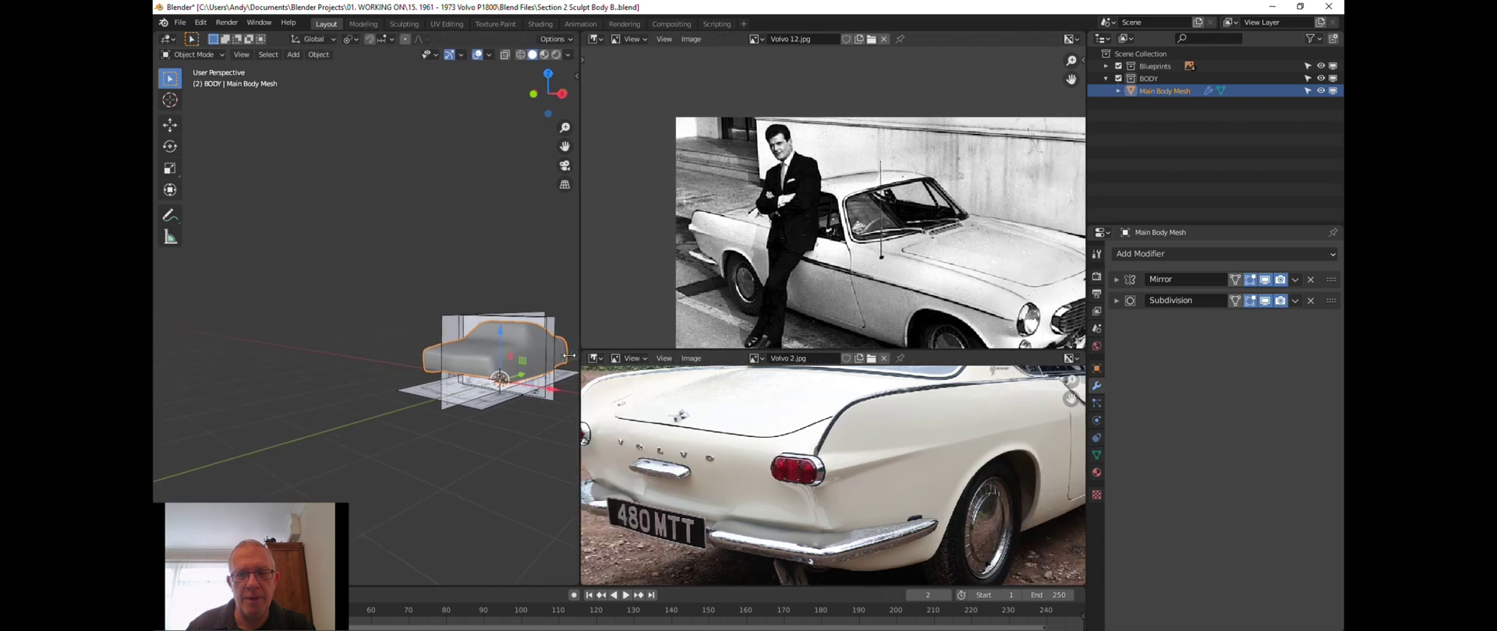
Examine the car's front three-quarter view closely in the Volvo 12.jpg reference photo.
scroll(779, 263, "up", 4)
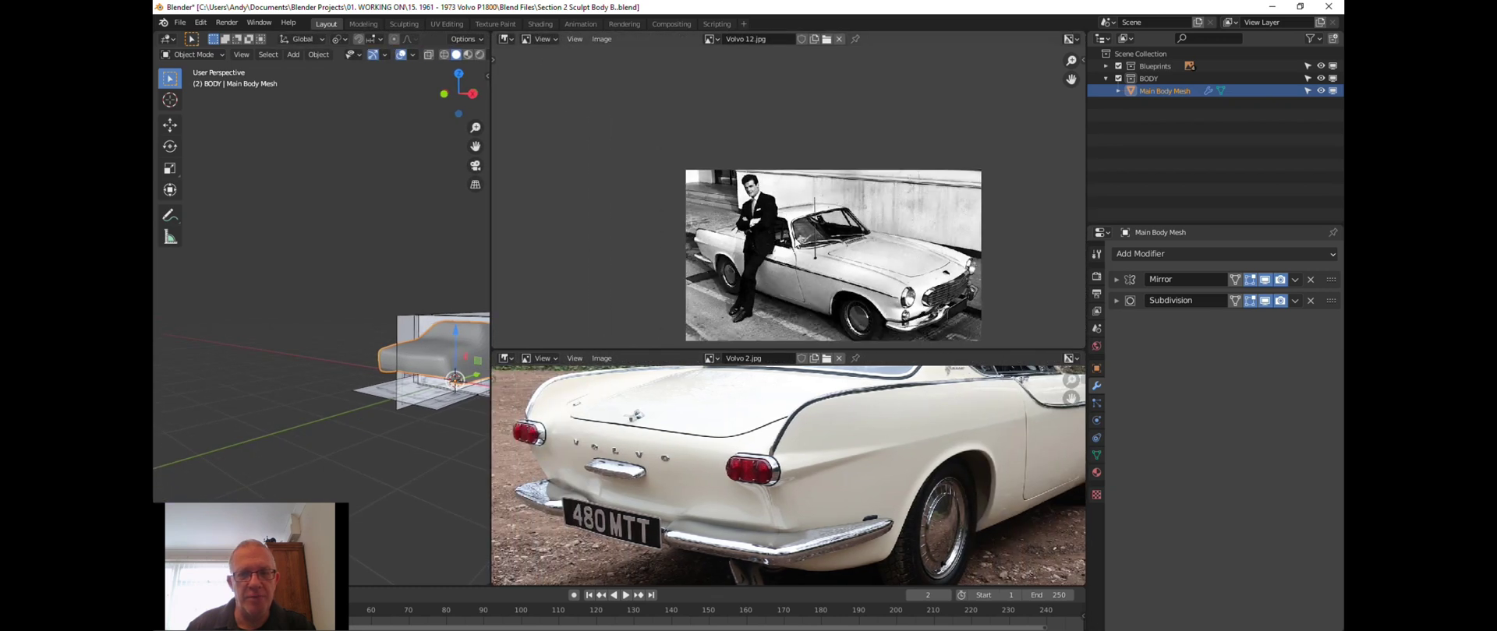
scroll(840, 193, "up", 2)
scroll(840, 194, "down", 2)
middle_click_drag(843, 228, 830, 194)
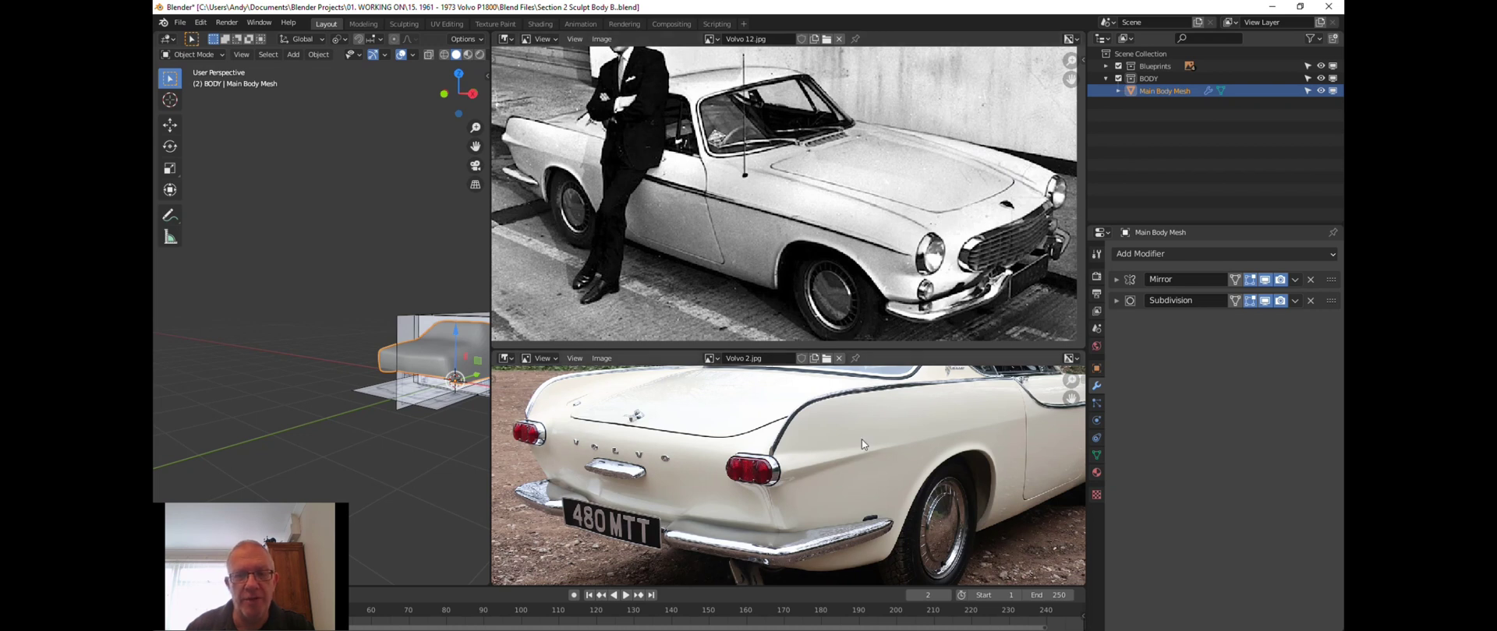
Load the reference photo Volvo 9.jpg in place of Volvo 2.jpg.
left_click(827, 358)
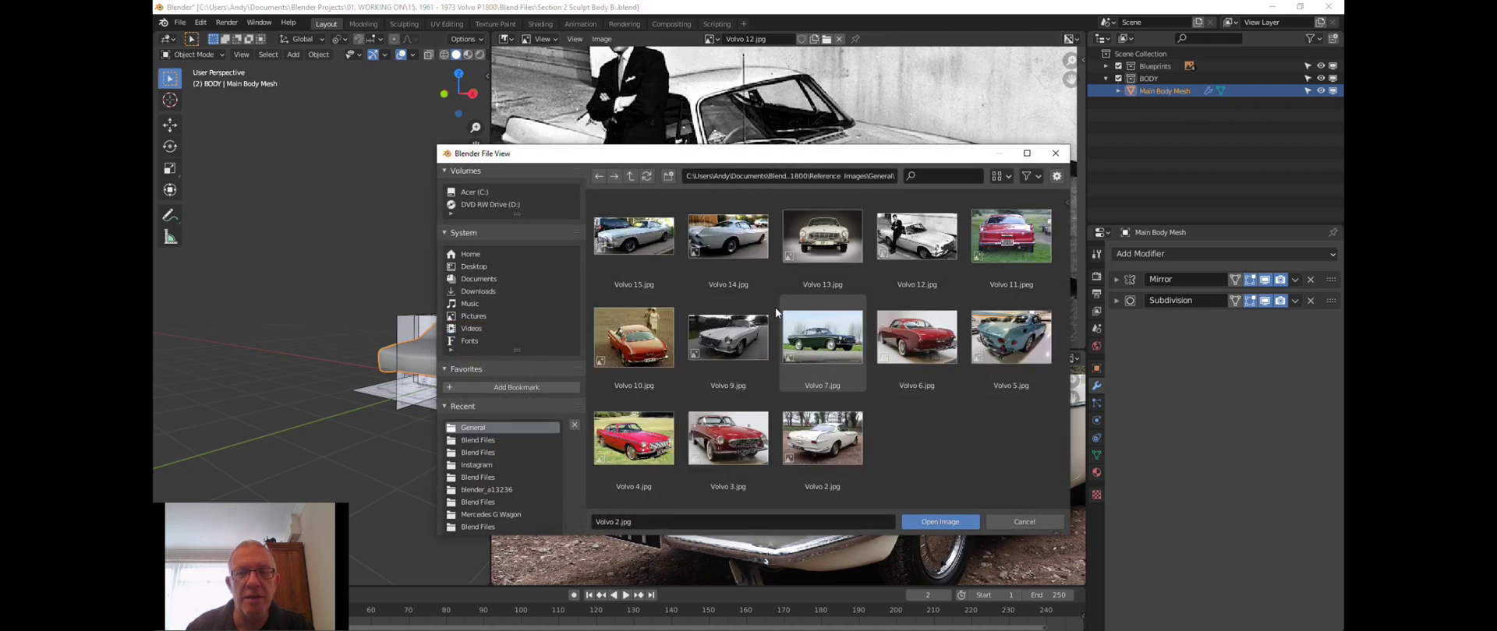
left_click(733, 350)
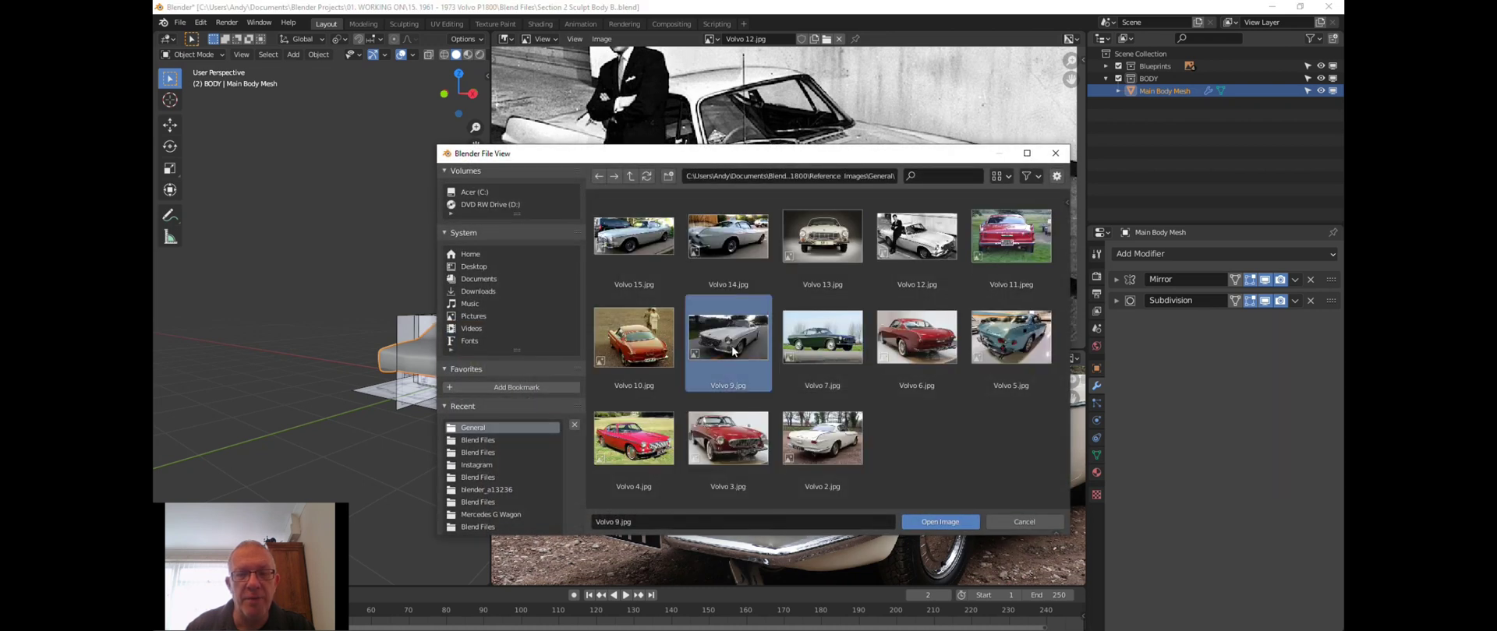
double_click(731, 347)
scroll(826, 387, "up", 3)
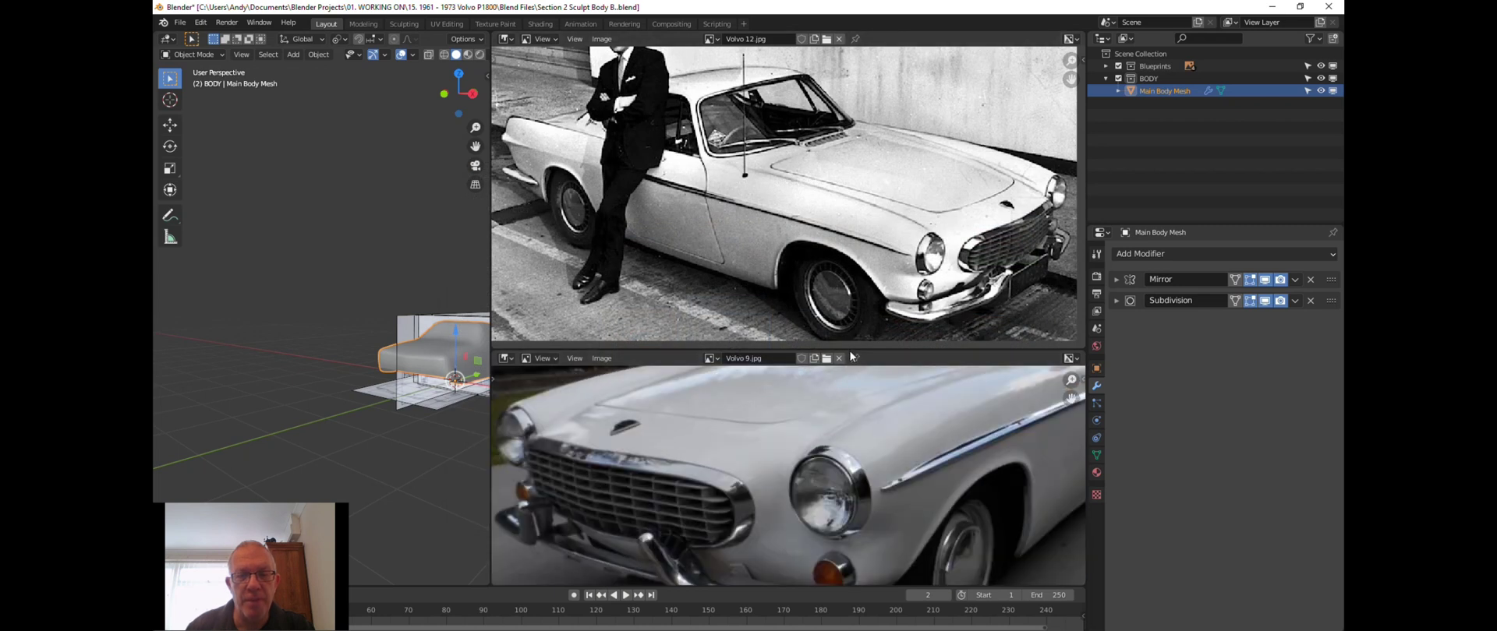
Enlarge the Volvo 9.jpg image area and examine the headlight, grille, bonnet and front wing shapes.
left_click_drag(850, 351, 854, 226)
scroll(839, 295, "up", 3)
middle_click_drag(824, 355, 804, 267)
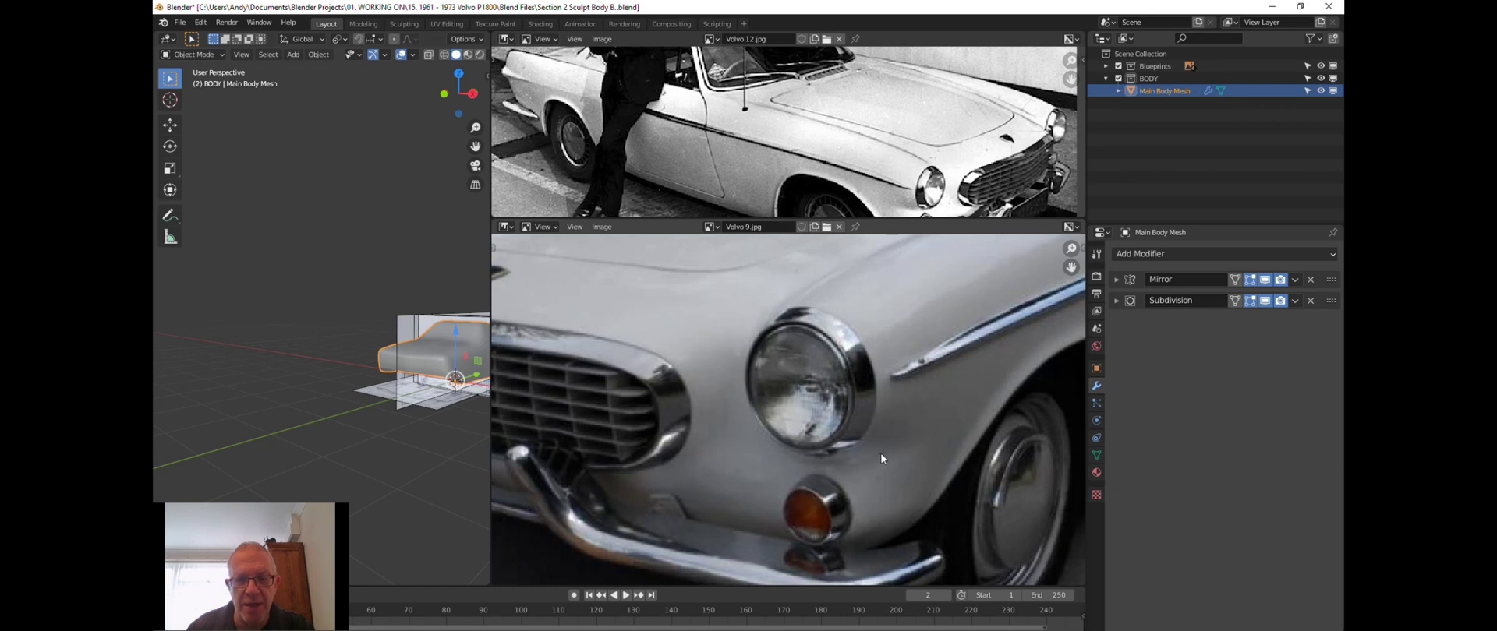
scroll(718, 474, "down", 2)
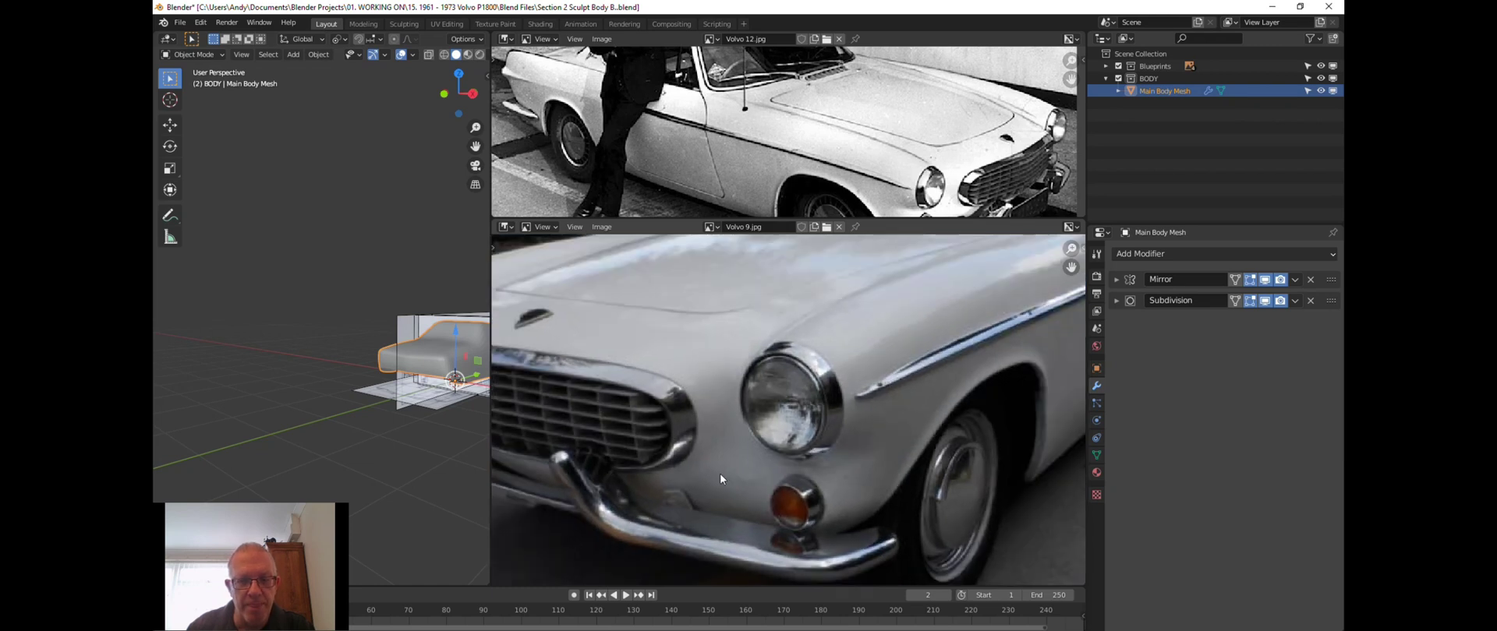
scroll(718, 474, "down", 2)
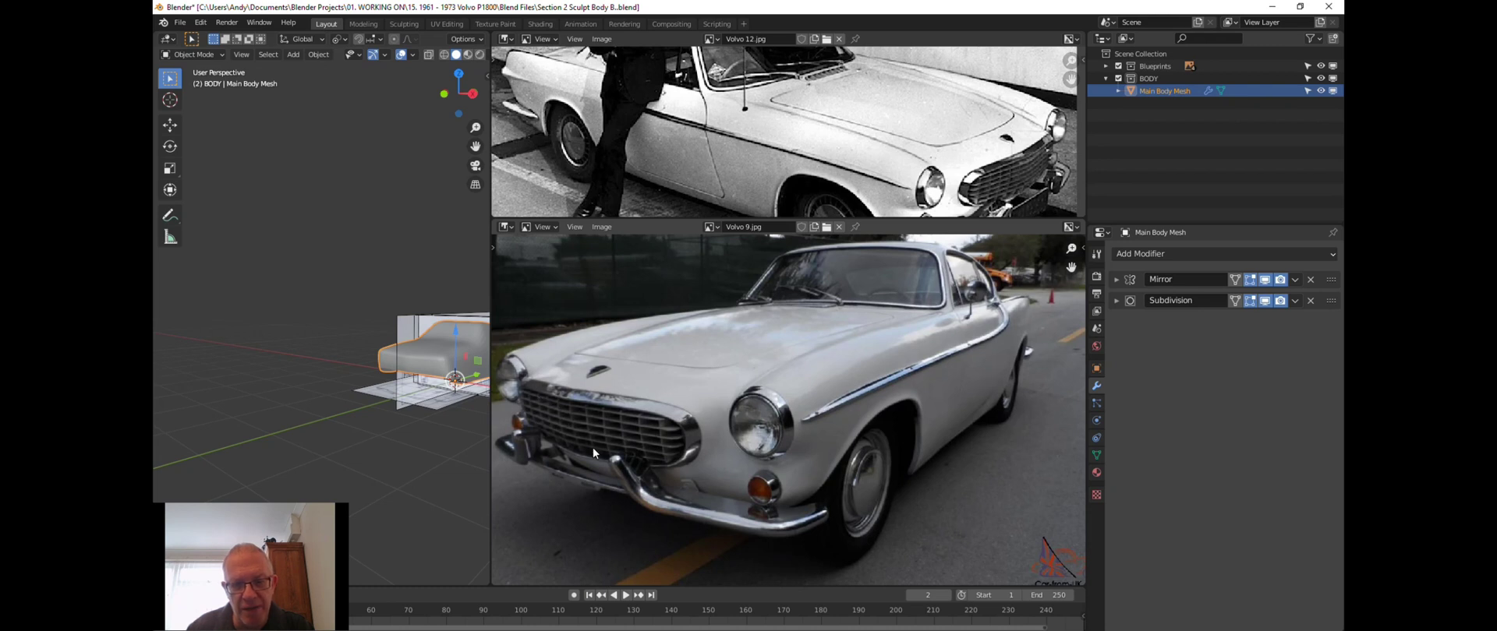
scroll(669, 396, "up", 1)
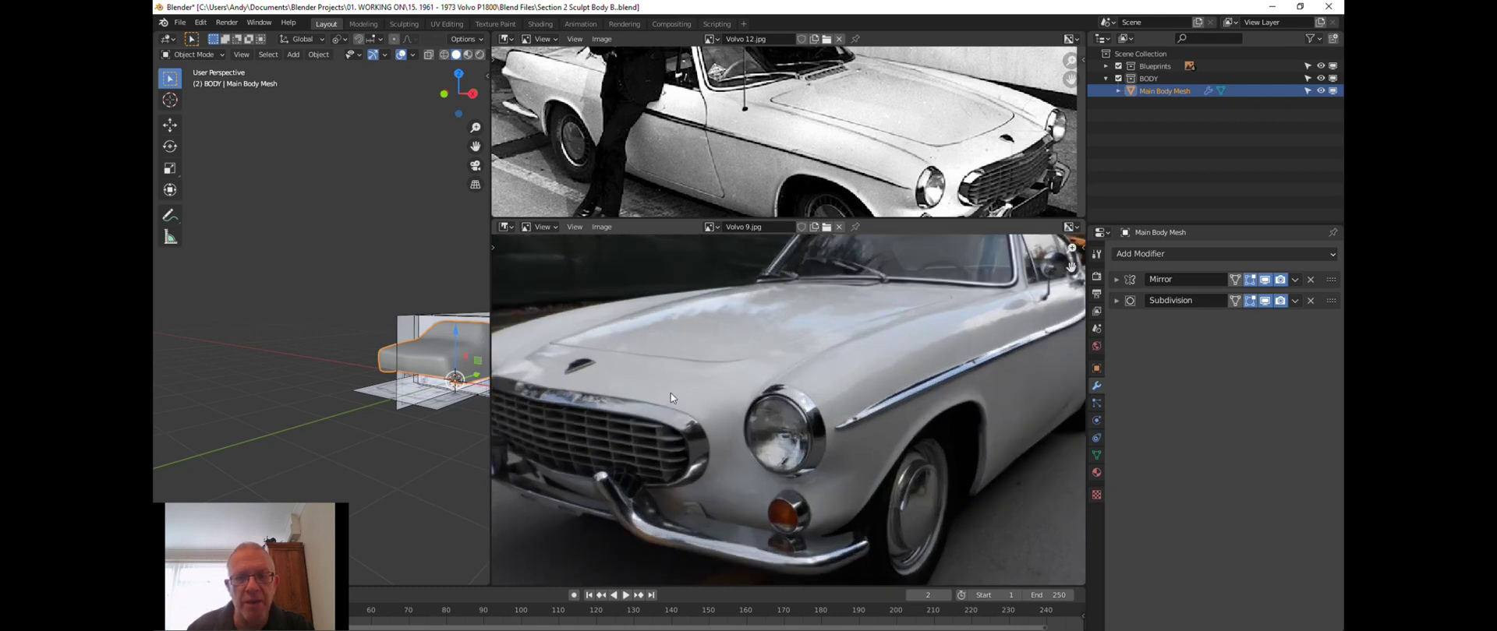
scroll(671, 392, "up", 1)
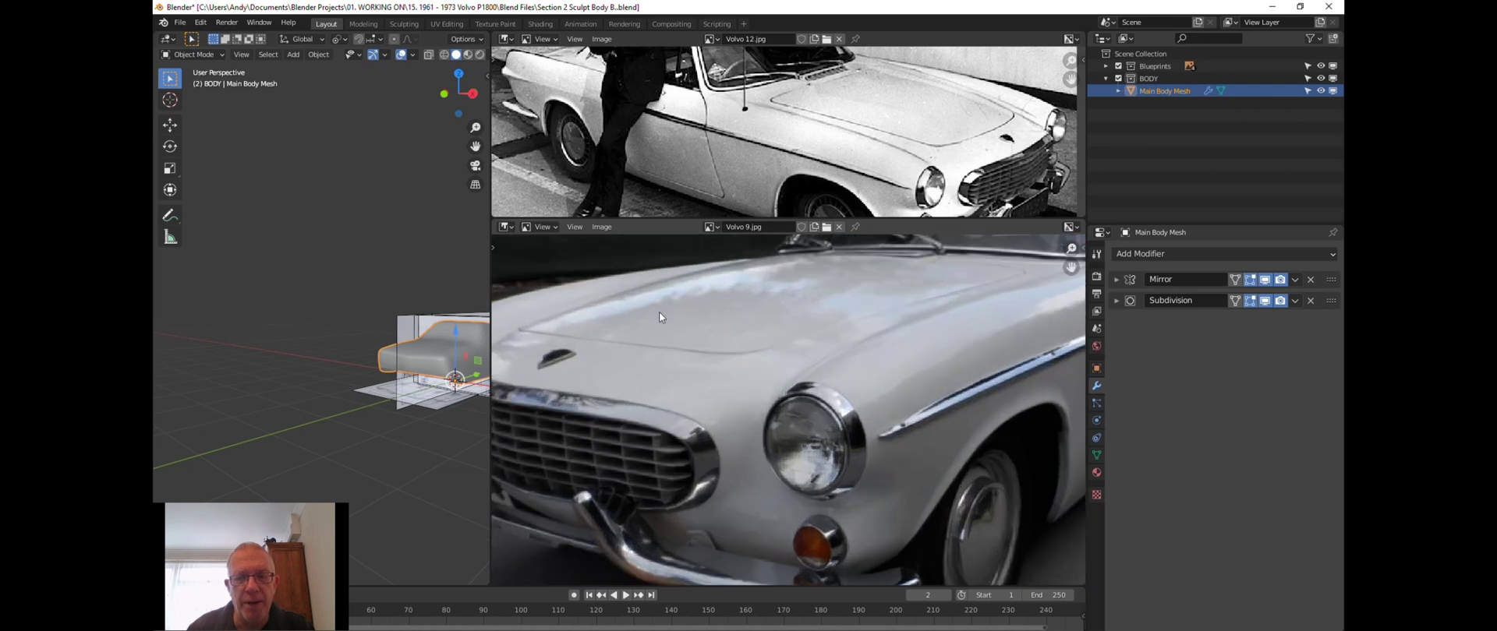
scroll(924, 293, "down", 2)
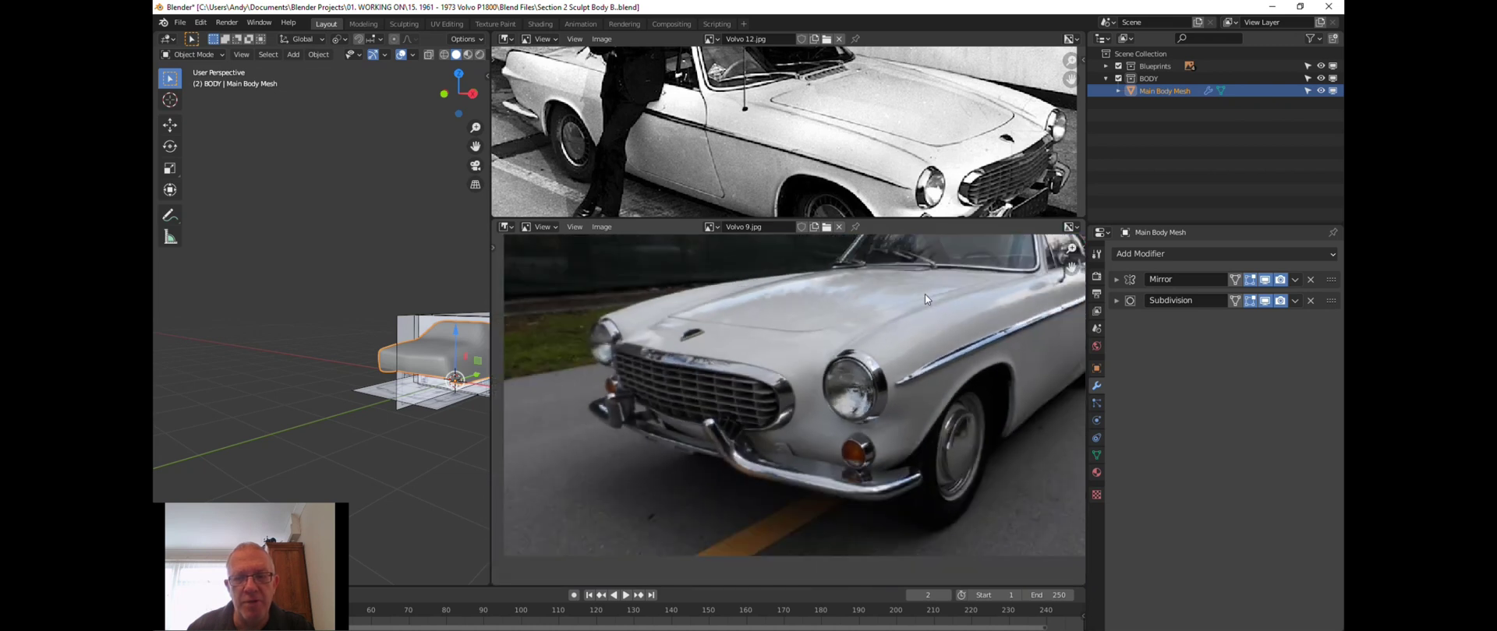
scroll(916, 319, "down", 1)
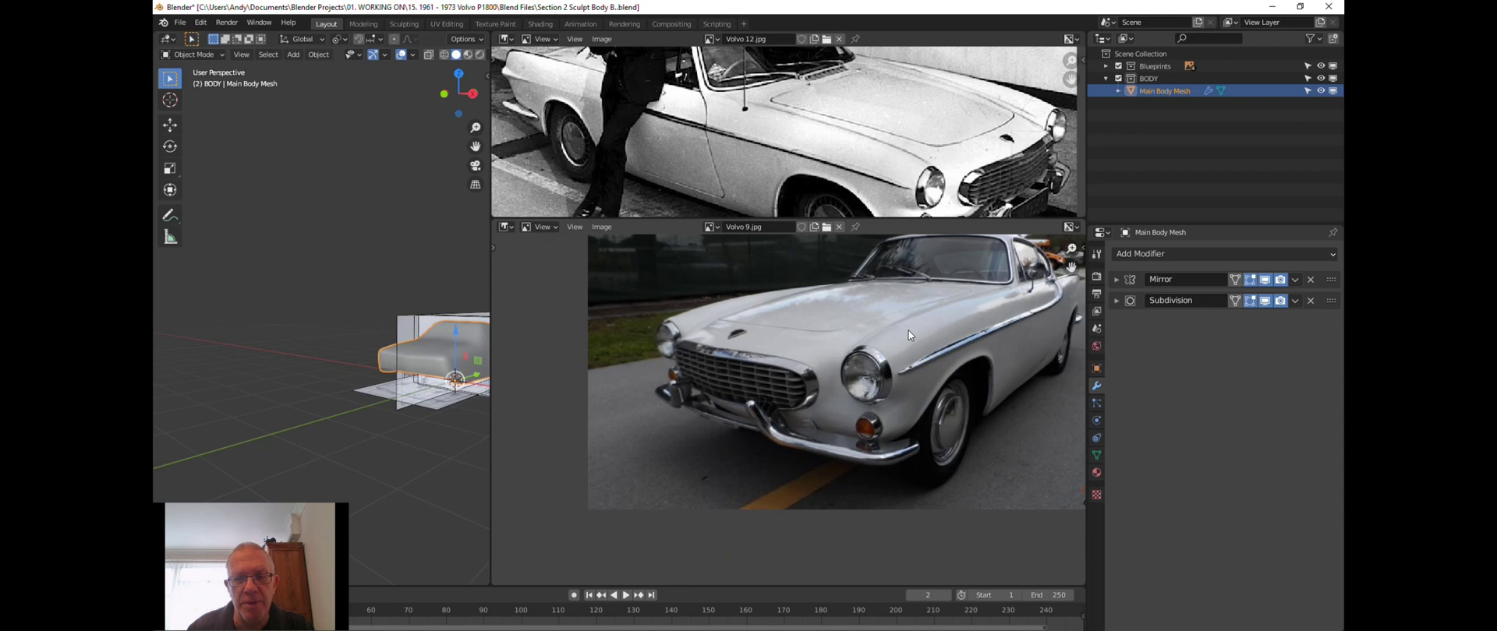
middle_click_drag(882, 335, 865, 382)
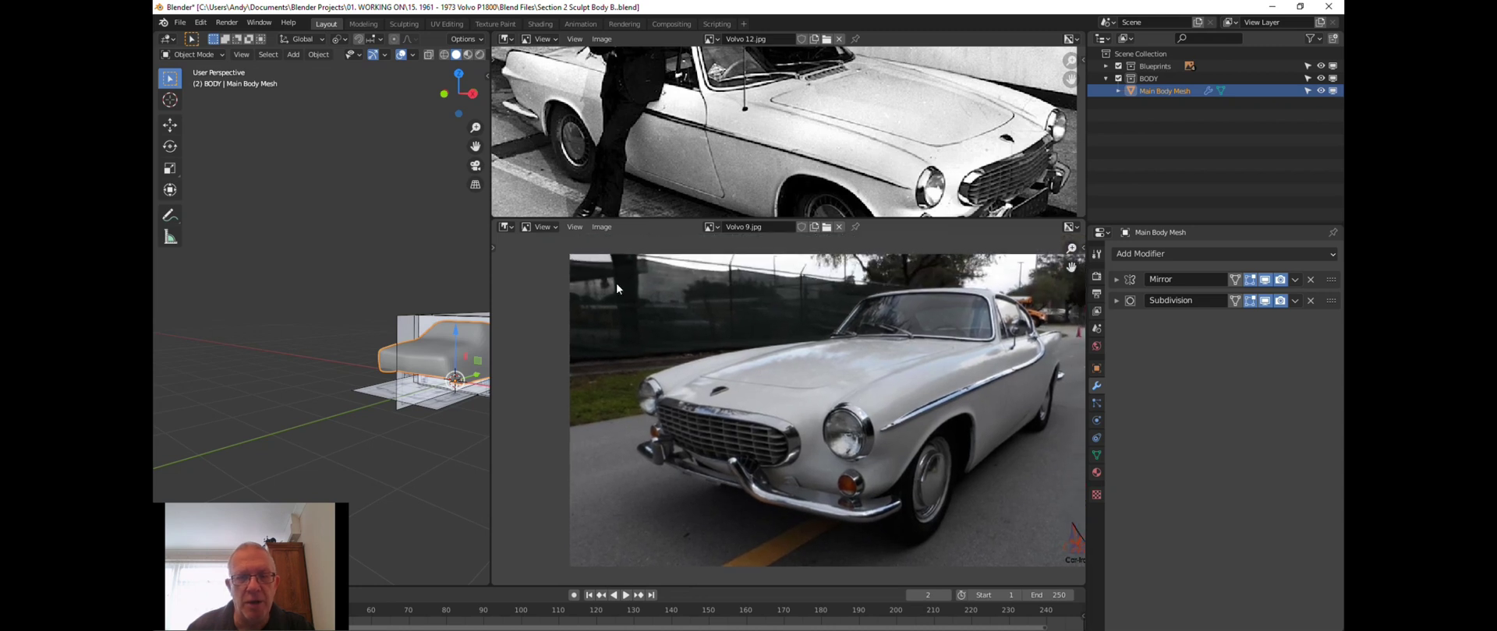
Widen the 3D viewport across the reference images and apply Shade Smooth to the main body mesh.
left_click_drag(490, 305, 1061, 310)
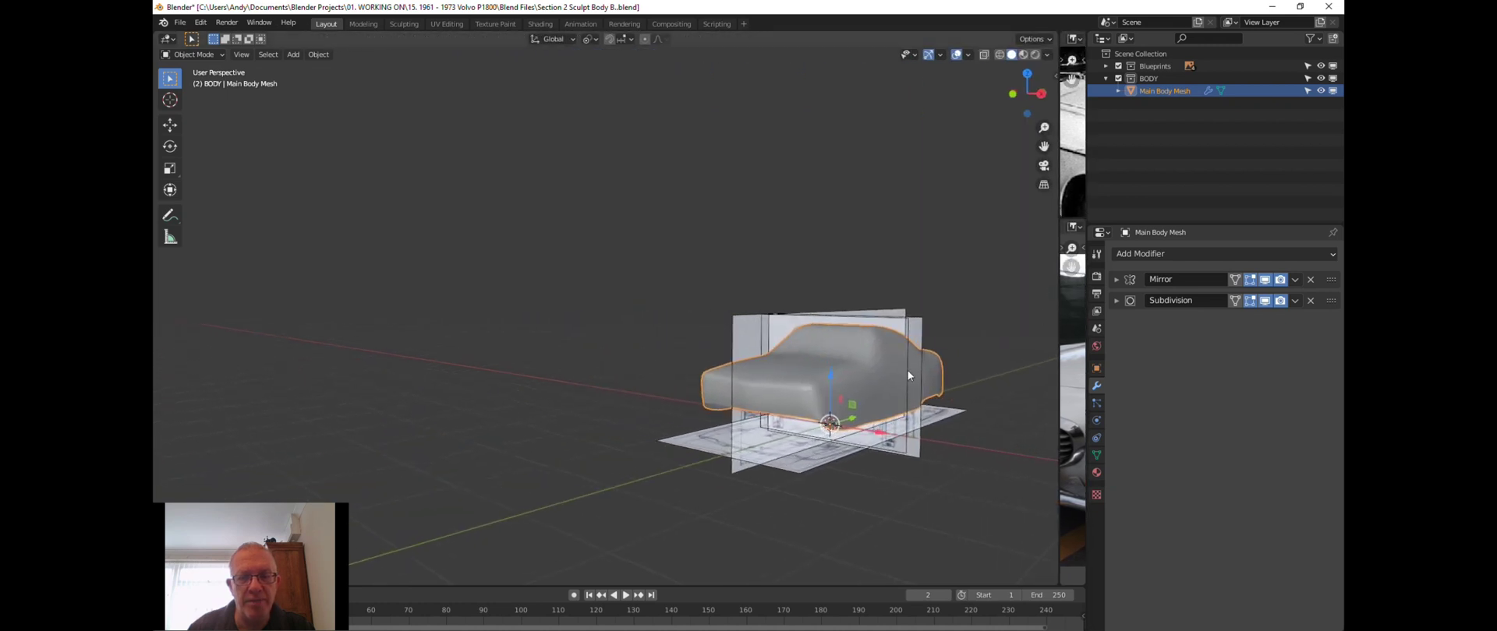
scroll(904, 374, "up", 2)
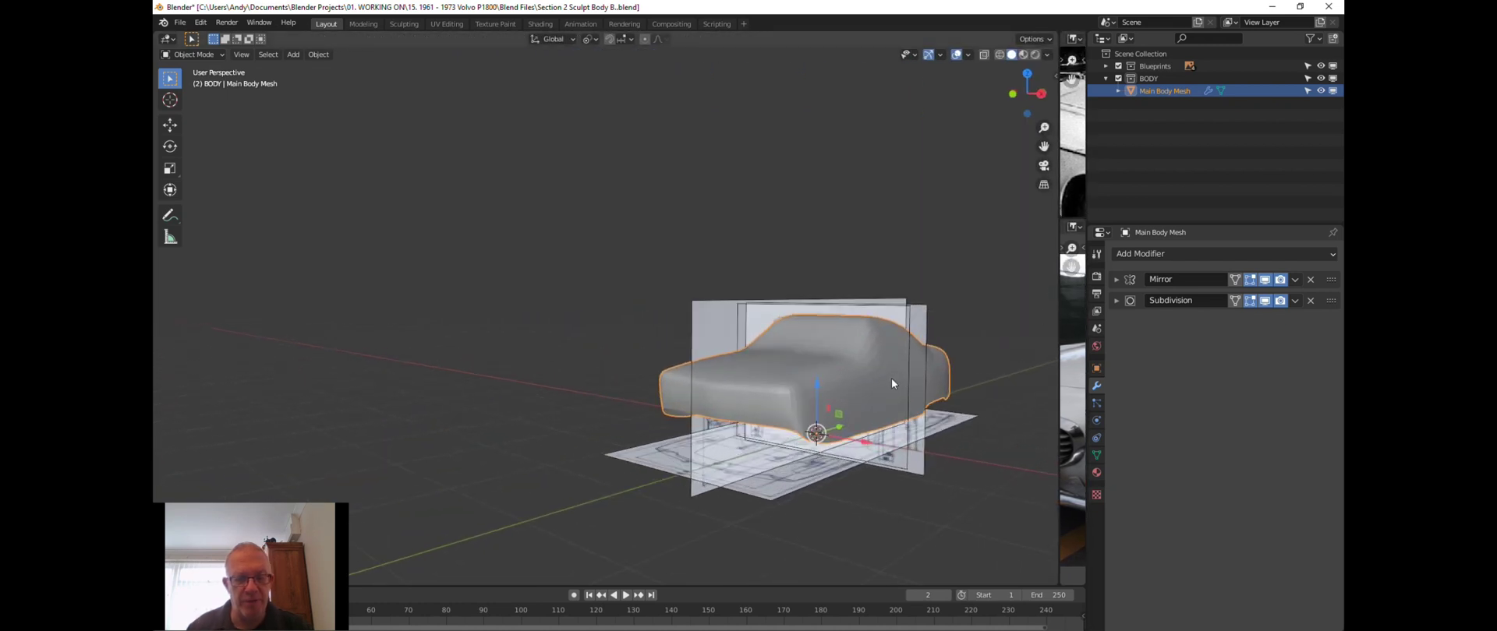
key("KP_7")
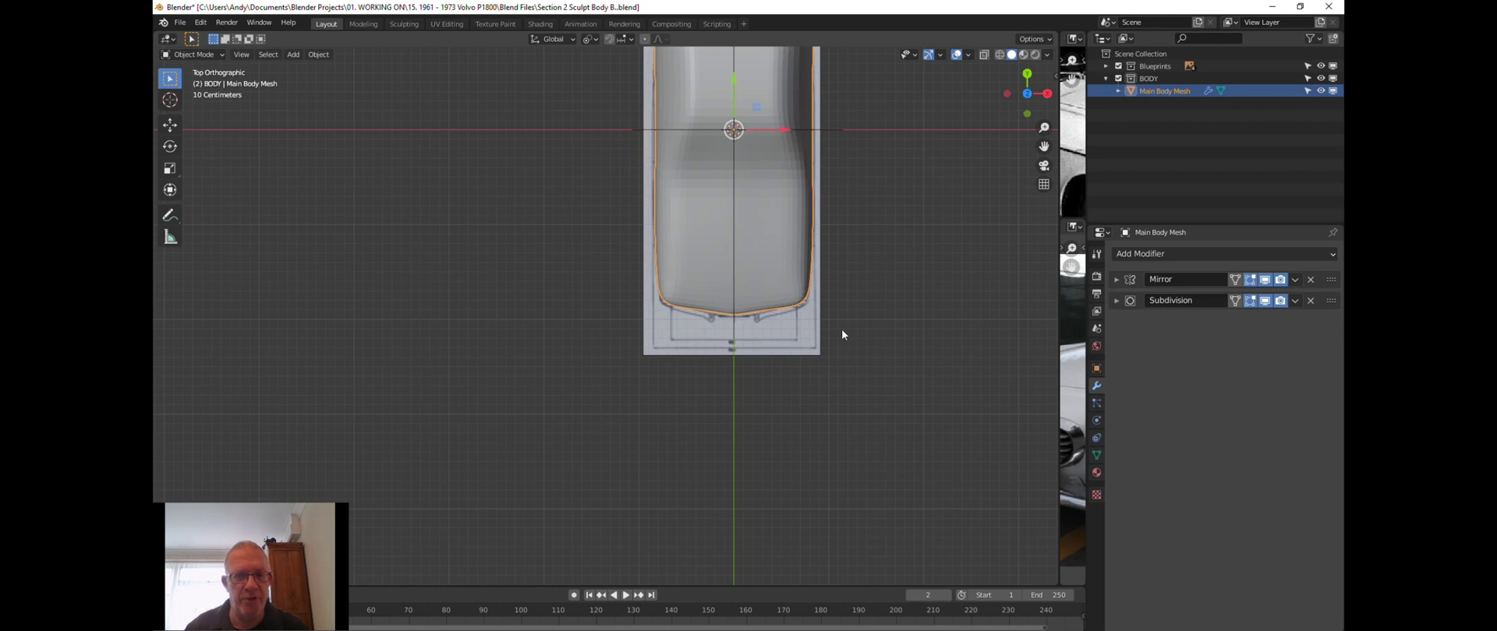
middle_click_drag(853, 336, 764, 438, "shift")
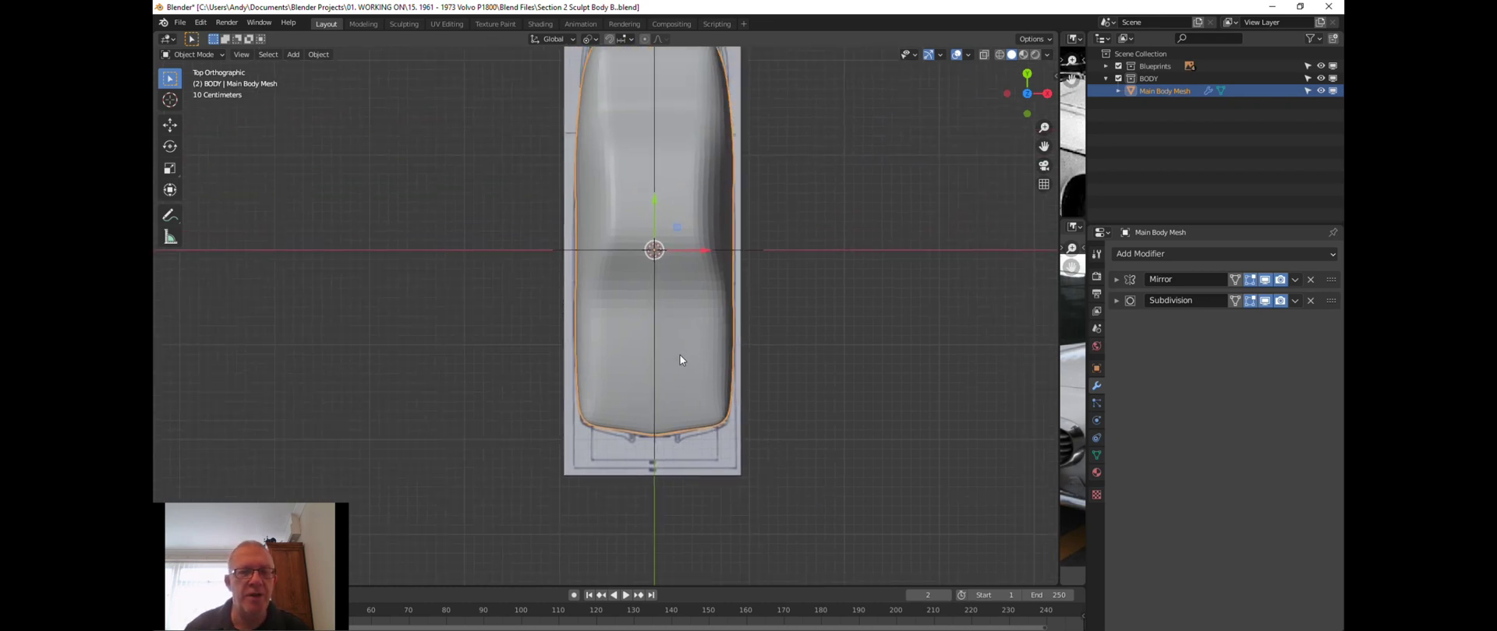
middle_click_drag(613, 206, 650, 295)
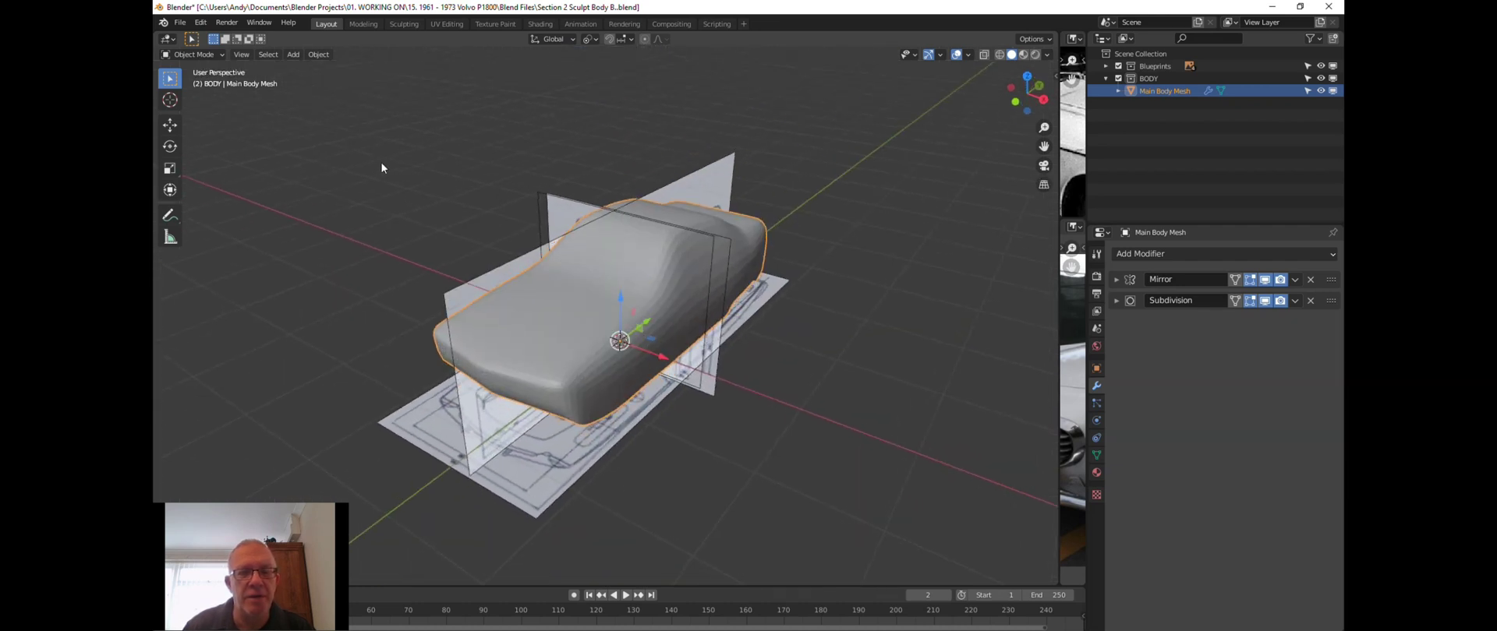
left_click(315, 56)
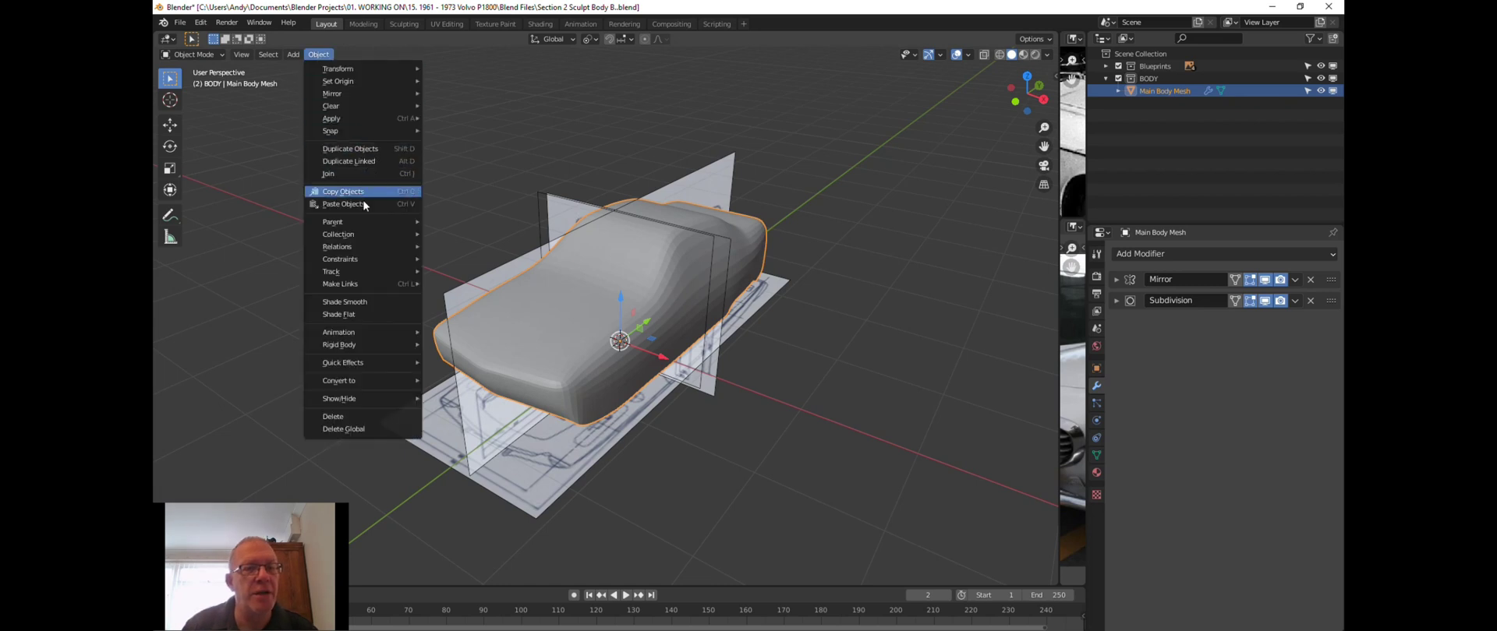
left_click(354, 301)
Show the main body mesh from the top in Edit Mode with wireframe shading over the blueprint.
middle_click_drag(451, 314, 494, 318)
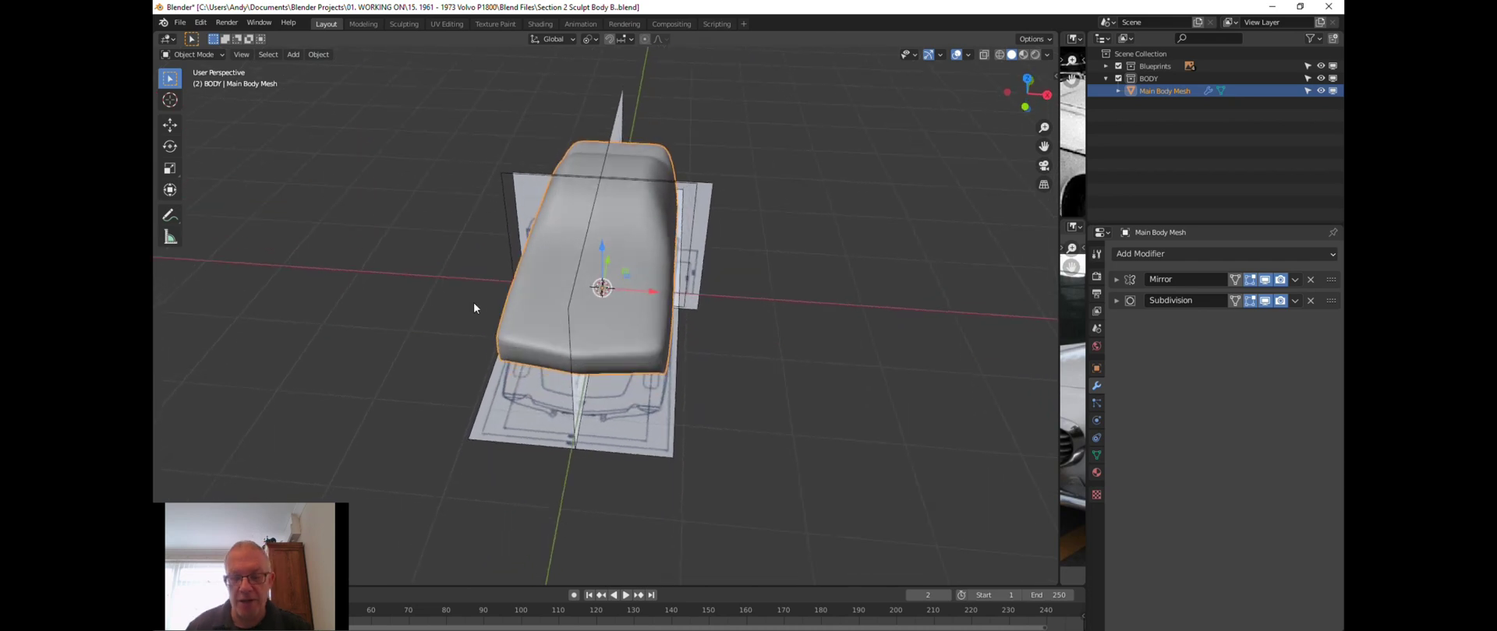
key("KP_7")
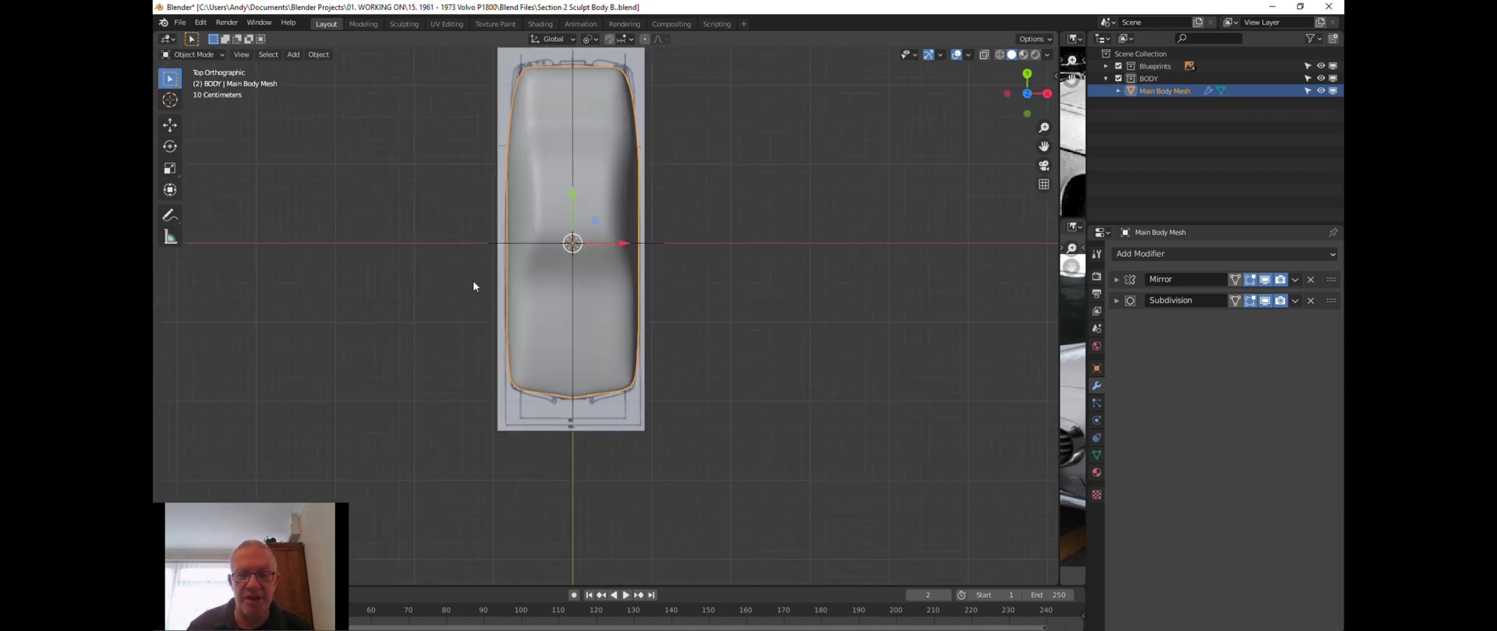
middle_click_drag(473, 286, 475, 364, "shift")
scroll(475, 364, "up", 2)
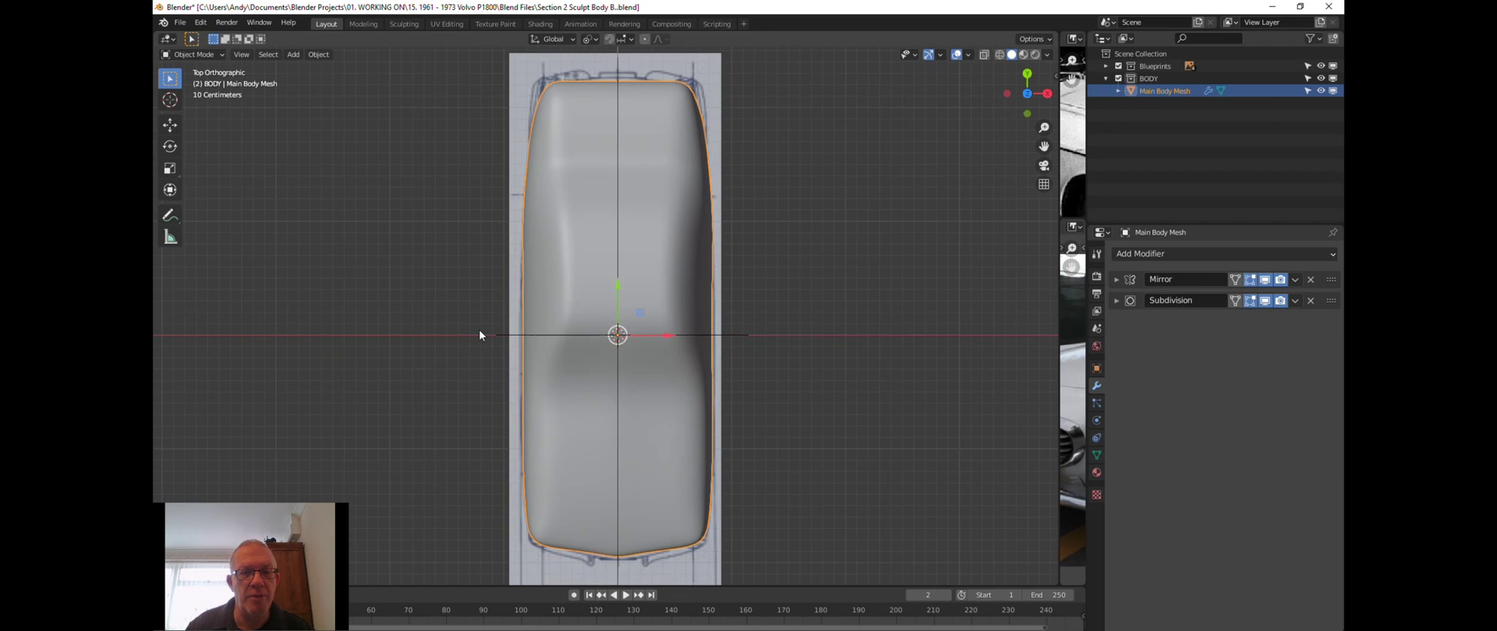
key("Tab")
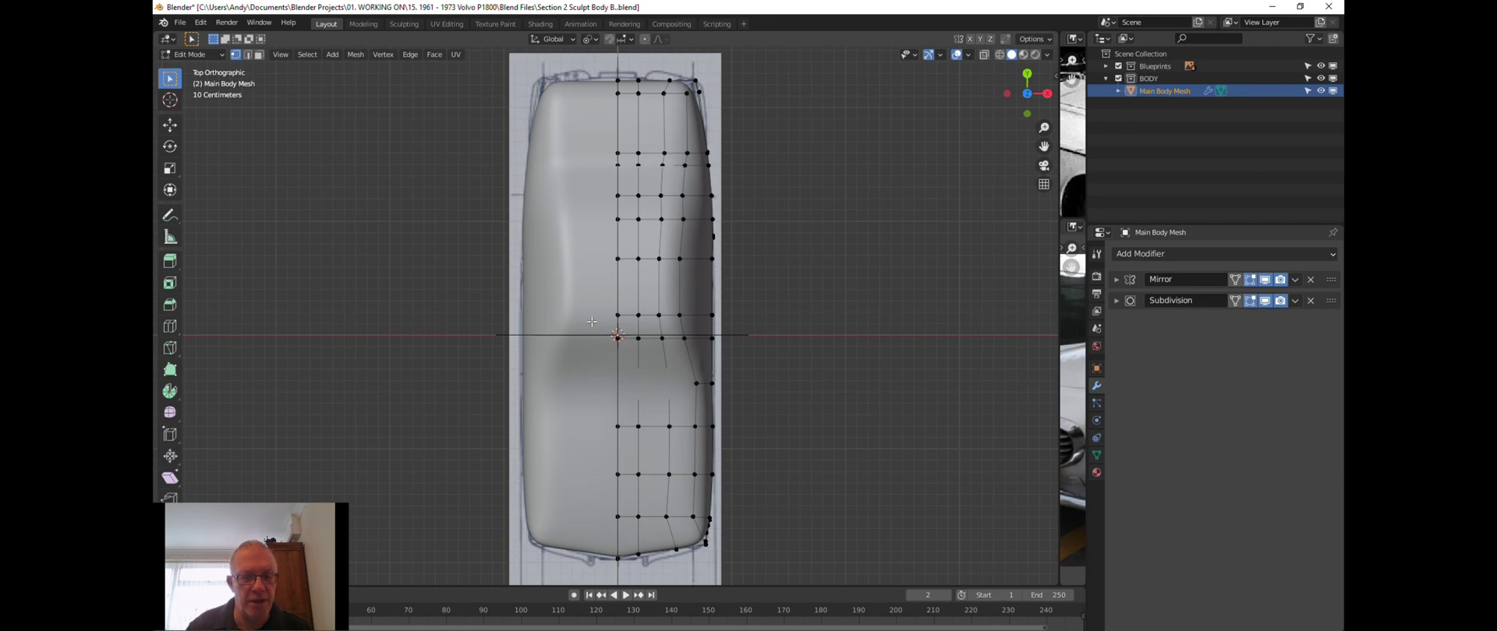
key("z")
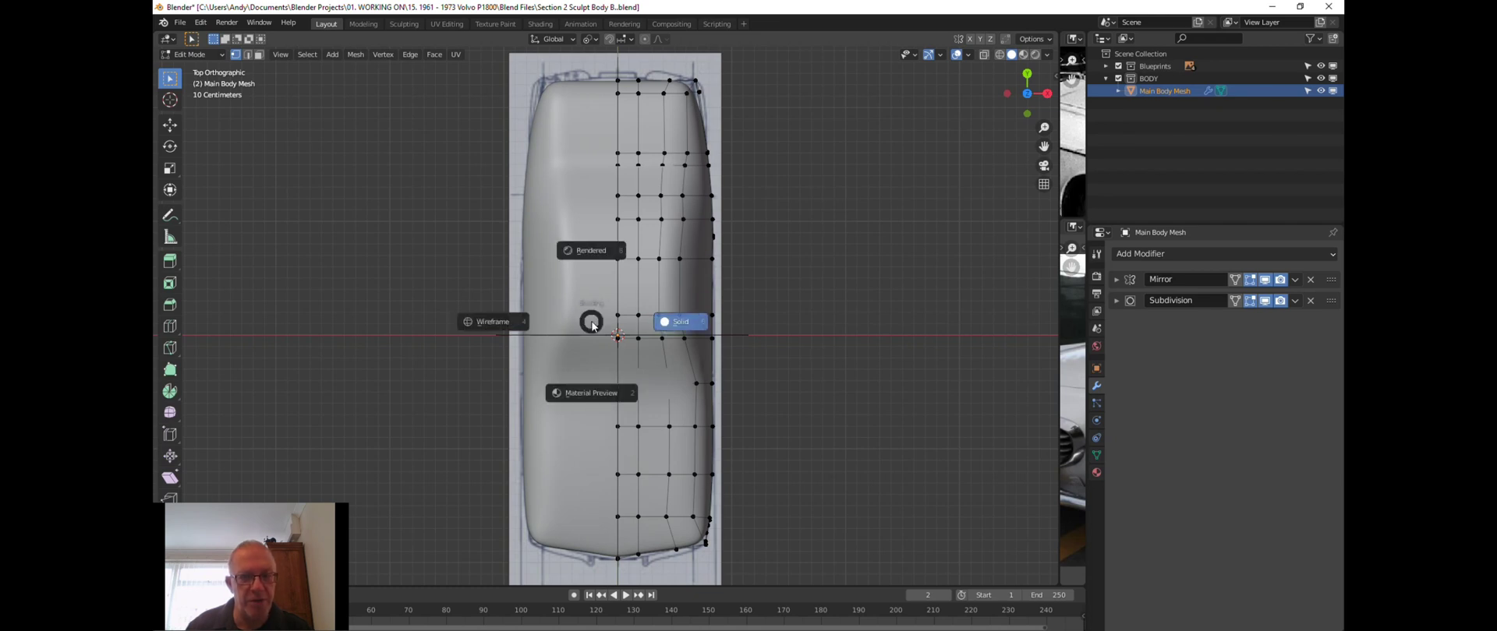
left_click(502, 325)
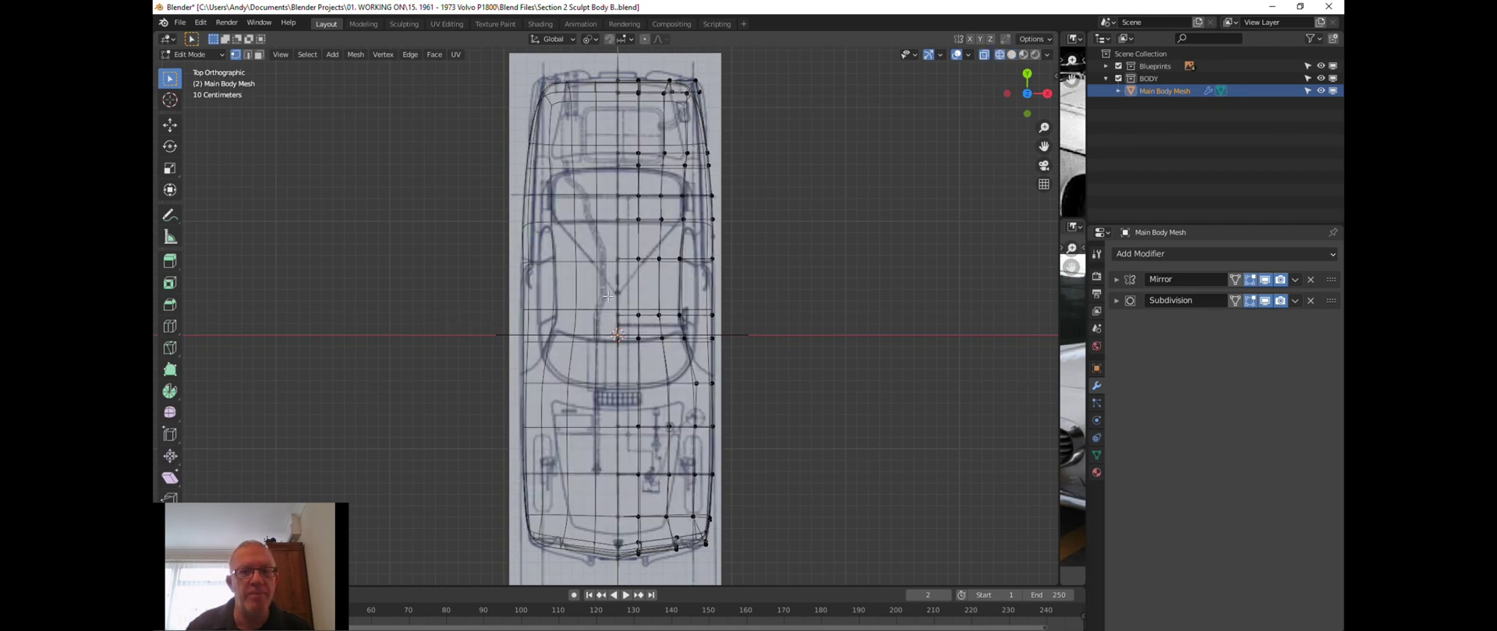
Select the lengthwise edge loop midway between the centreline and the body side, and deselect its bonnet vertices.
scroll(653, 265, "up", 3)
scroll(653, 265, "down", 3)
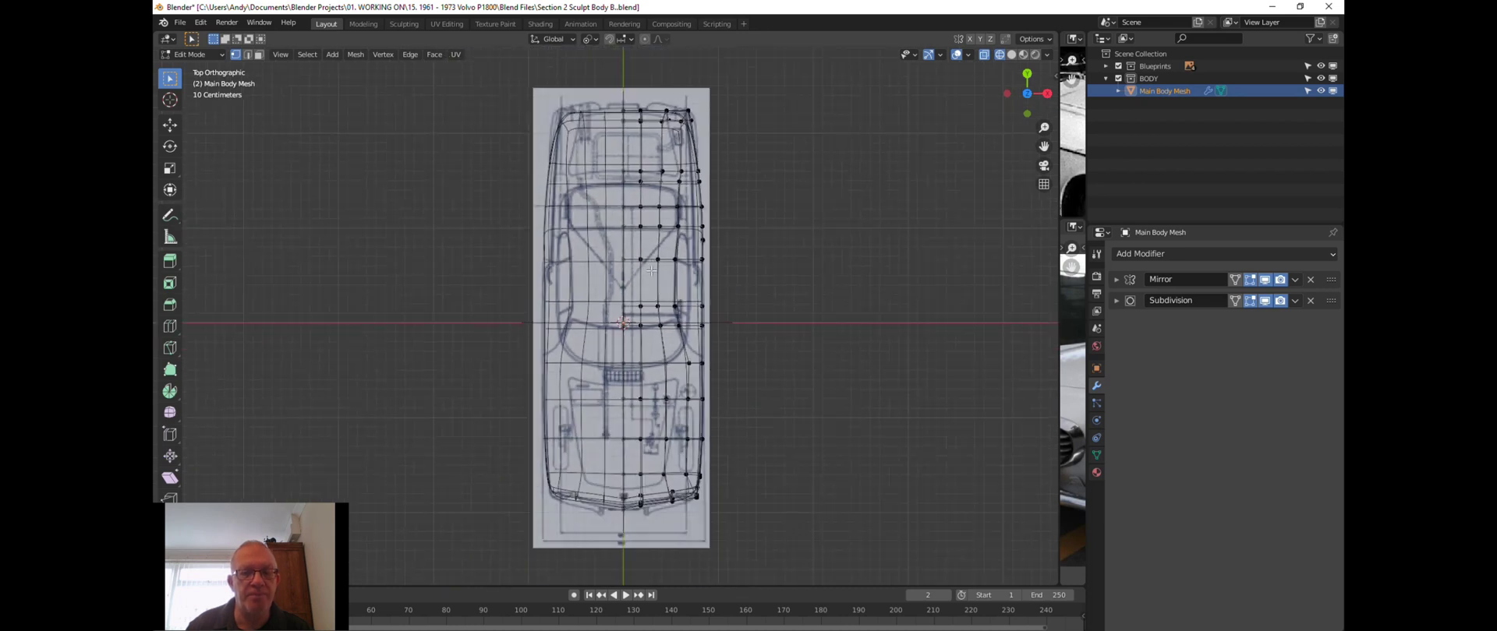
left_click(668, 378, "alt")
scroll(666, 363, "up", 2)
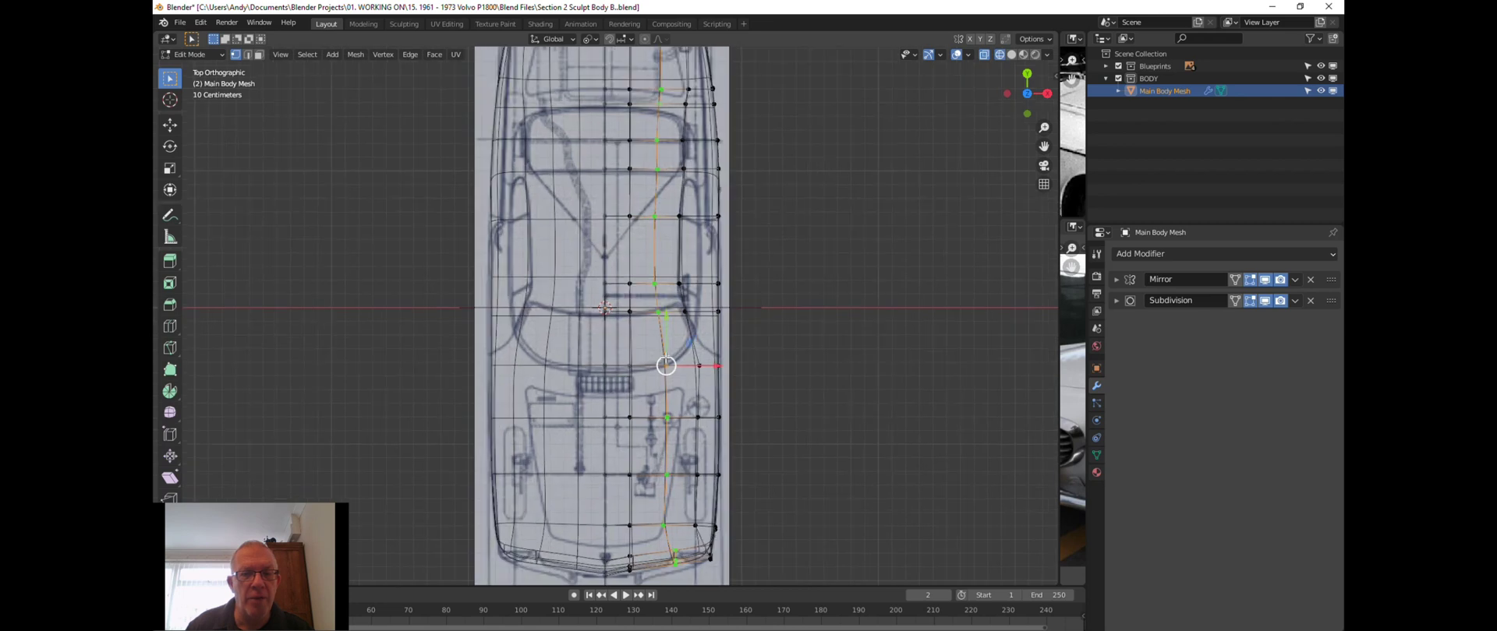
middle_click_drag(662, 314, 646, 237, "shift")
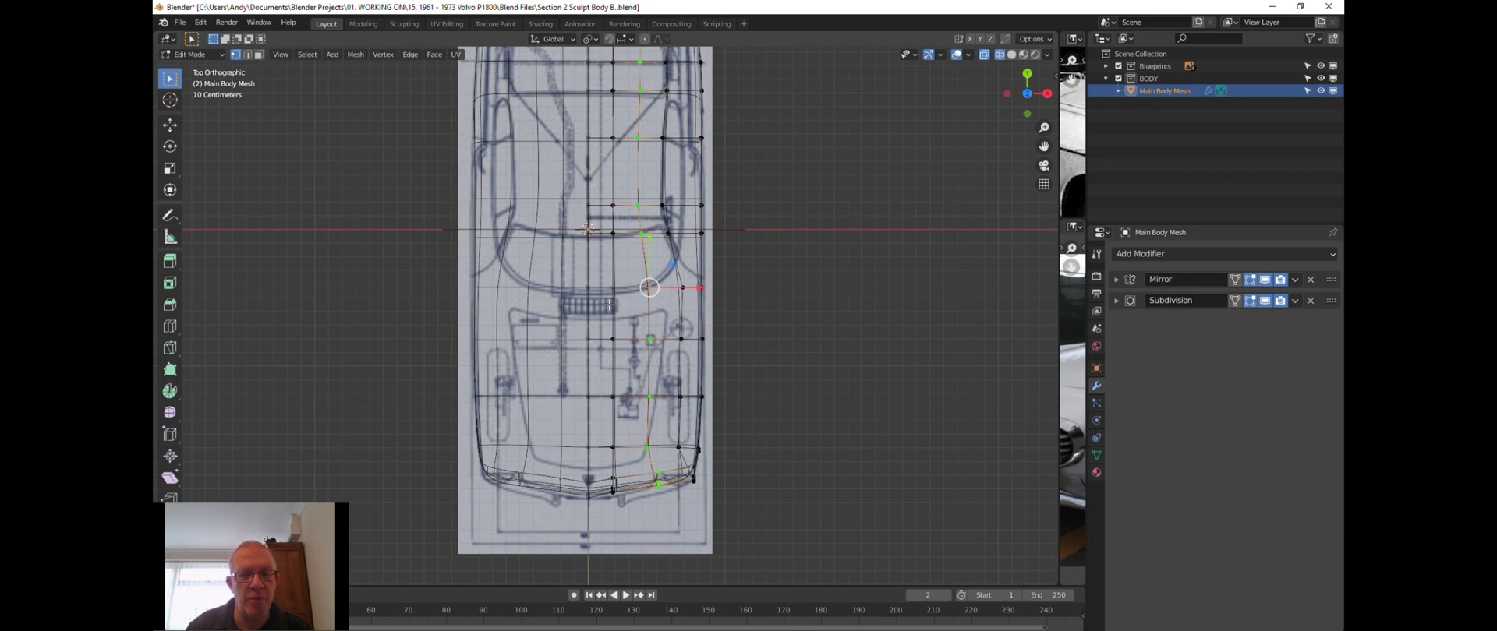
key("b")
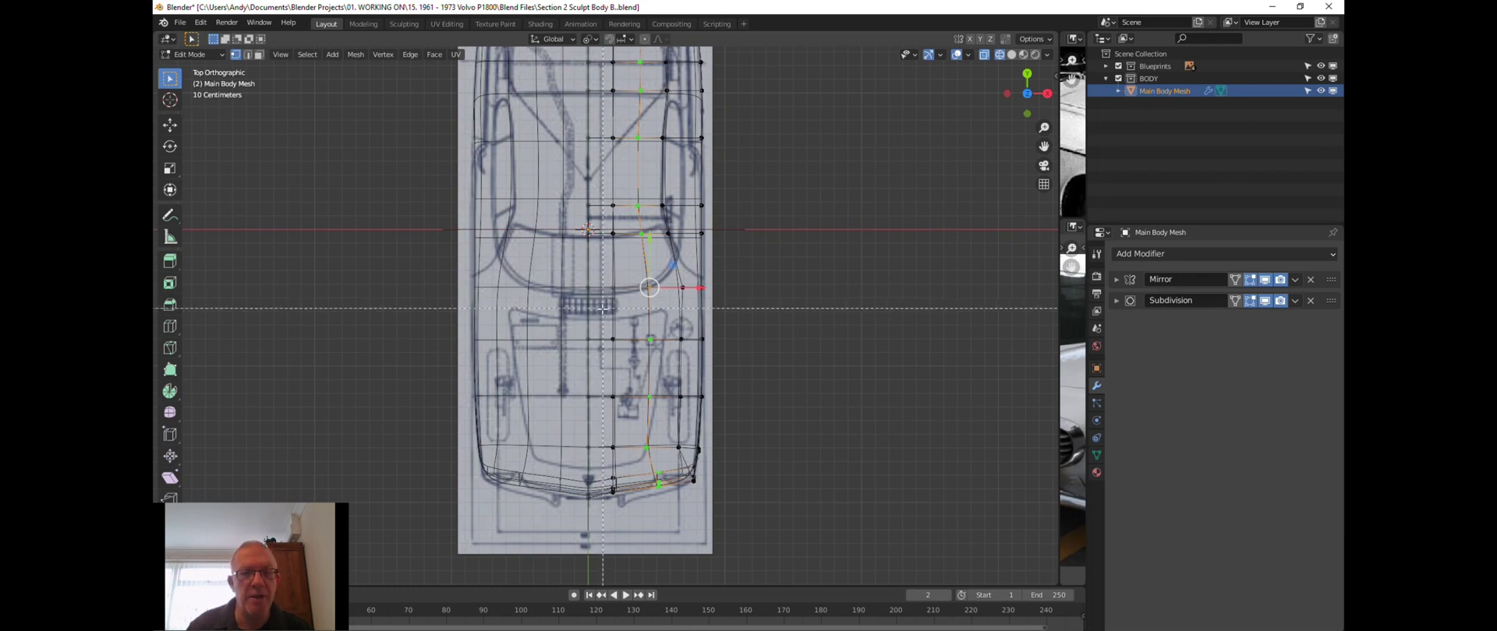
middle_click_drag(608, 311, 722, 506)
scroll(721, 506, "up", 1)
middle_click_drag(709, 302, 695, 465, "shift")
middle_click_drag(715, 338, 729, 373, "shift")
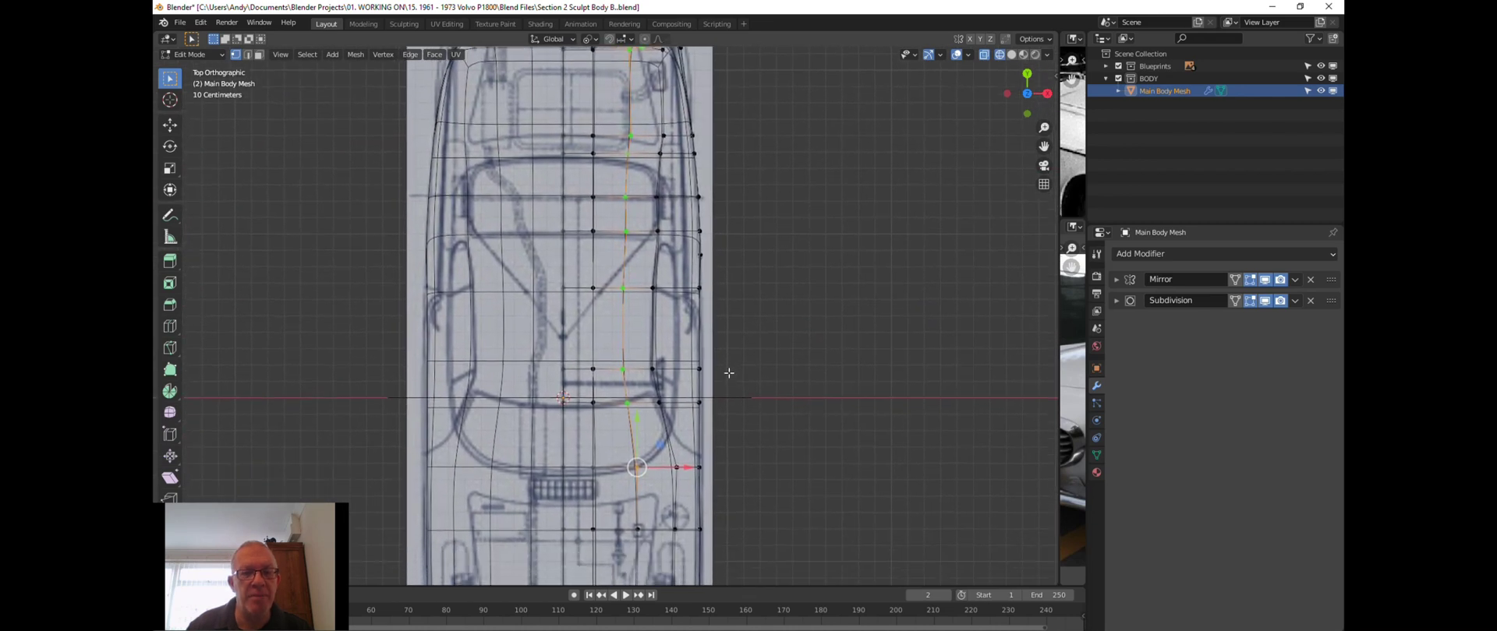
Straighten the selected edge loop by scaling it to 0 along X about the active vertex midway along the cabin.
left_click(626, 287)
scroll(787, 272, "down", 1)
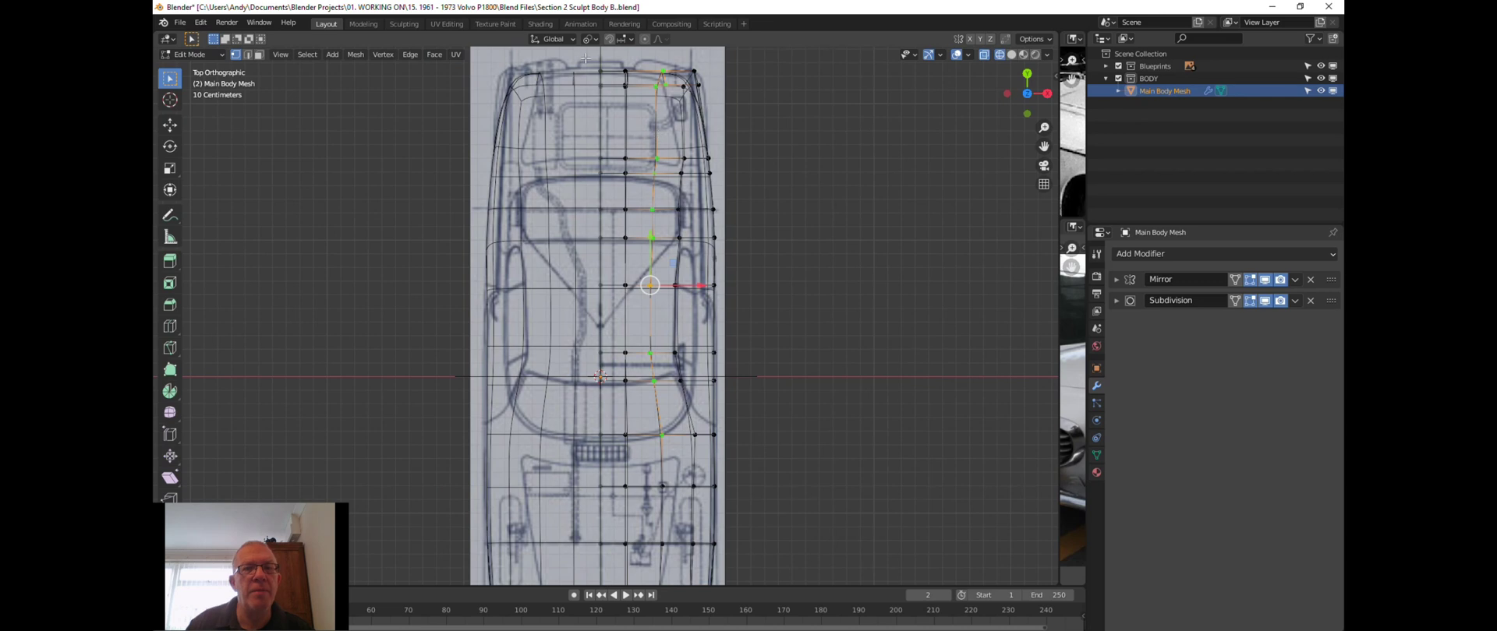
left_click(591, 39)
left_click(623, 107)
scroll(817, 216, "down", 1)
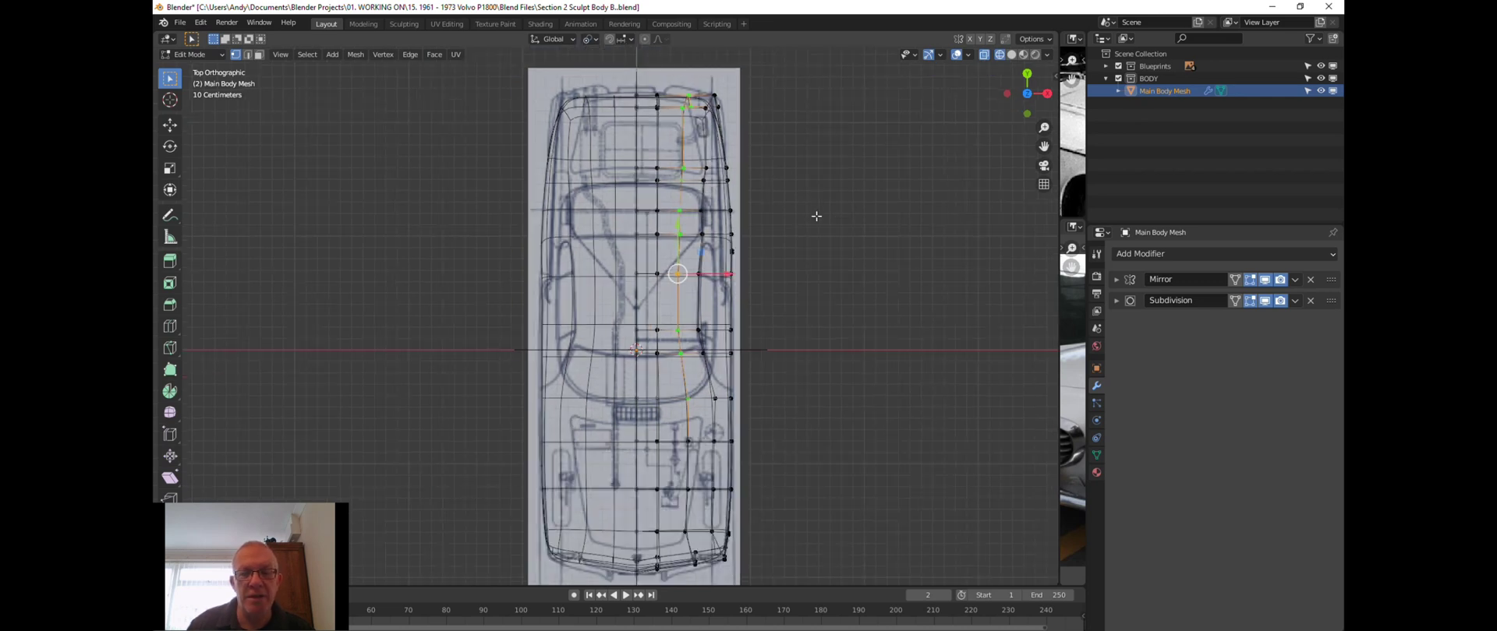
key("s")
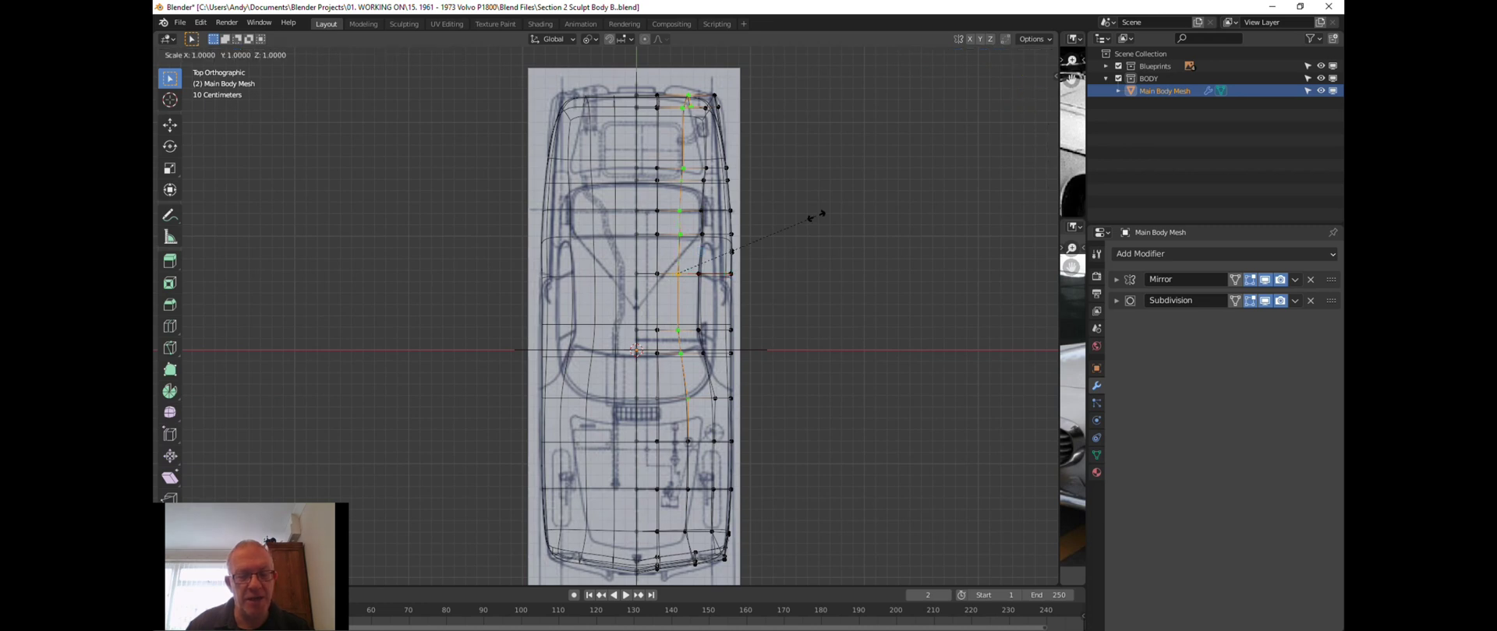
key("x")
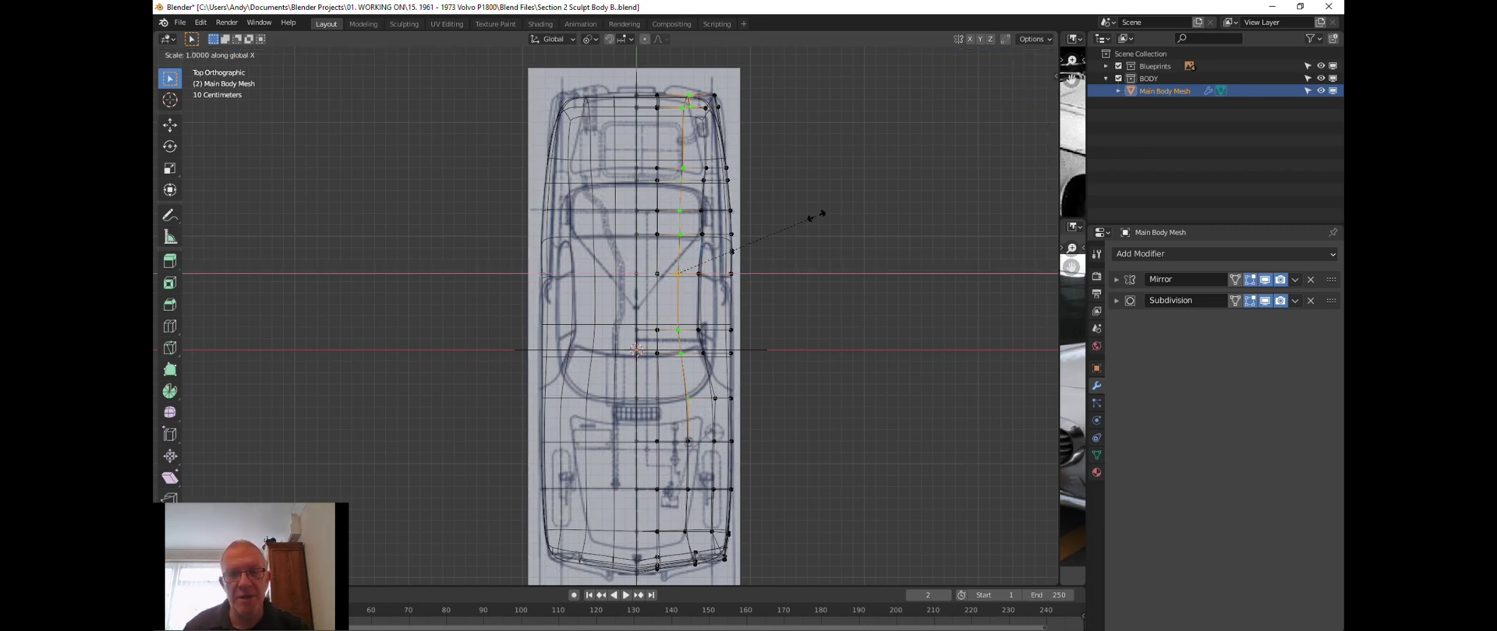
type("0")
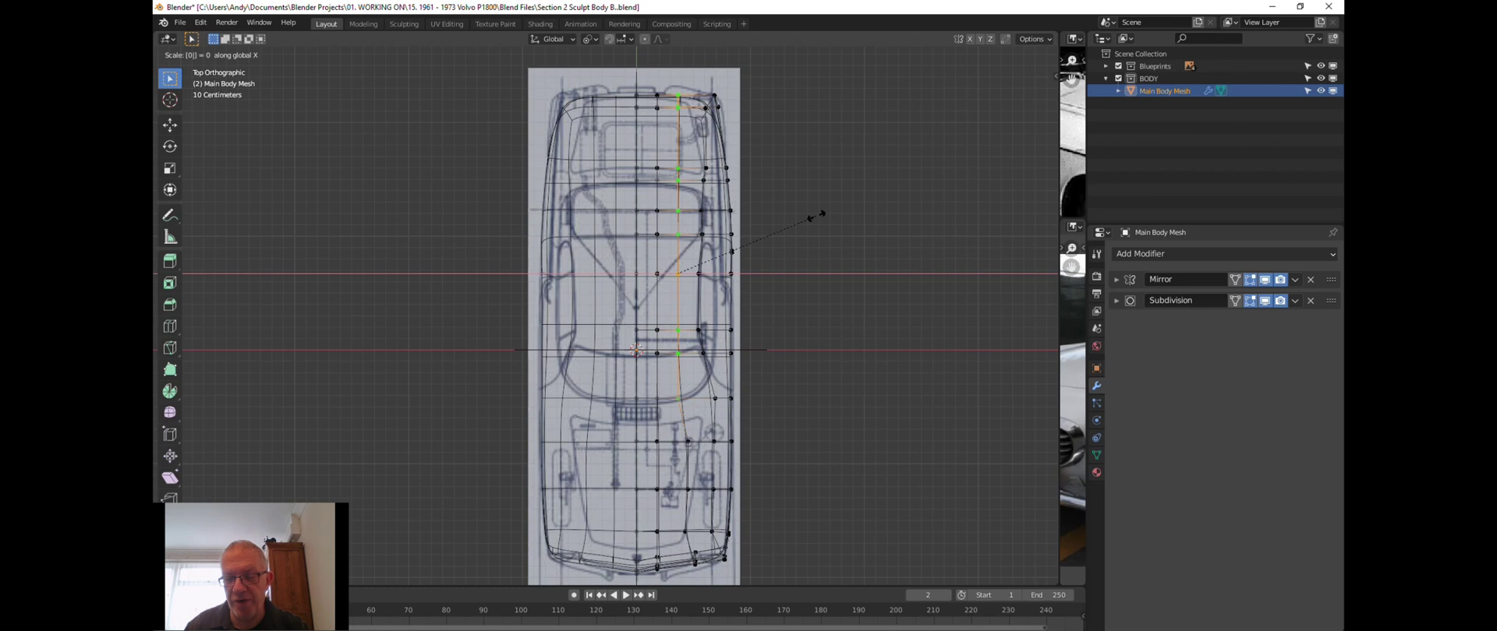
key("Return")
Nudge the vertex nearest the centreline on the windscreen's upper edge slightly forward to follow the blueprint curve.
scroll(760, 205, "up", 1)
scroll(760, 205, "up", 1)
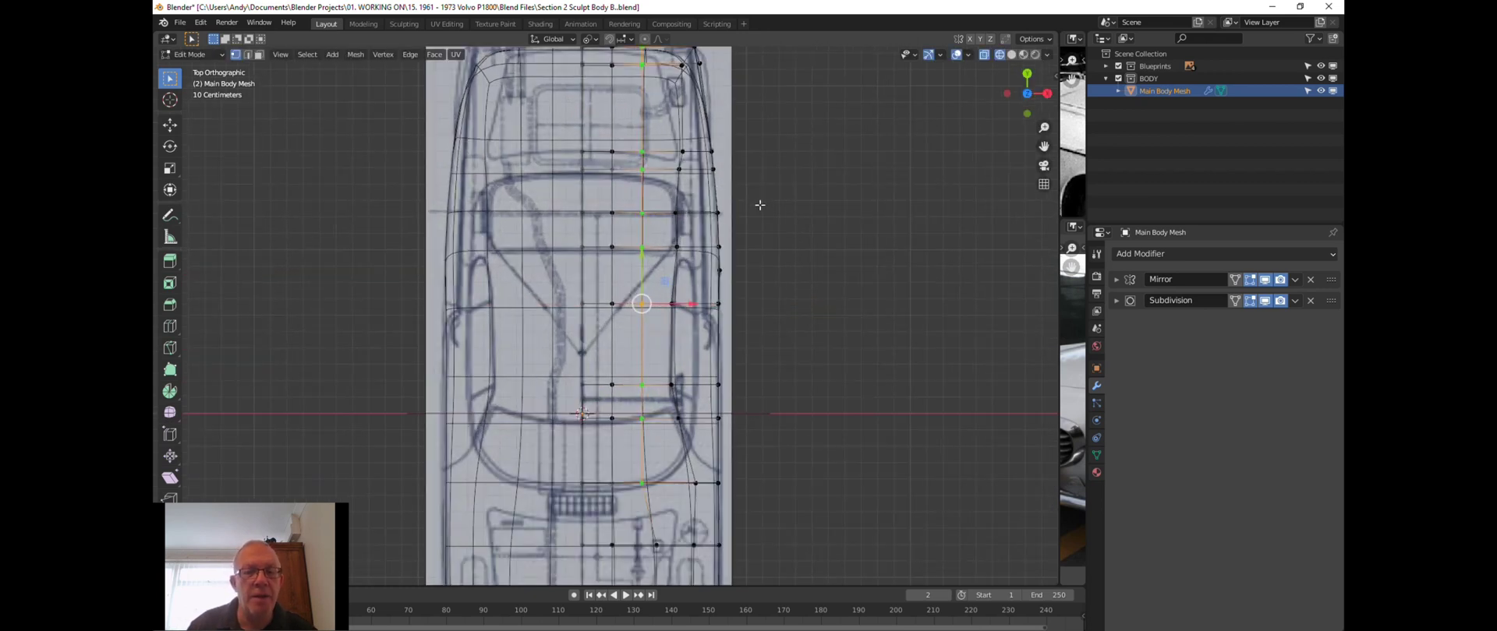
middle_click_drag(753, 209, 765, 137, "shift")
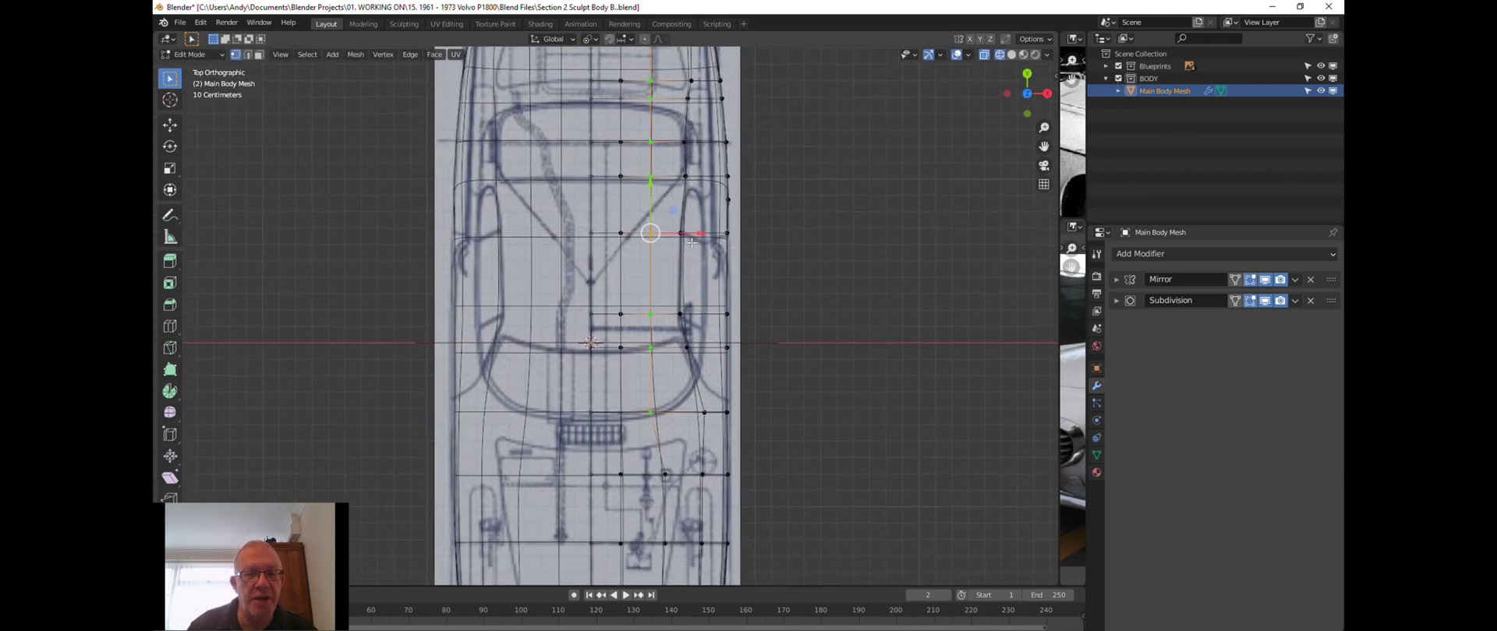
scroll(680, 263, "up", 5)
middle_click_drag(680, 262, 744, 121, "shift")
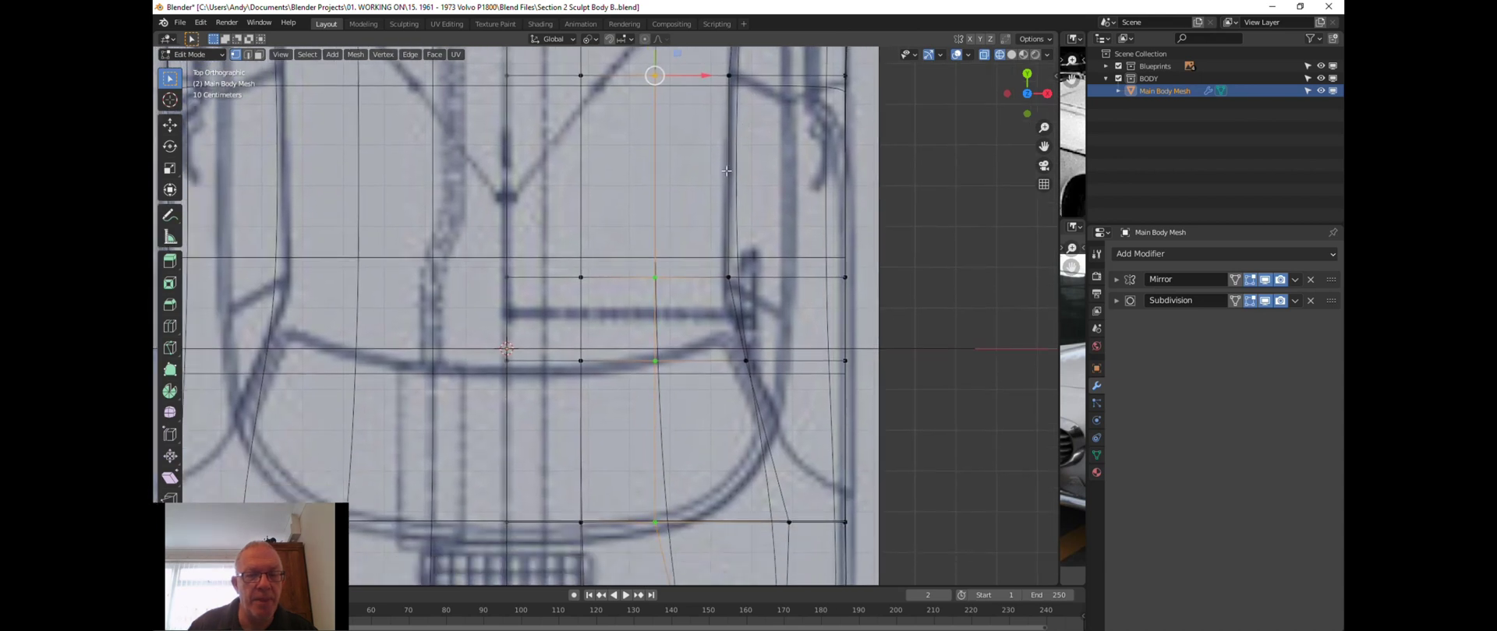
left_click(581, 359)
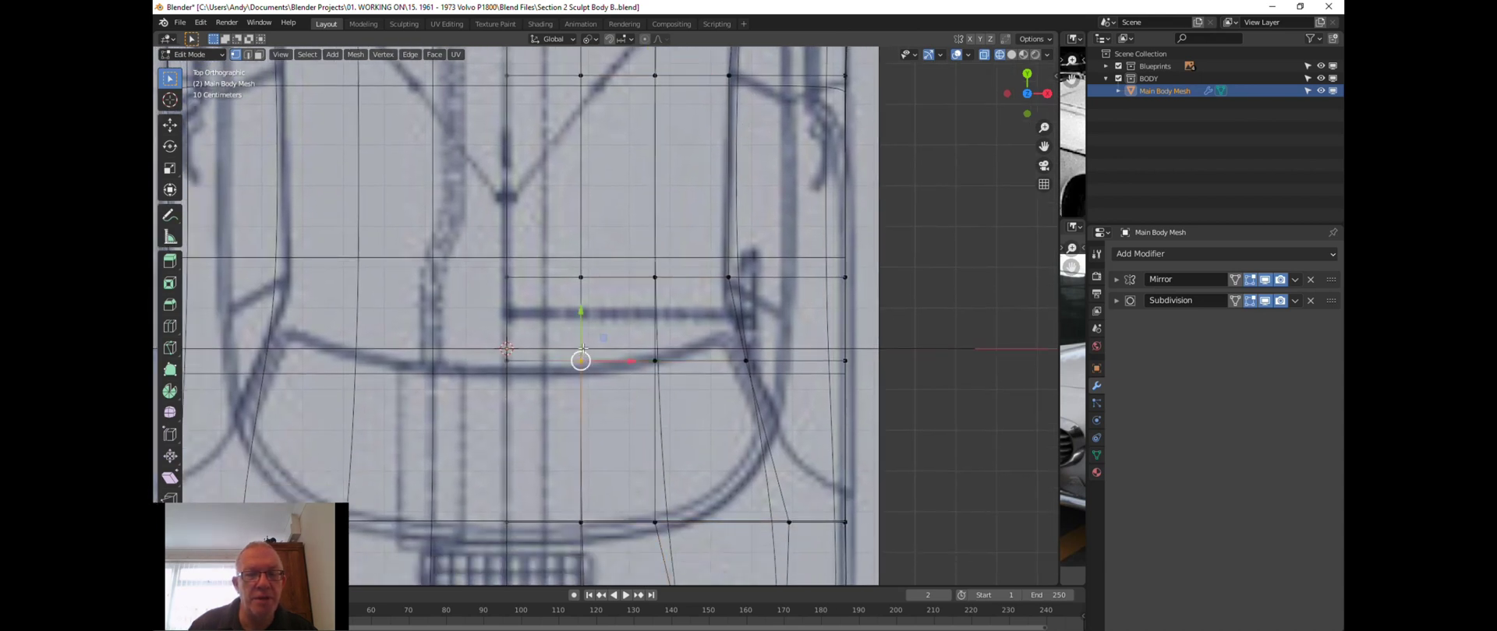
mouse_move(581, 321)
left_mouse_down()
mouse_move(530, 331)
mouse_move(587, 352)
mouse_move(577, 326)
left_mouse_up()
left_click(506, 361)
left_click(581, 364)
Hide the Mirror and Subdivision modifiers in the viewport and shift the wing vertex beside the bonnet's rear corner slightly outward along X.
scroll(577, 326, "down", 3)
middle_click_drag(725, 416, 725, 277, "shift")
scroll(729, 296, "down", 1)
middle_click_drag(745, 492, 746, 404, "shift")
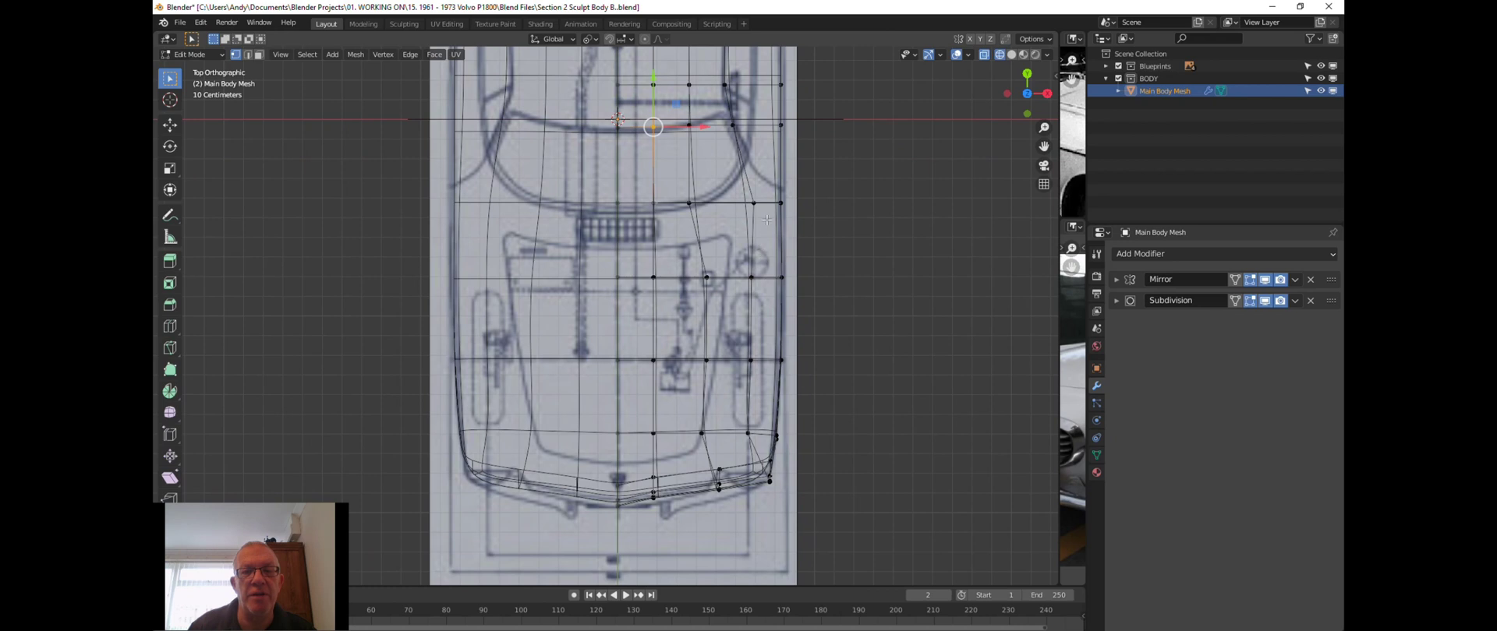
scroll(757, 274, "up", 3)
left_click(745, 285)
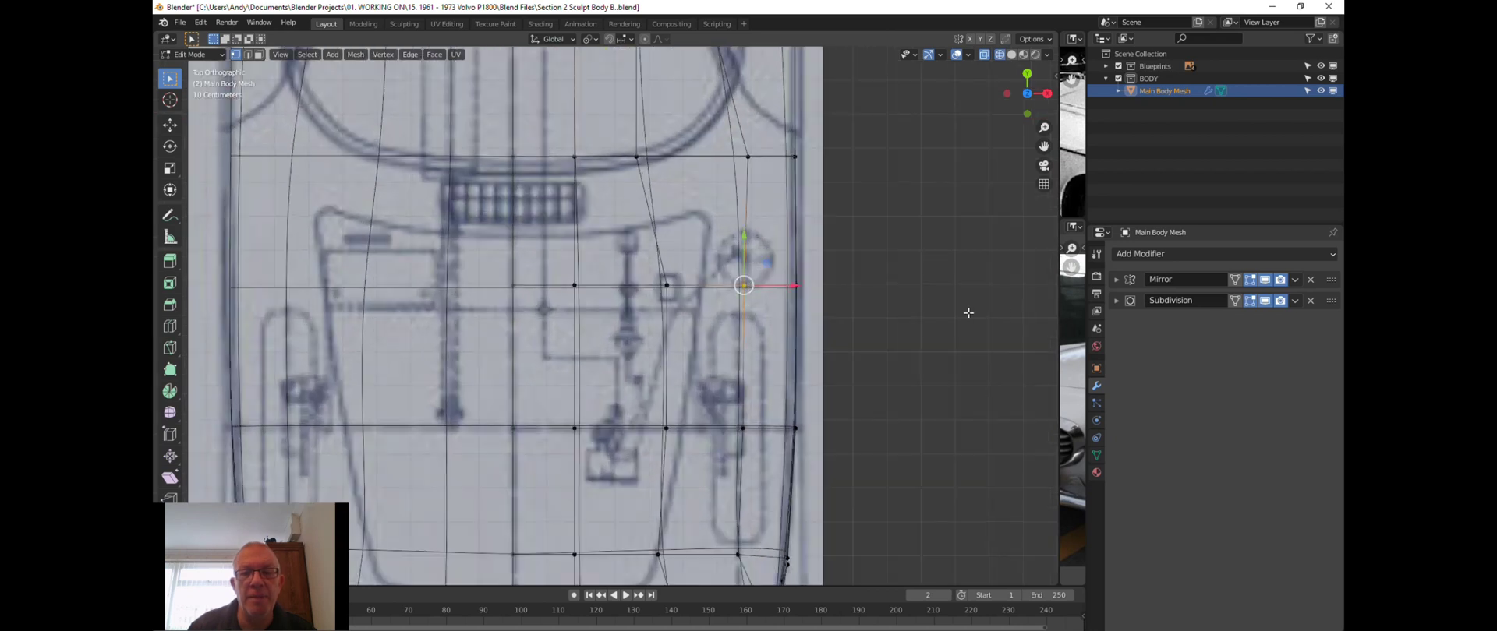
left_click(1262, 302)
left_click(1264, 280)
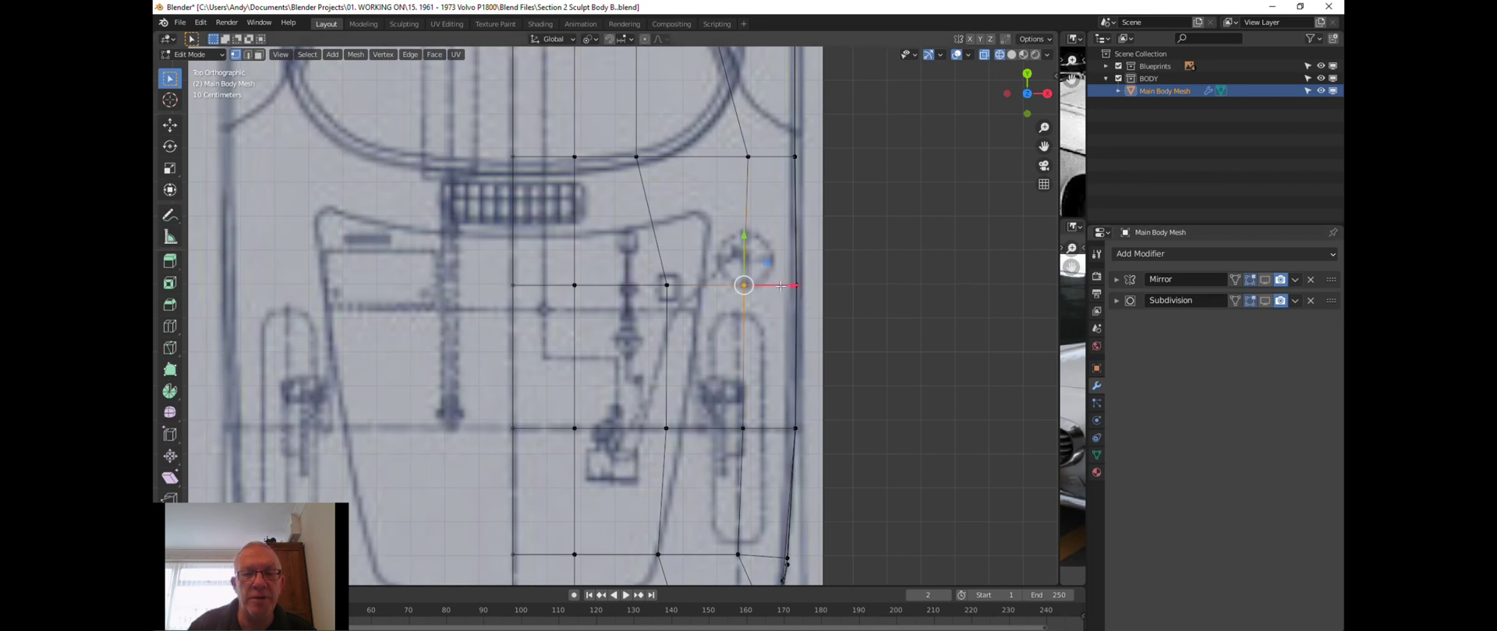
left_click_drag(781, 287, 787, 287)
scroll(727, 343, "down", 2)
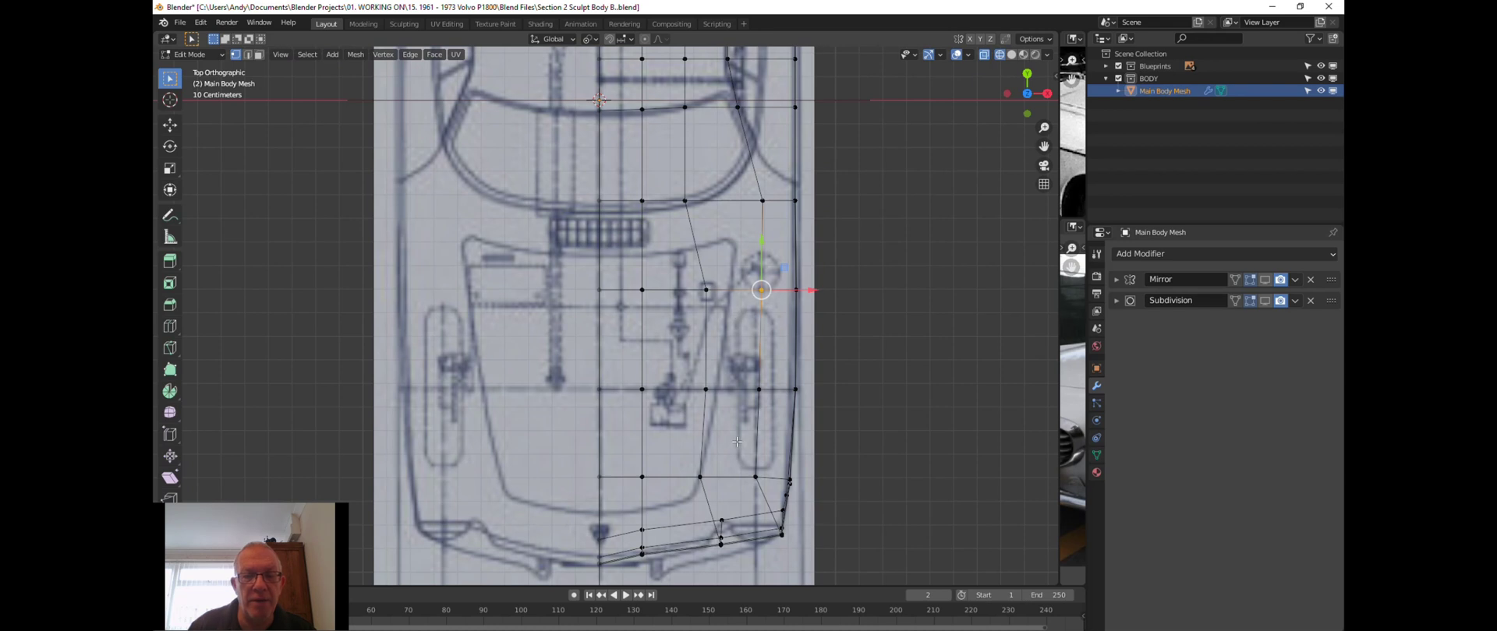
Move the column of nose vertices at the headlight's inner side rearward along Y, level with the outer corner vertices.
scroll(737, 438, "down", 4, "shift")
left_click(857, 435)
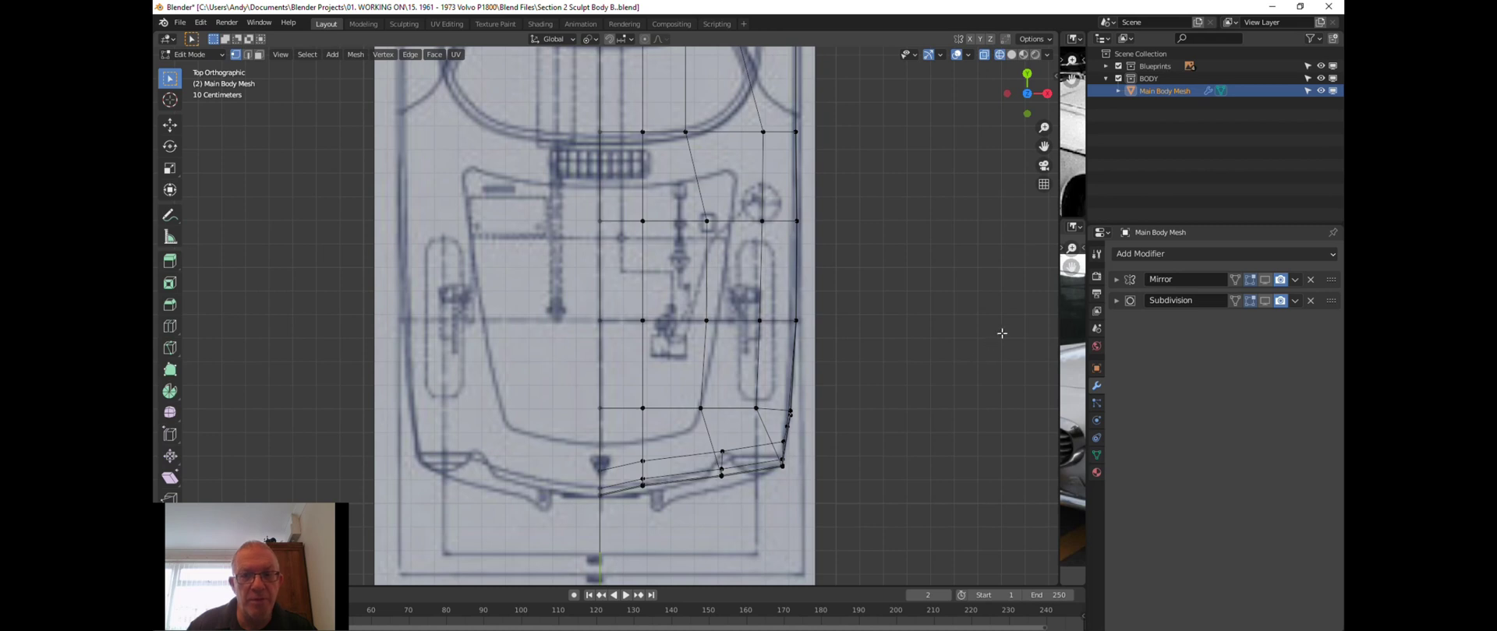
key("b")
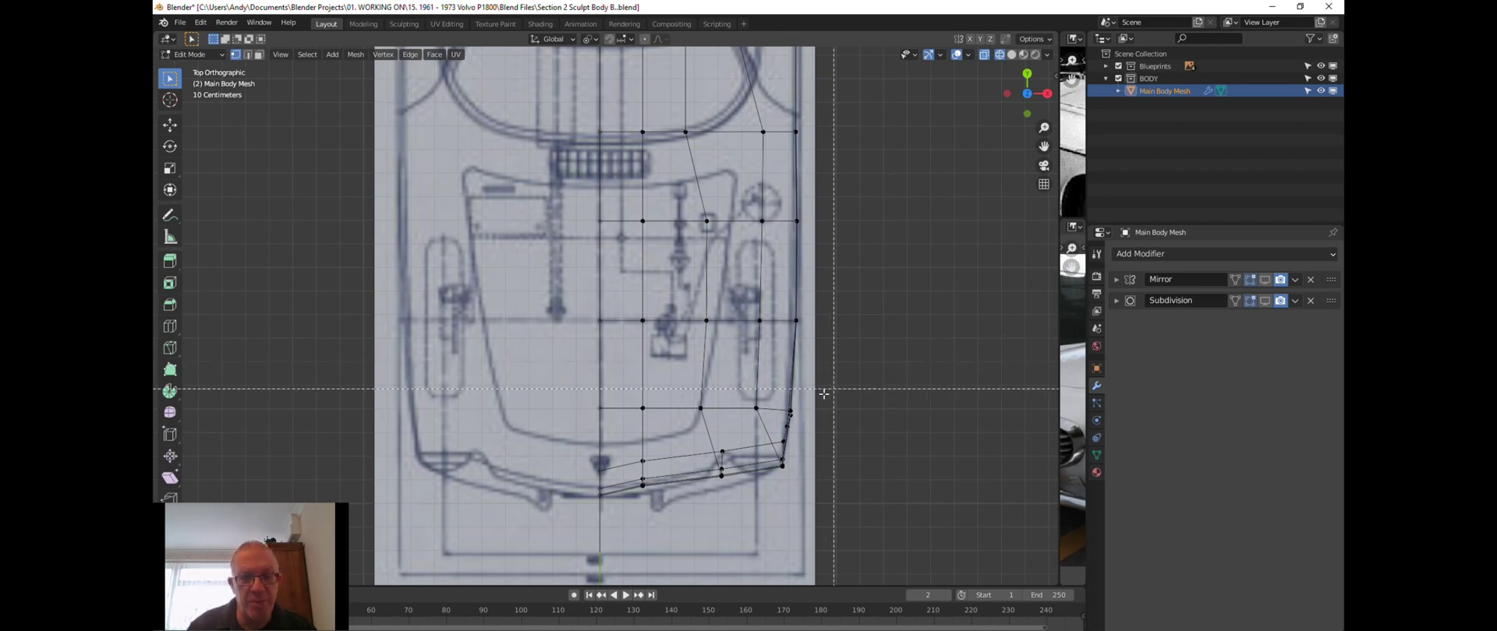
left_click_drag(681, 435, 753, 517)
scroll(795, 446, "up", 5)
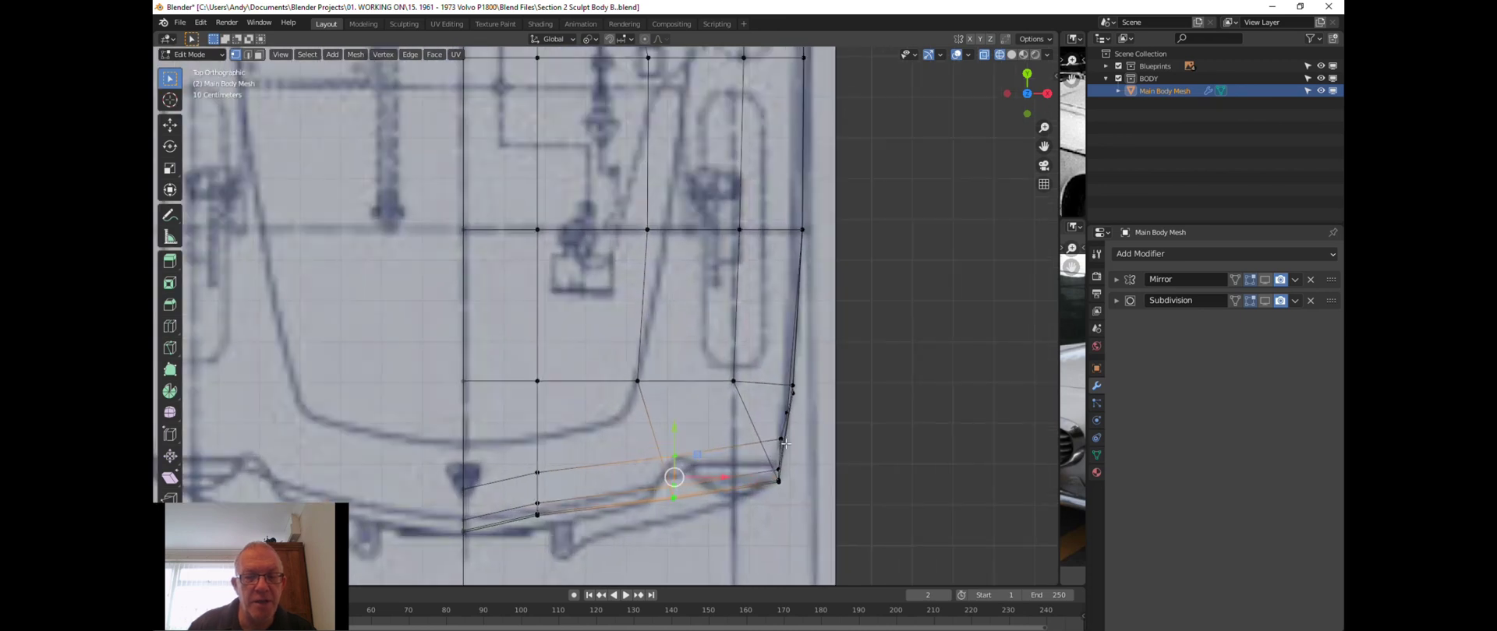
middle_click_drag(785, 443, 851, 252, "shift")
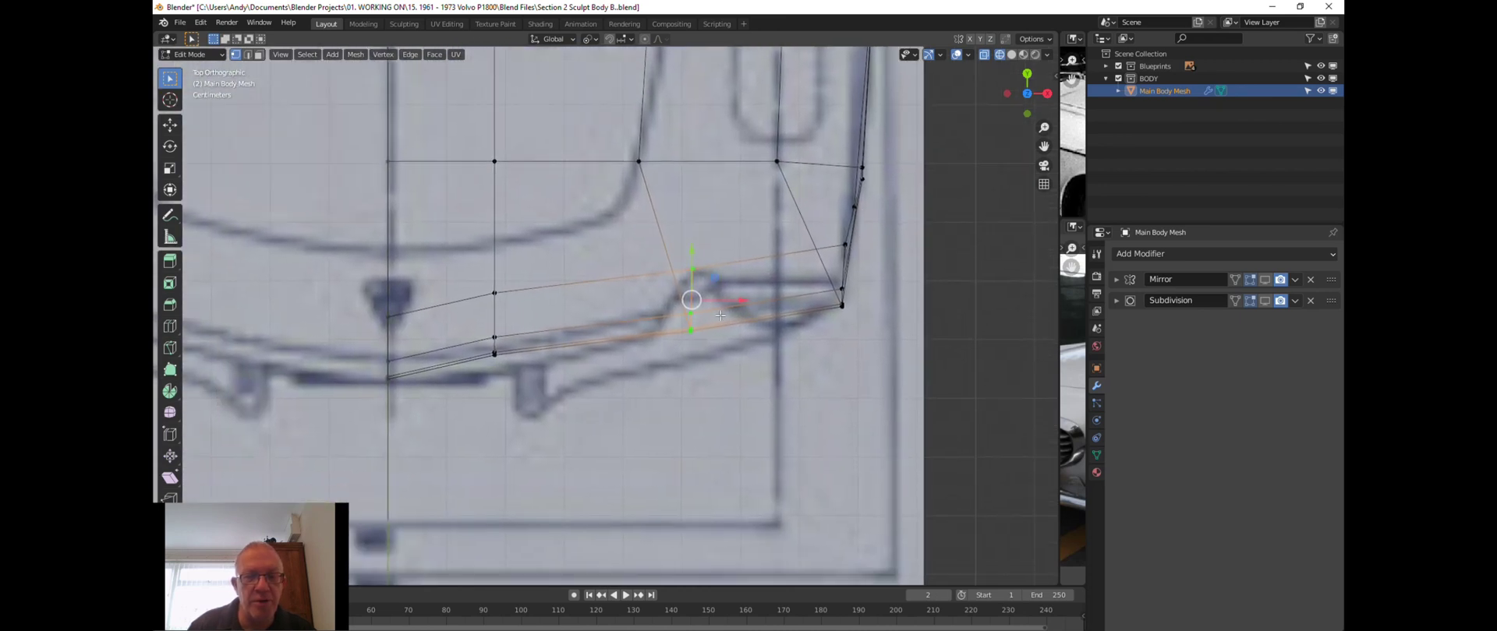
scroll(685, 320, "up", 1)
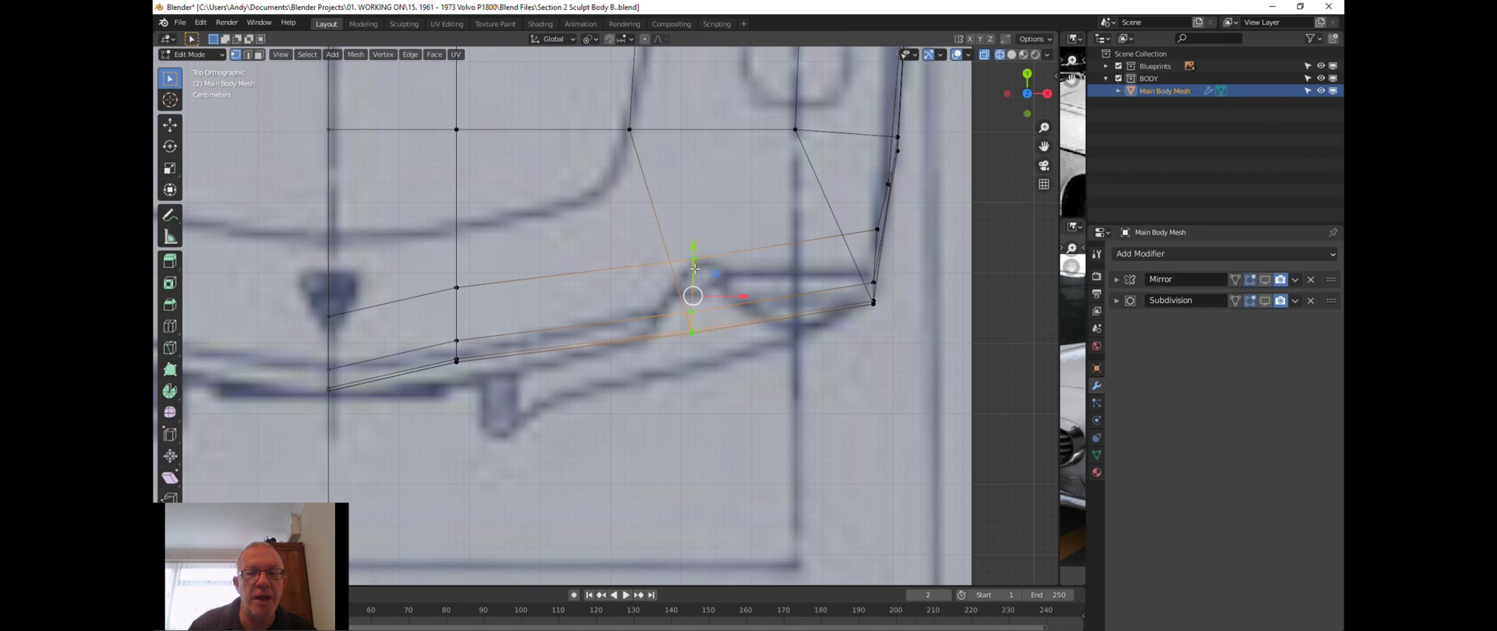
left_click_drag(691, 255, 690, 218)
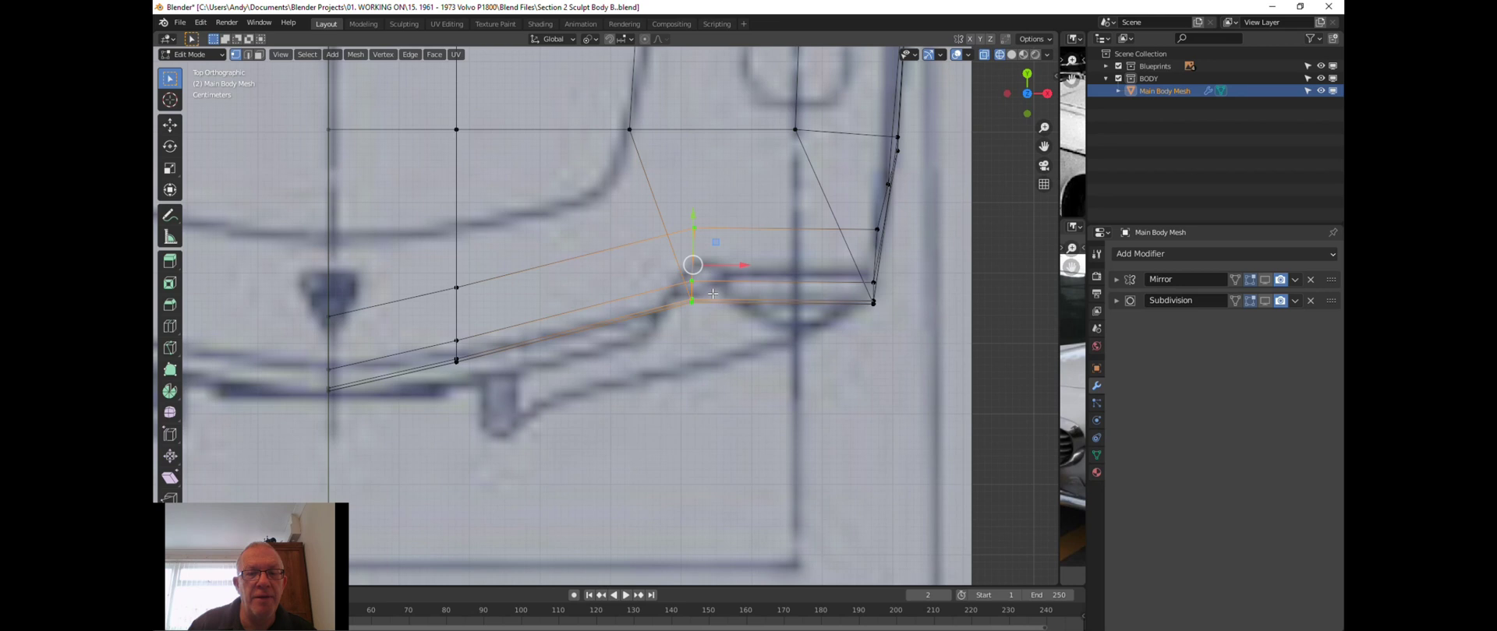
scroll(712, 294, "down", 7)
scroll(685, 300, "up", 3)
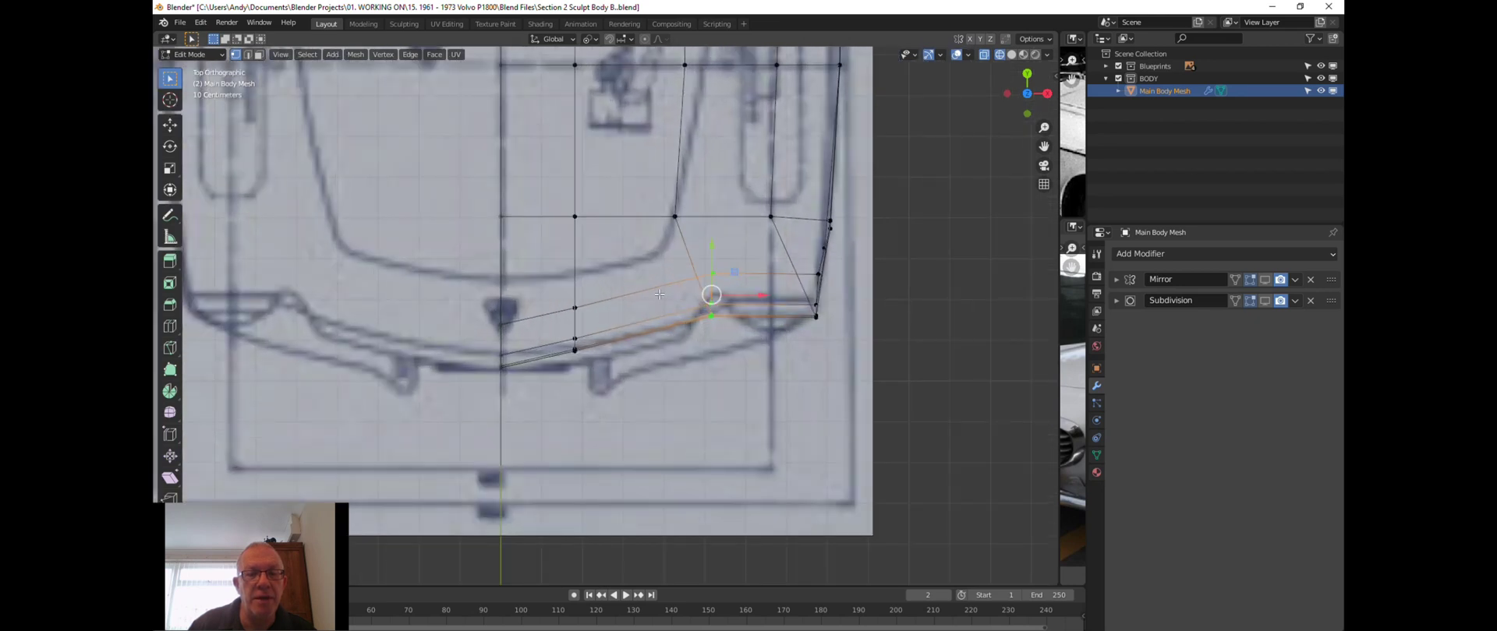
scroll(683, 295, "down", 3)
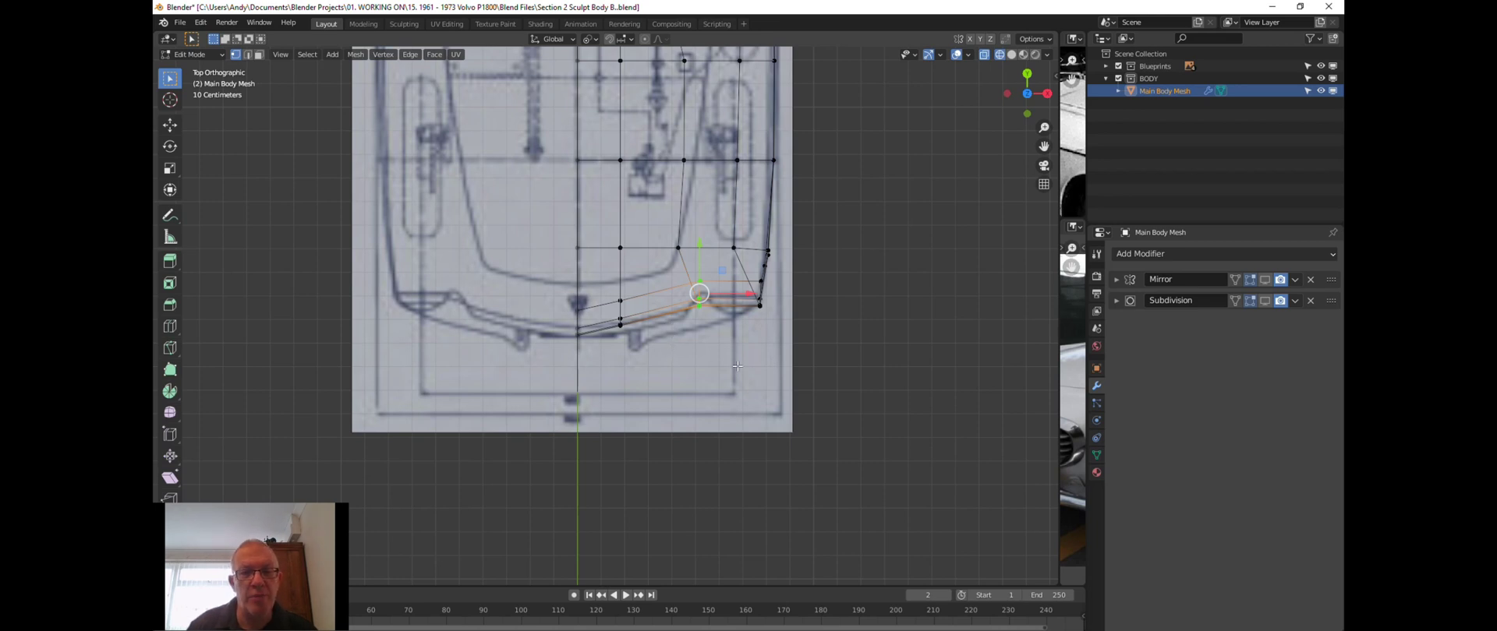
Knife-cut a new edge from the vertex at the bonnet's front corner forward across the top of the nose.
left_click(678, 248)
left_click(667, 314)
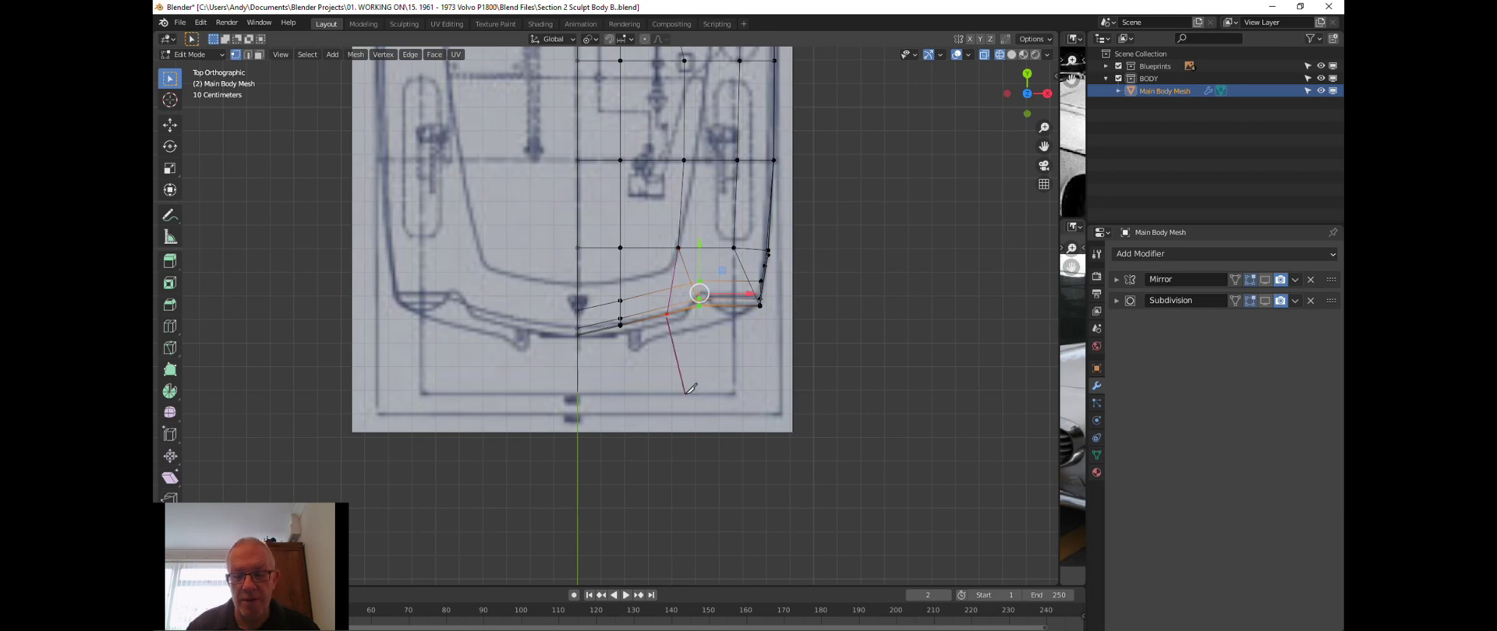
middle_click_drag(689, 389, 684, 300)
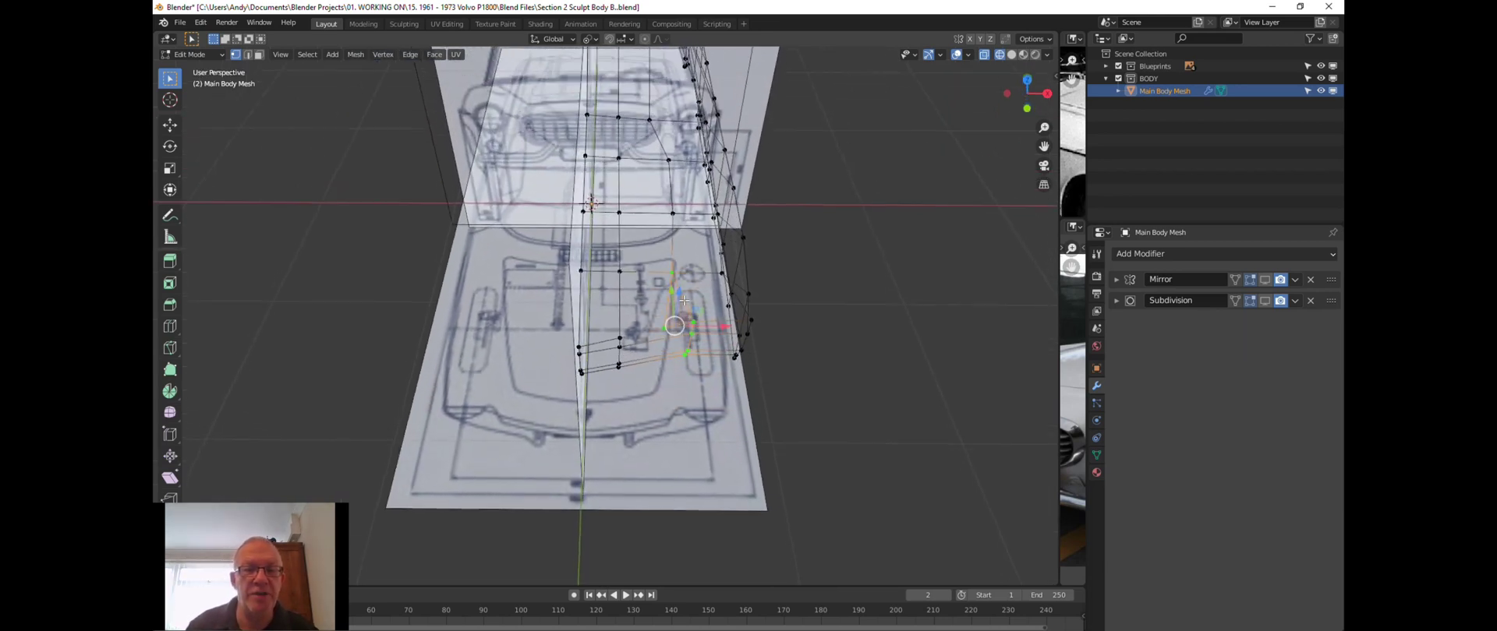
scroll(627, 385, "up", 3)
scroll(657, 362, "up", 1)
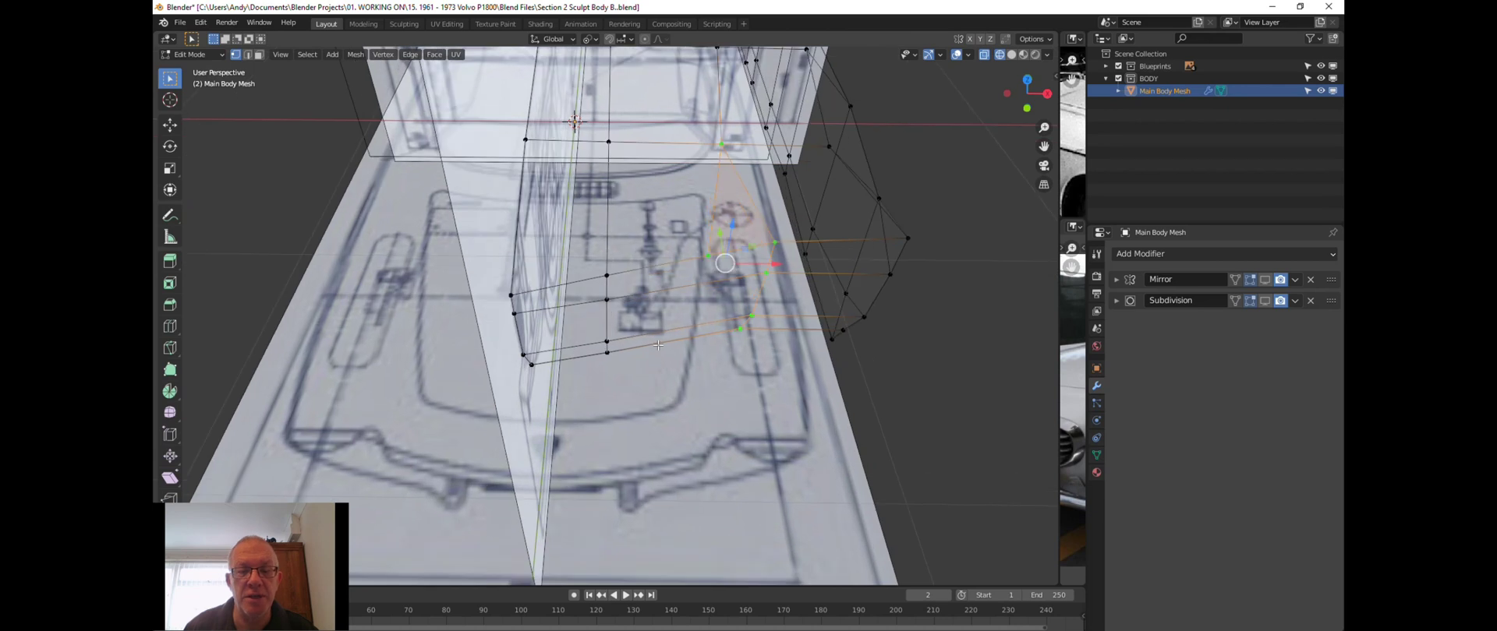
middle_click_drag(657, 362, 666, 338)
left_click(840, 385)
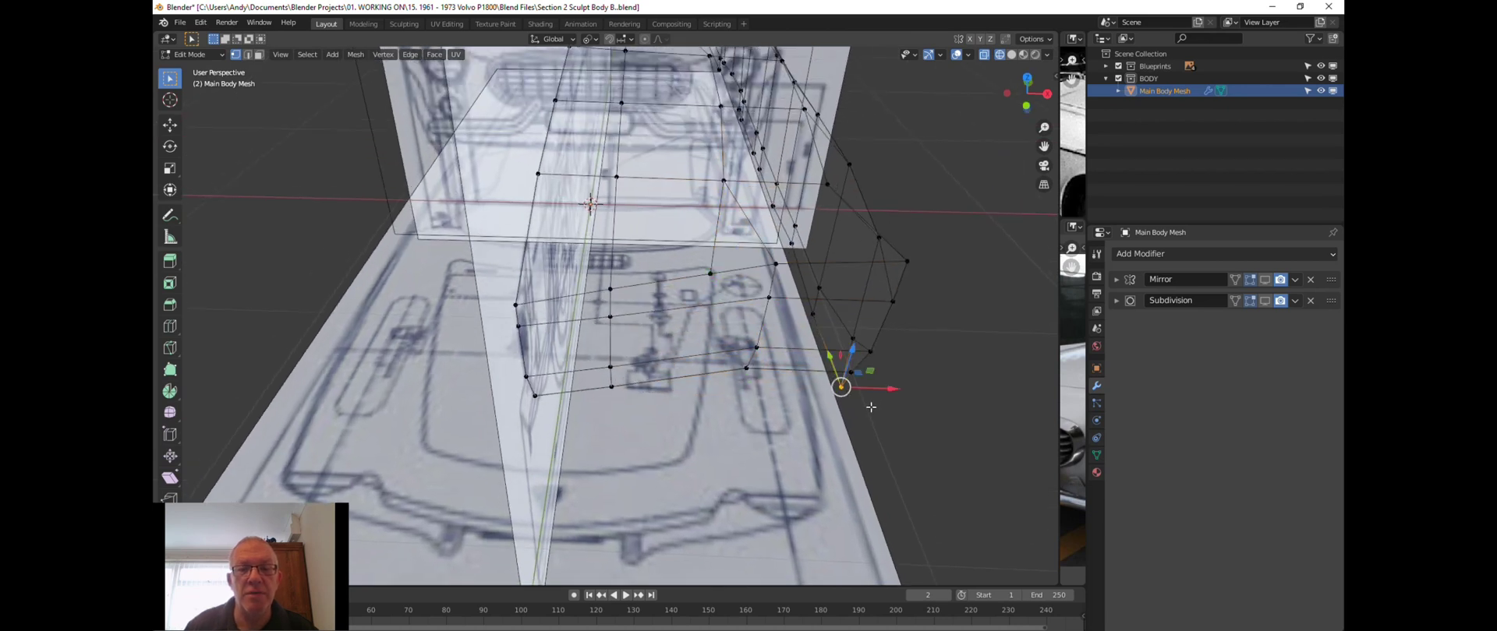
Display the body mesh in Solid shading and view the front of the nose.
key("z")
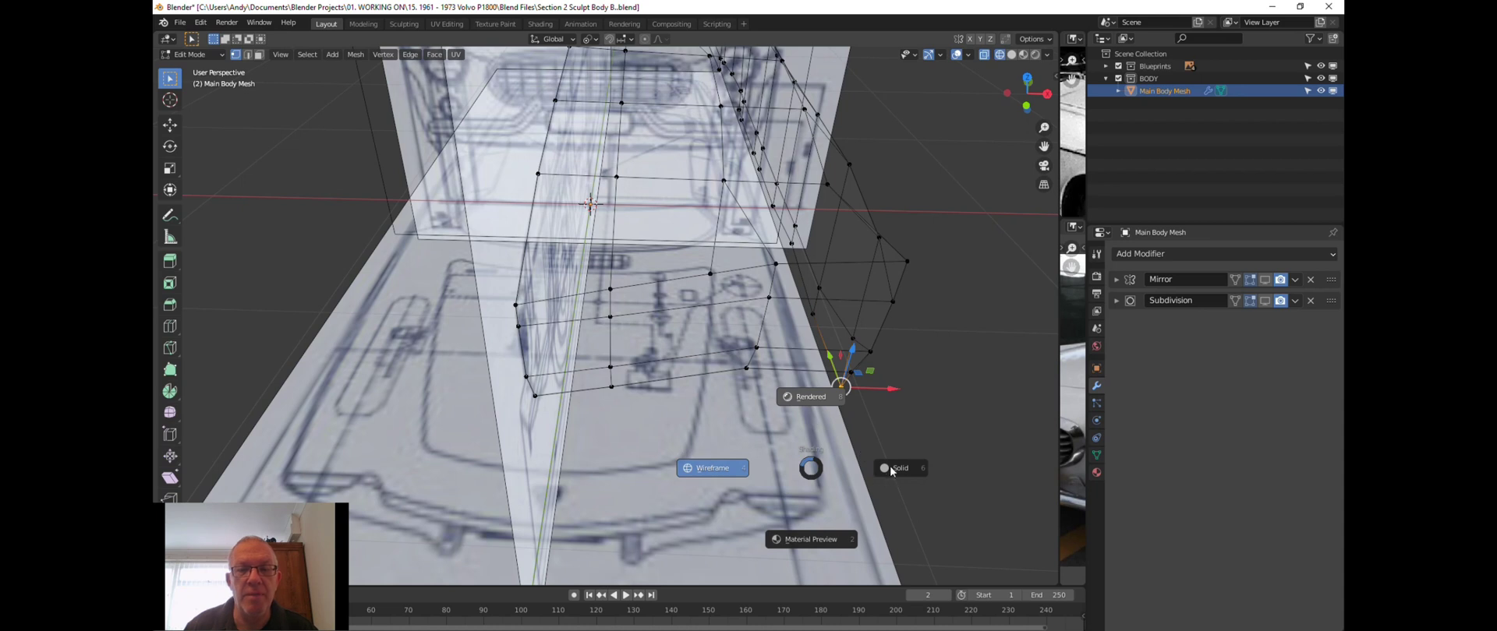
left_click(862, 405)
left_click(867, 399)
scroll(864, 396, "up", 1)
middle_click_drag(864, 396, 859, 390)
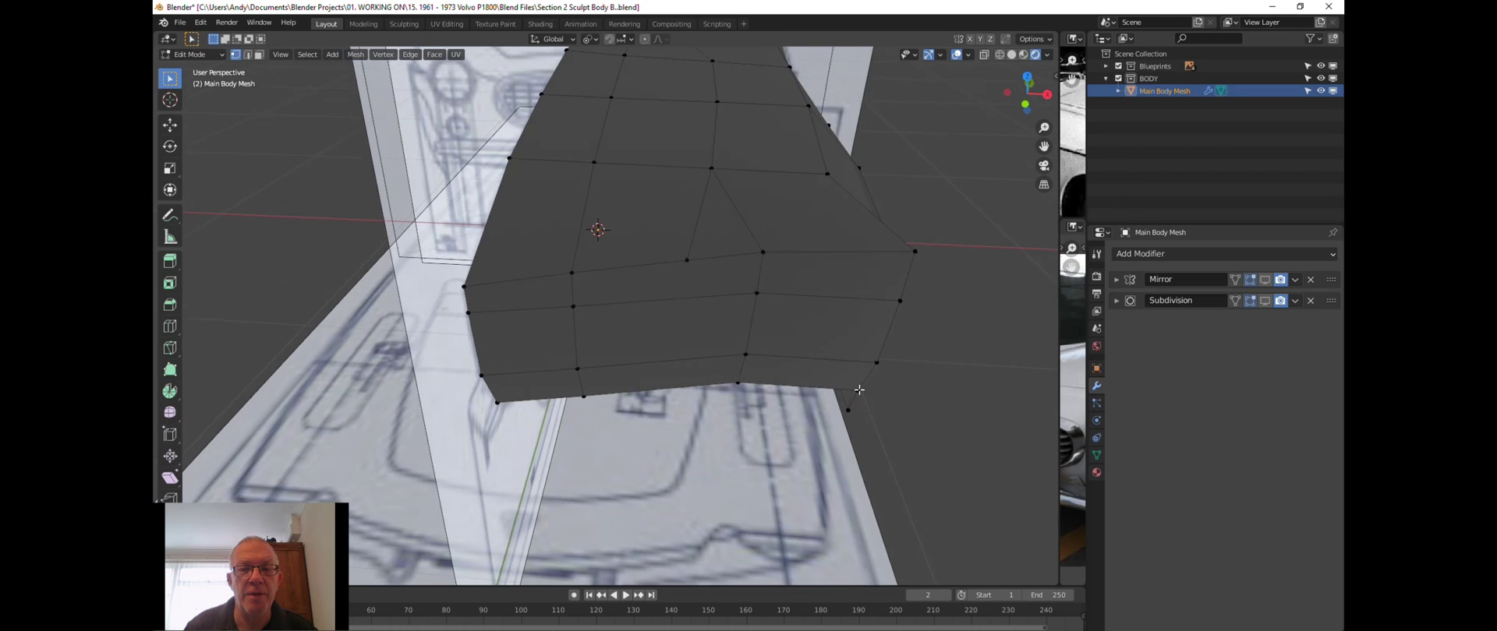
key("z")
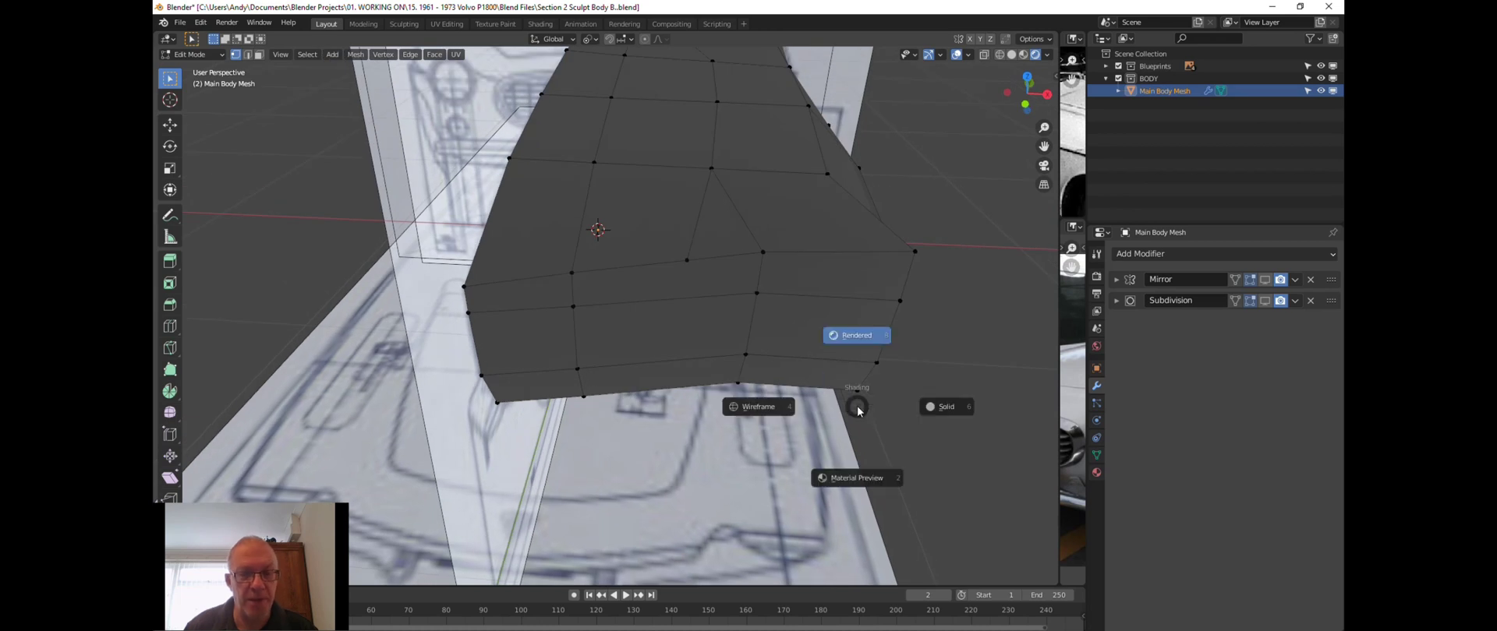
left_click(931, 408)
middle_click_drag(932, 410, 821, 350)
Extend the new edge with a vertically constrained knife cut down the front face to its lower edge.
key("k")
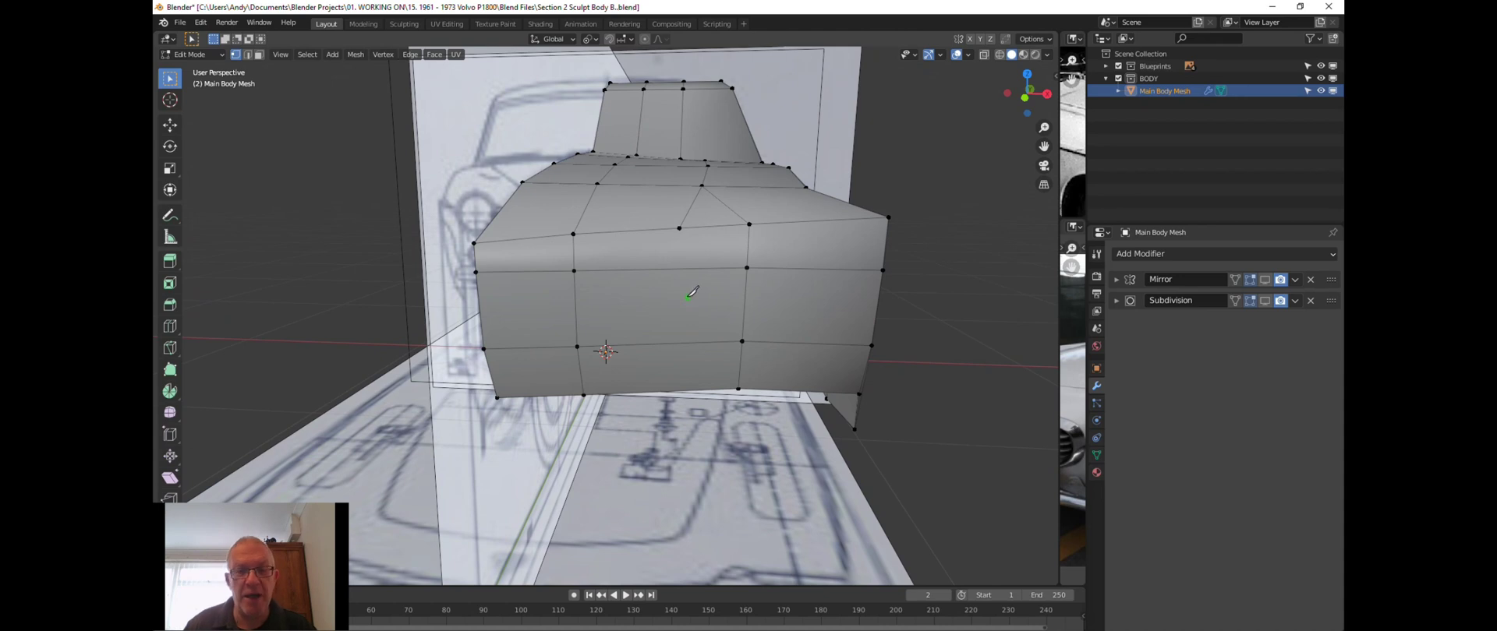
left_click(679, 228)
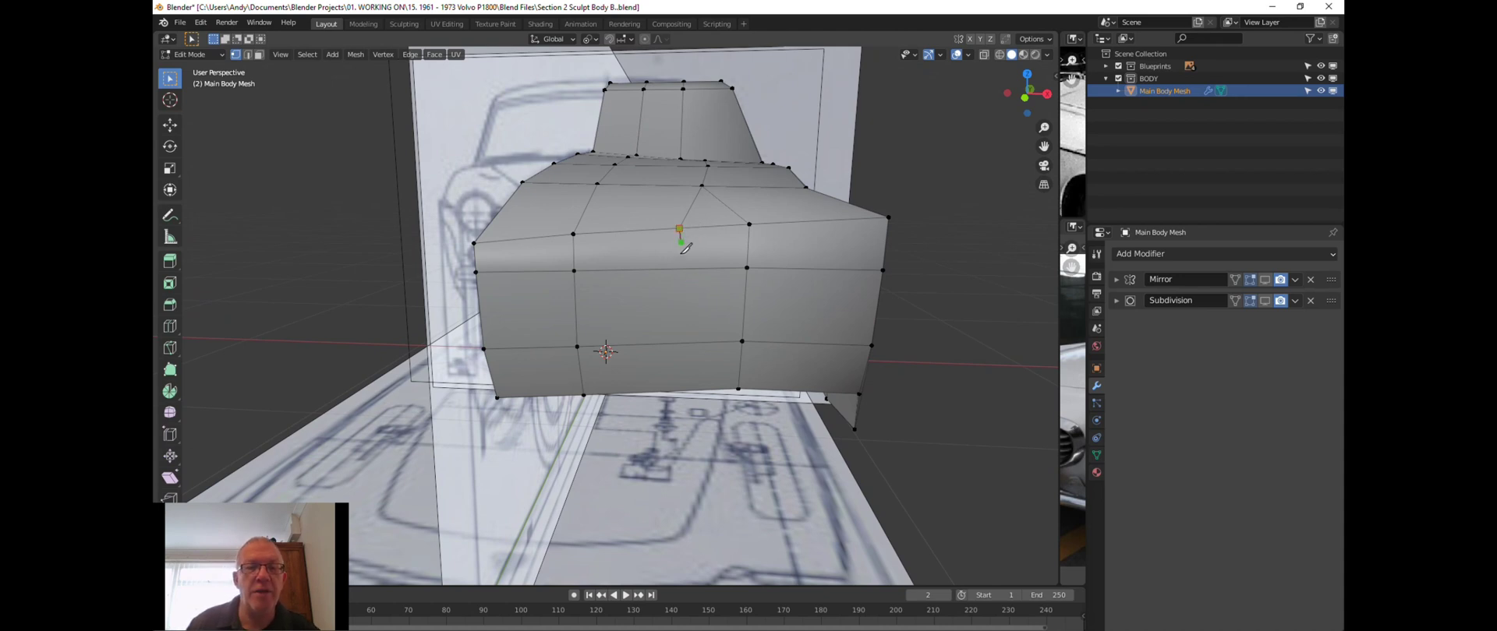
key("c")
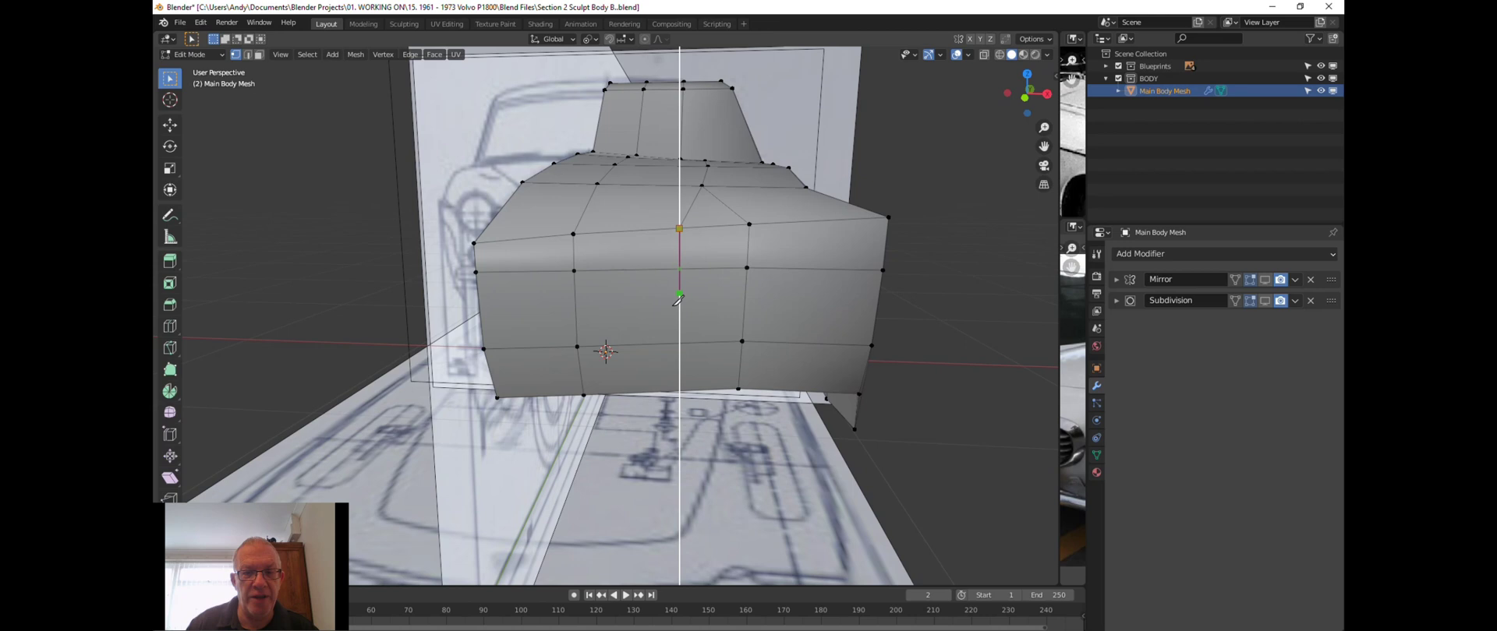
left_click(680, 389)
key("Return")
In a top wireframe view, move the two nose vertex columns between the centreline and headlight forward along Y towards the blueprint's front curve.
middle_click_drag(613, 457, 662, 462)
middle_click_drag(698, 361, 699, 394)
key("KP_5")
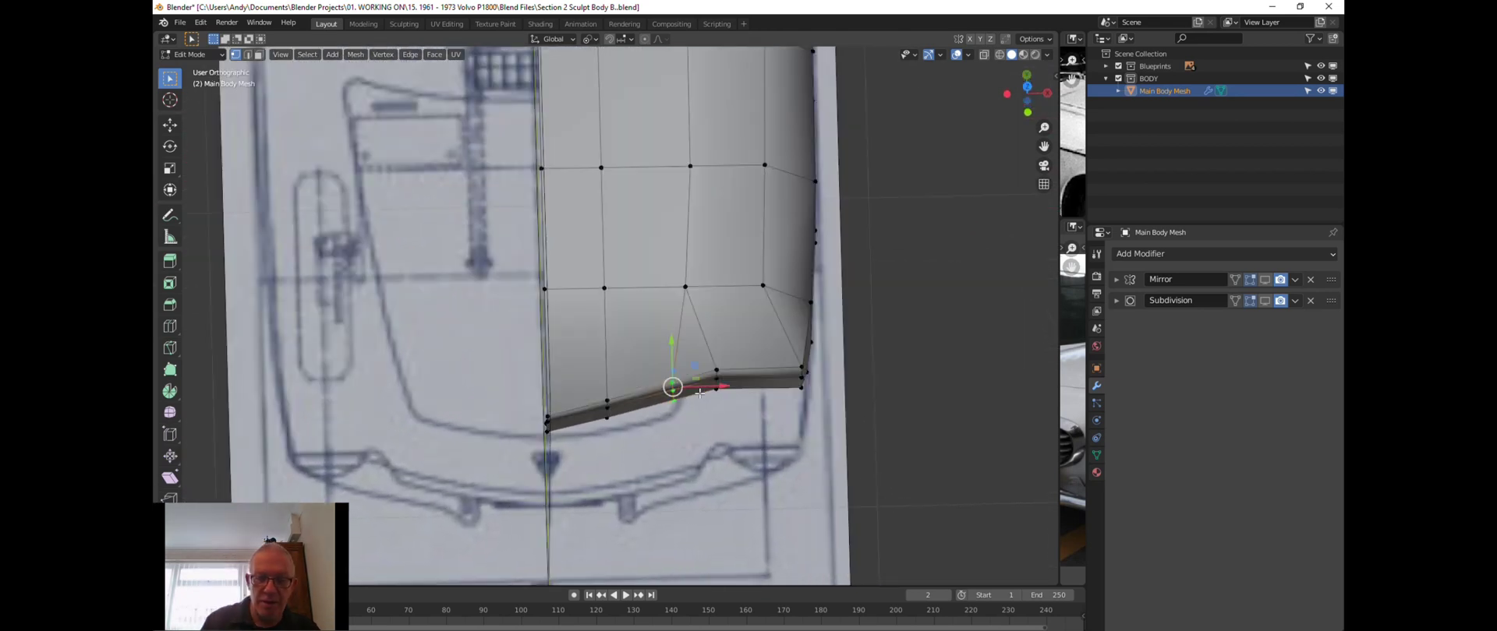
key("KP_7")
scroll(699, 393, "up", 3)
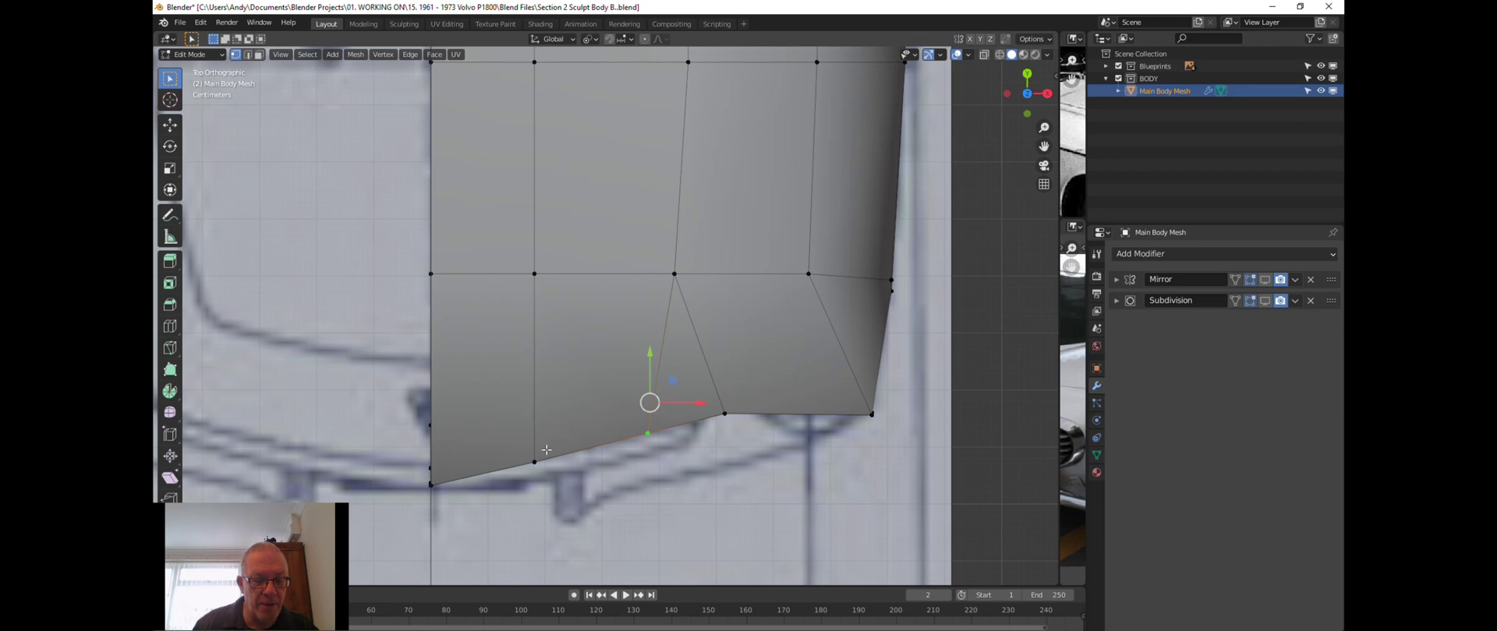
key("z")
left_click(465, 456)
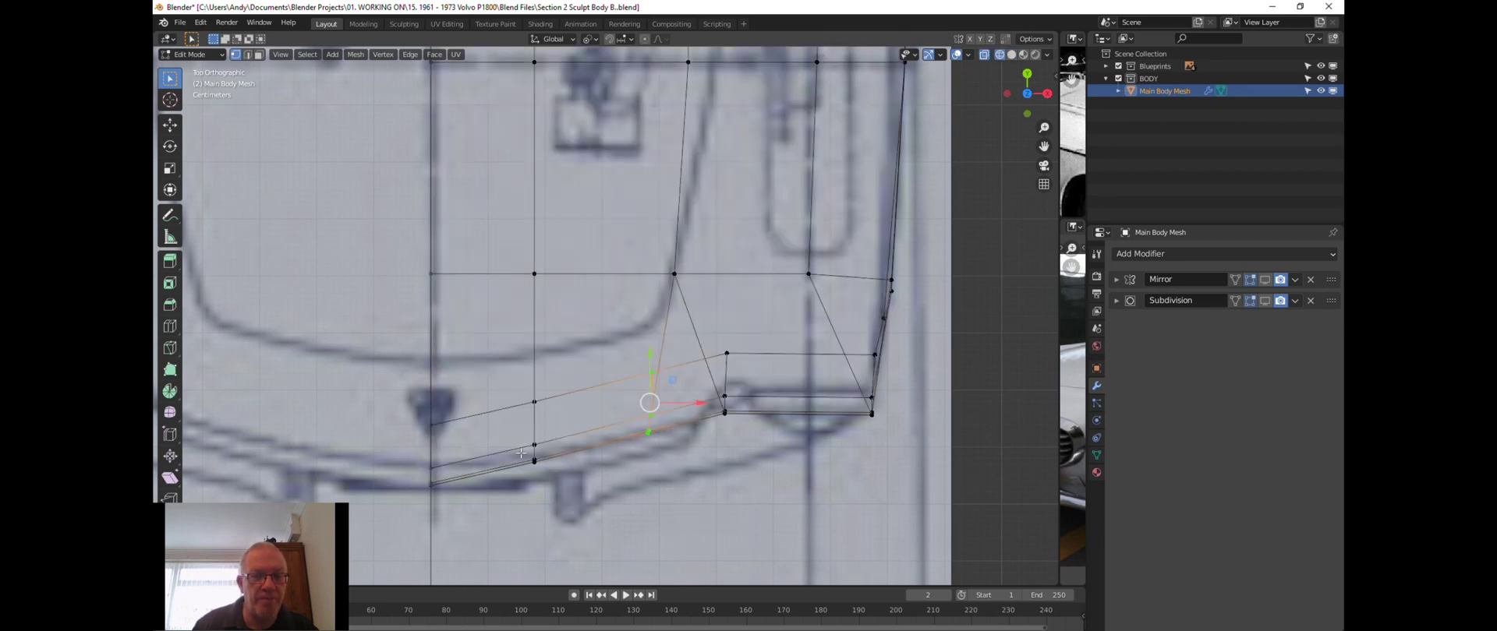
key("b")
left_click_drag(514, 368, 641, 514)
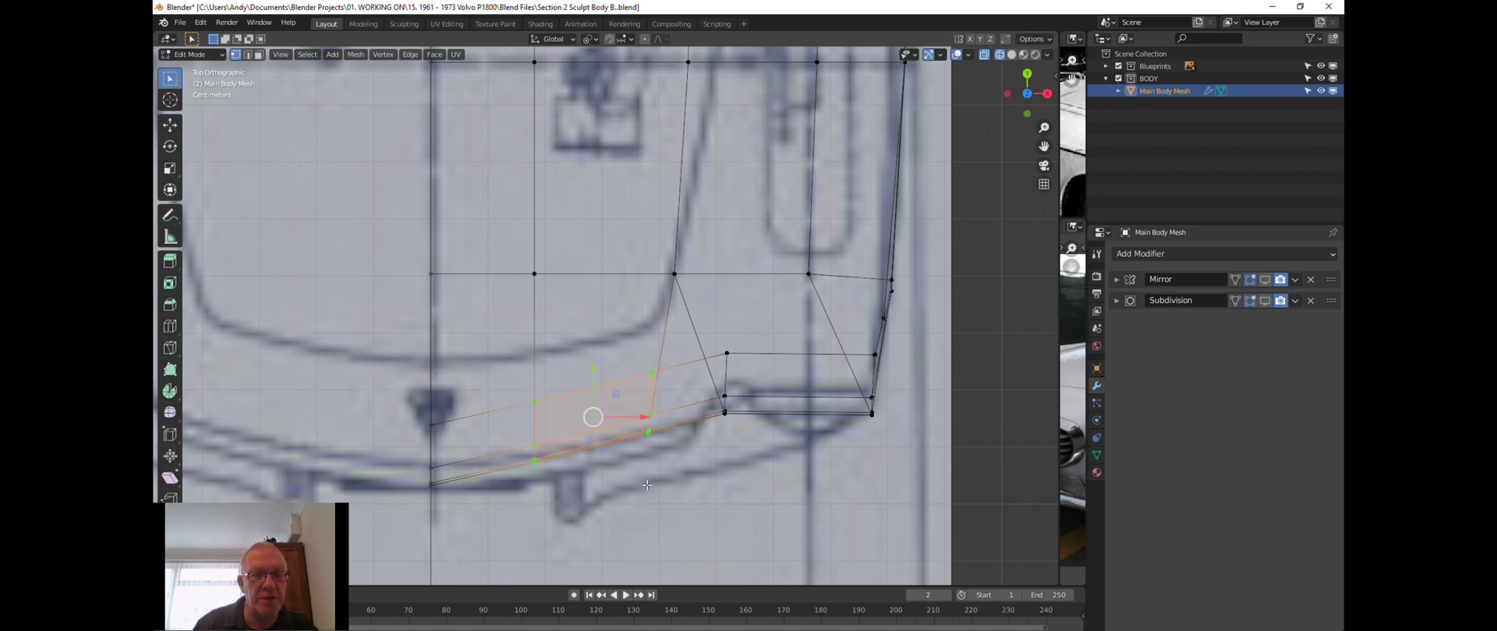
left_click_drag(593, 378, 591, 393)
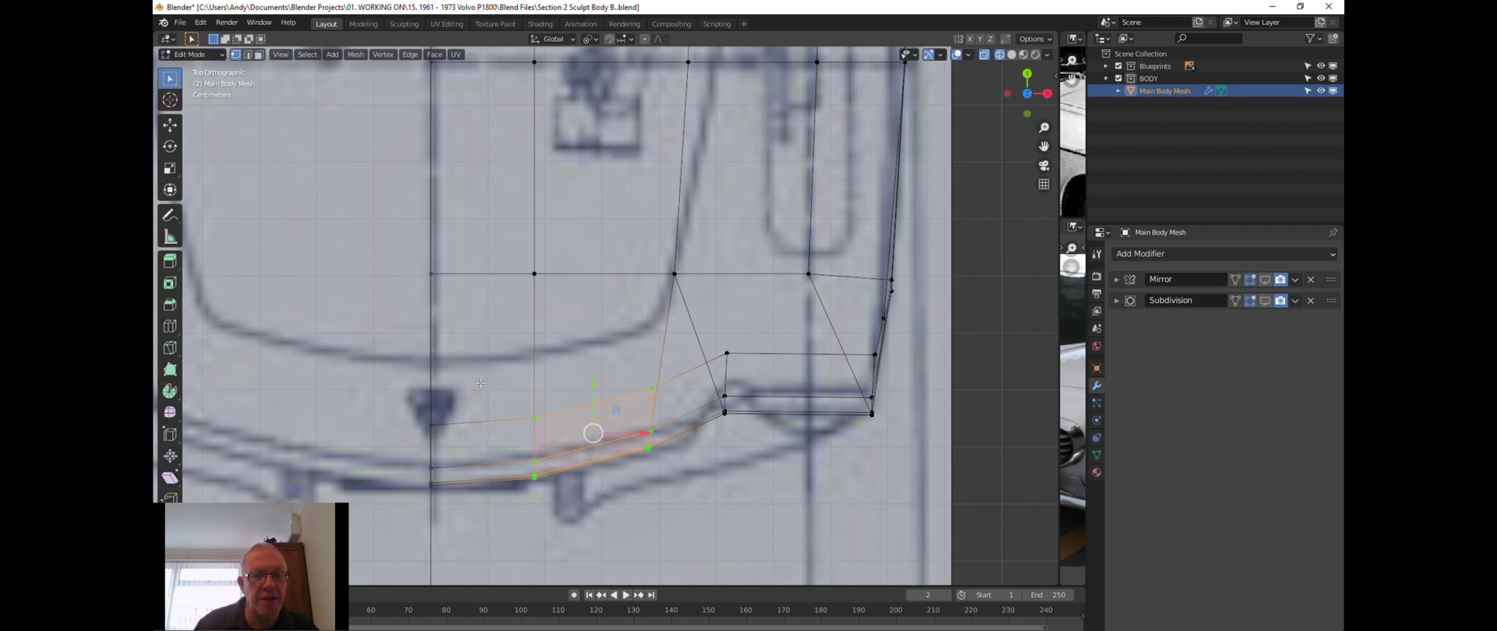
Fine-tune the outer of the two nose columns and individual vertices in both columns along Y to follow the blueprint's front curve.
left_click_drag(511, 421, 562, 513)
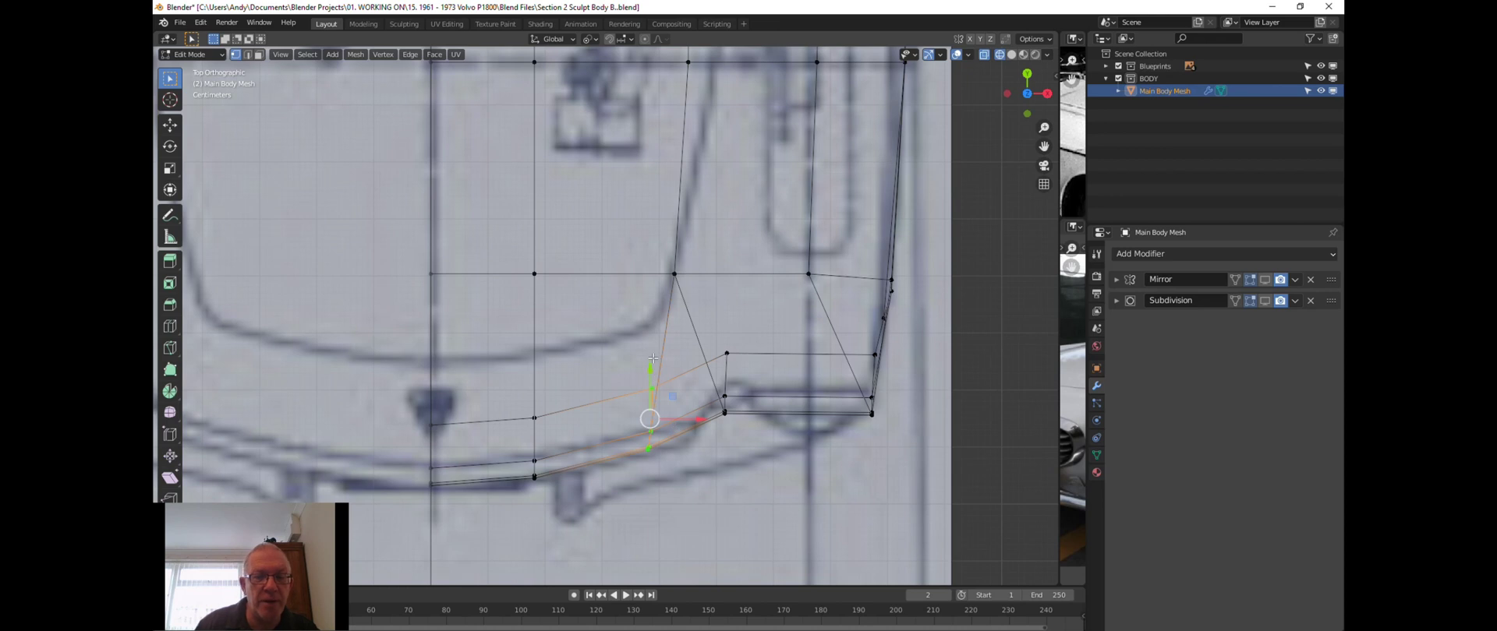
left_click_drag(651, 366, 650, 372)
left_click_drag(526, 451, 542, 467)
left_click_drag(533, 429, 533, 425)
left_click(651, 434)
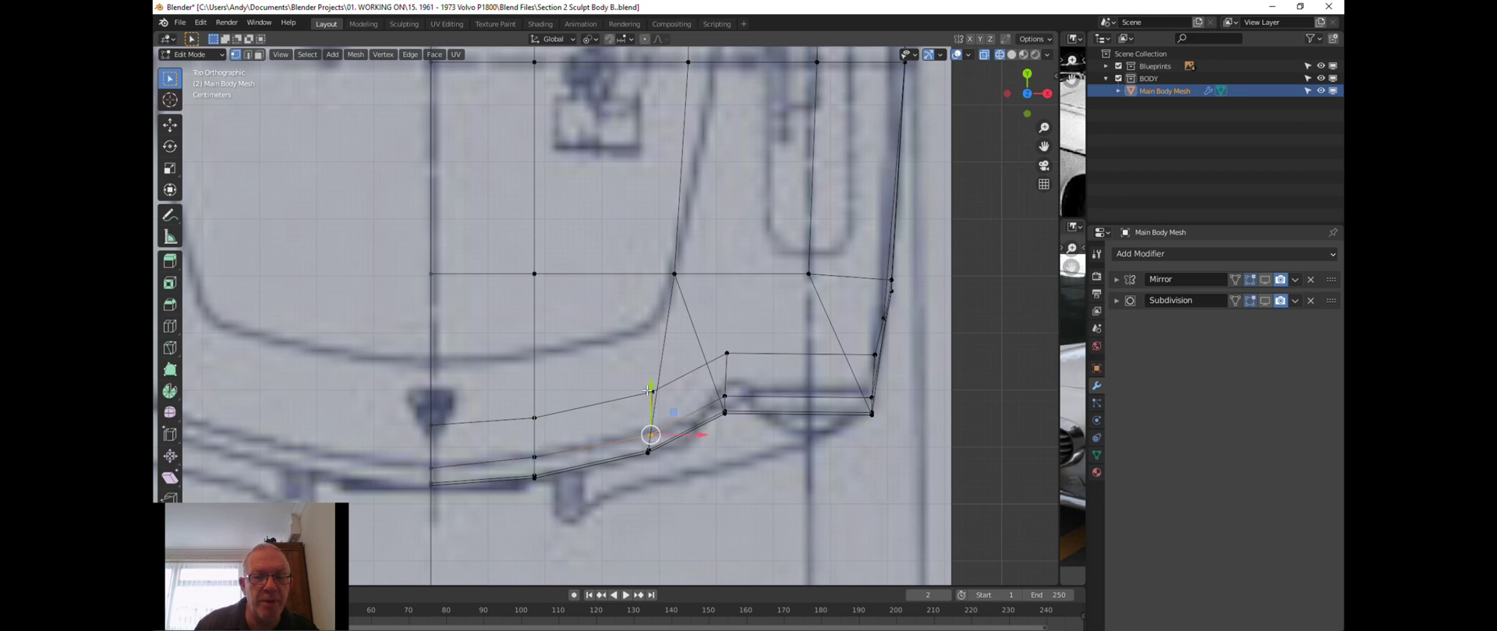
left_click_drag(648, 388, 647, 386)
Move the column of vertices at the headlight's inner side rearward along Y by about 0.02 m to match the top blueprint.
scroll(704, 415, "up", 2)
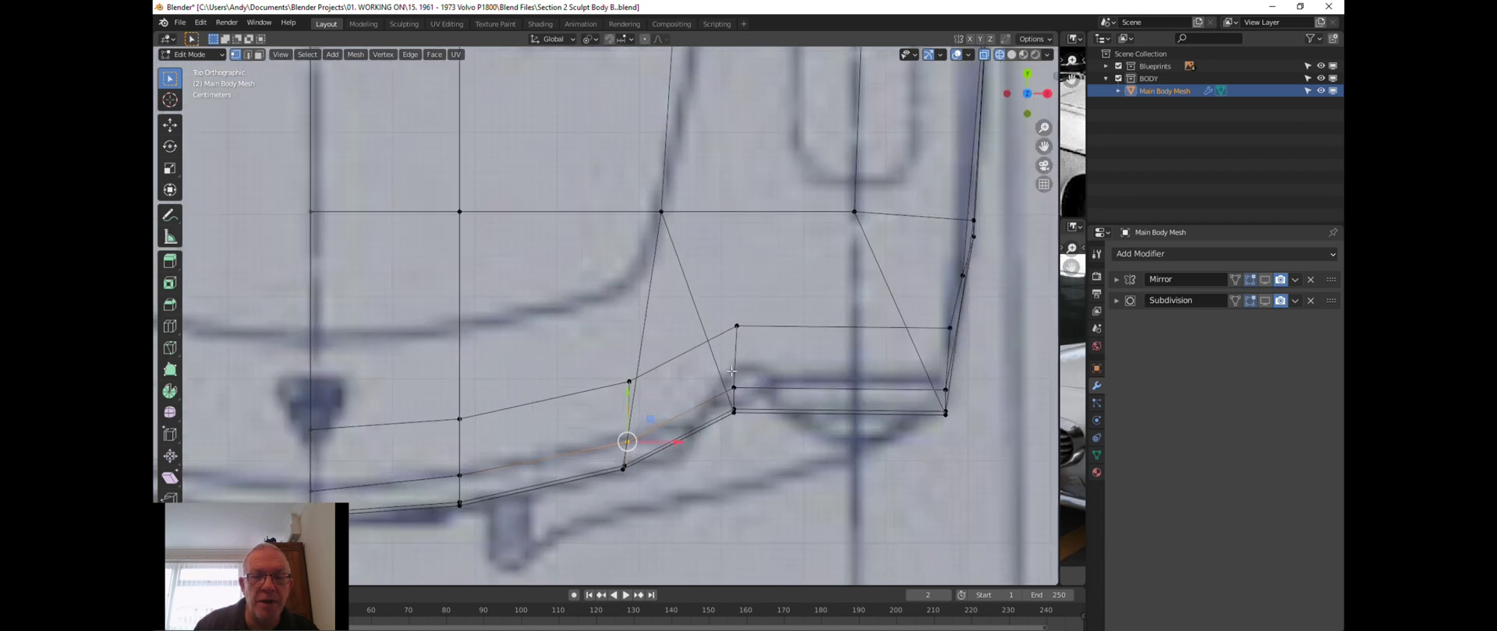
left_click(714, 480)
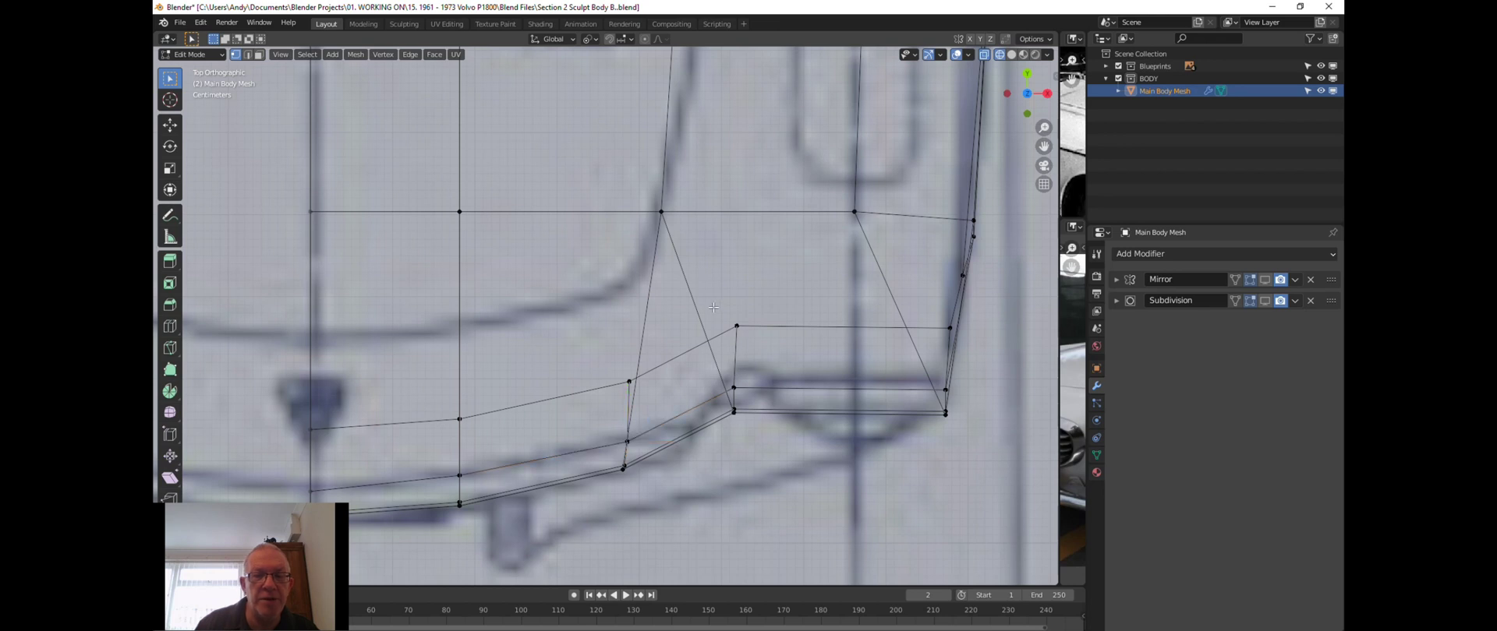
key("b")
left_click_drag(721, 312, 753, 425)
key("g")
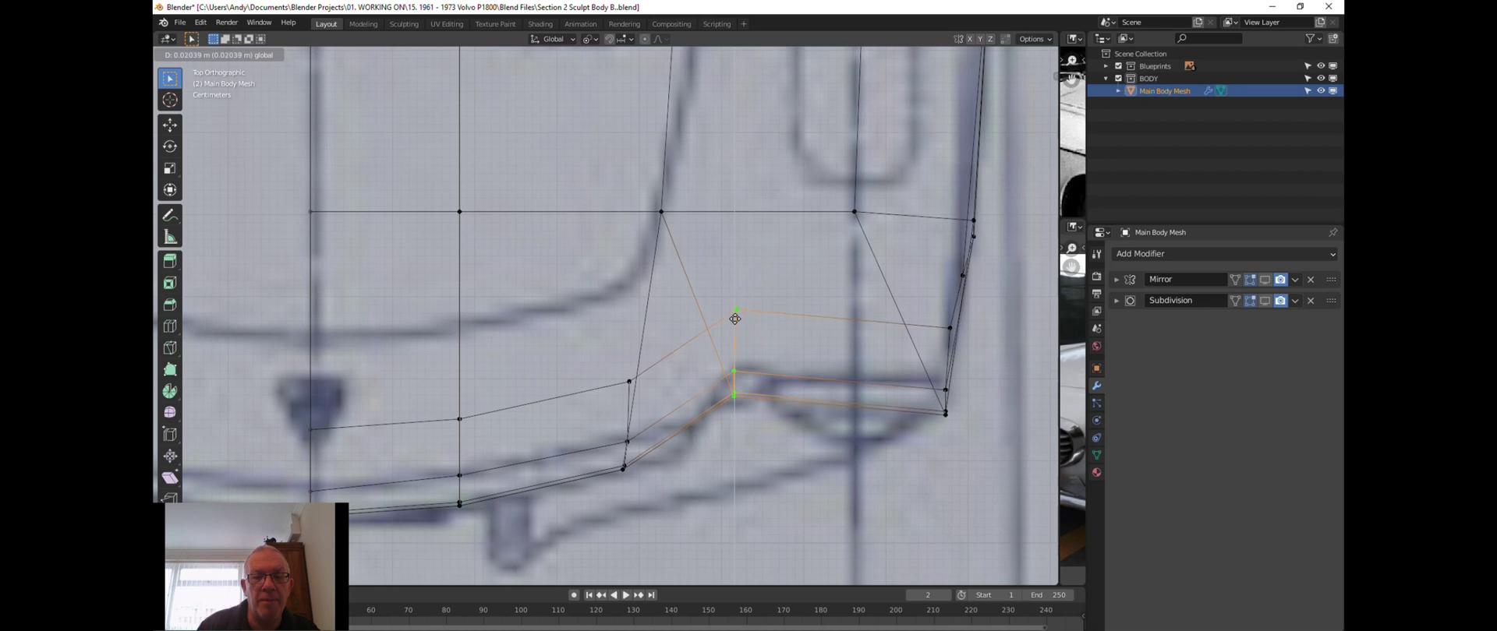
left_click(735, 319)
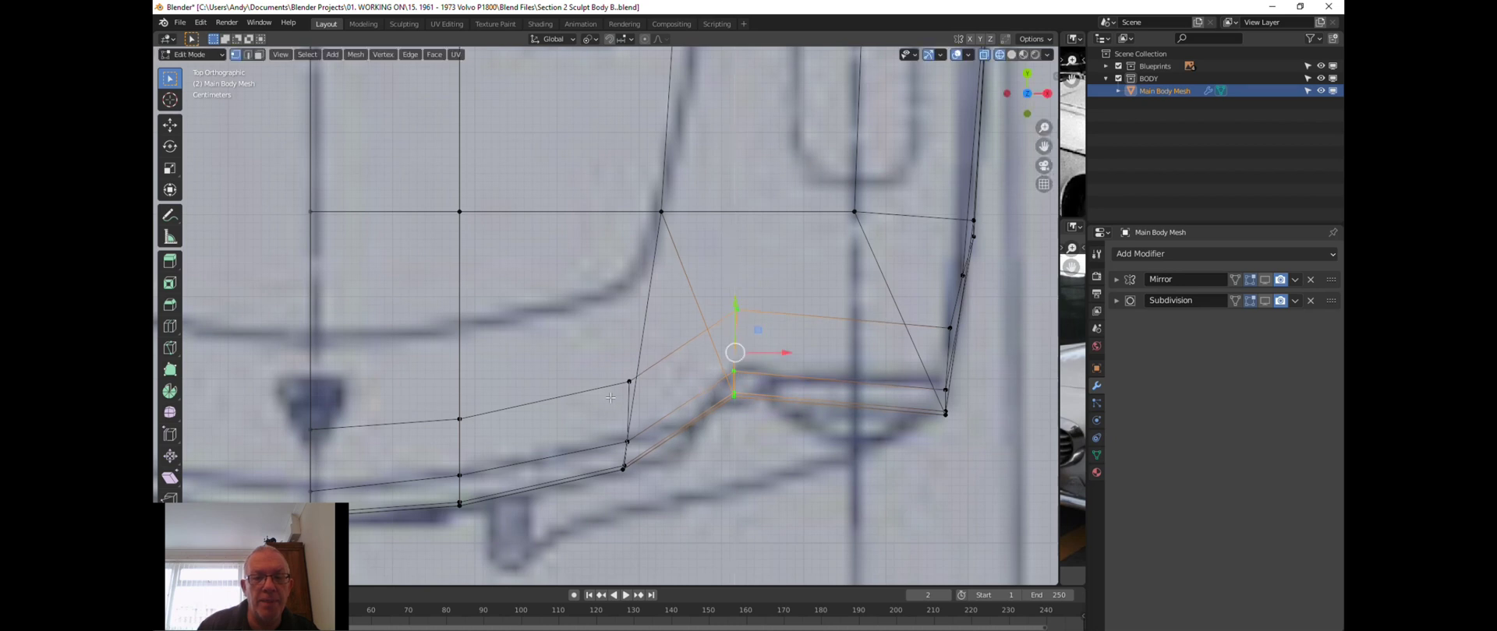
Move the nose vertex column just inboard of the headlight outward along X, and rearward along Y by about 0.018 m.
left_click(626, 380)
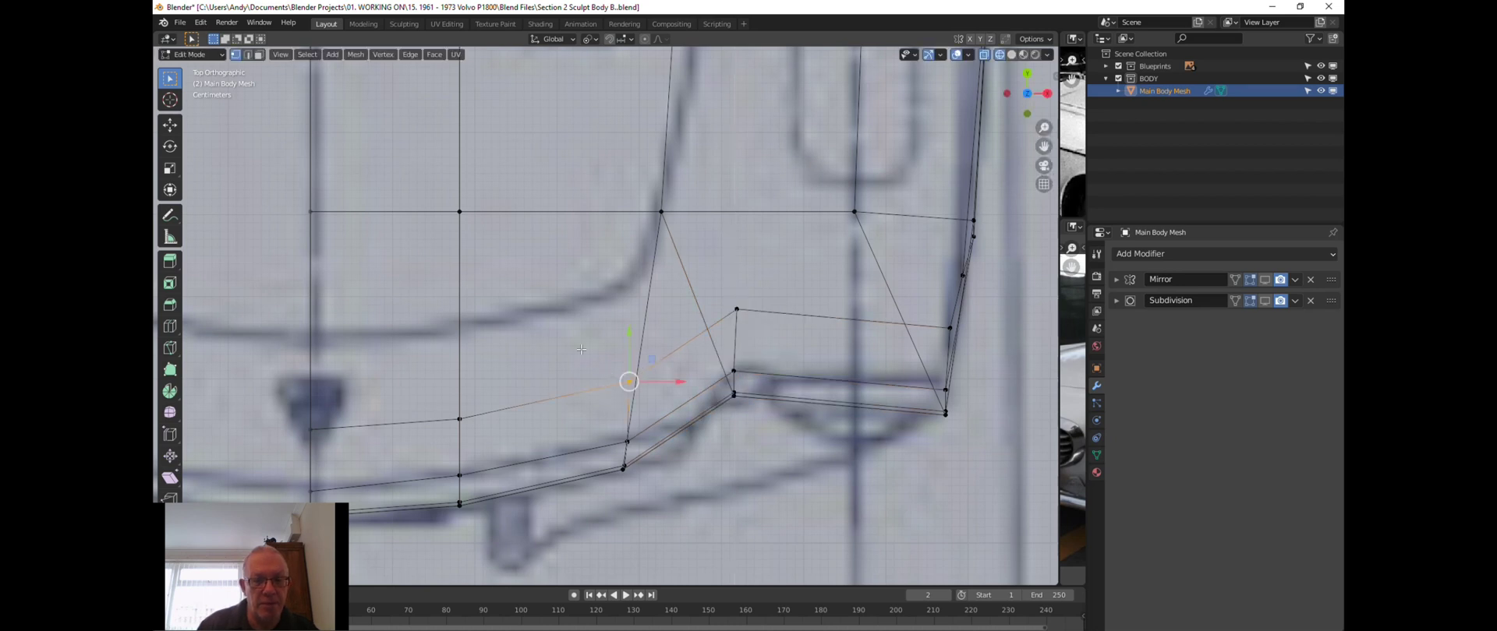
left_click(566, 337)
left_click_drag(578, 339, 686, 469)
key("g")
key("x")
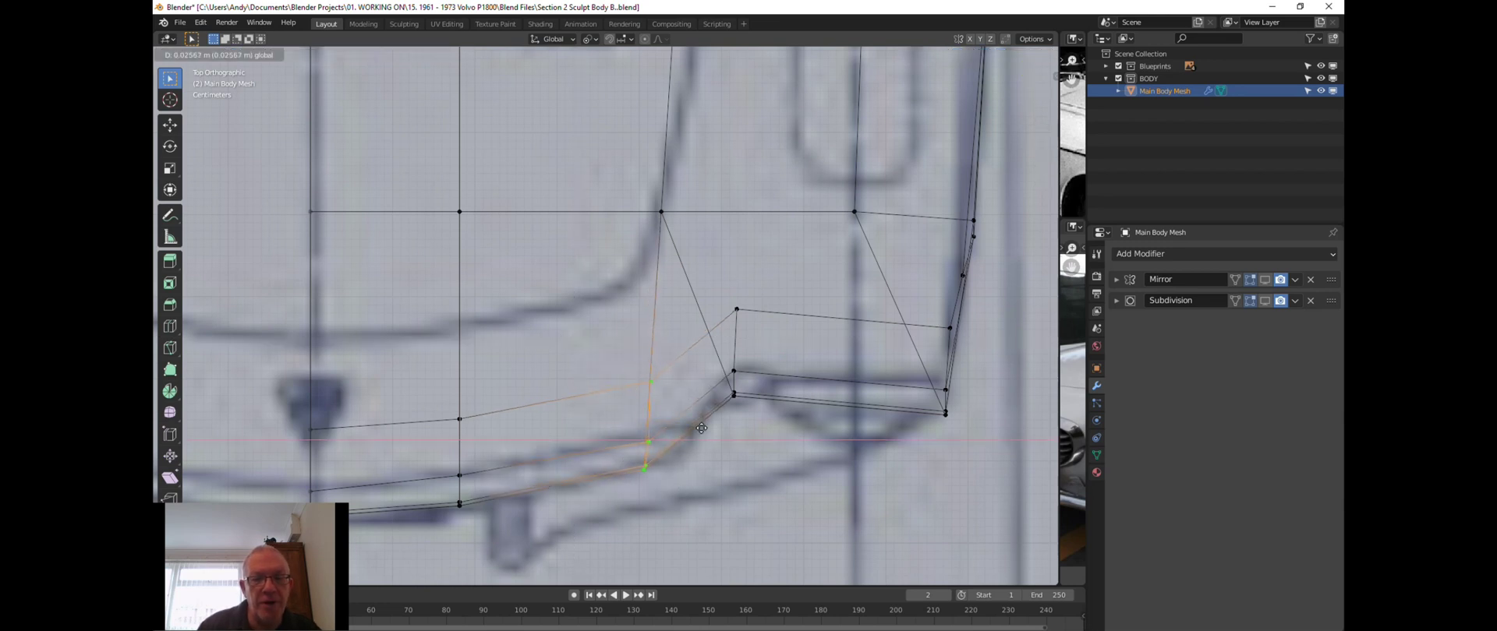
left_click(735, 427)
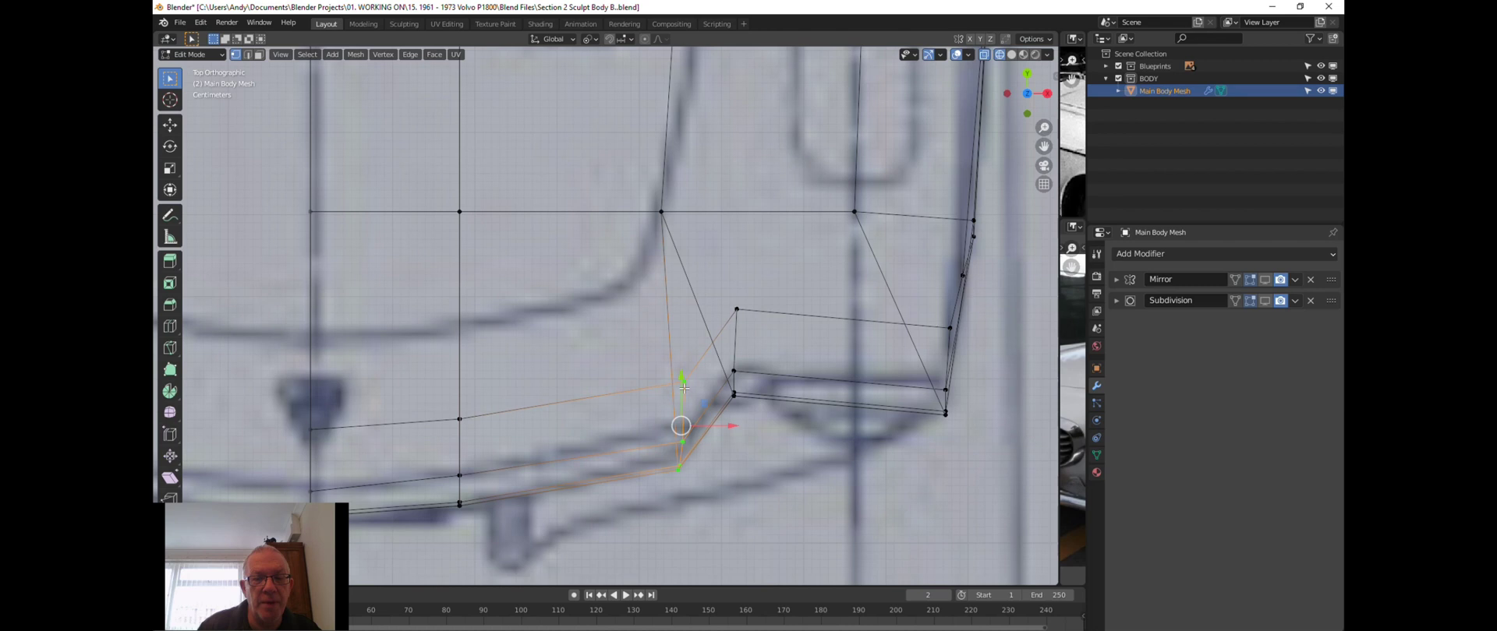
key("g")
key("y")
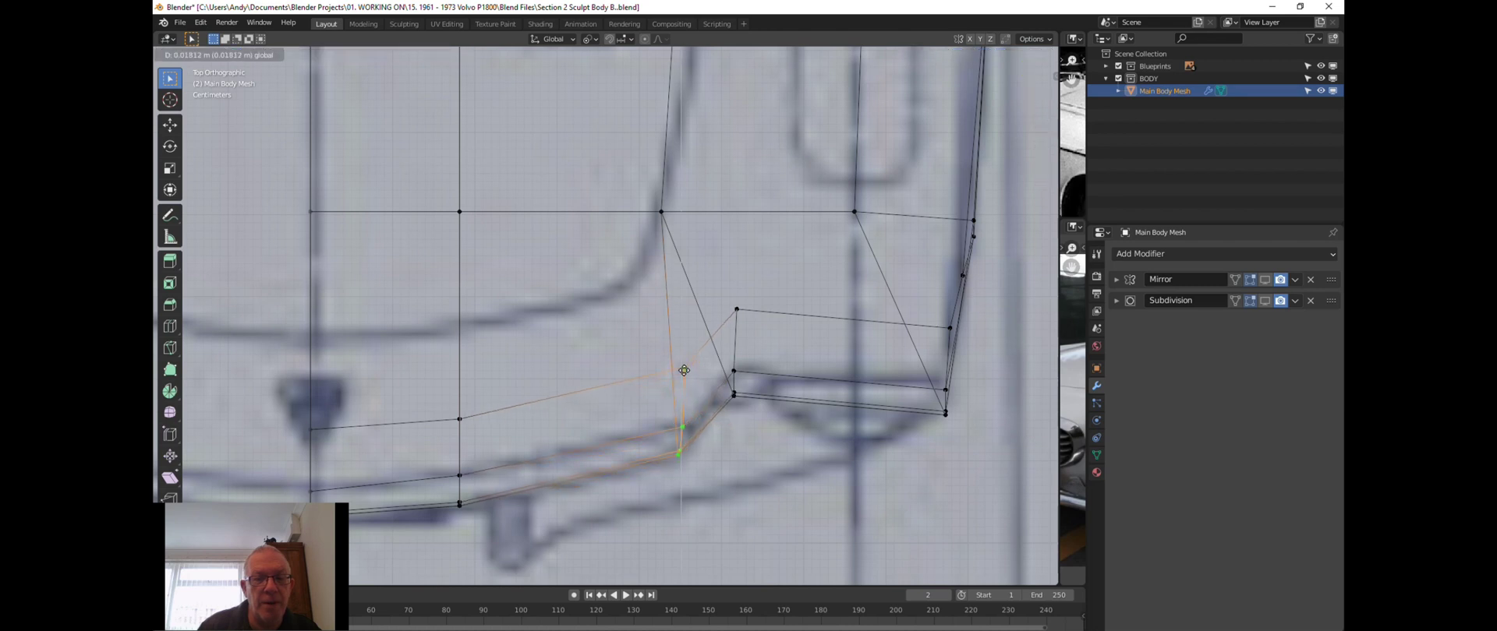
left_click(684, 371)
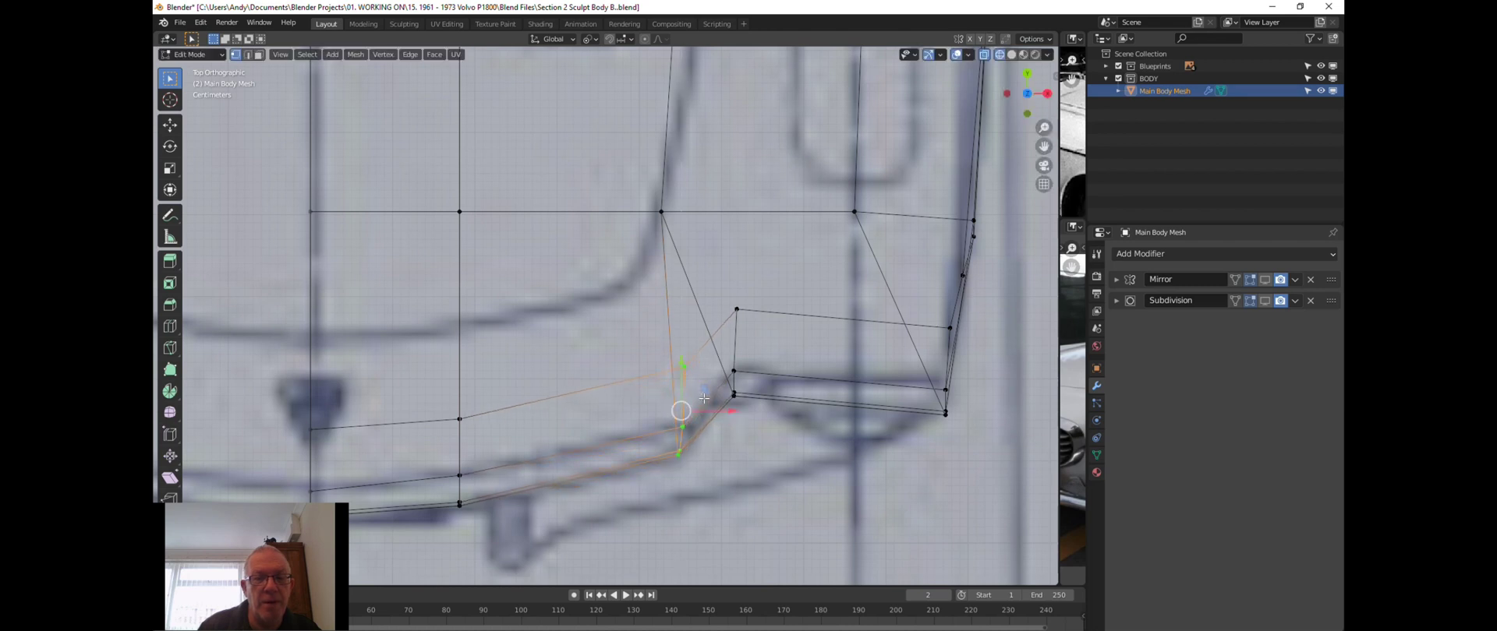
Display the body mesh in Solid shading and examine the edge flow over the bonnet and nose in perspective.
left_click(685, 214)
scroll(651, 315, "down", 6)
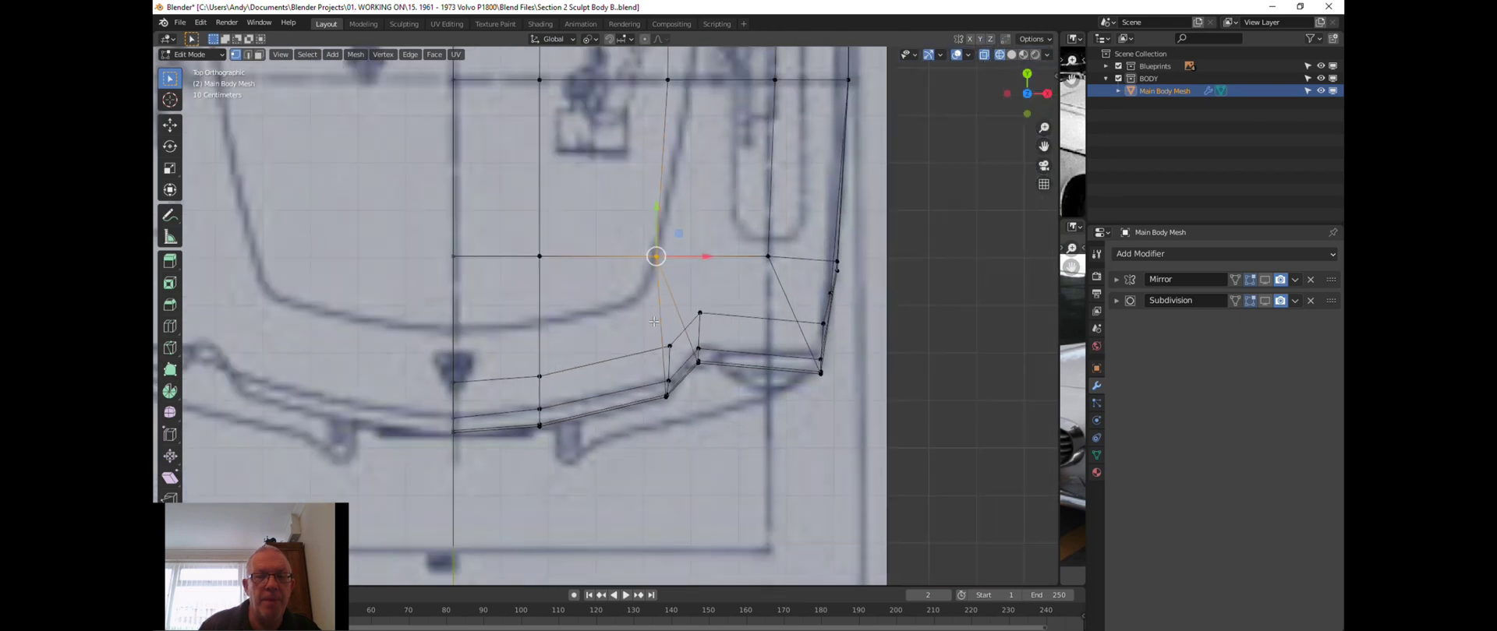
mouse_move(651, 315)
middle_mouse_down()
mouse_move(732, 336)
mouse_move(747, 429)
mouse_move(775, 324)
mouse_move(738, 366)
mouse_move(724, 349)
middle_mouse_up()
key("z")
left_click(835, 432)
scroll(739, 366, "up", 4)
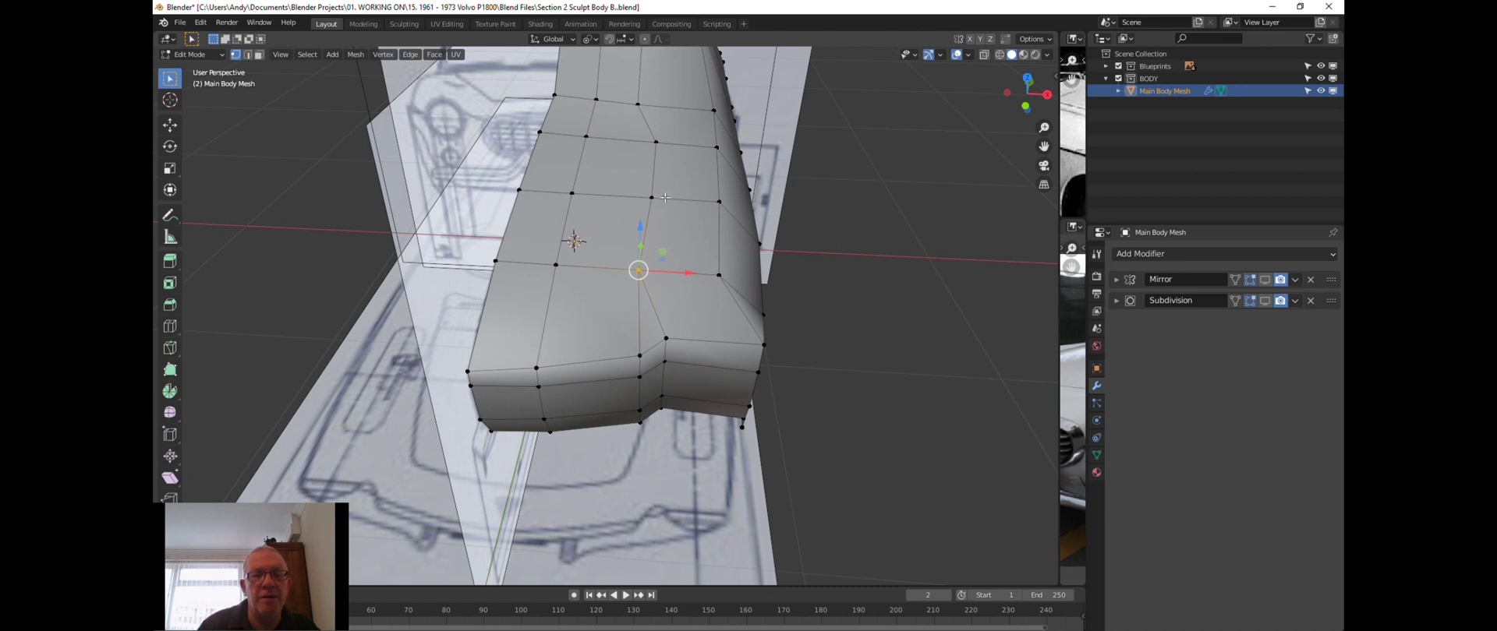
scroll(664, 198, "down", 3)
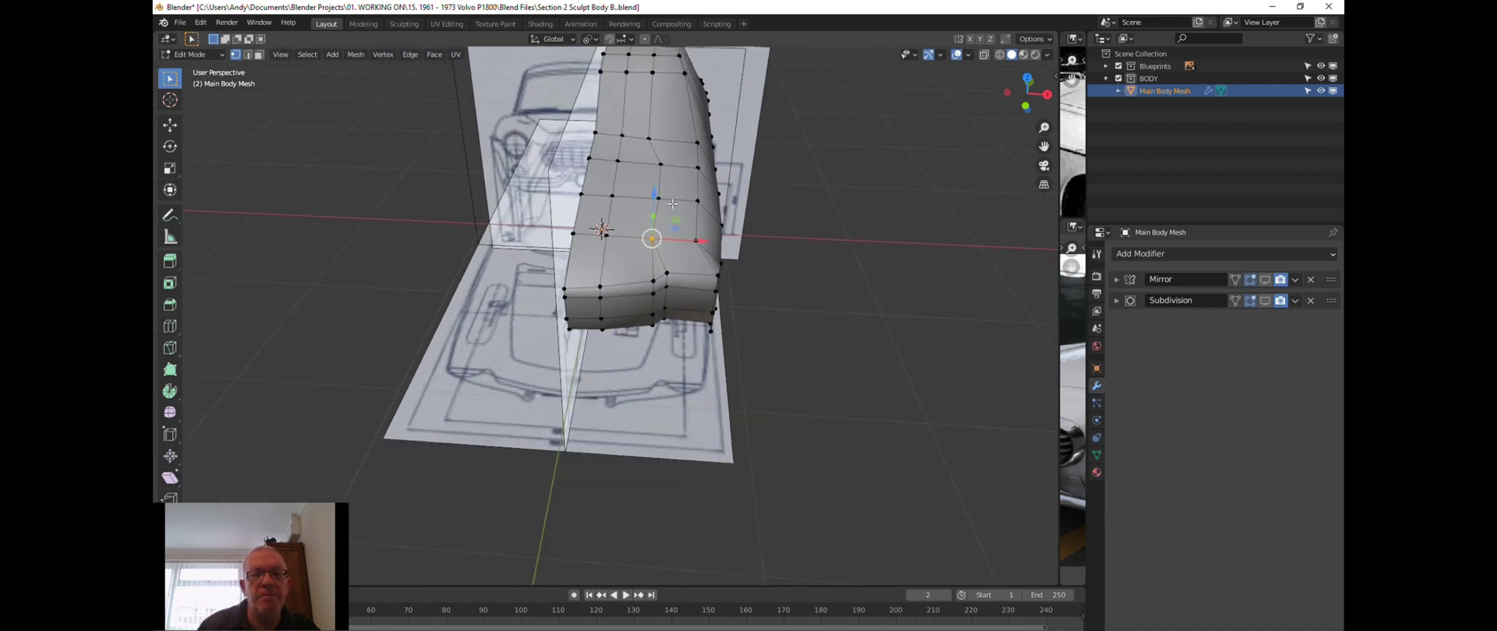
scroll(672, 204, "up", 2)
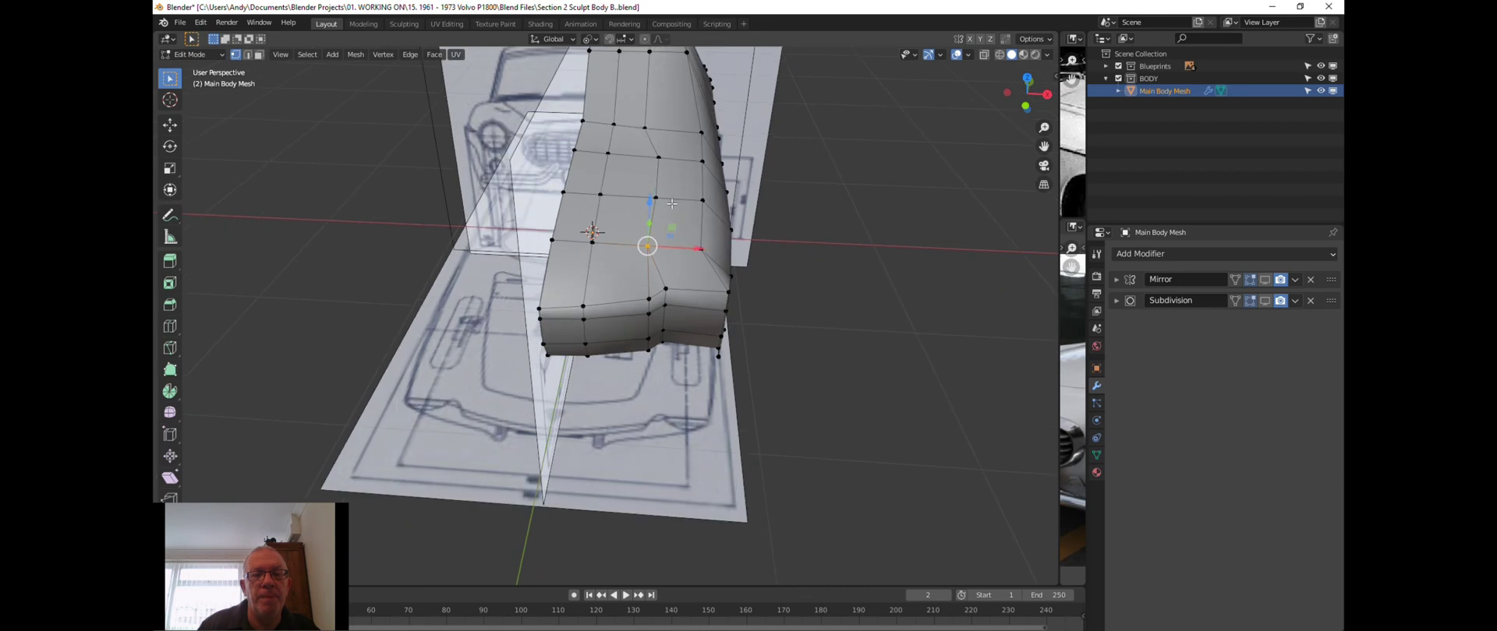
Move three successive bonnet-edge vertices, rear to front, inward along X by about 0.086, 0.082 and 0.042 m.
left_click(661, 154)
key("g")
key("x")
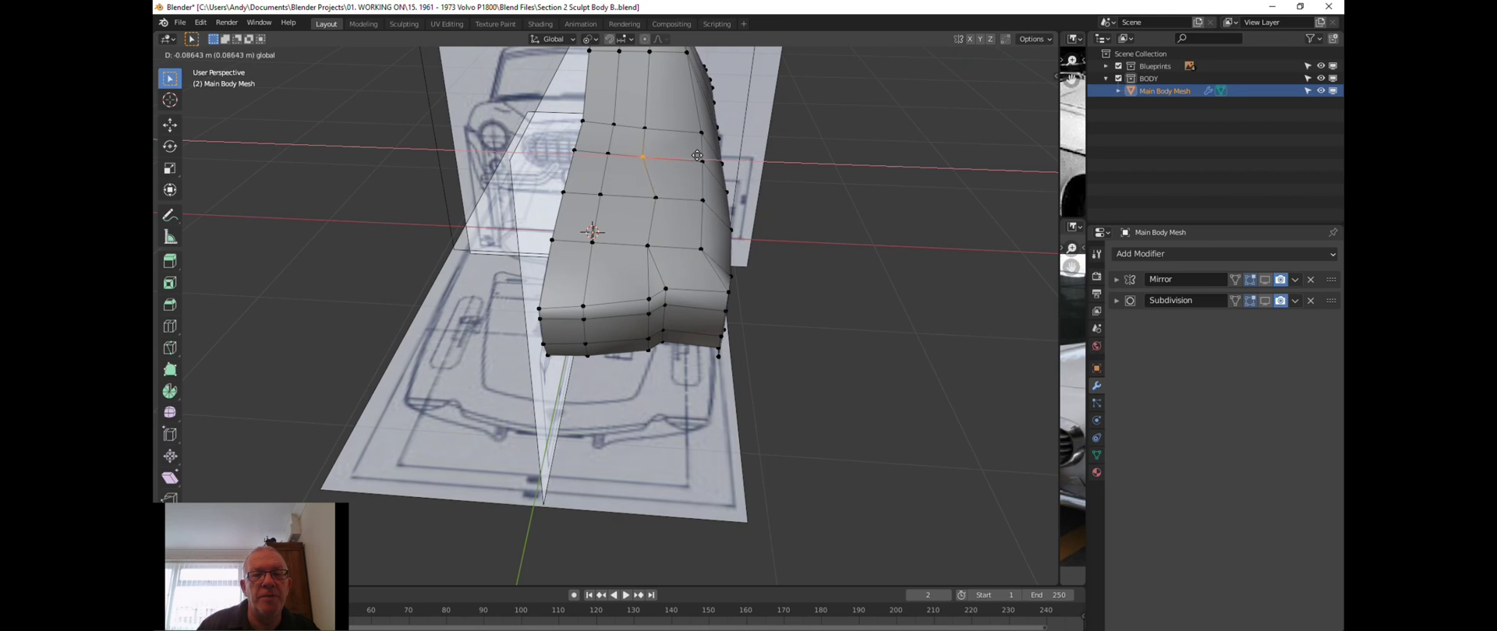
left_click(697, 156)
left_click(650, 196)
key("g")
key("x")
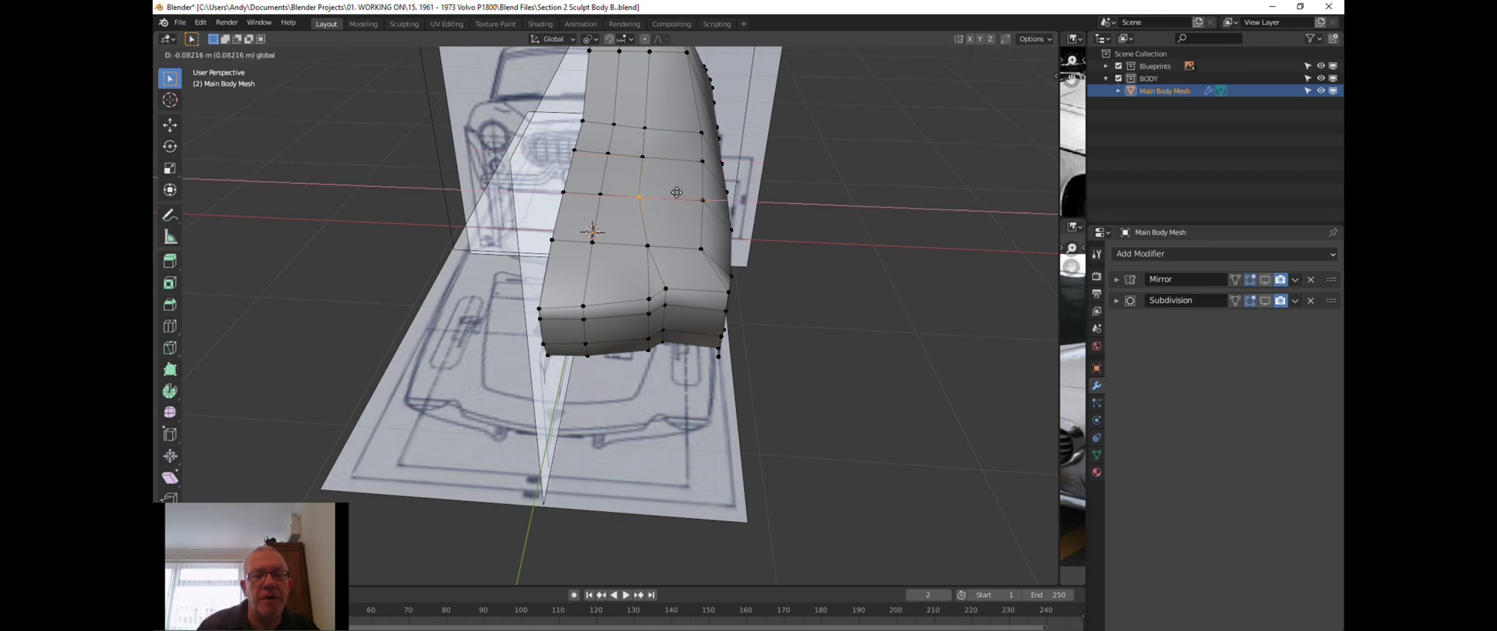
left_click(677, 193)
left_click(650, 248)
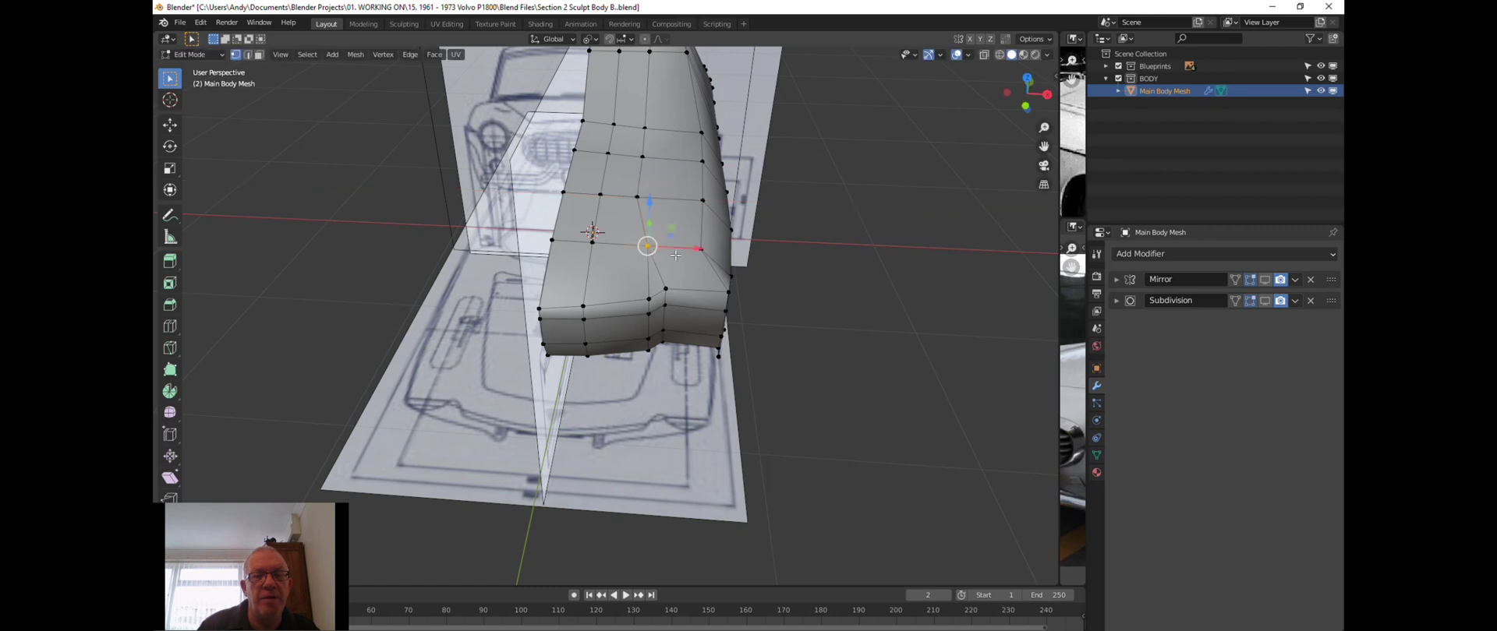
key("g")
key("x")
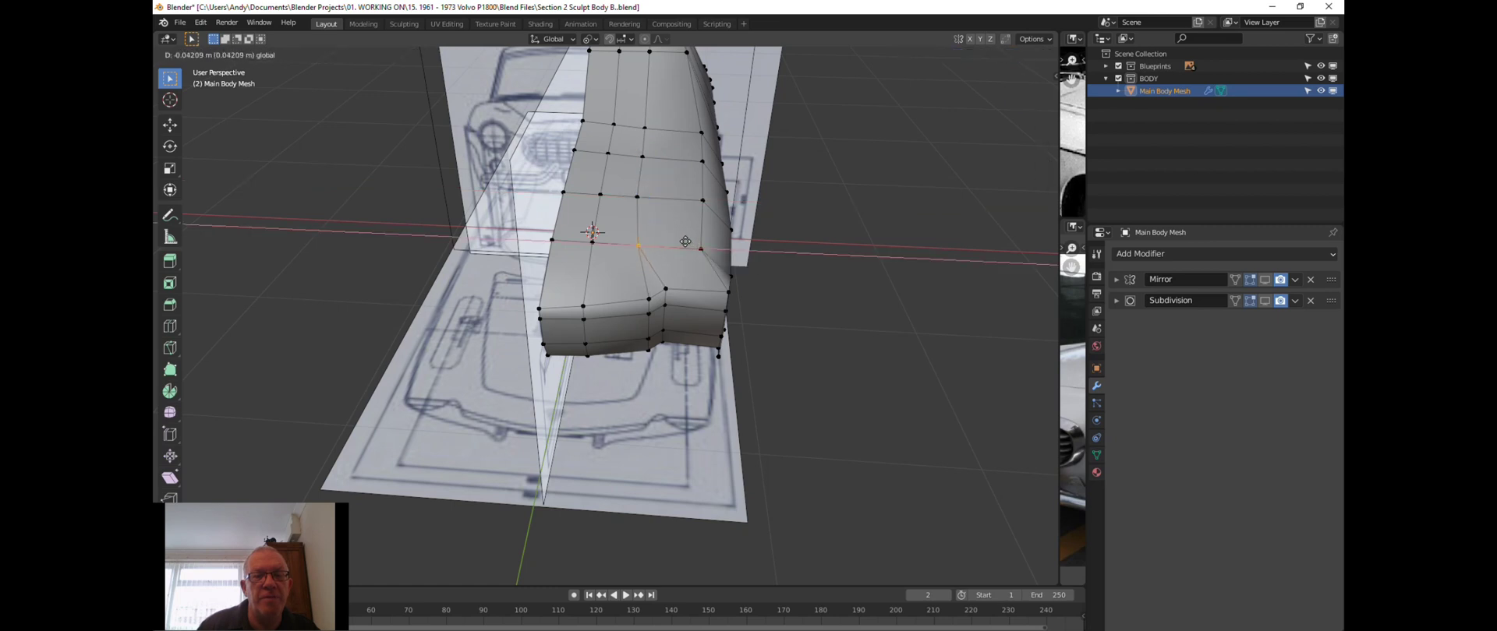
left_click(686, 242)
Examine the adjusted bonnet line in perspective and against the top blueprint in Wireframe shading.
middle_click_drag(685, 242, 722, 281)
scroll(686, 149, "up", 1)
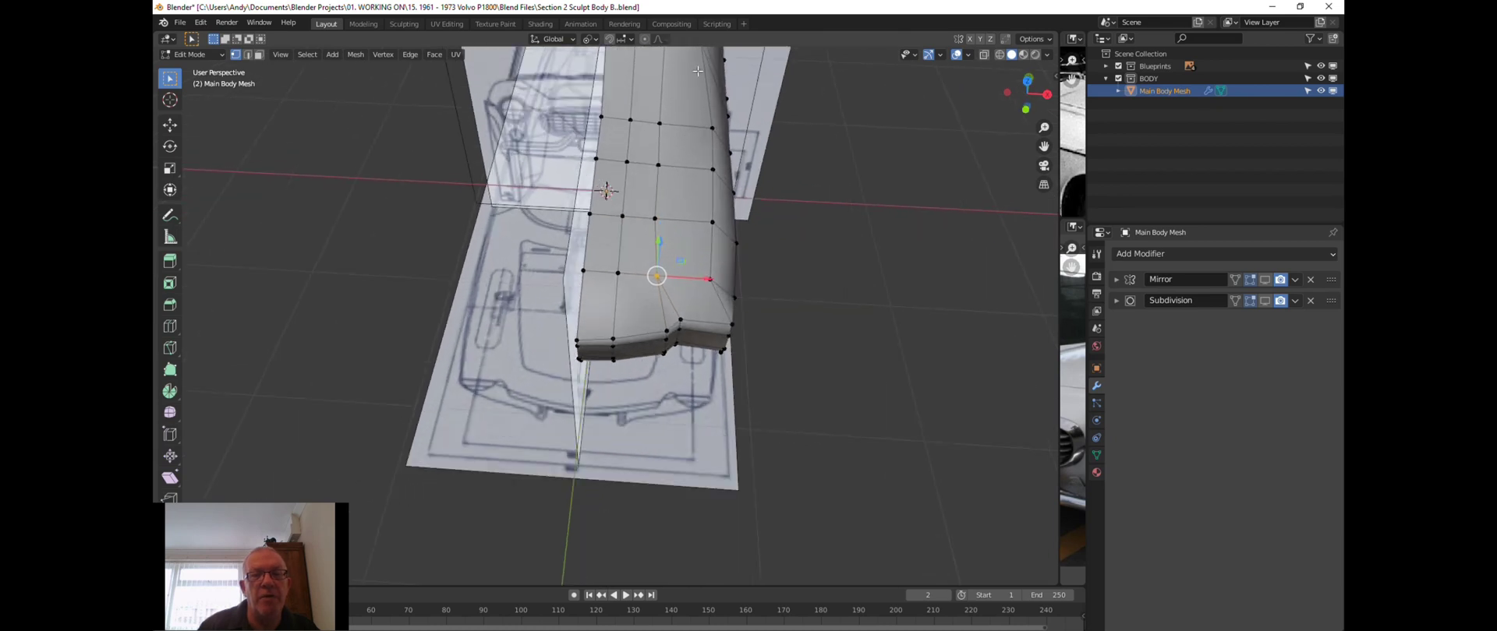
scroll(700, 73, "down", 3)
middle_click_drag(705, 111, 648, 277)
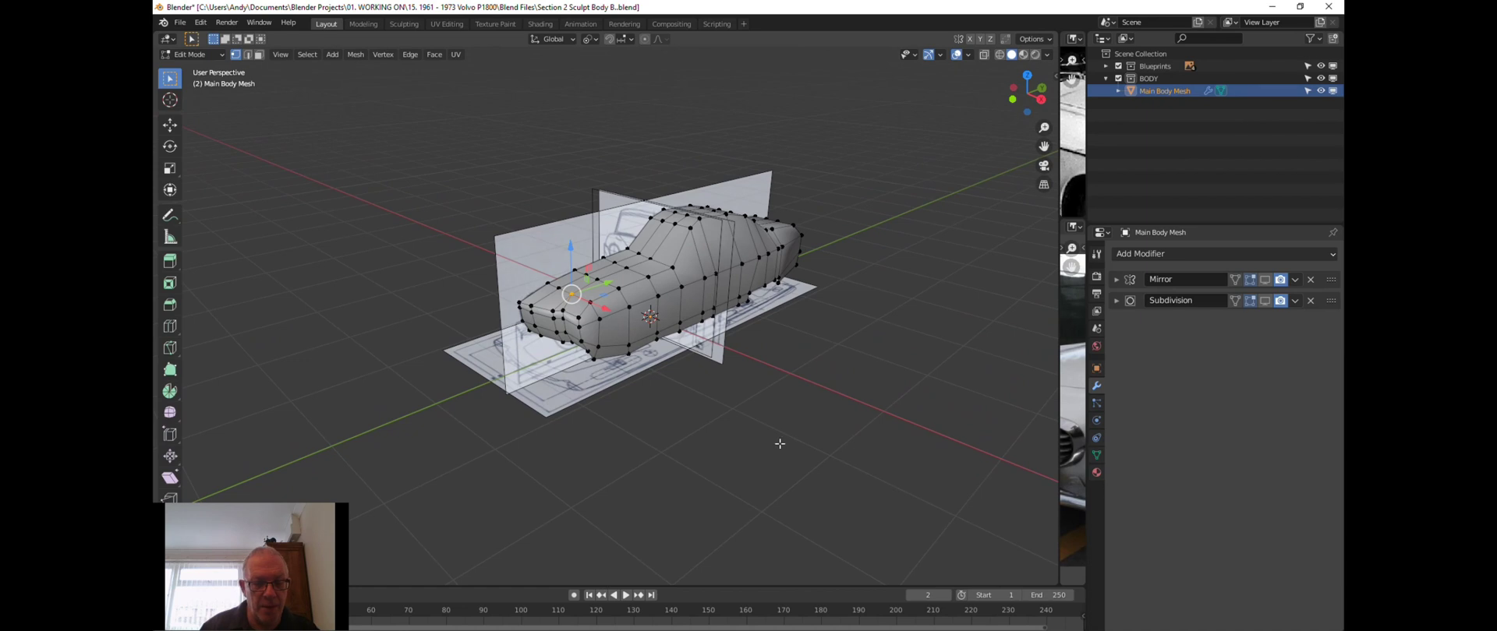
scroll(827, 429, "up", 2)
key("KP_7")
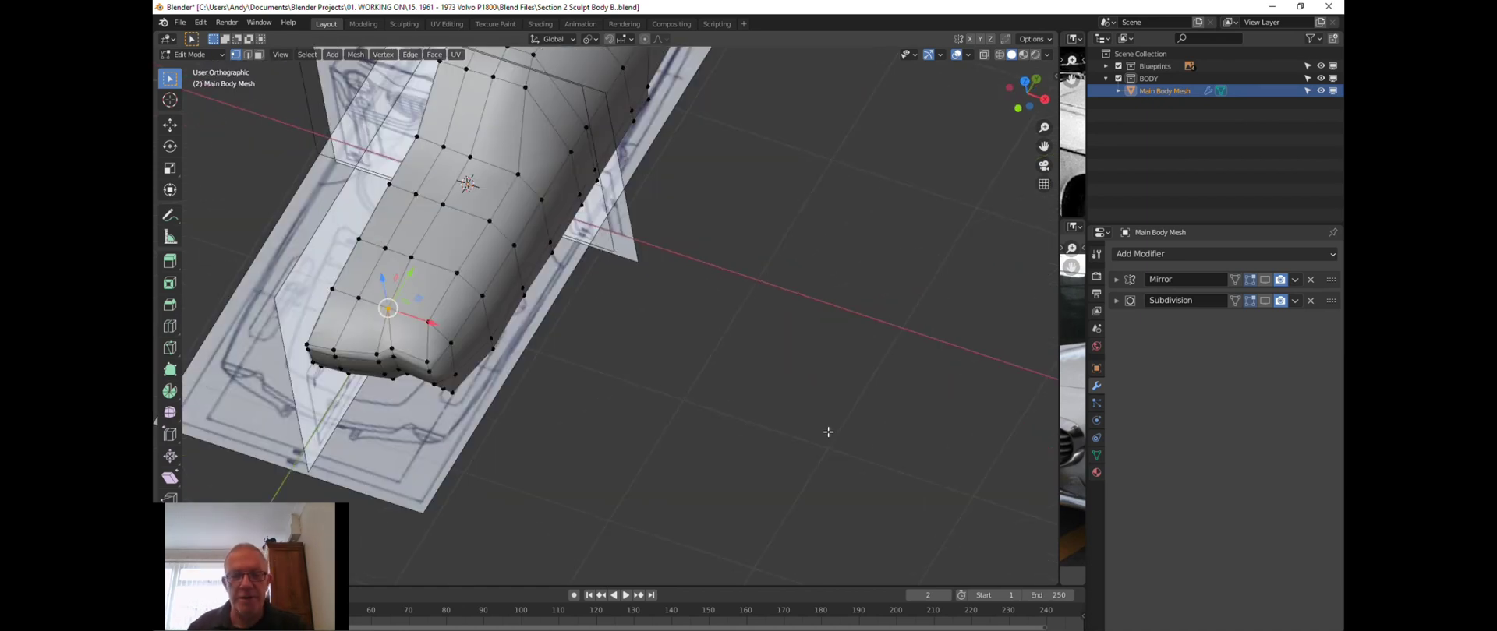
scroll(828, 432, "down", 2)
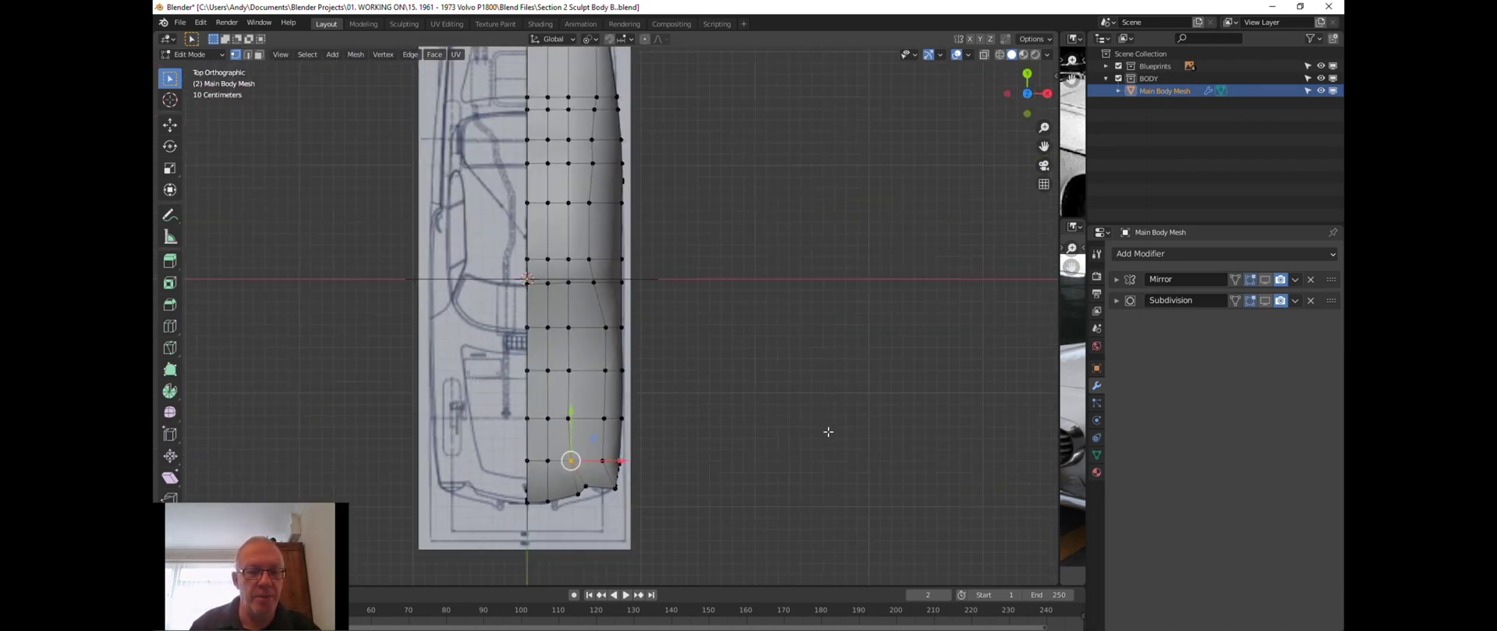
middle_click_drag(784, 419, 795, 414, "shift")
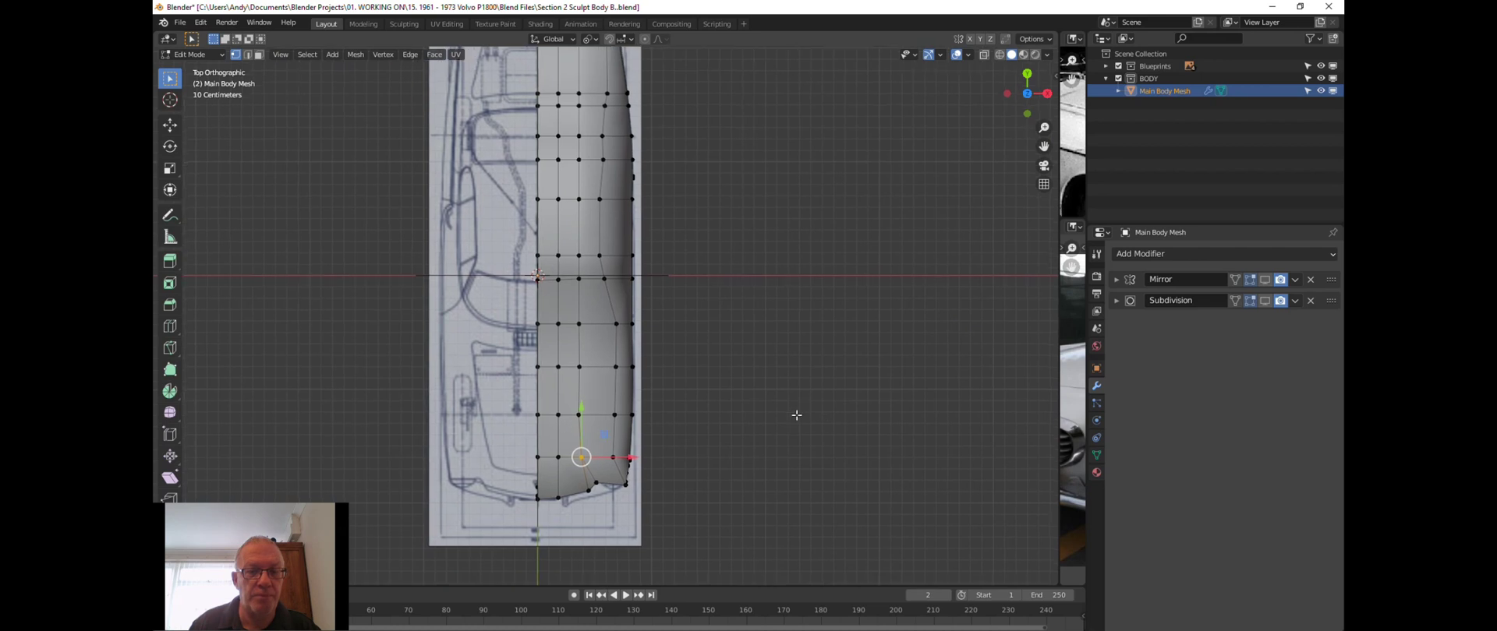
key("z")
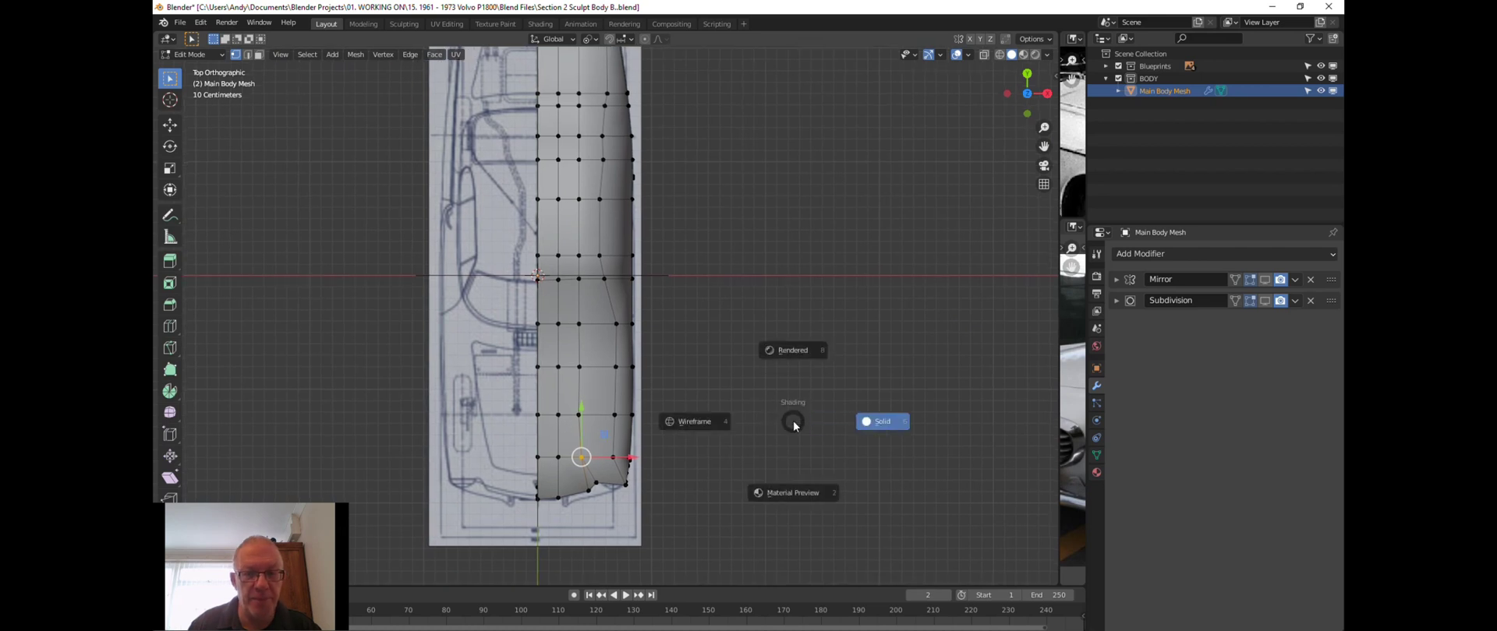
left_click(708, 423)
scroll(704, 419, "up", 1)
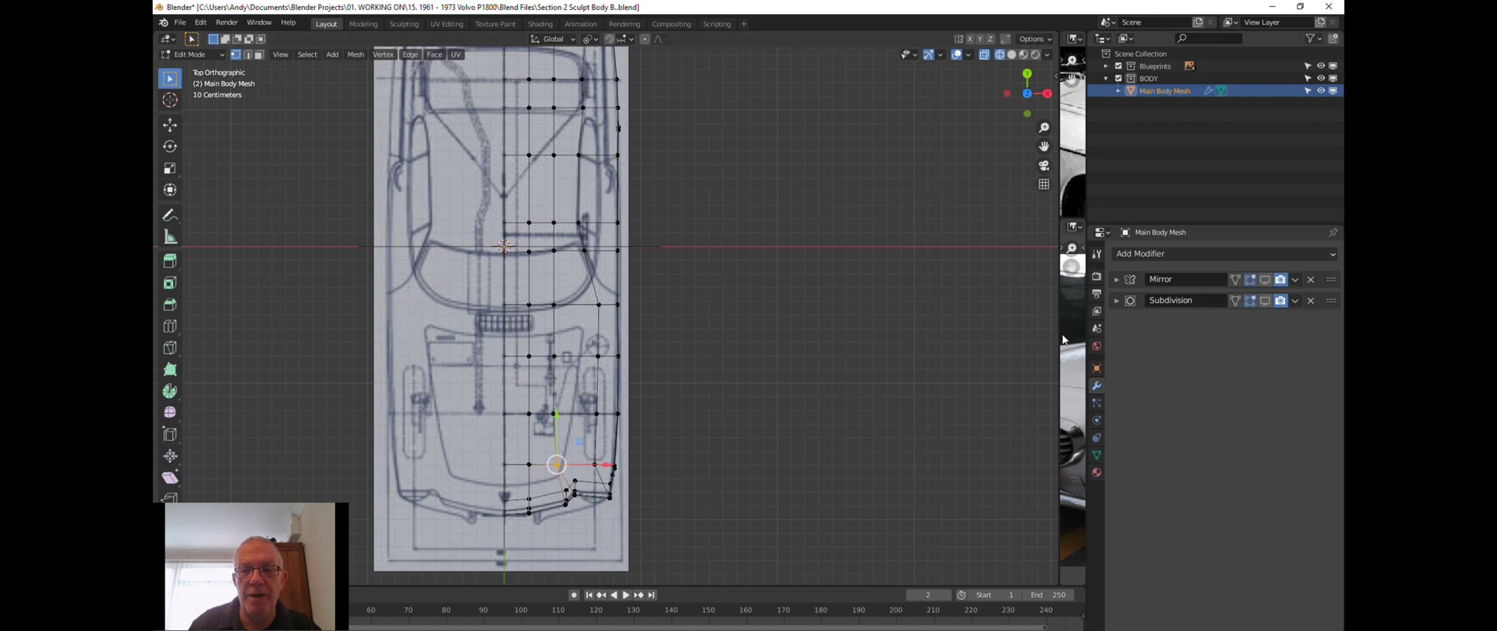
Enlarge the reference photo area and frame the front of the car in Volvo 12.jpg.
left_click_drag(1058, 334, 677, 355)
scroll(823, 364, "up", 2)
middle_click_drag(822, 364, 691, 508)
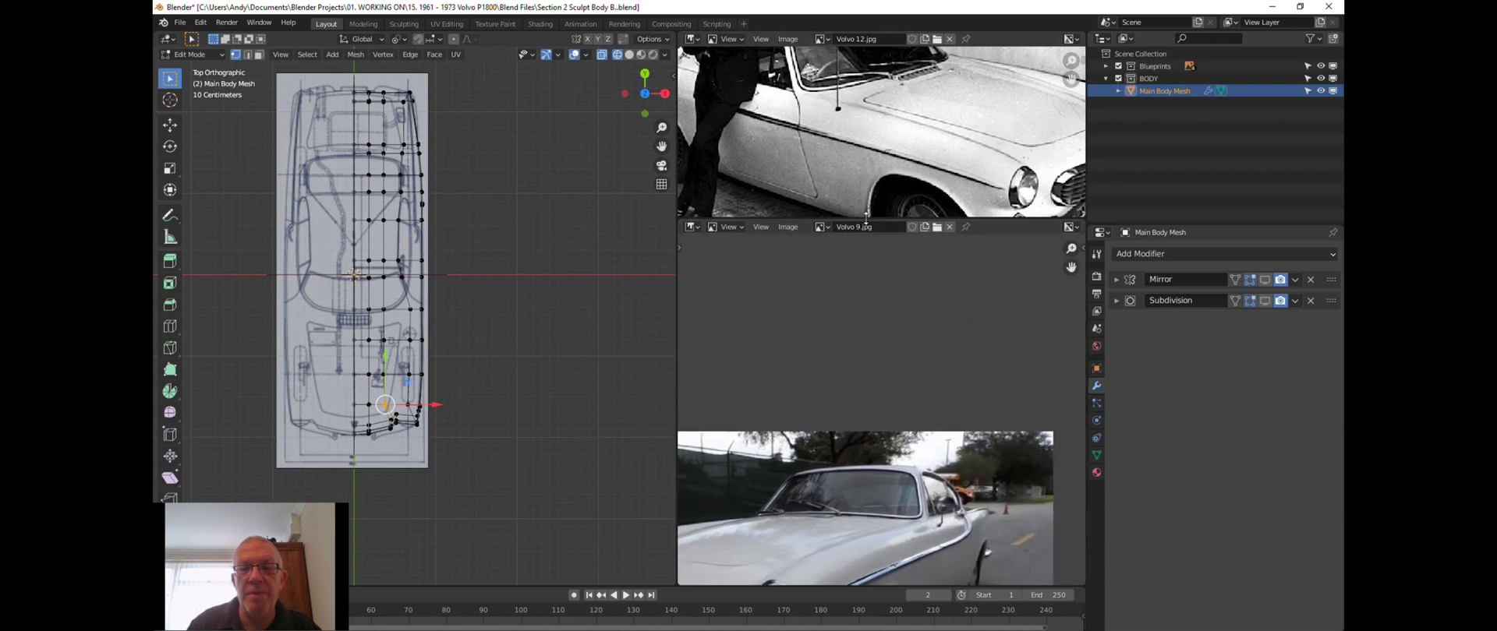
left_click_drag(866, 218, 867, 504)
scroll(871, 337, "up", 3)
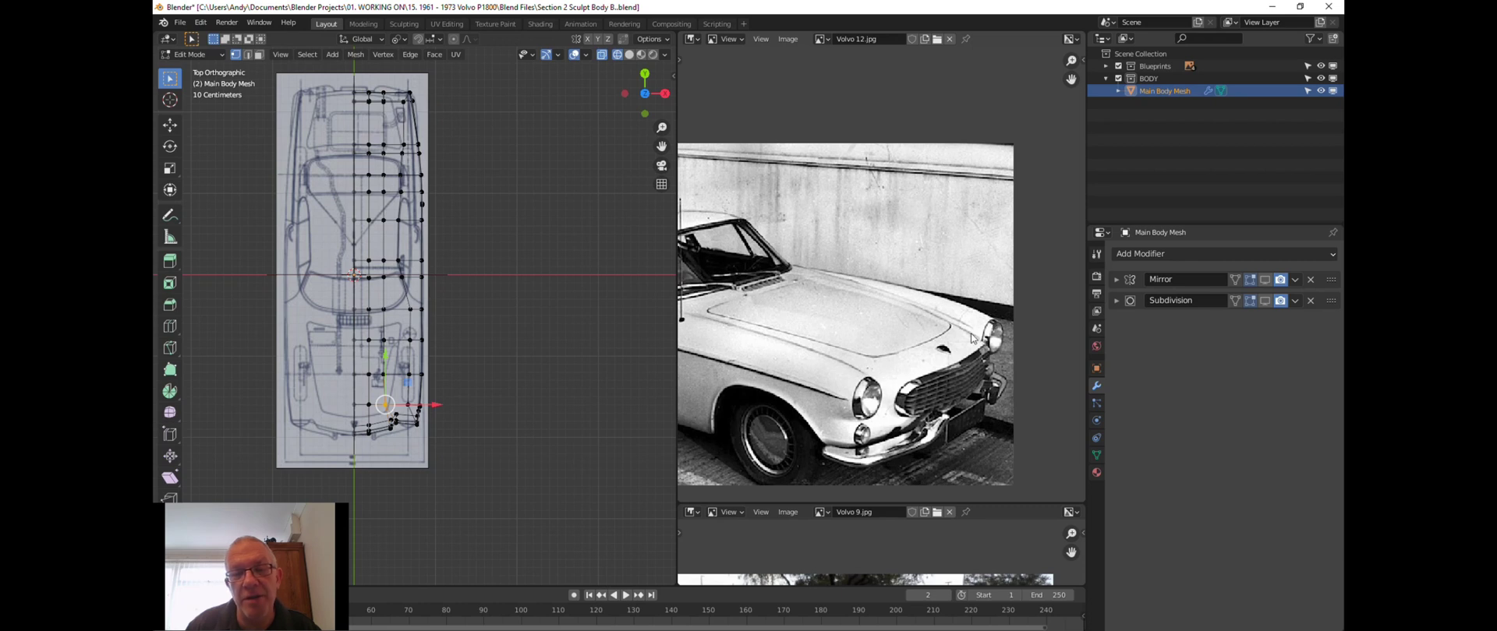
Display the body mesh in Solid shading and view it from the front beside the enlarged reference photo.
left_click(516, 394)
middle_click_drag(518, 394, 533, 324)
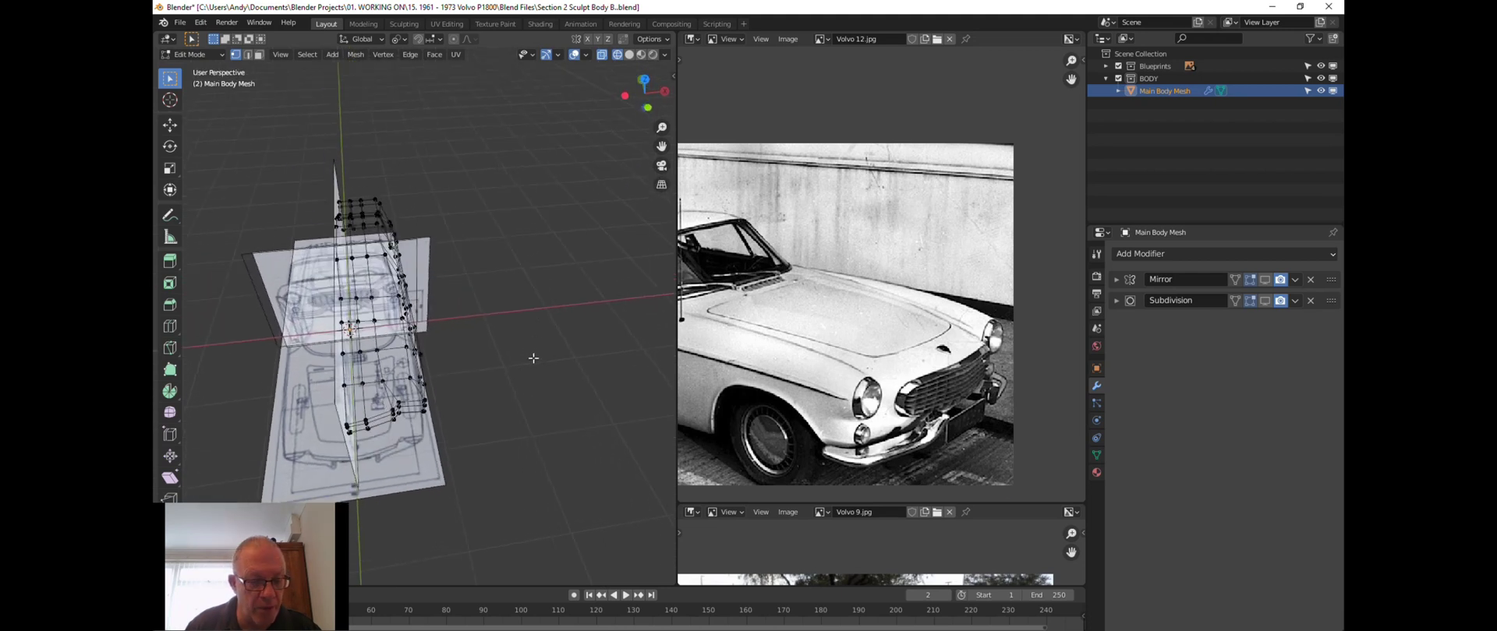
key("z")
left_click(590, 358)
middle_click_drag(550, 377, 507, 332)
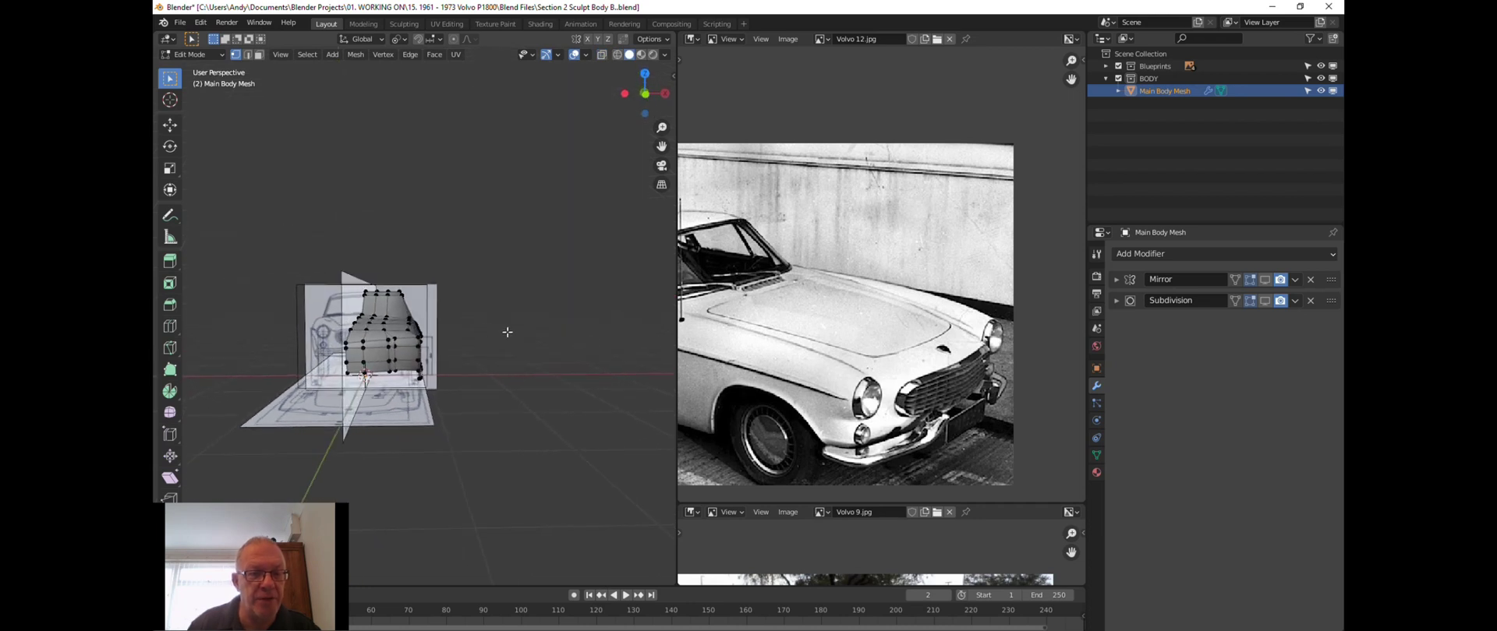
Display the body mesh in Wireframe shading and frame the nose's outer corner over the top blueprint.
key("KP_3")
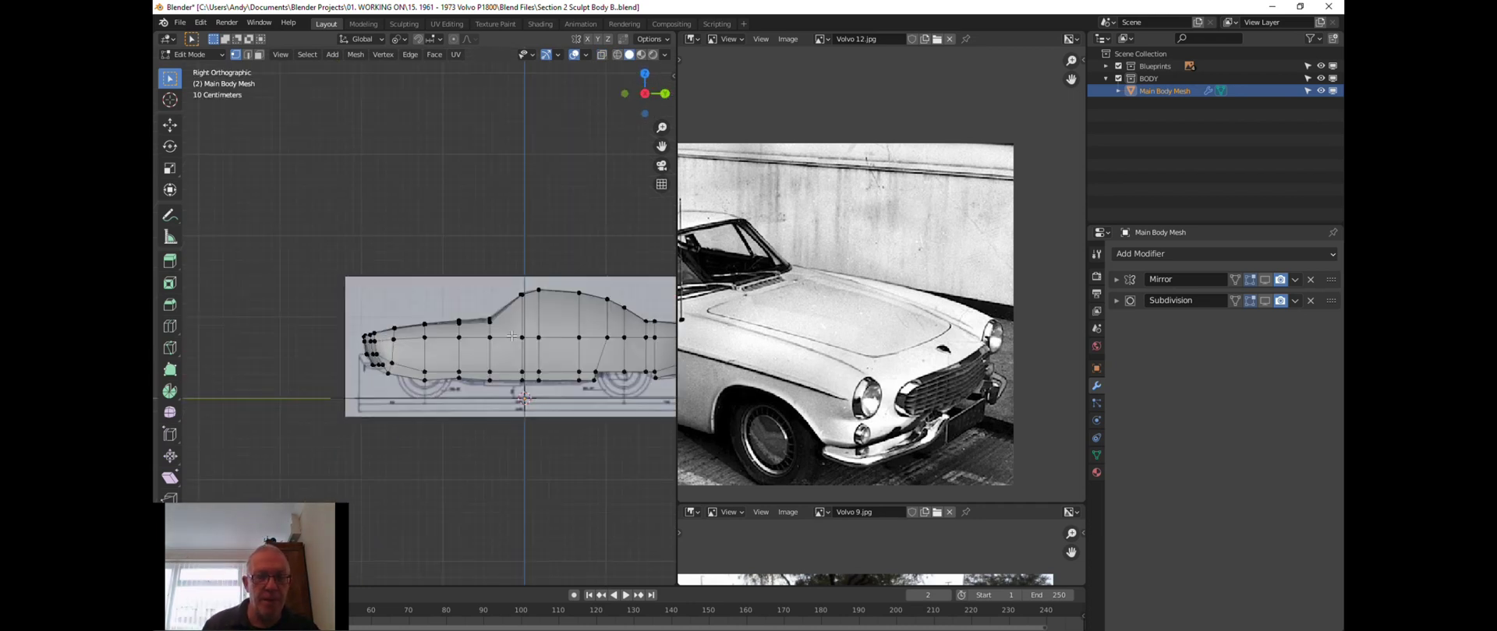
key("KP_7")
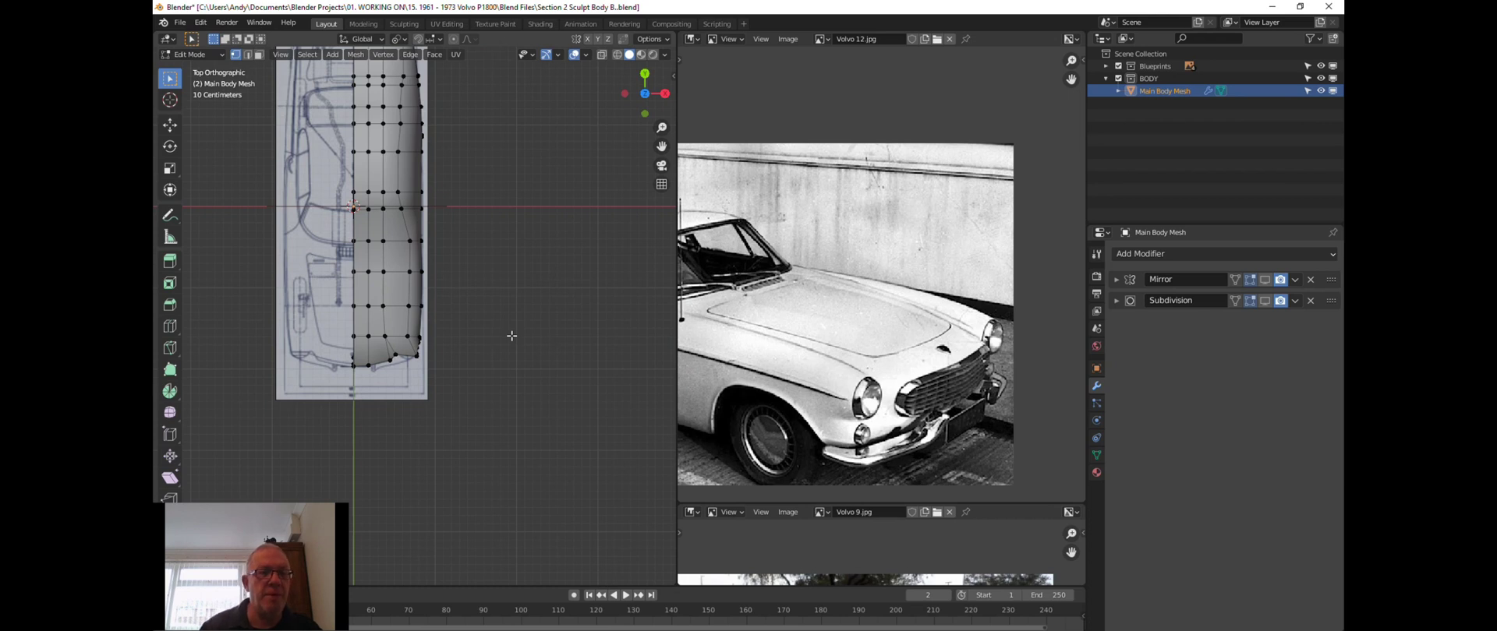
scroll(512, 336, "up", 2)
middle_click_drag(418, 369, 411, 297, "shift")
scroll(411, 298, "up", 2)
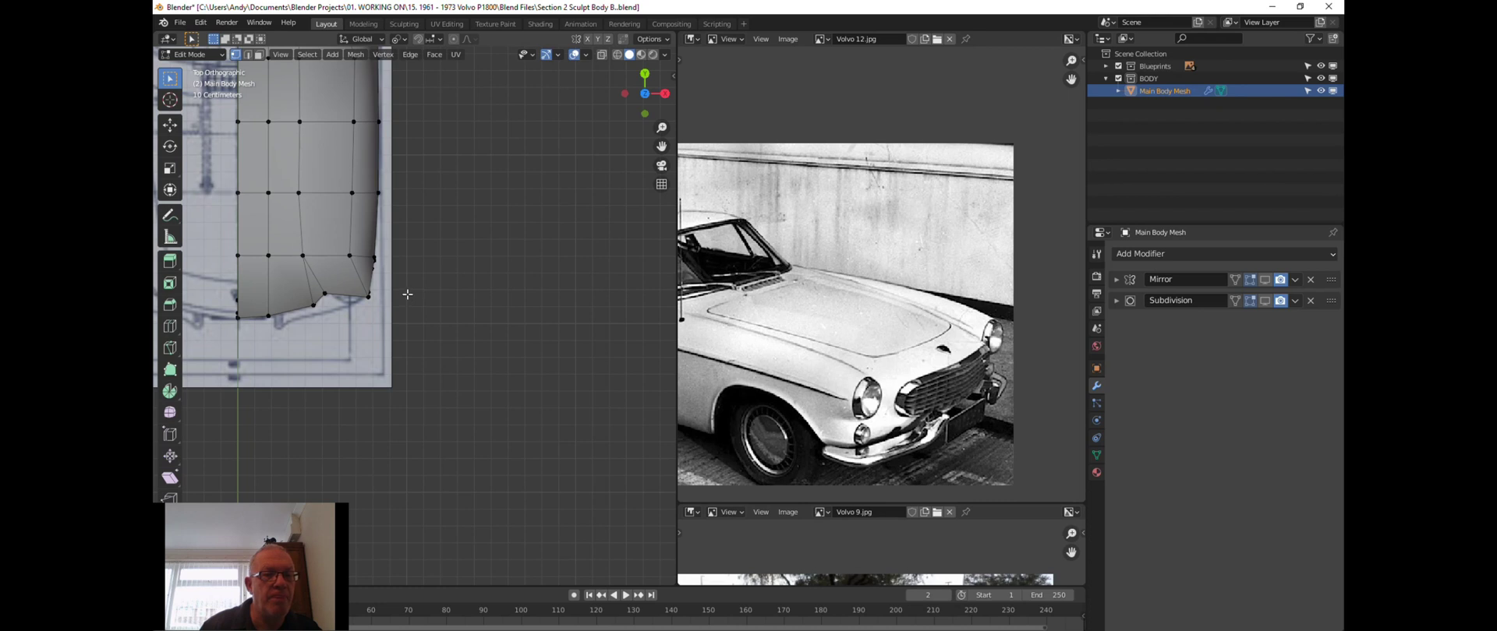
key("z")
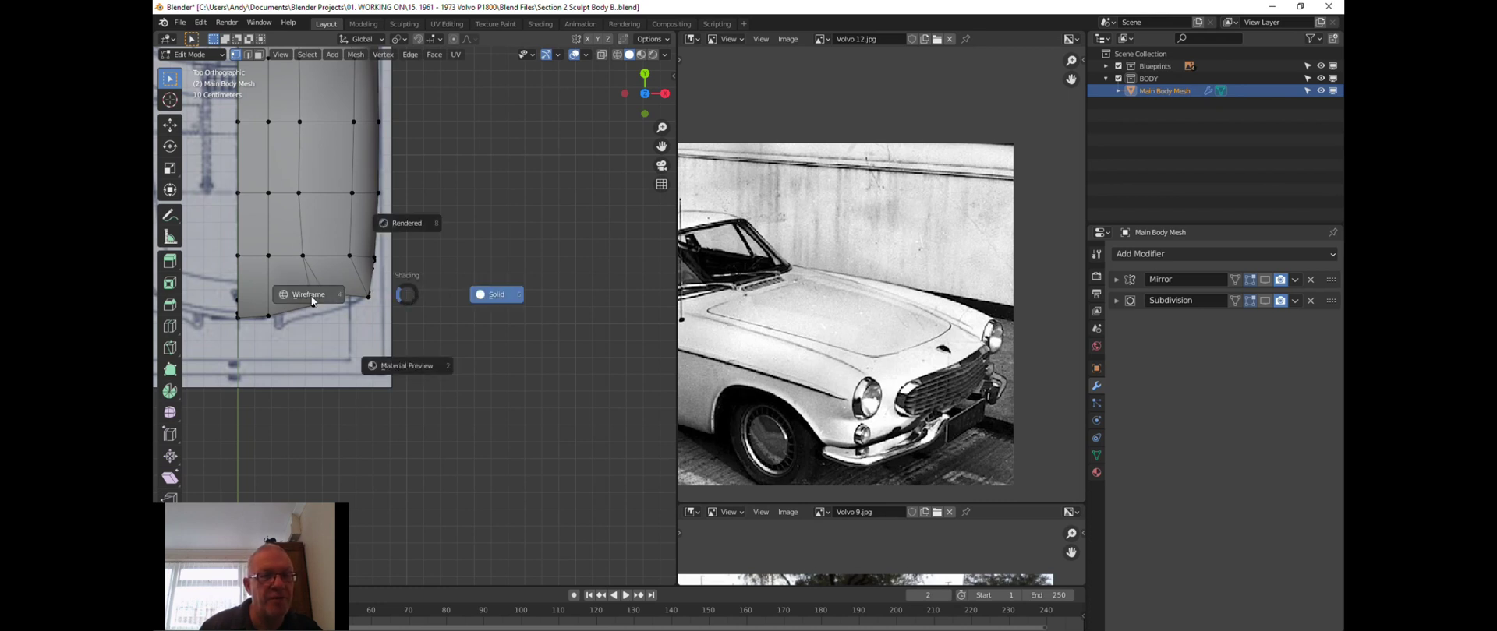
left_click(388, 305)
scroll(382, 305, "up", 4)
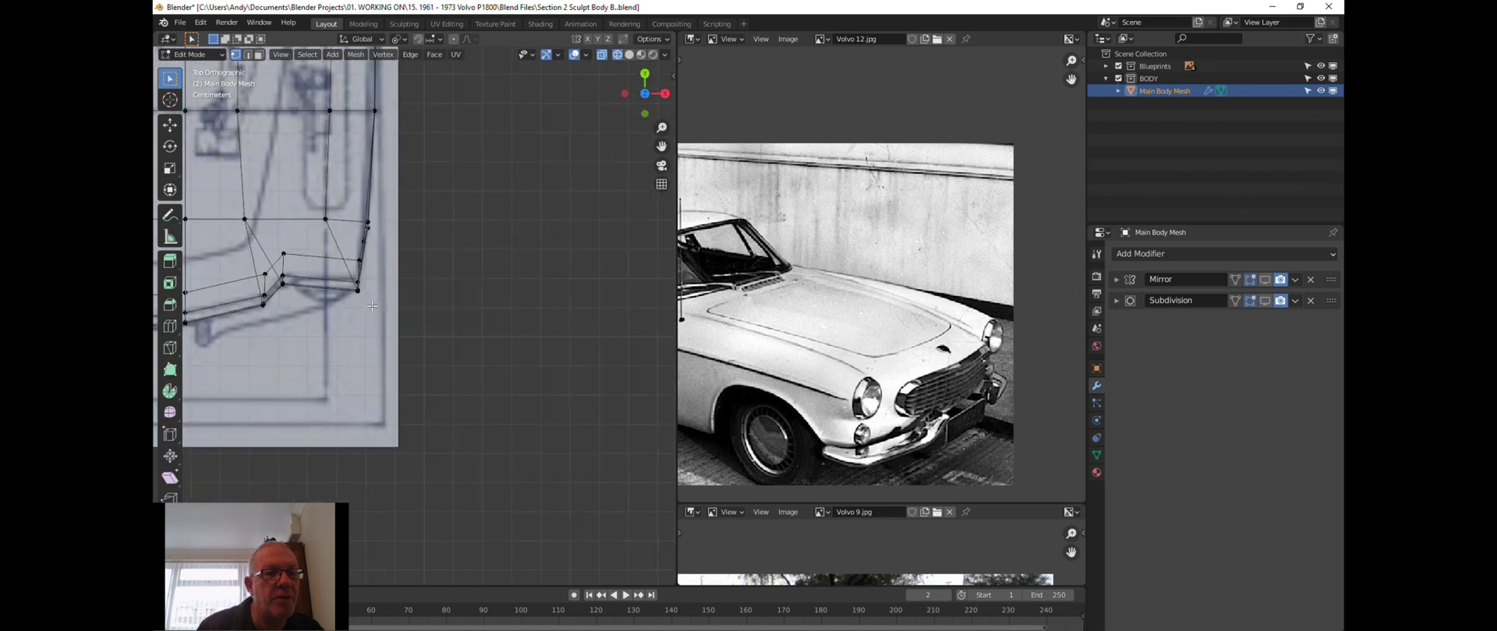
scroll(363, 303, "up", 1)
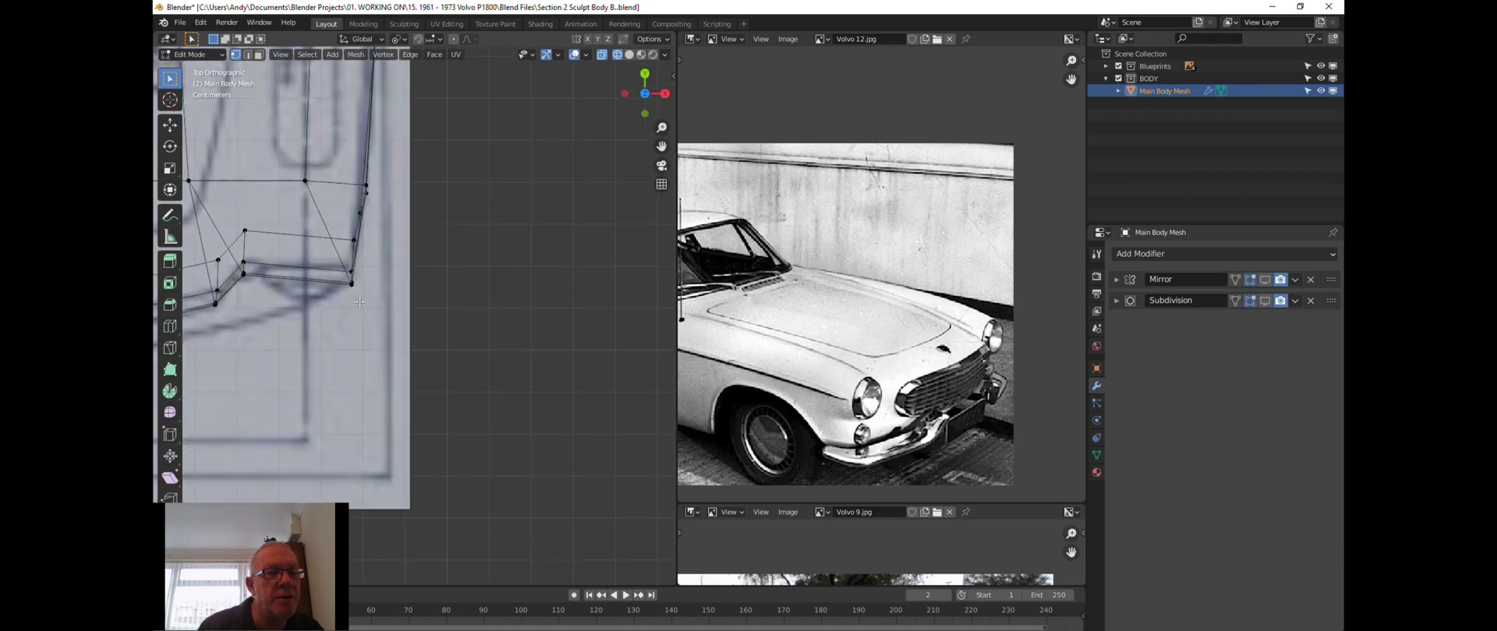
Move the outer vertex just behind the nose corner slightly outward along X to the top blueprint's outline.
left_click(351, 240)
key("g")
key("x")
left_click(388, 237)
Move the overlapping vertices at the nose's outermost front corner rearward along Y by about 0.035 m.
key("alt+a")
key("b")
left_click_drag(336, 262, 366, 298)
key("g")
key("y")
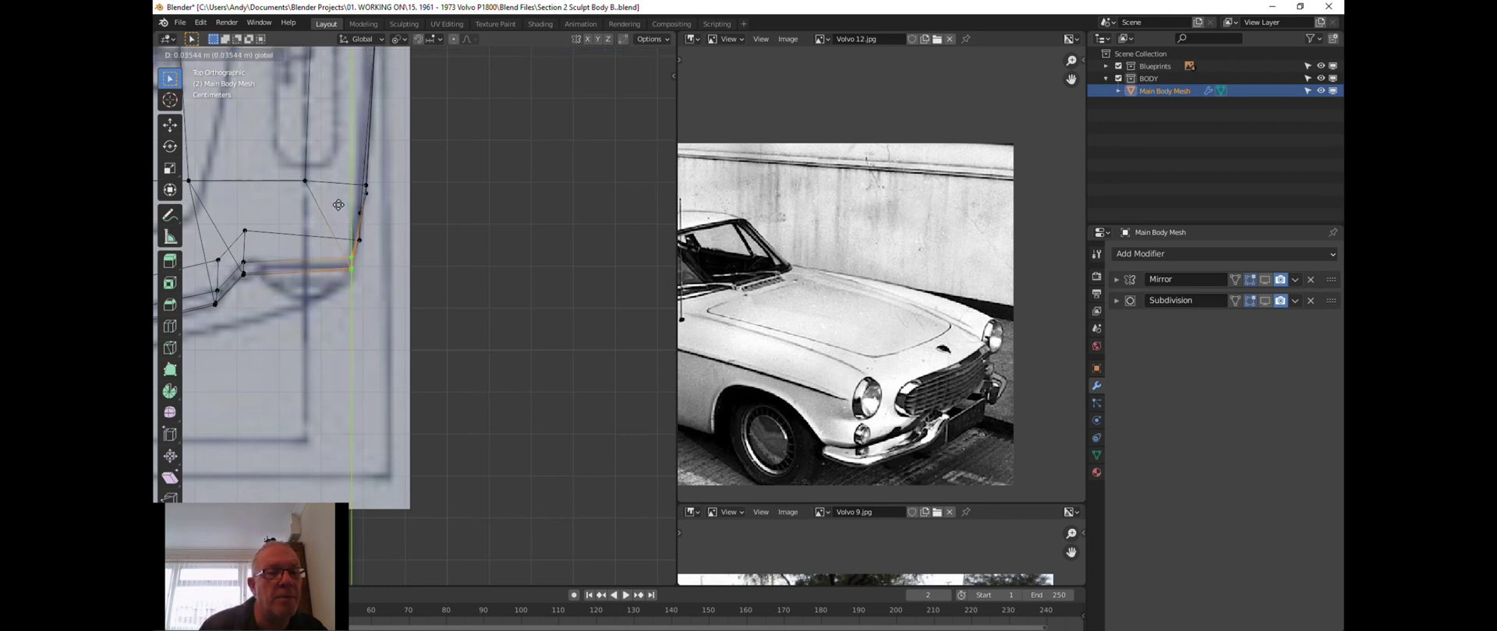
left_click(334, 206)
left_click(259, 352)
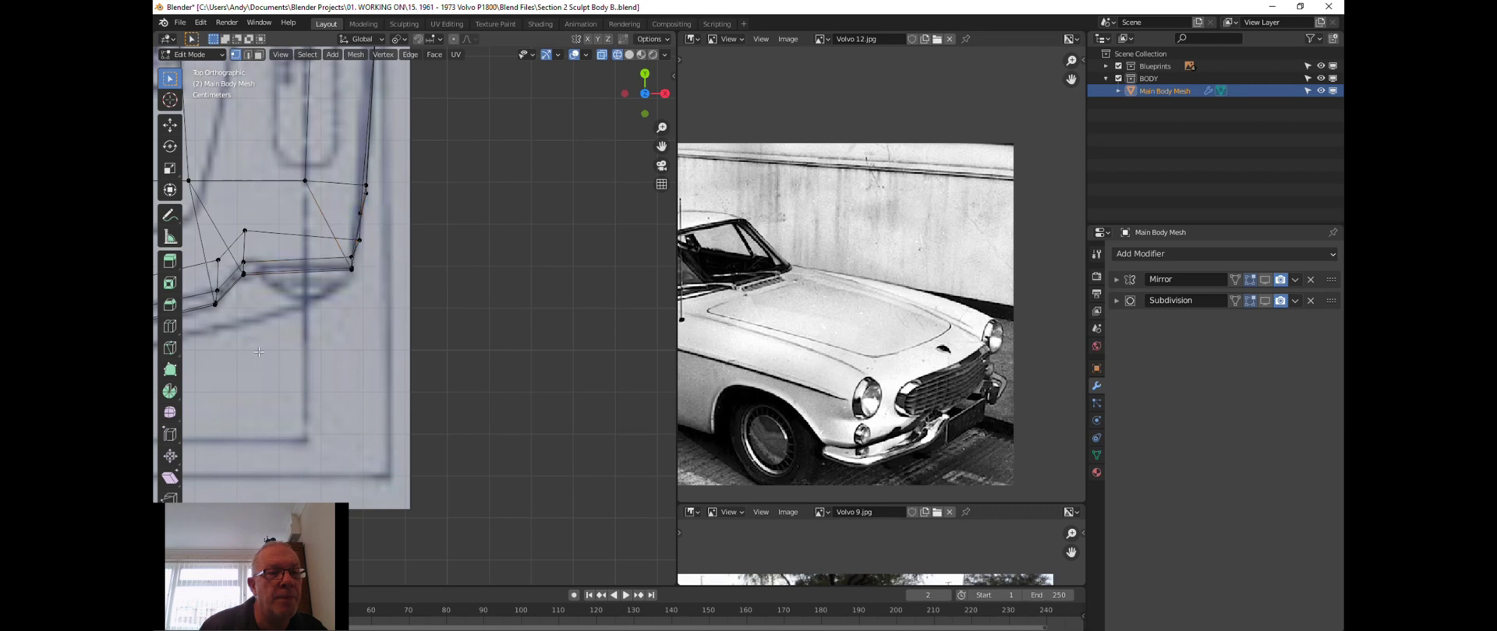
Move the vertices at the inner end of the headlight edge slightly rearward along Y.
key("b")
left_click_drag(234, 247, 271, 285)
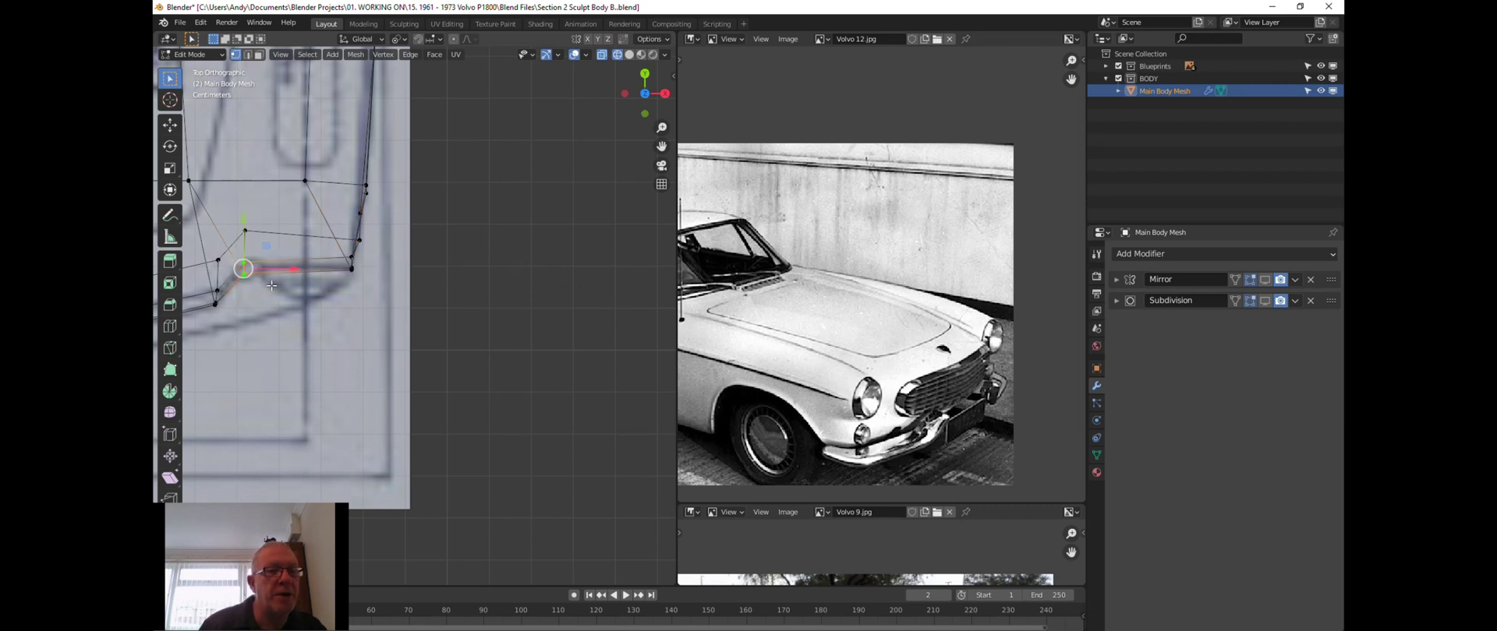
key("g")
key("y")
left_click(244, 218)
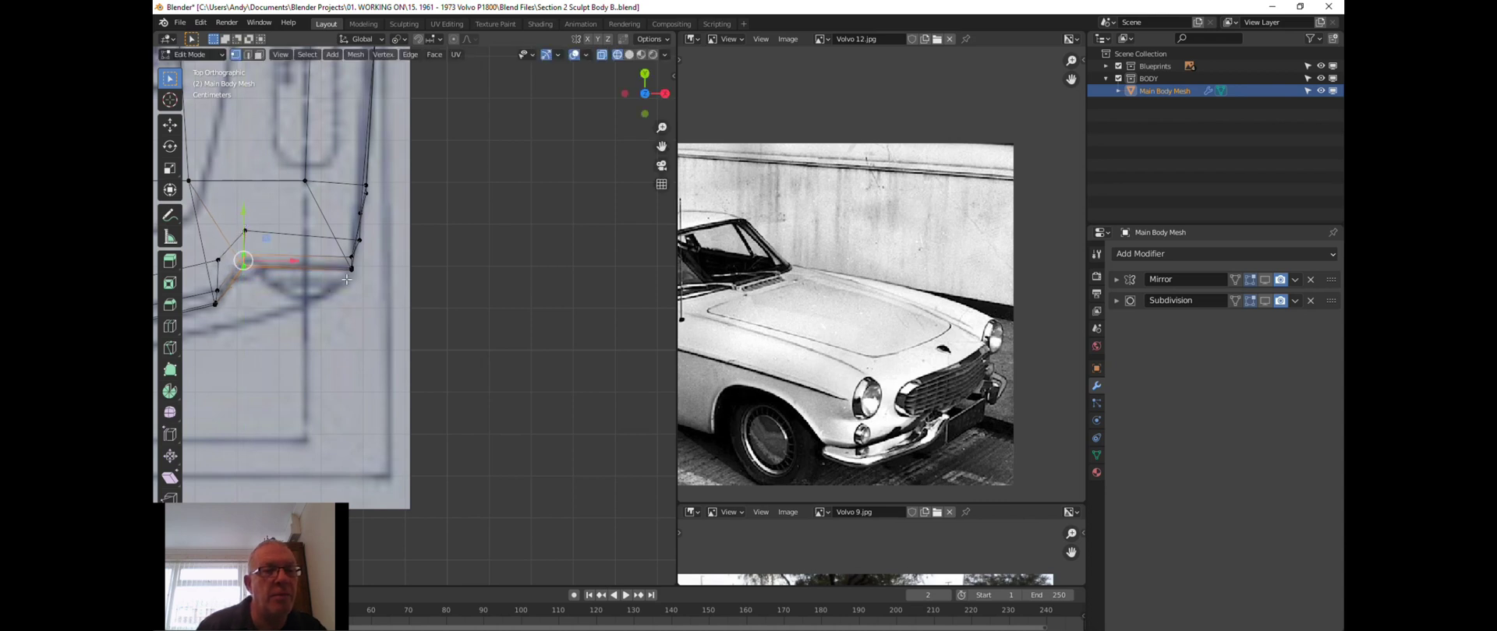
Adjust three outer front-wing vertices behind the nose corner individually along X to match the top blueprint's outline.
left_click(358, 239)
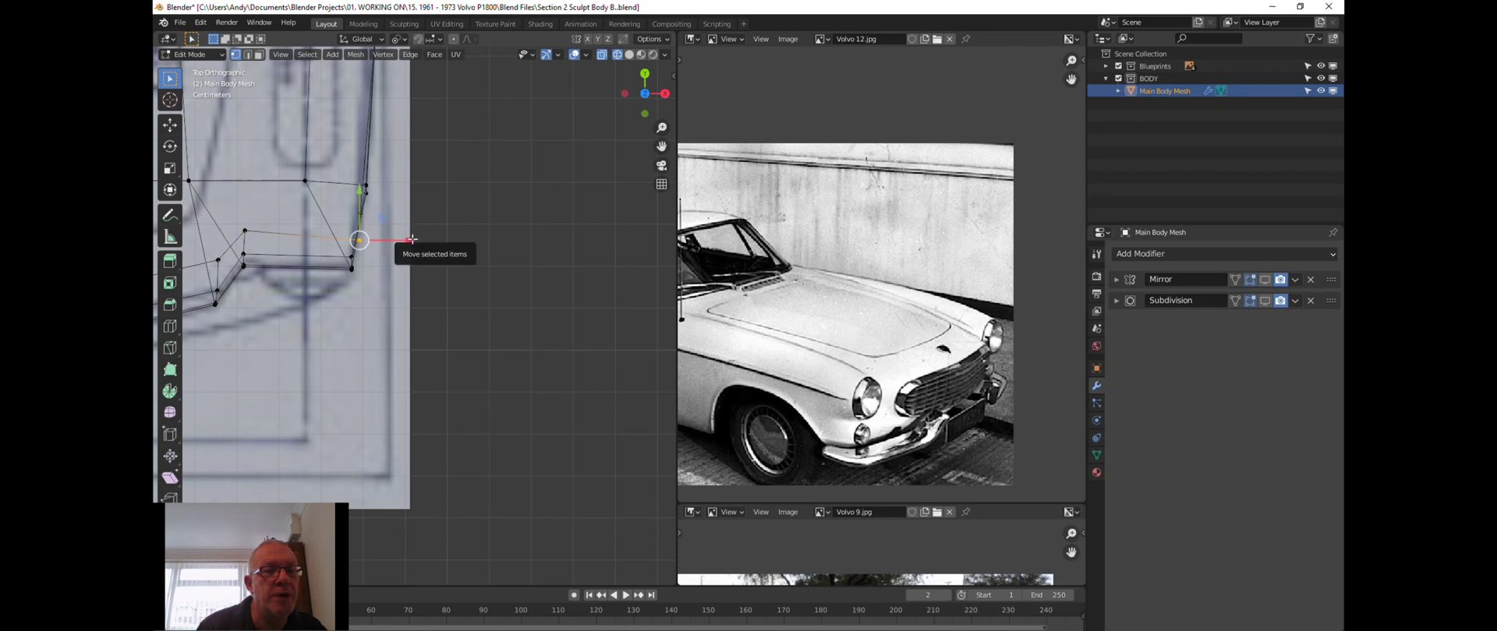
key("g")
key("x")
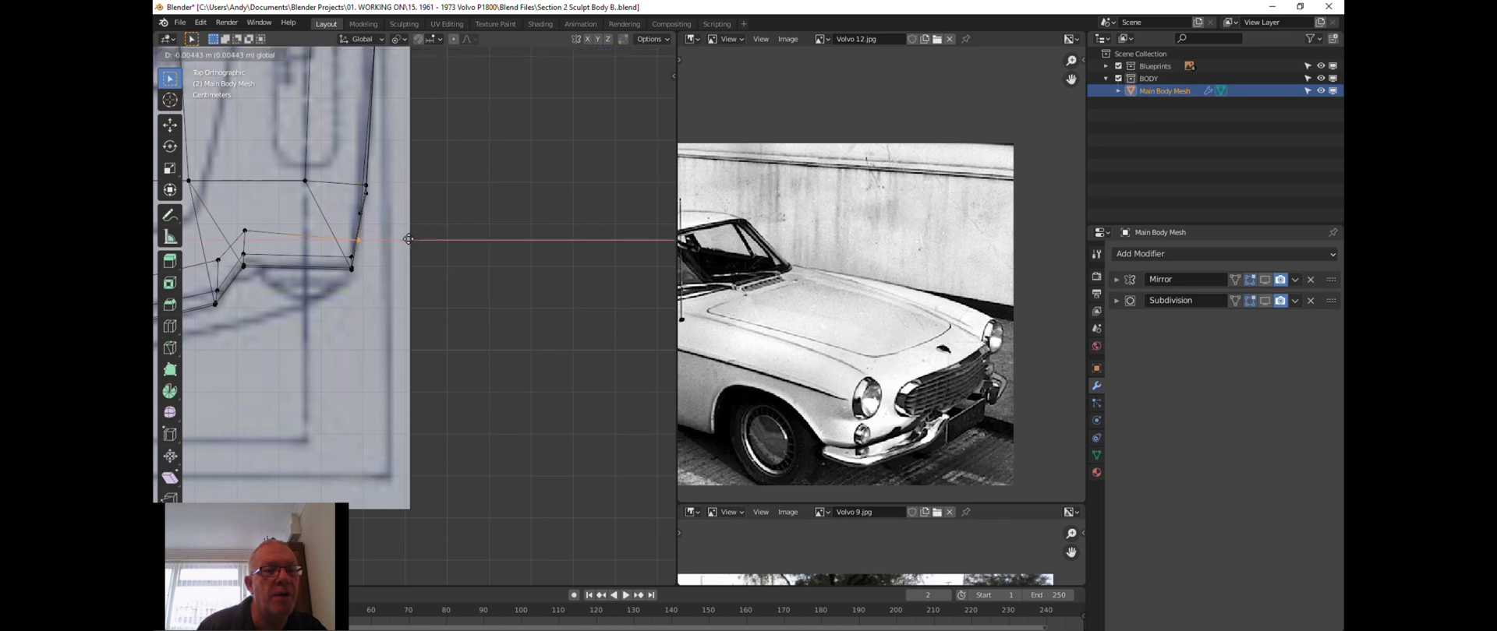
left_click(409, 240)
left_click(386, 190)
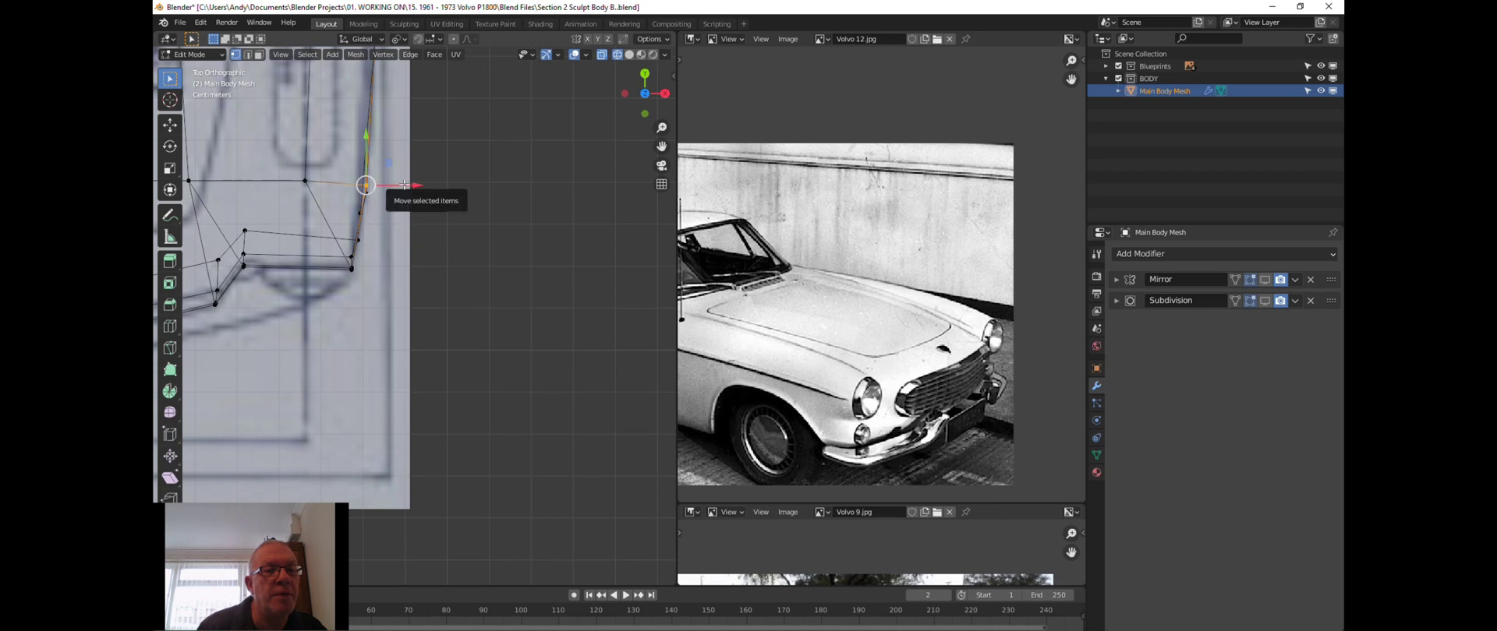
key("g")
key("x")
left_click(402, 190)
left_click(382, 204)
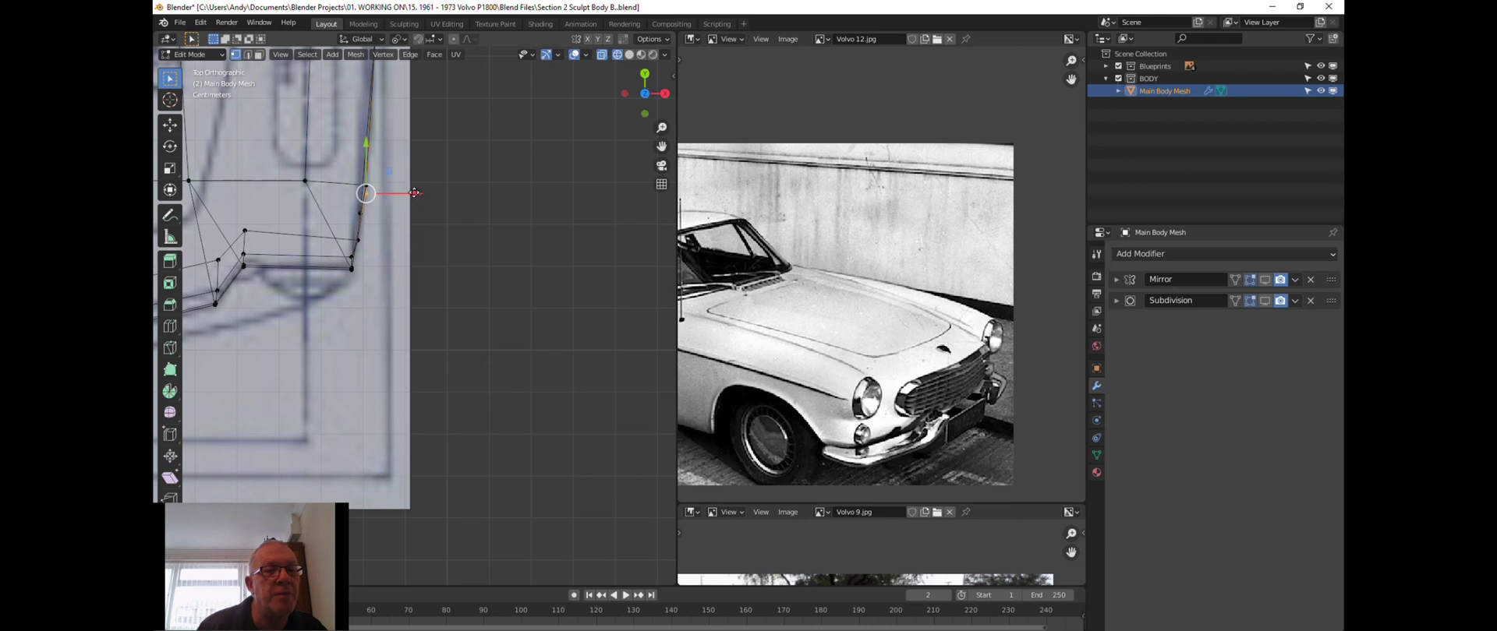
key("g")
key("x")
left_click(415, 194)
Examine the bonnet and wing outline against the top blueprint, and inspect the body in perspective with Solid shading.
scroll(409, 218, "down", 3)
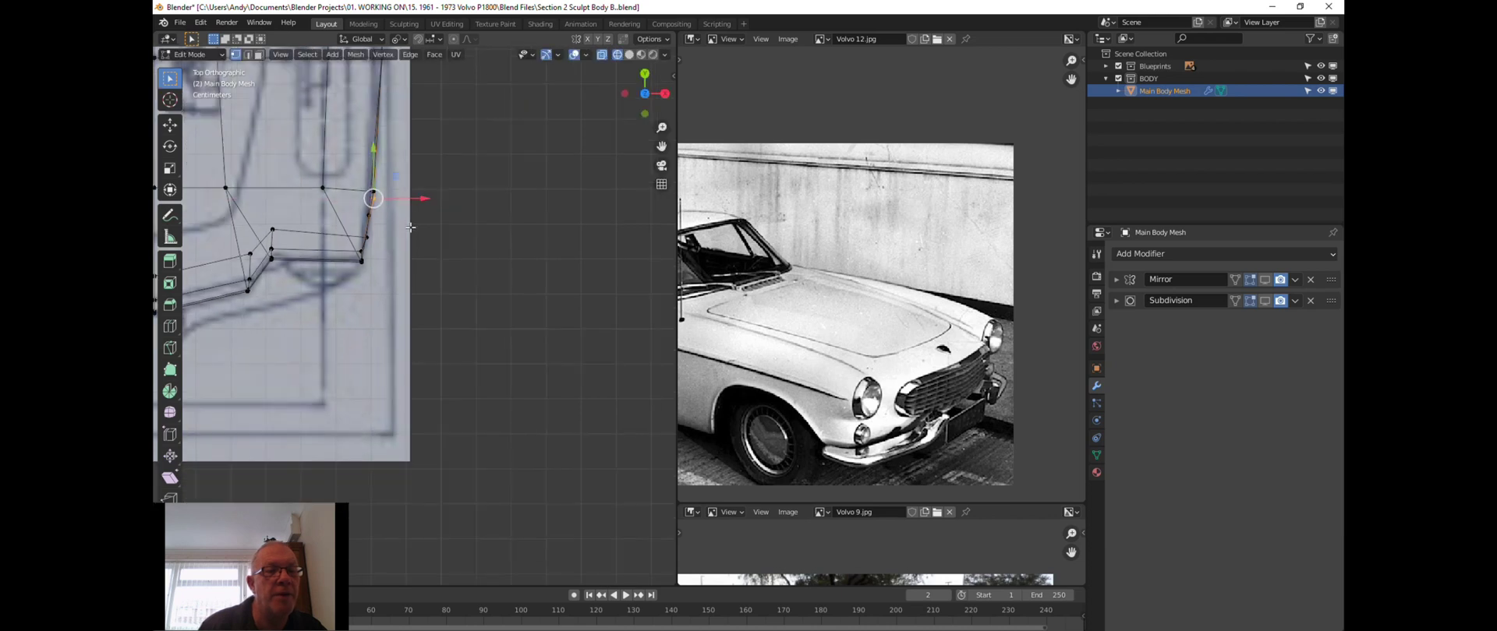
scroll(406, 236, "up", 2)
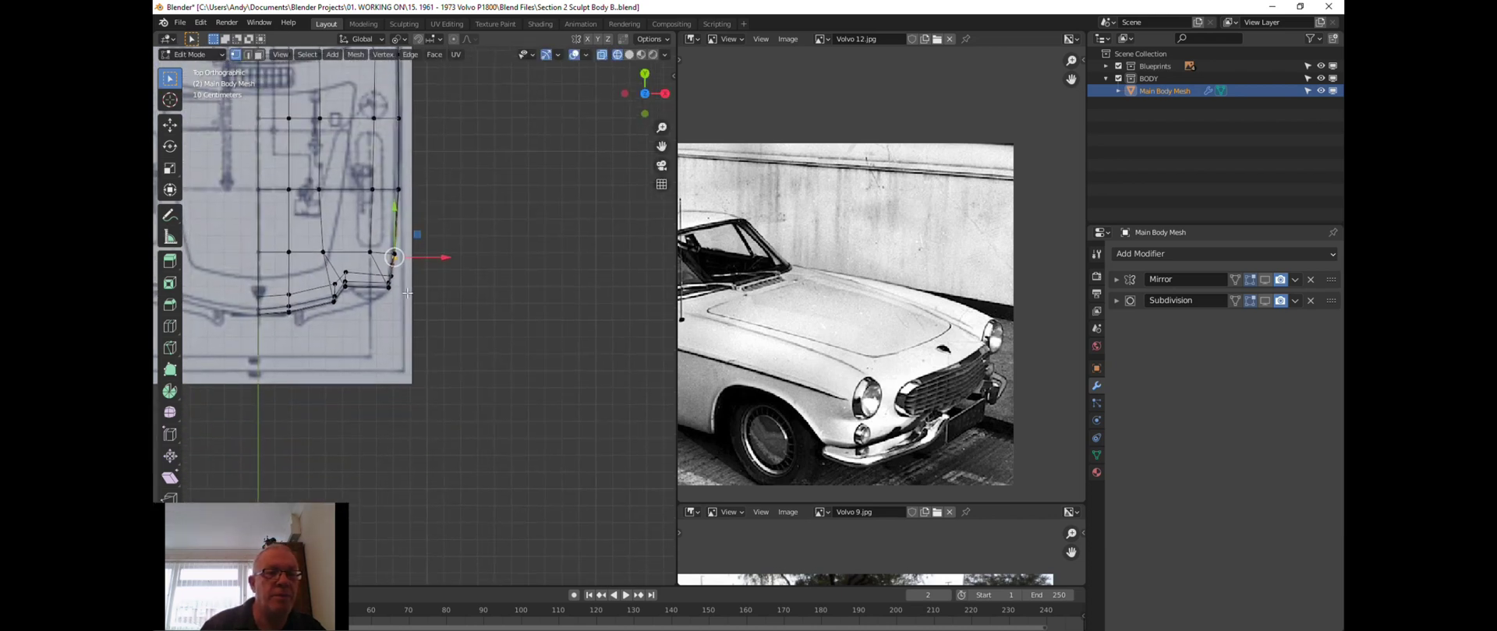
scroll(421, 265, "up", 2)
middle_click_drag(440, 296, 441, 303, "shift")
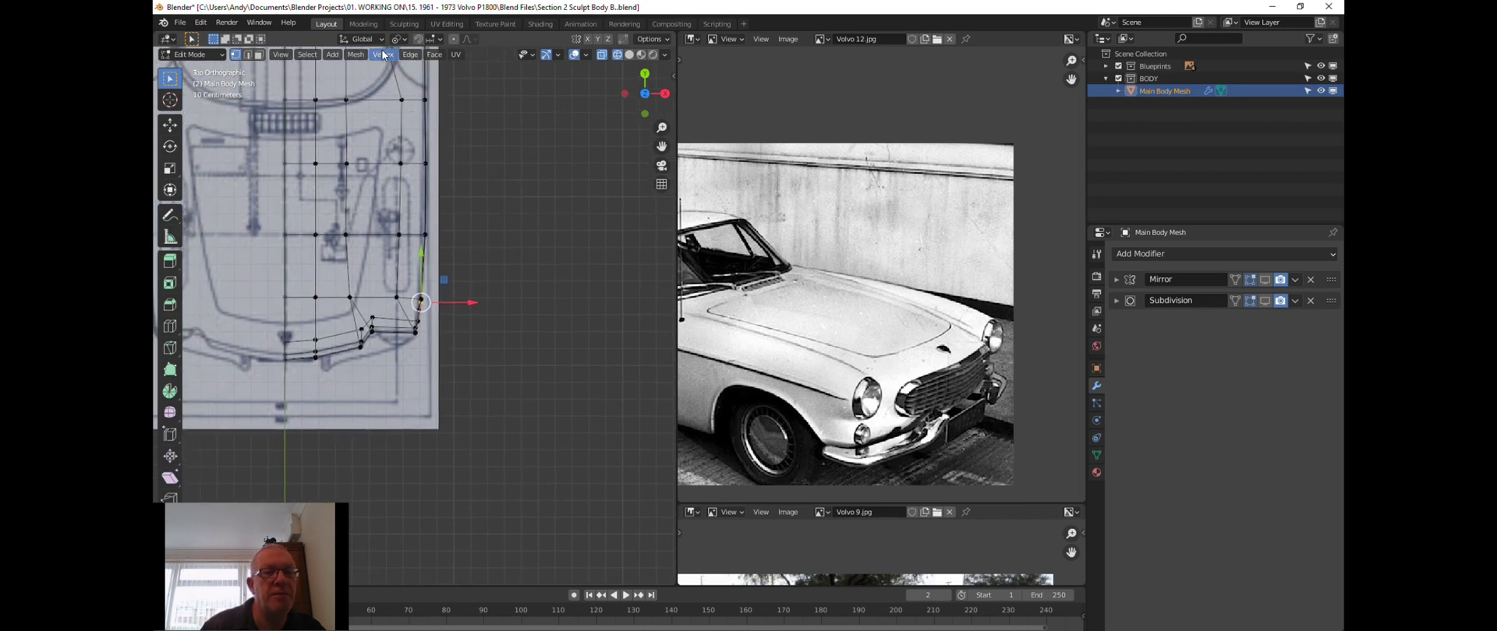
scroll(386, 96, "down", 1)
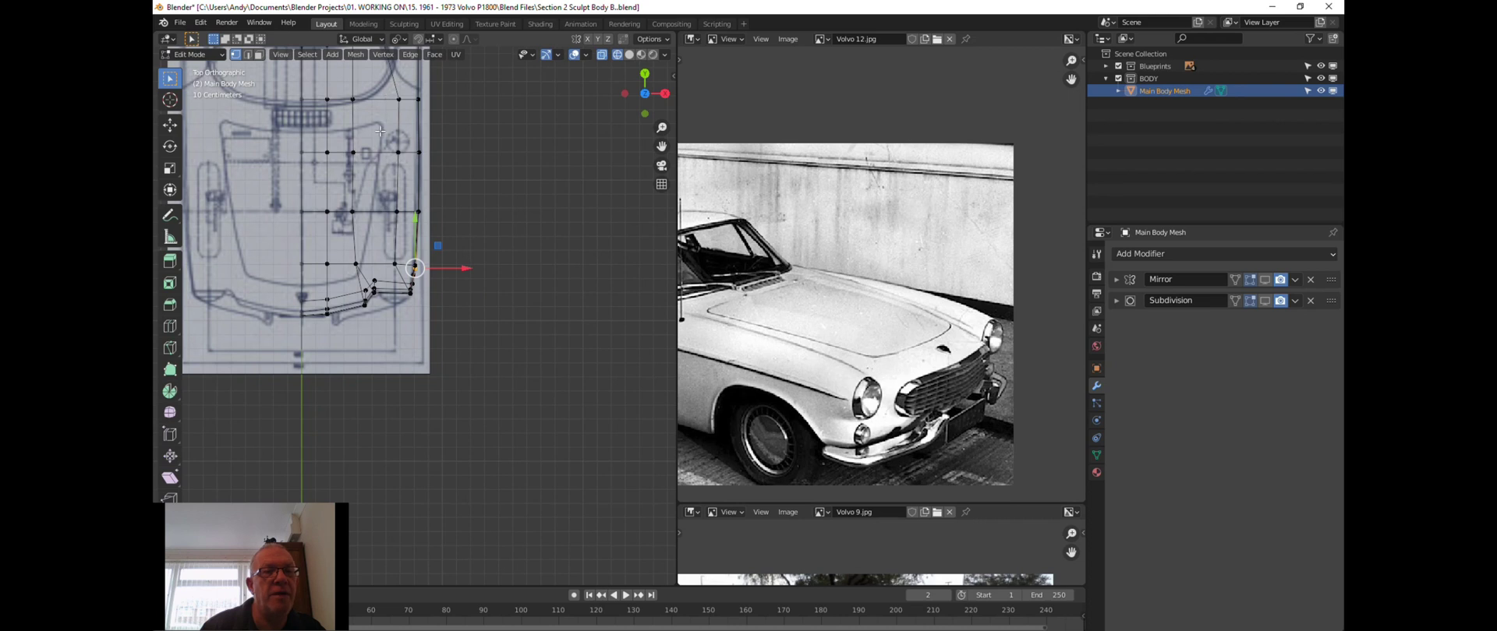
scroll(379, 130, "up", 3)
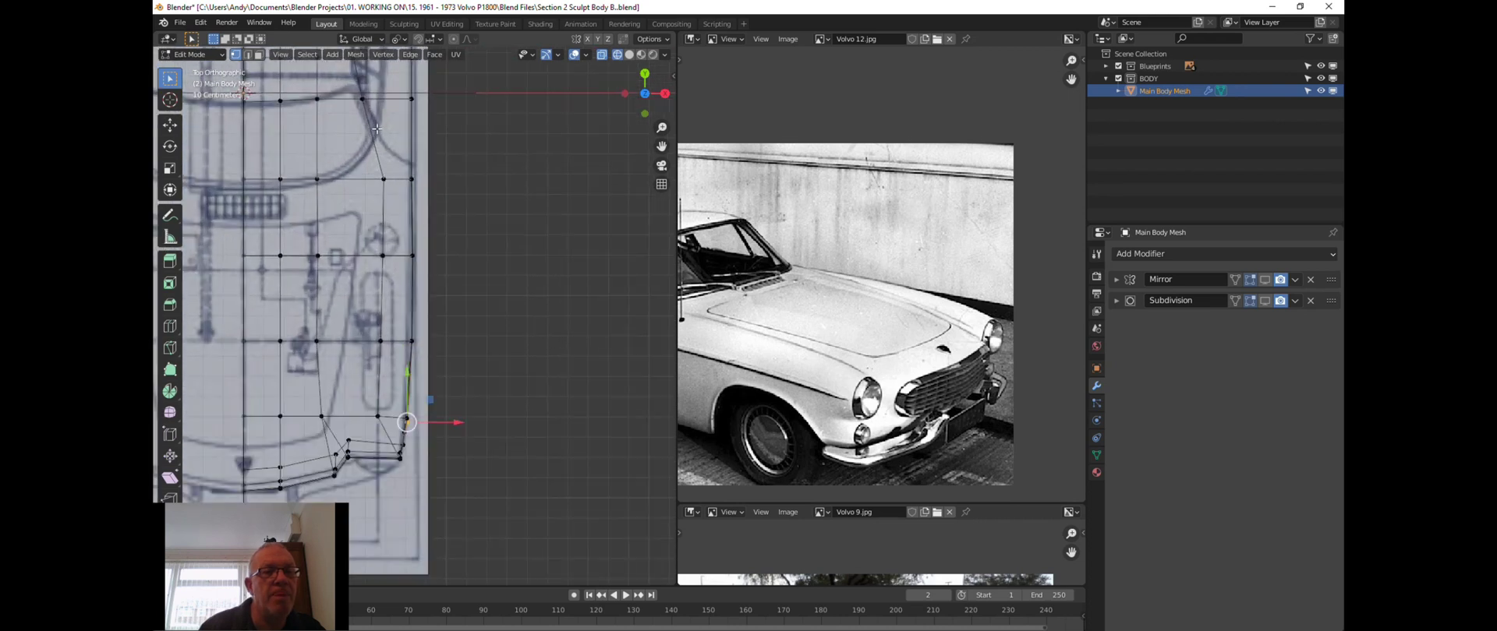
scroll(376, 128, "down", 1)
middle_click_drag(357, 121, 333, 118)
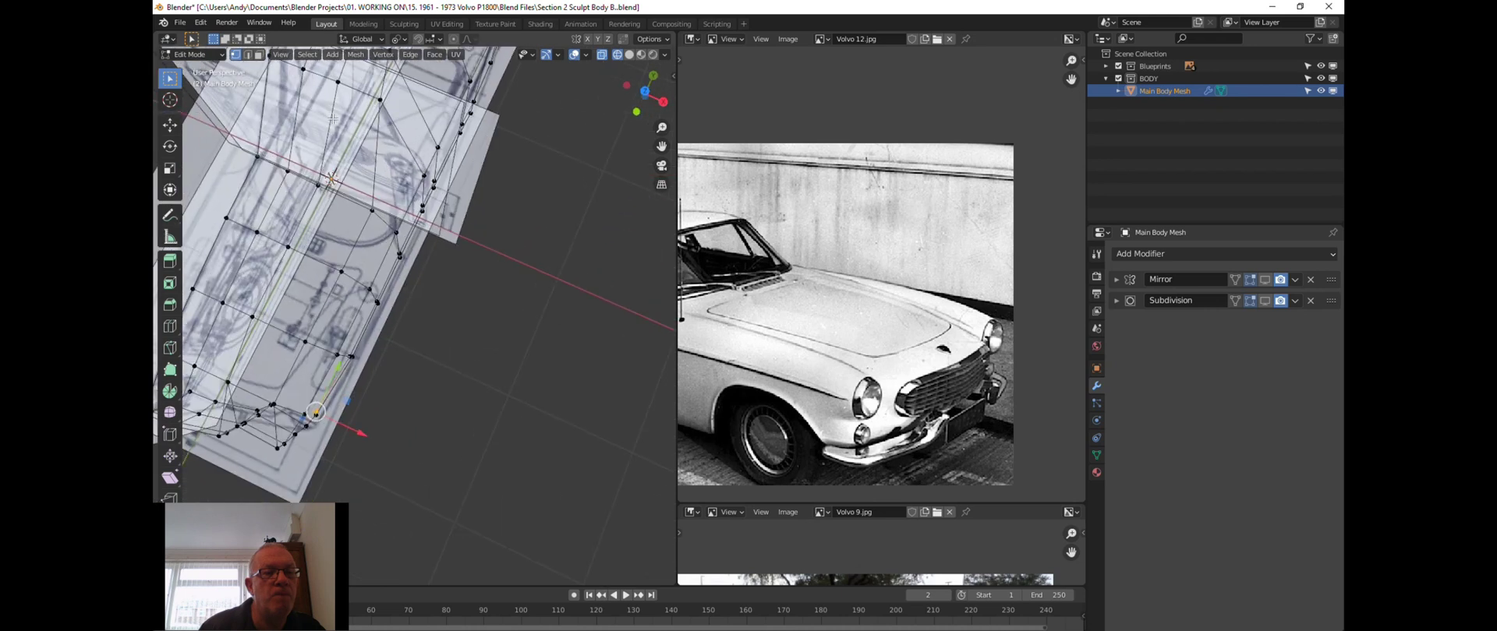
key("z")
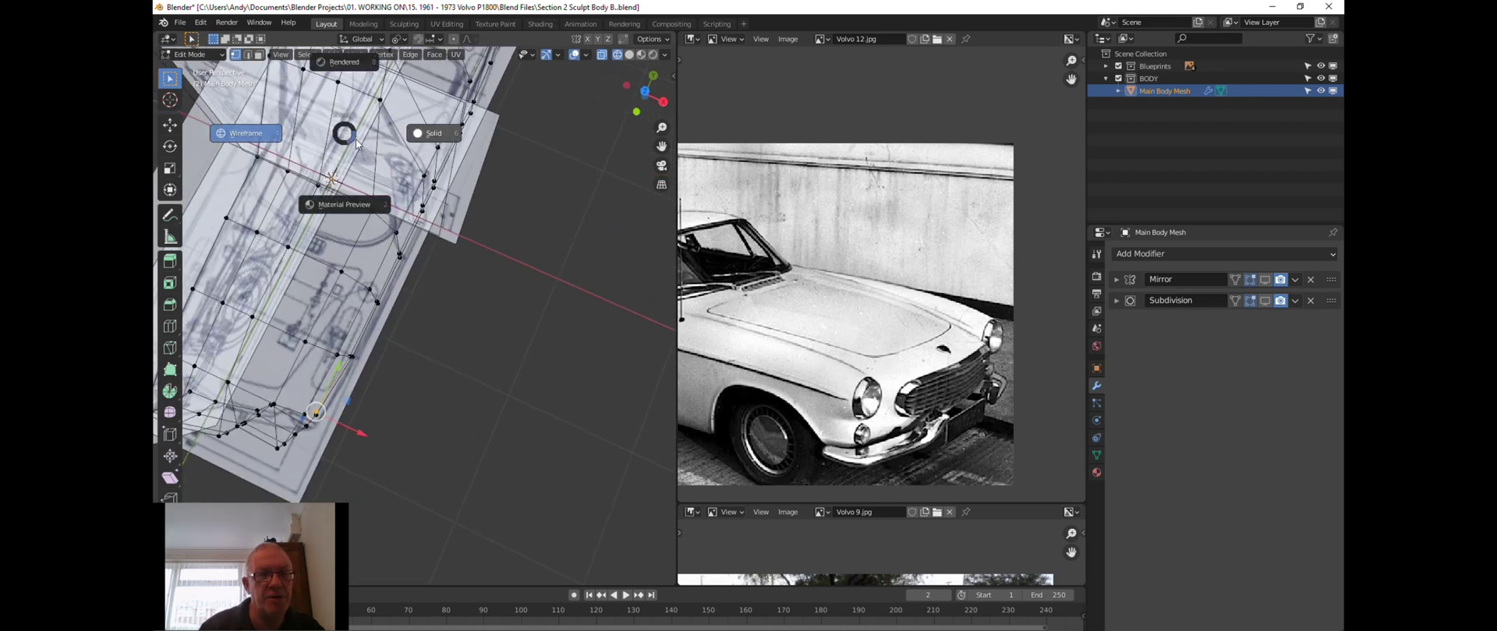
left_click(428, 139)
middle_click_drag(421, 135, 348, 78)
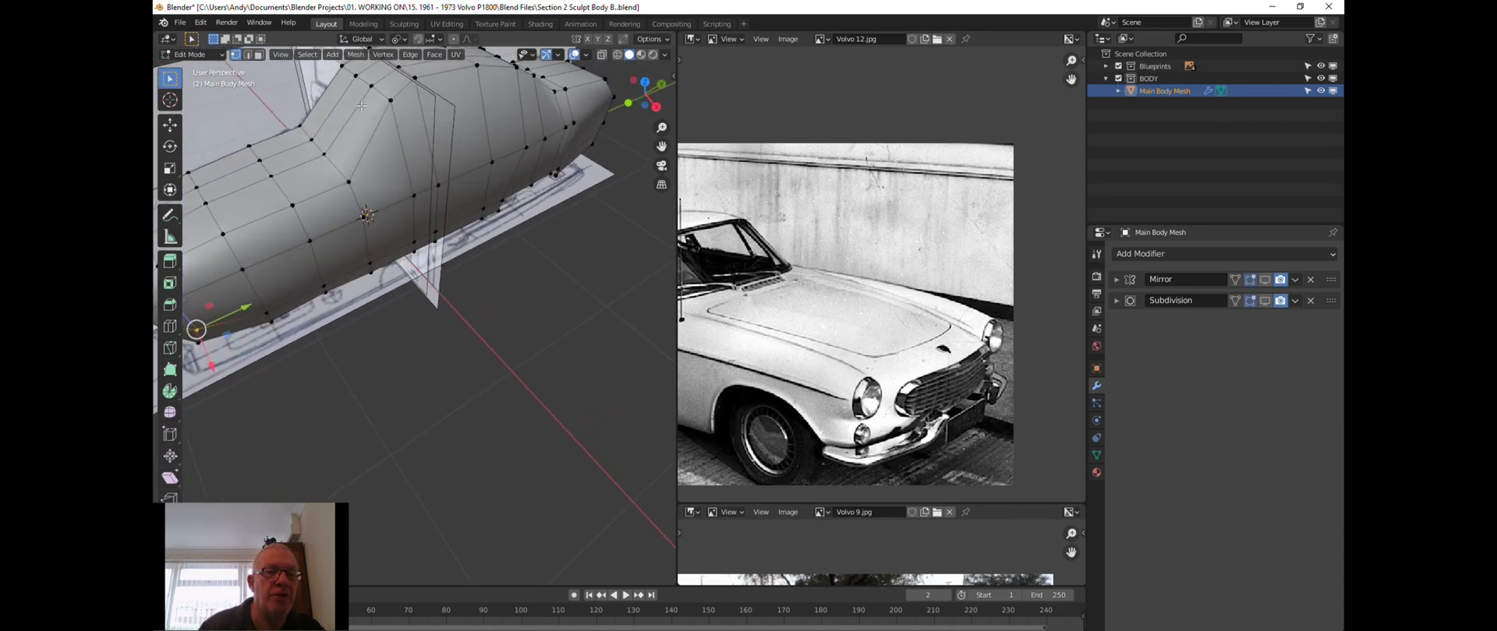
scroll(361, 105, "down", 3)
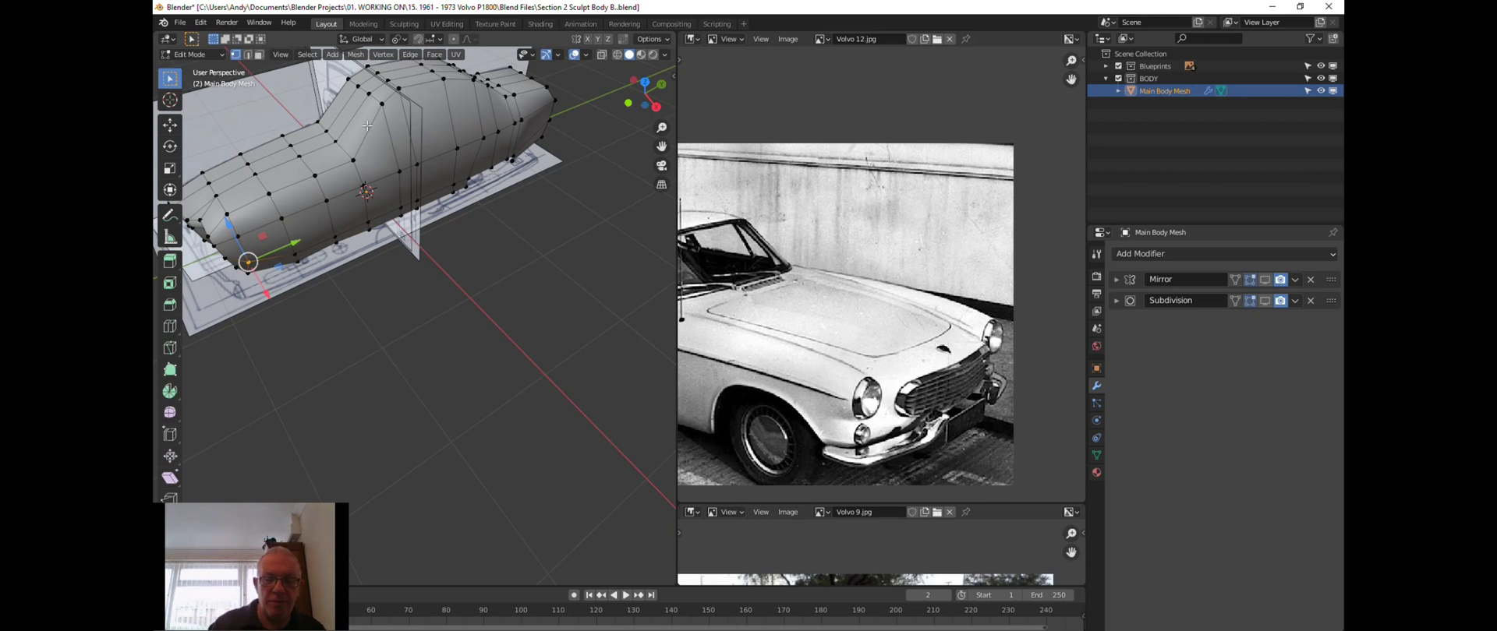
Reframe the whole car in Volvo 12.jpg and widen the 3D viewport over the photo area in top view.
key("KP_7")
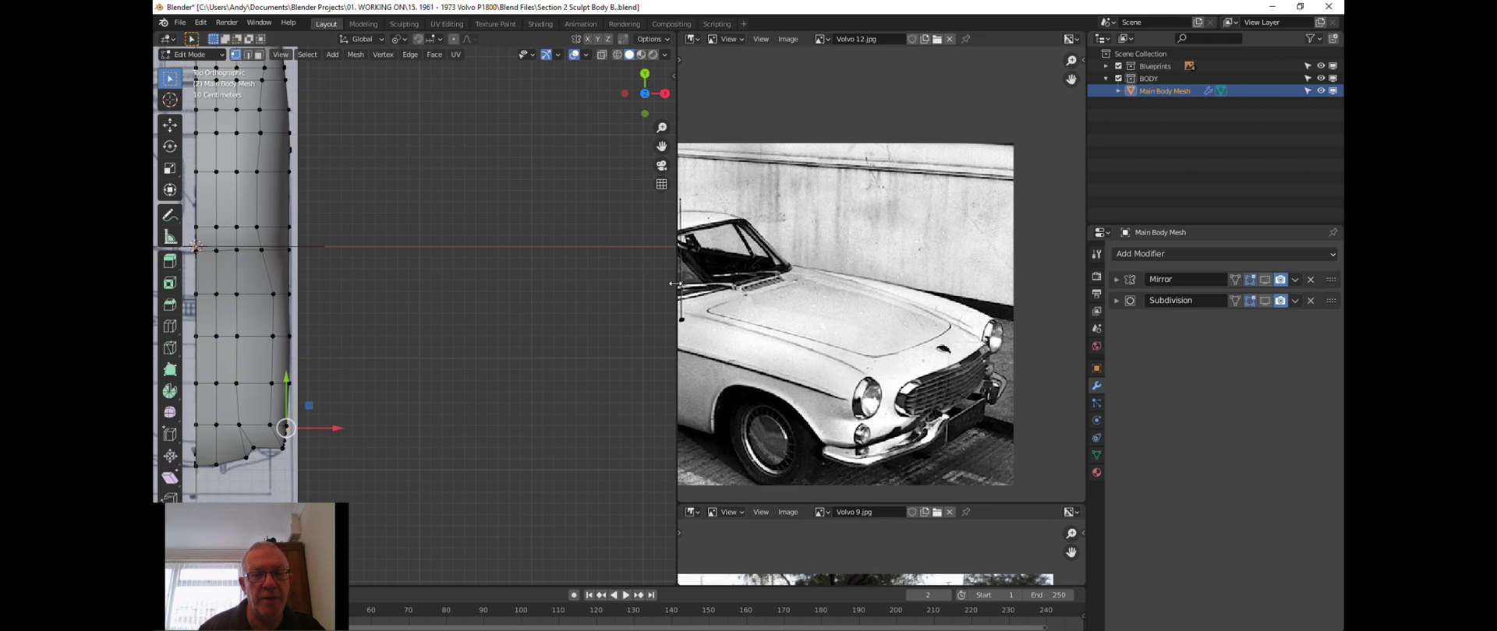
left_click_drag(676, 285, 953, 278)
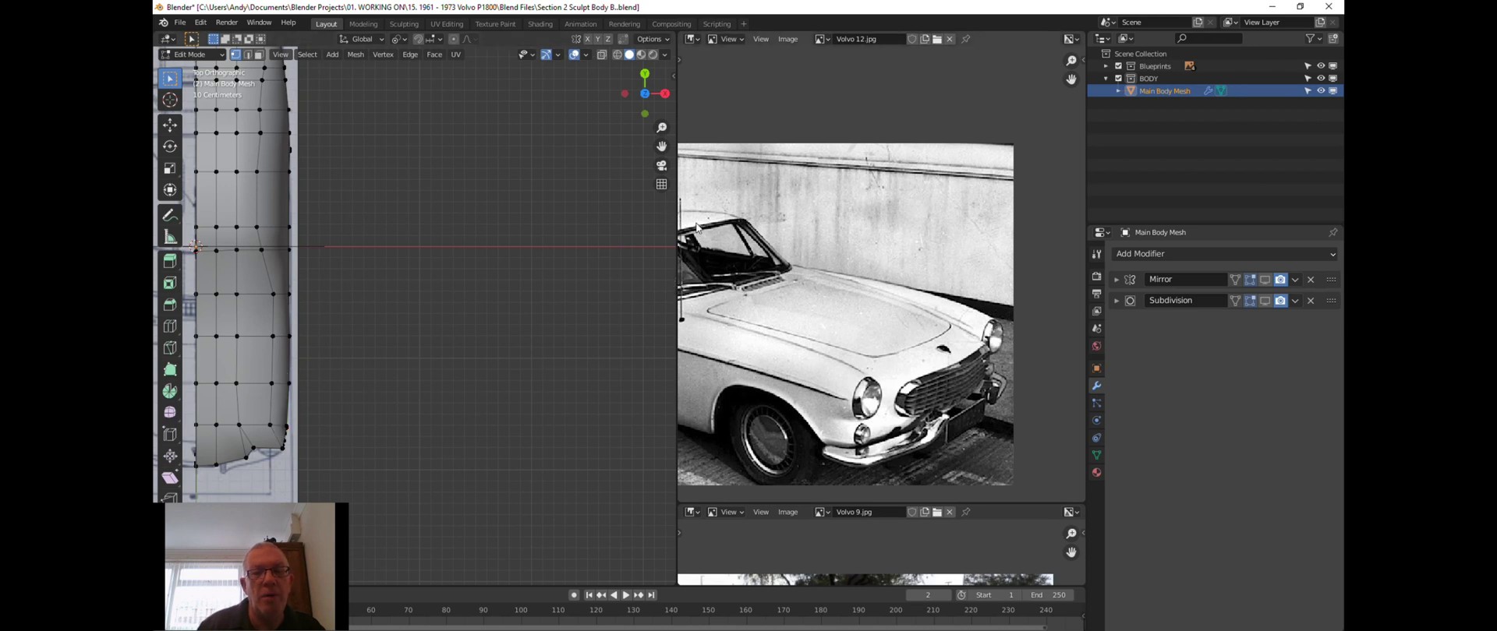
middle_click_drag(726, 222, 894, 217)
scroll(896, 219, "down", 1)
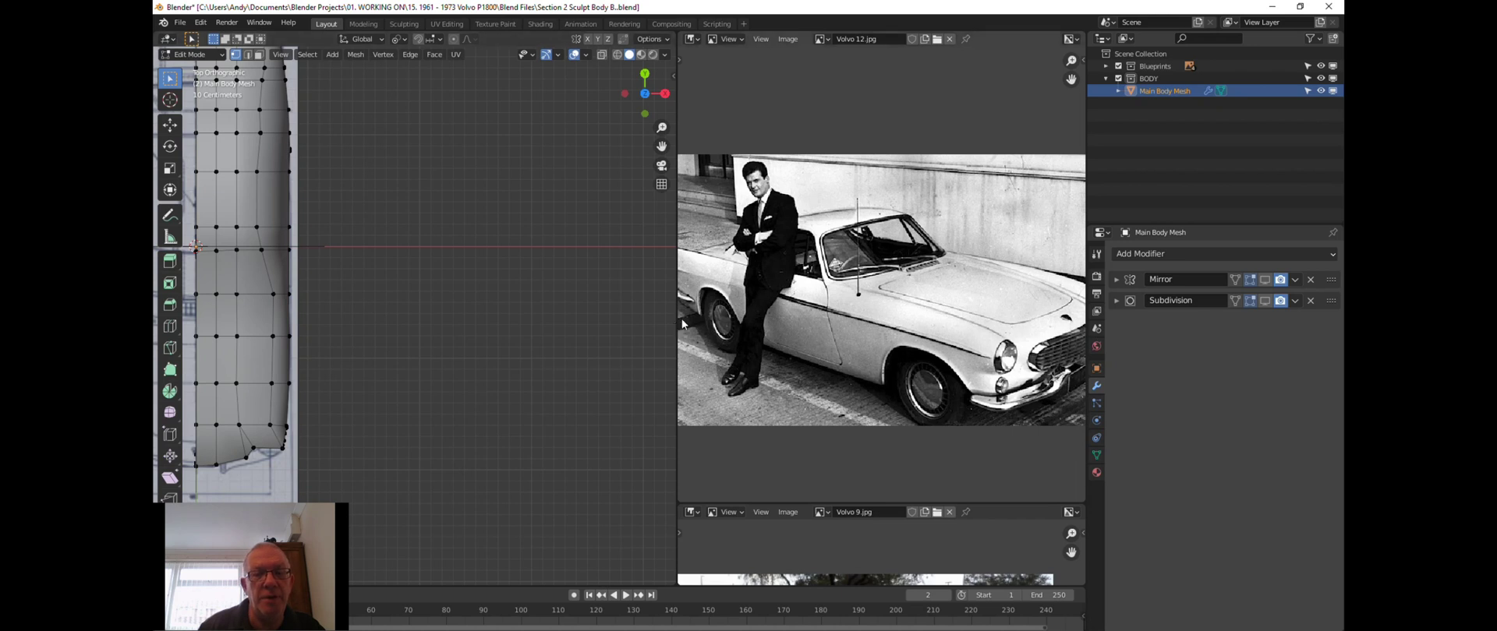
left_click_drag(738, 320, 1066, 320)
scroll(521, 328, "up", 3)
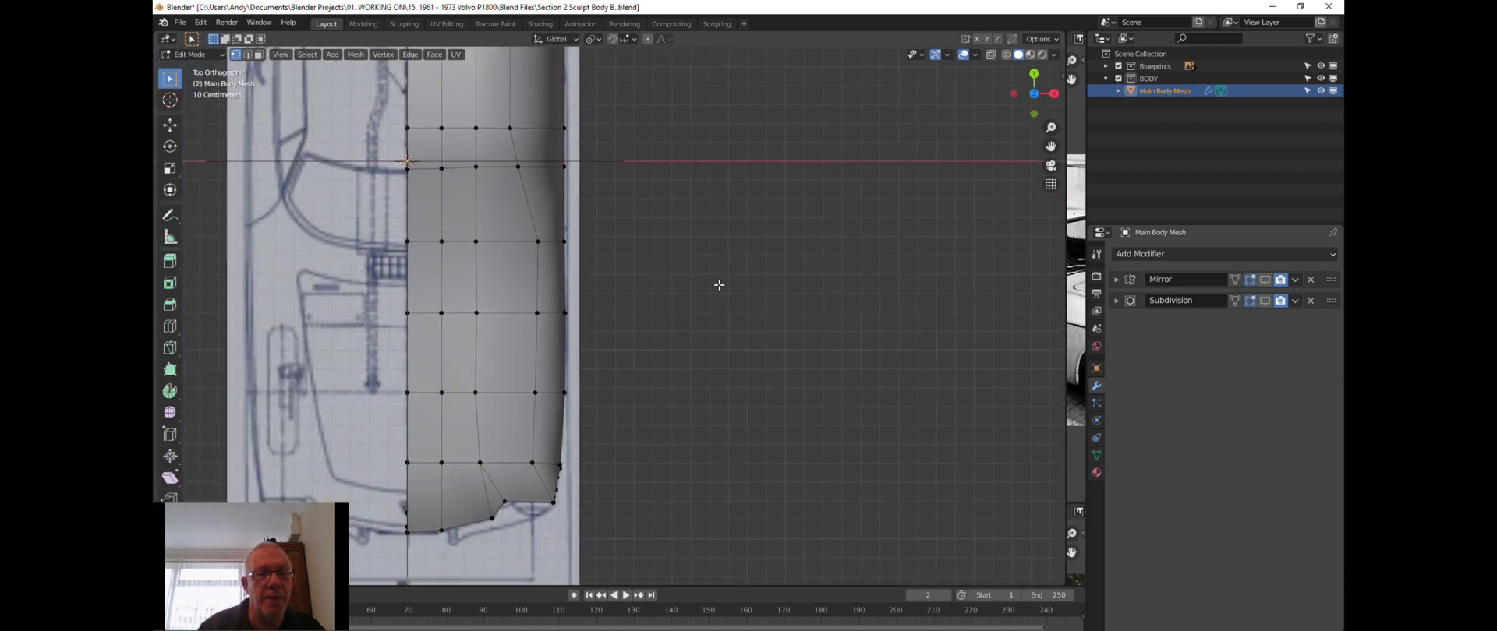
Display the body mesh in Wireframe shading and frame the windscreen area over the top blueprint.
middle_click_drag(719, 285, 771, 276, "shift")
key("z")
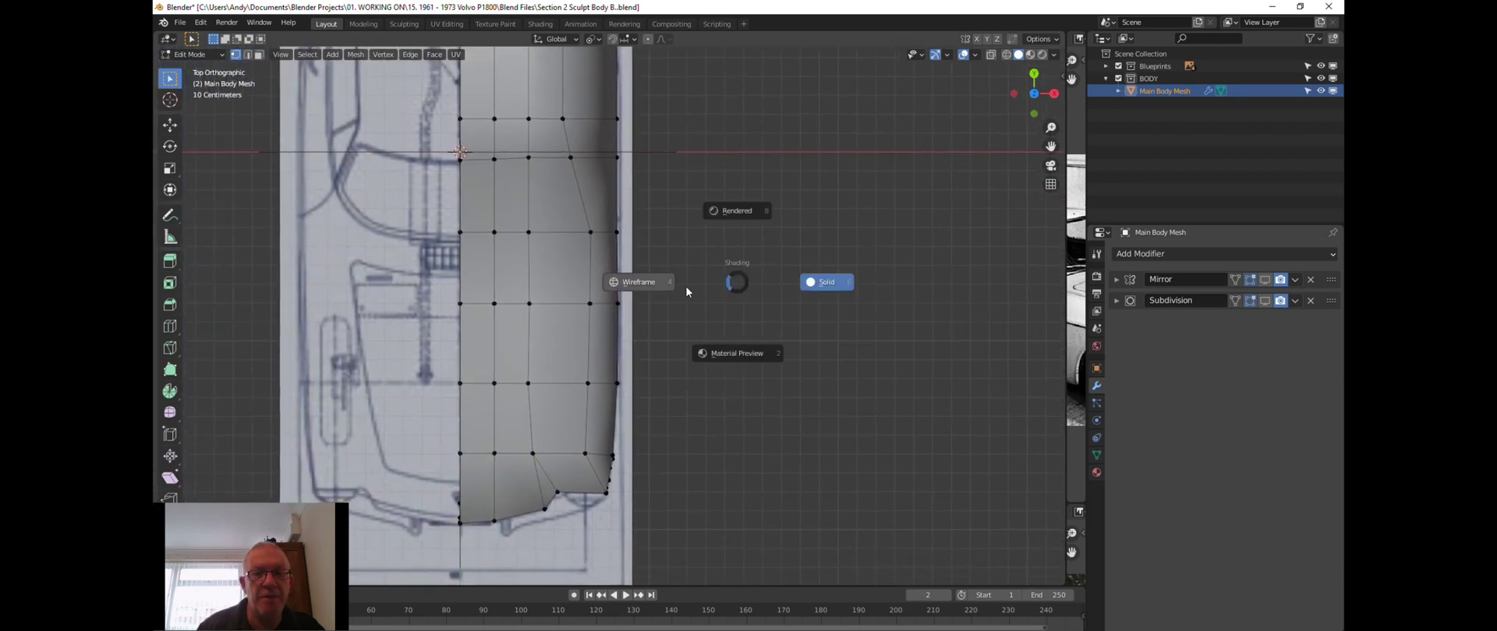
left_click(639, 290)
scroll(633, 273, "up", 1)
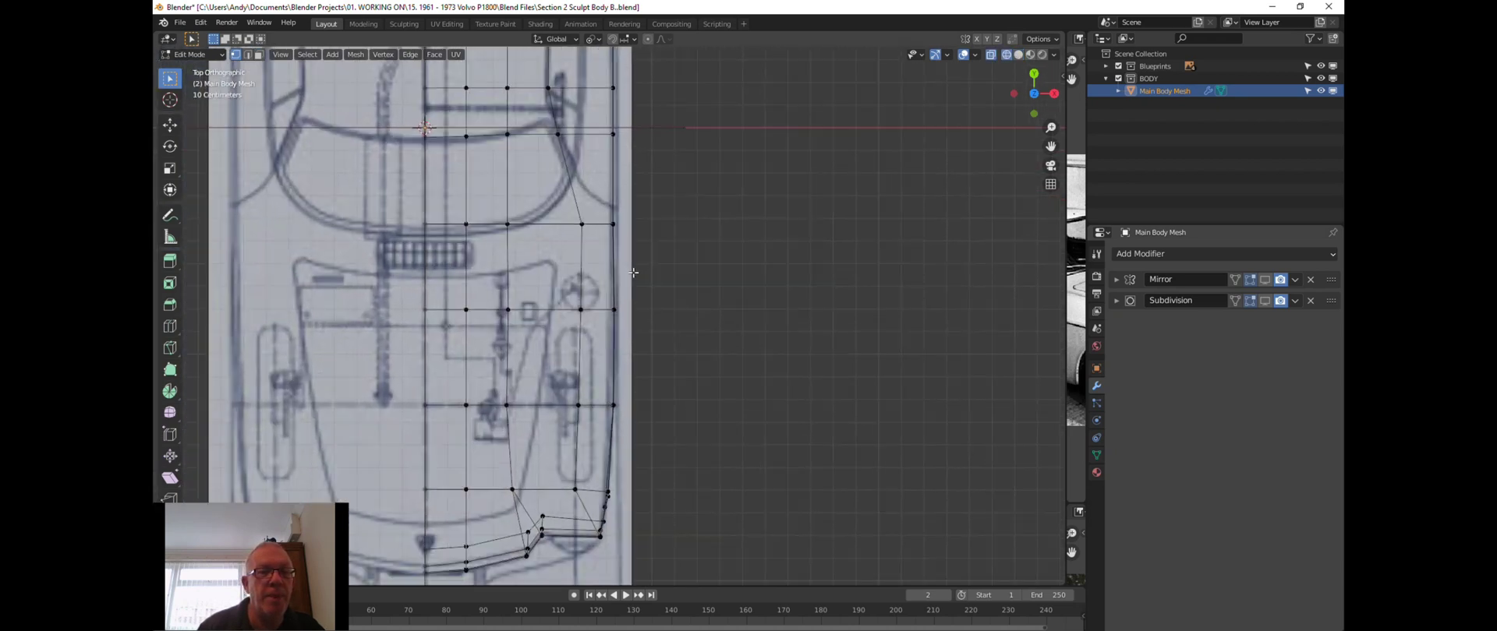
scroll(633, 273, "up", 1)
middle_click_drag(566, 192, 511, 325, "shift")
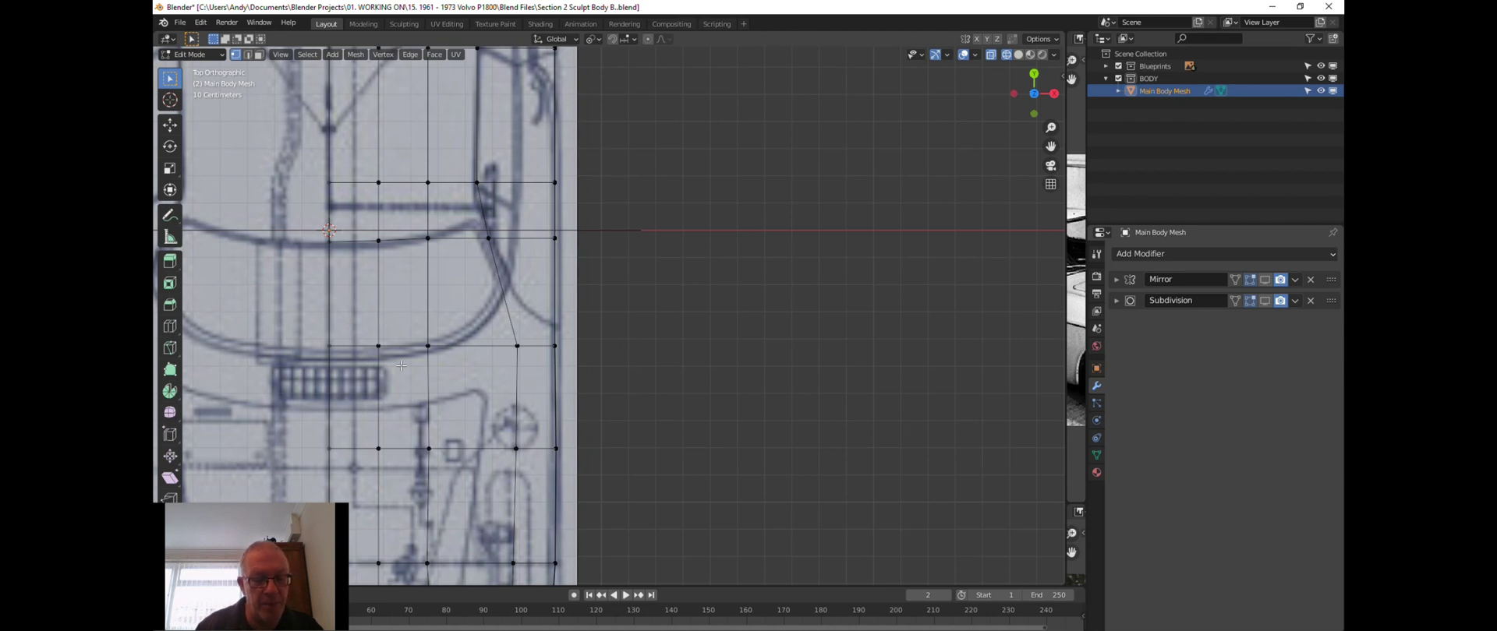
Start a Knife cut on the body mesh's centre line and trace the windscreen's lower outer edge to its corner on the top blueprint.
key("k")
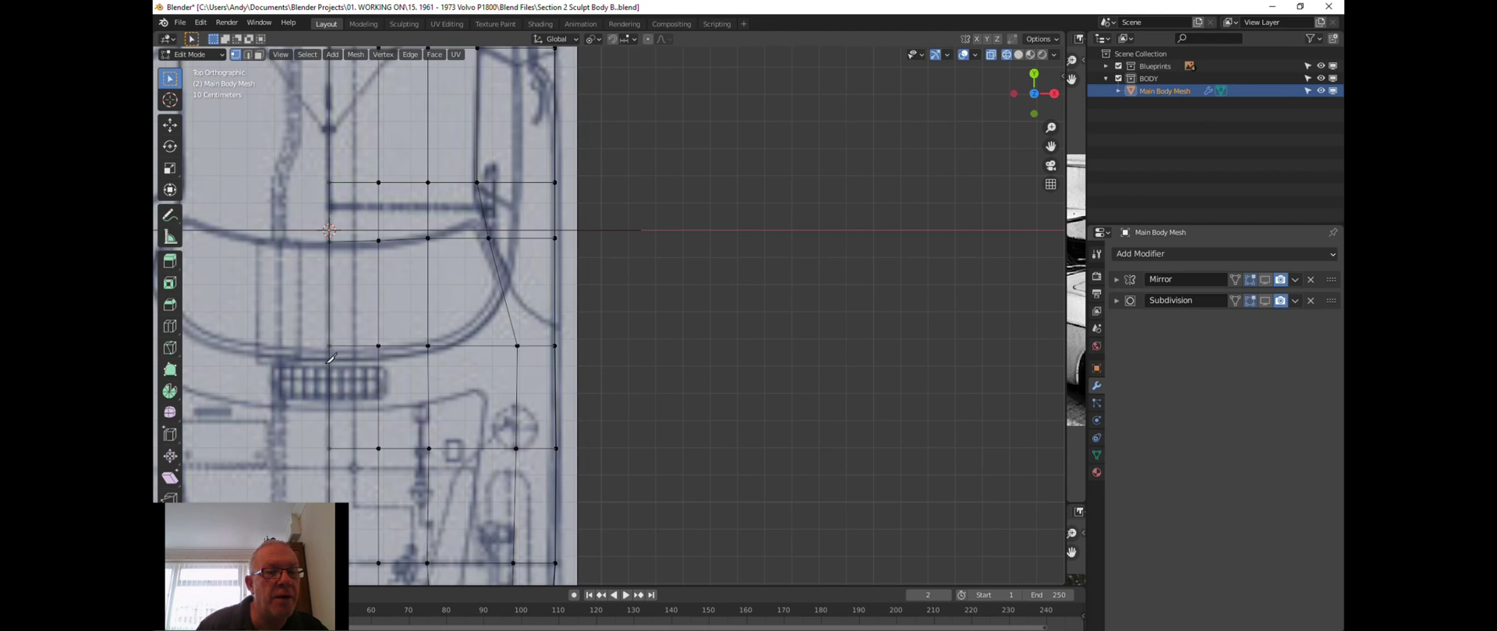
middle_click_drag(356, 322, 655, 287, "shift")
scroll(654, 284, "up", 3)
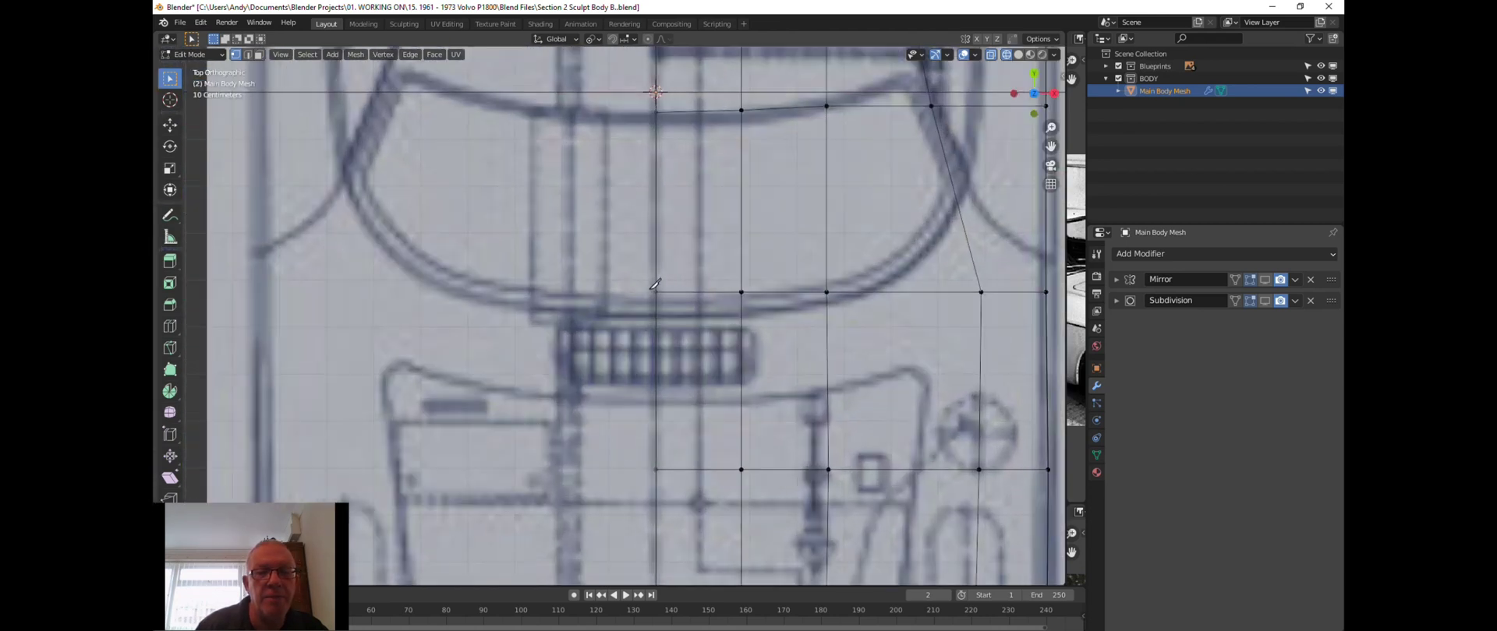
scroll(655, 284, "up", 1)
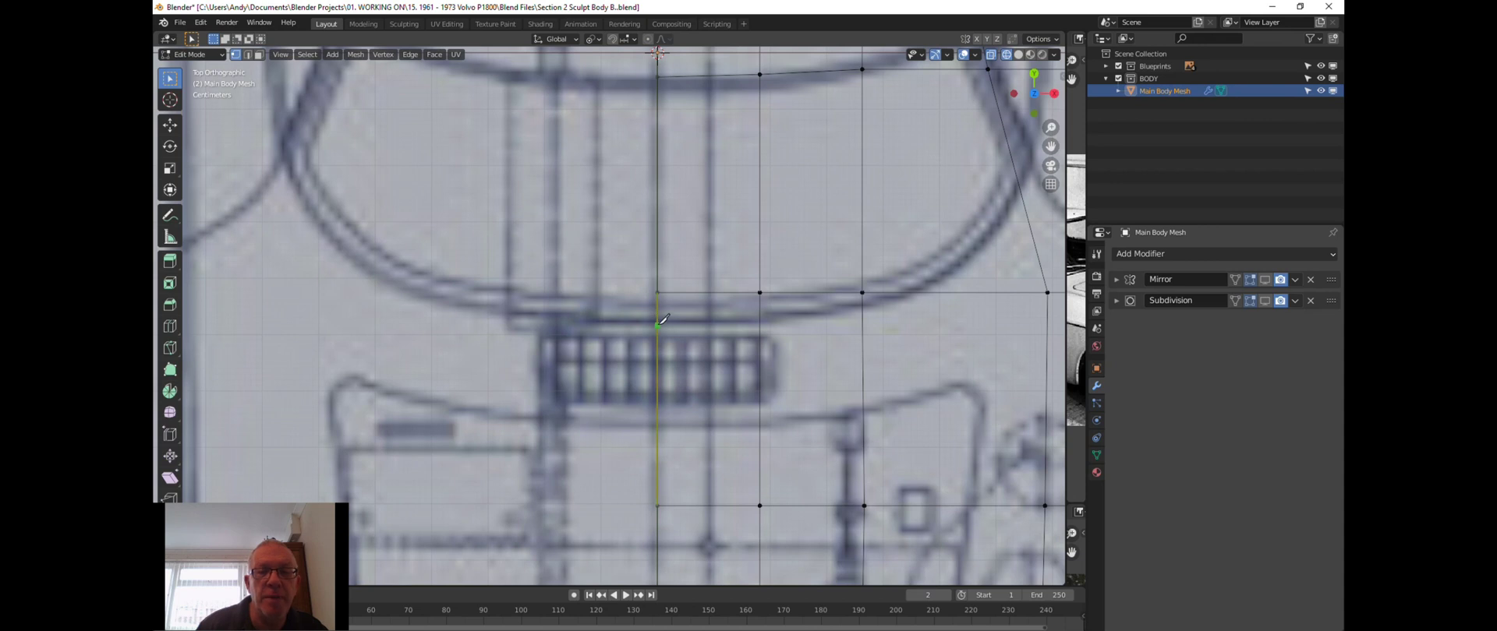
left_click(659, 319)
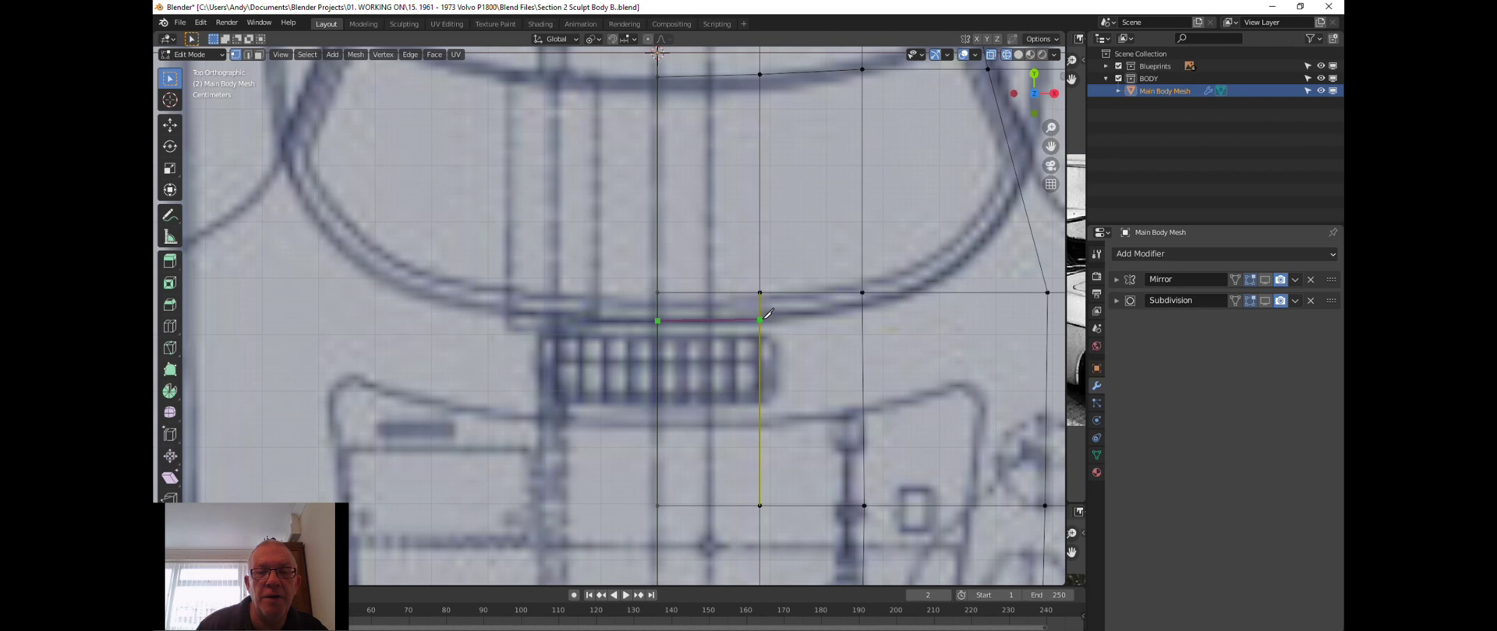
left_click(761, 318)
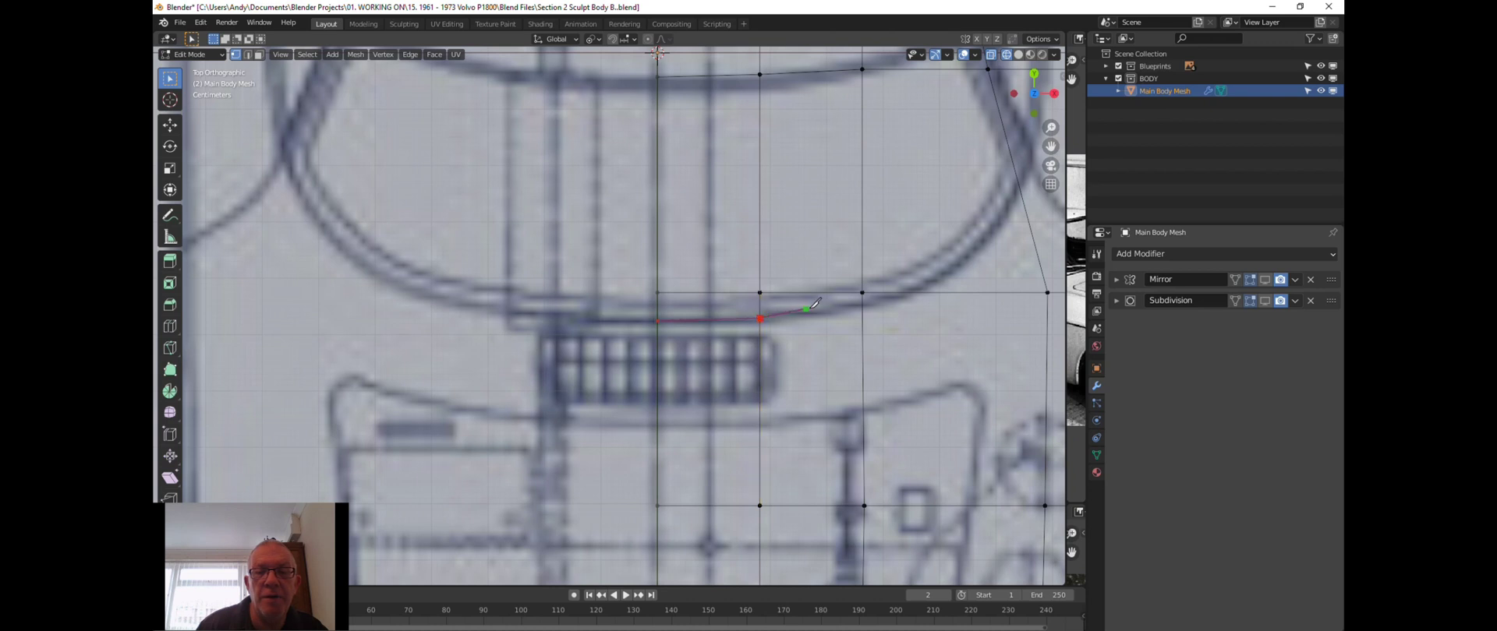
left_click(863, 305)
left_click(914, 283)
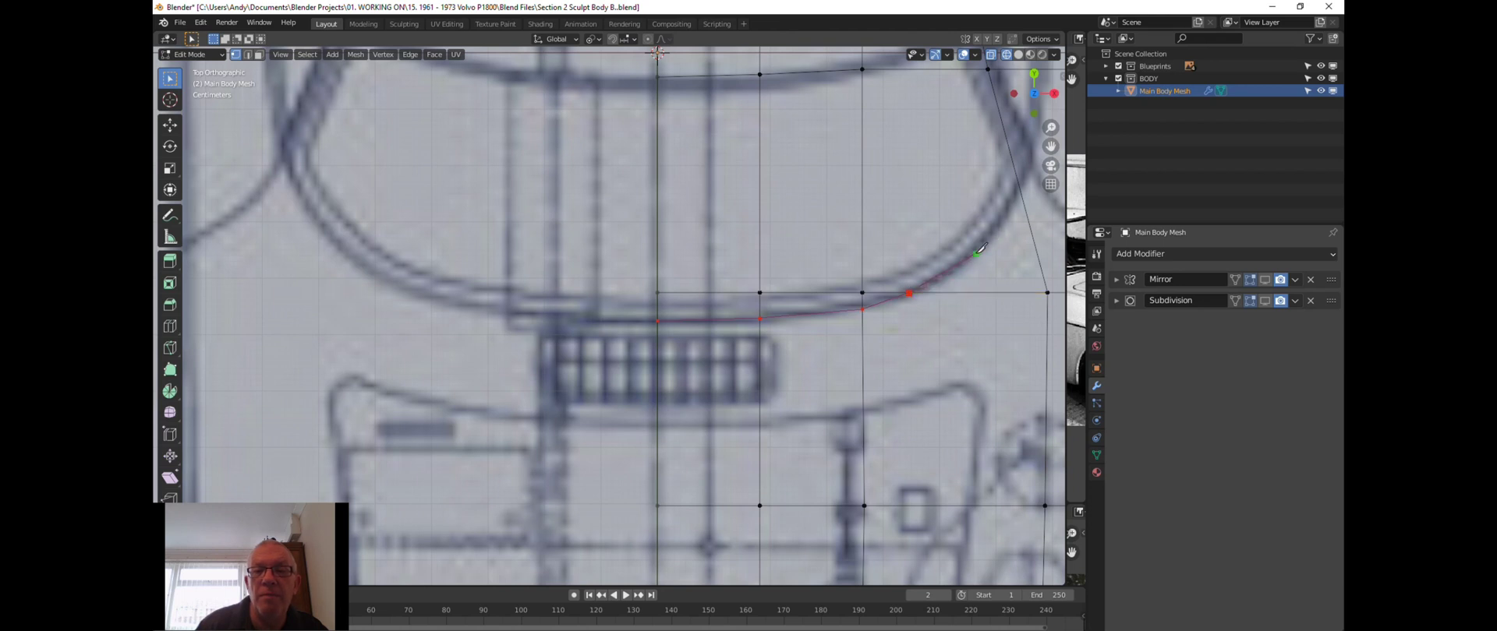
left_click(978, 251)
left_click(1020, 187)
Continue the knife cut from the windscreen corner back along the outer side-window line to the edge loop beside the rear window.
middle_click_drag(810, 285, 318, 595, "shift")
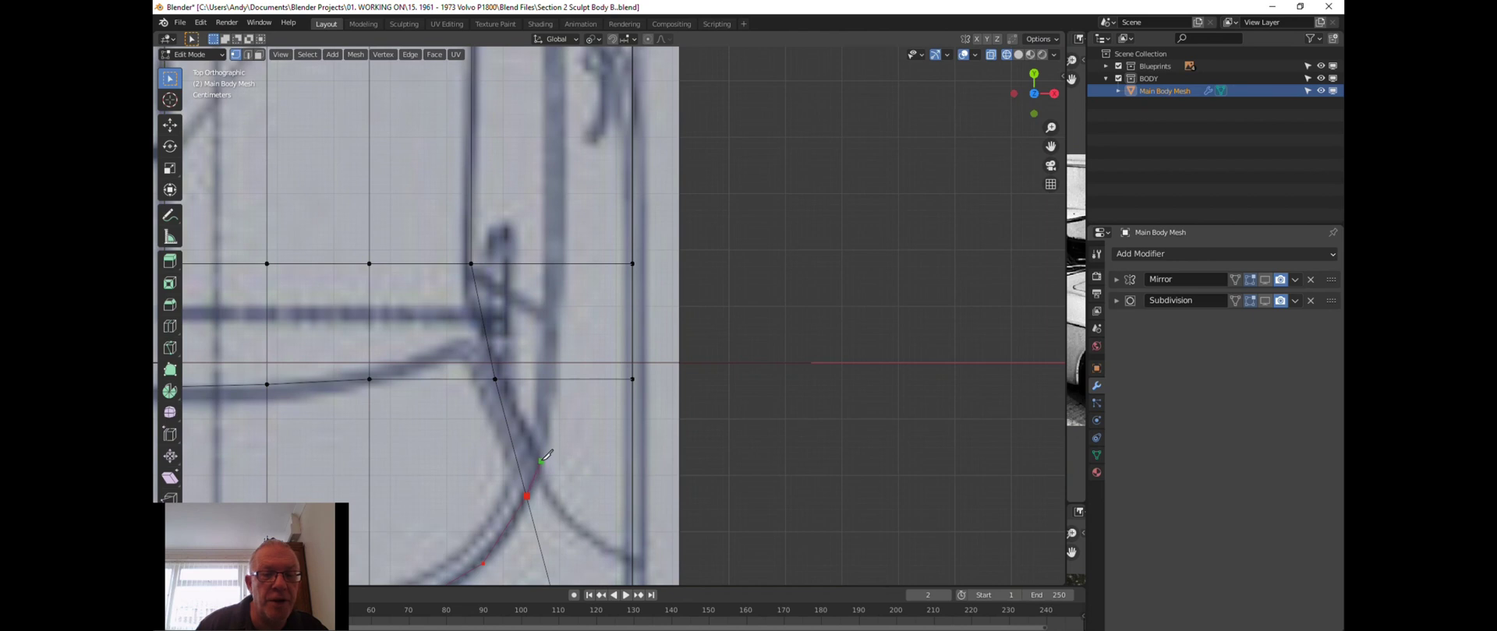
left_click(543, 461)
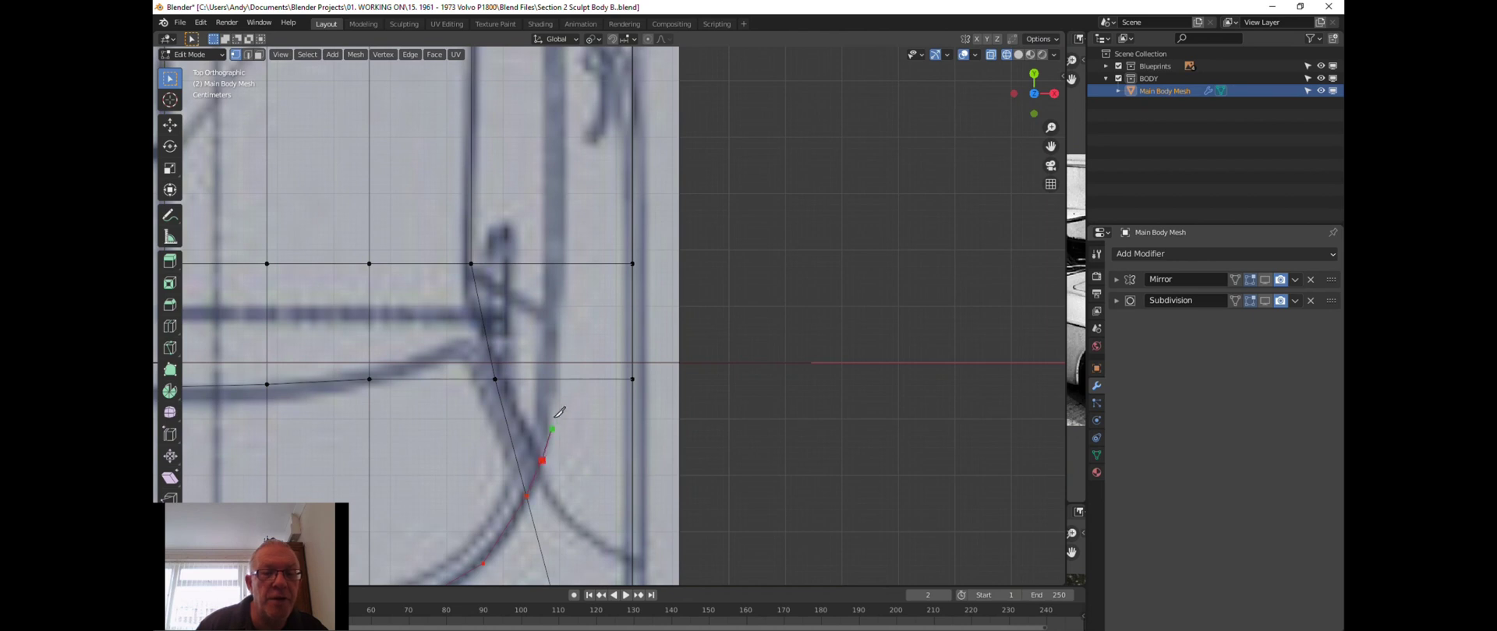
left_click(559, 379)
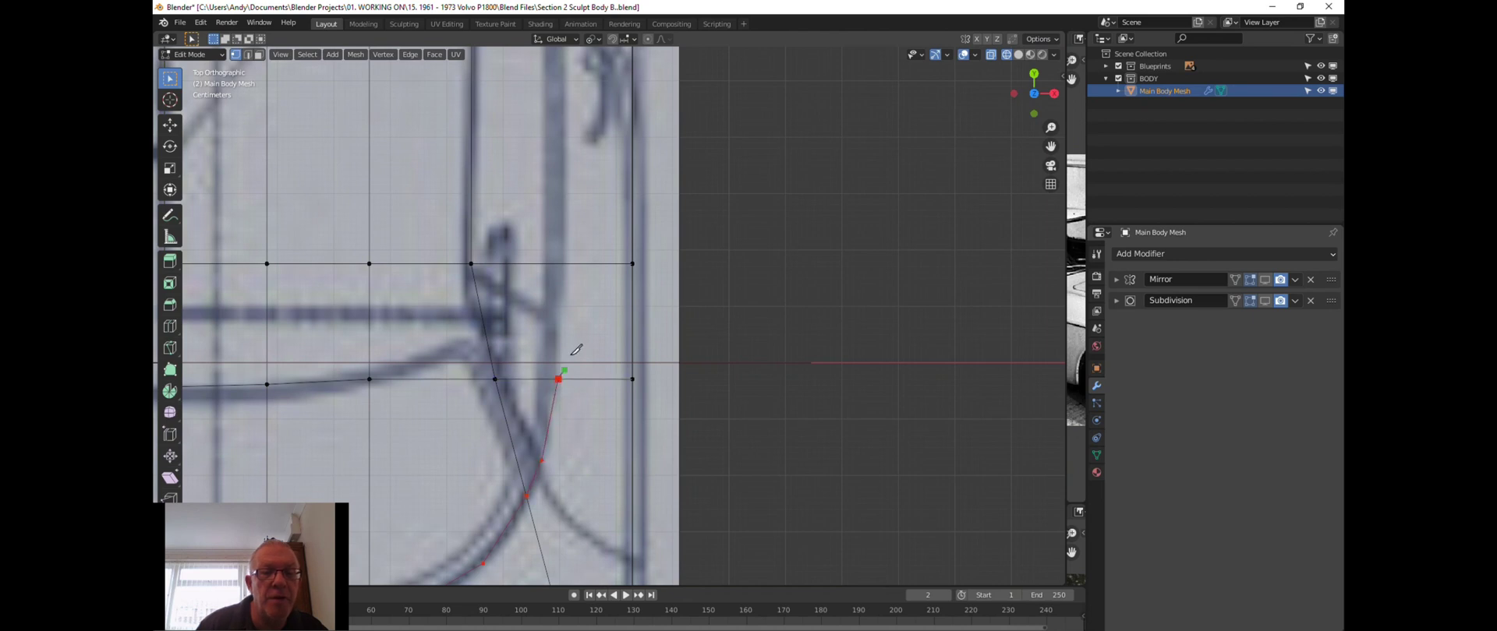
left_click(563, 264)
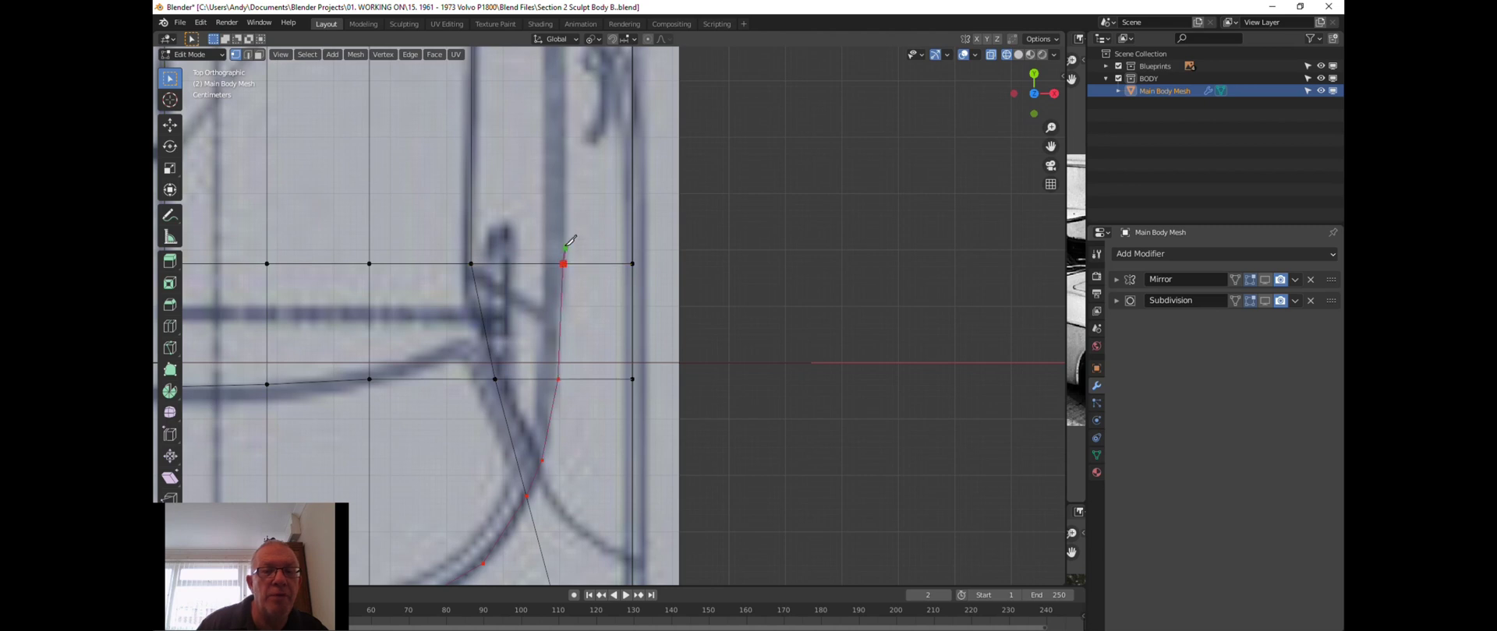
middle_click_drag(542, 194, 568, 407, "shift")
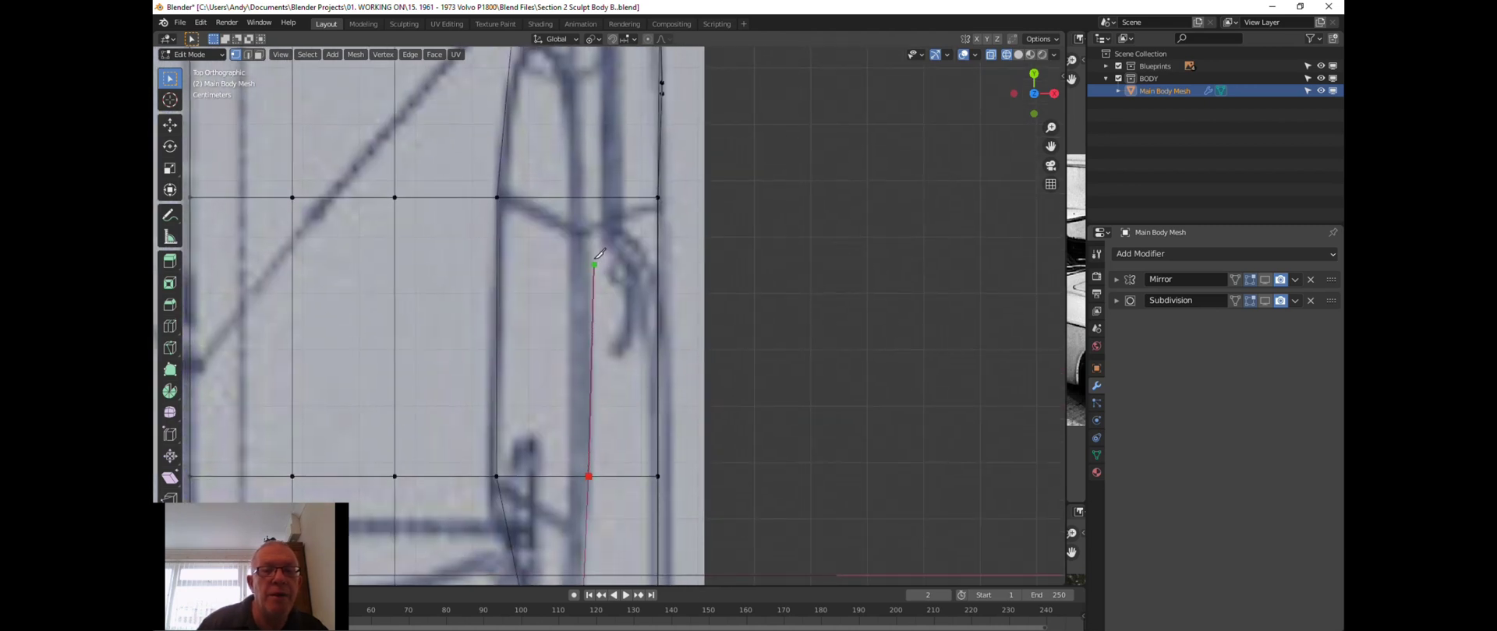
left_click(587, 199)
middle_click_drag(571, 155, 548, 275, "shift")
scroll(558, 243, "down", 1)
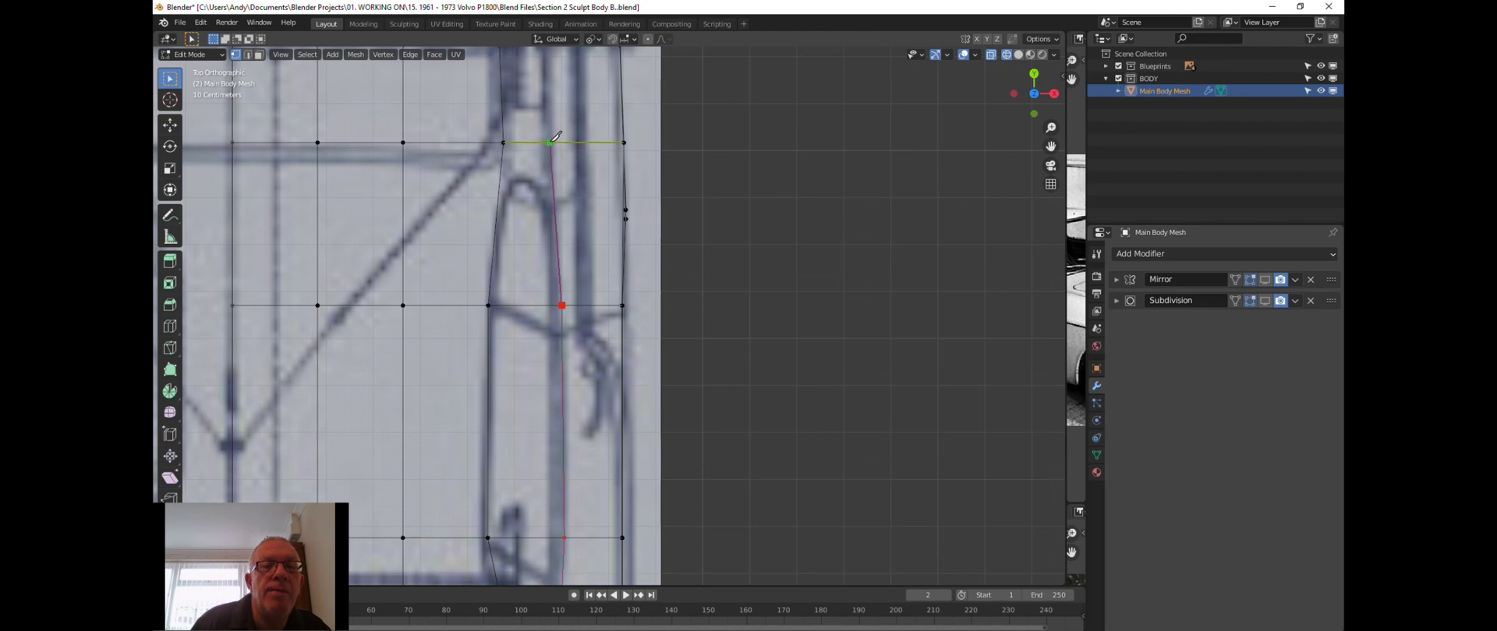
middle_click_drag(555, 137, 533, 307, "shift")
left_click(527, 312)
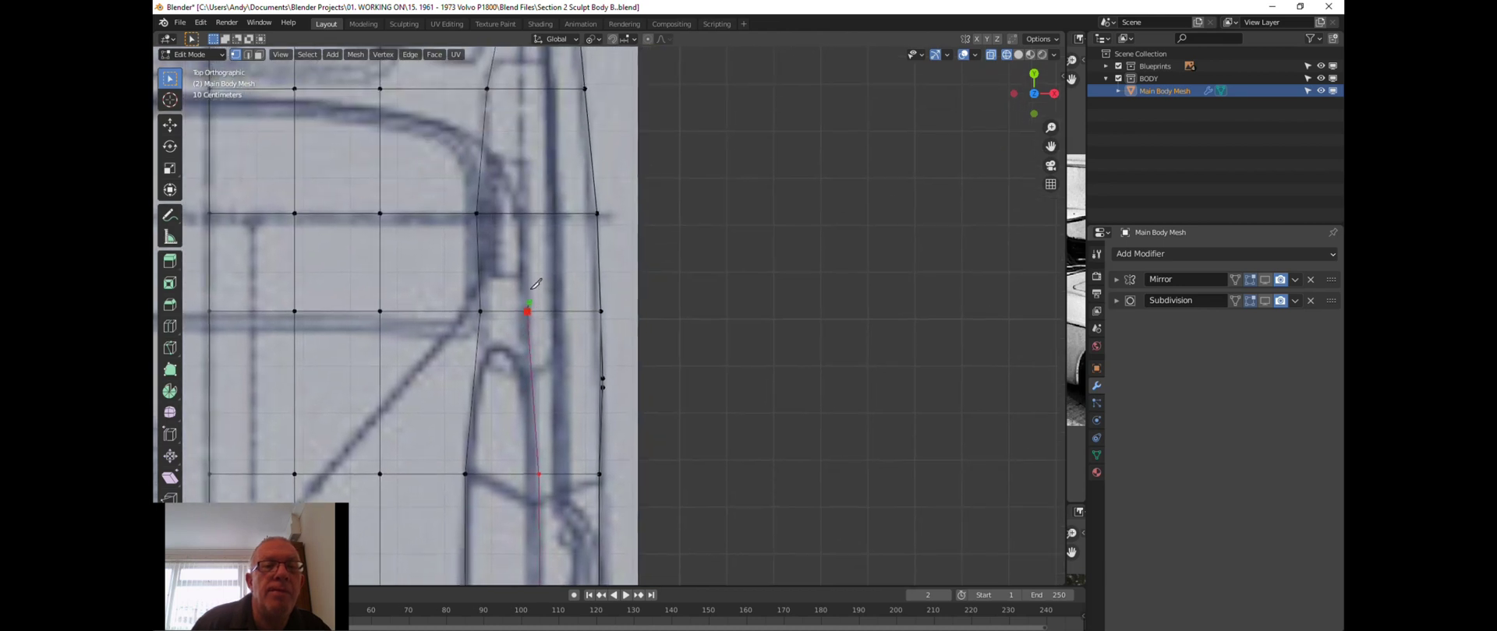
left_click(522, 211)
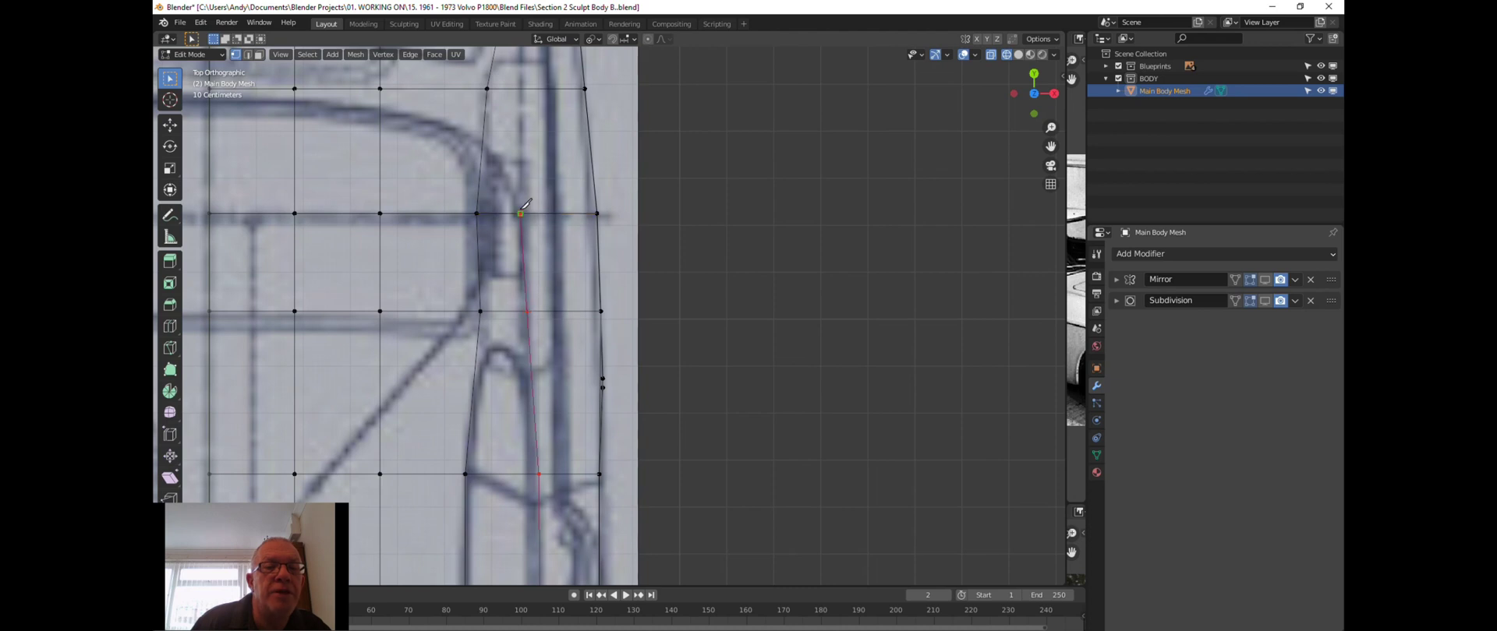
Trace the knife cut around the rear window's outer corner and along its rear edge to the centre line, completing the cut.
left_click(485, 136)
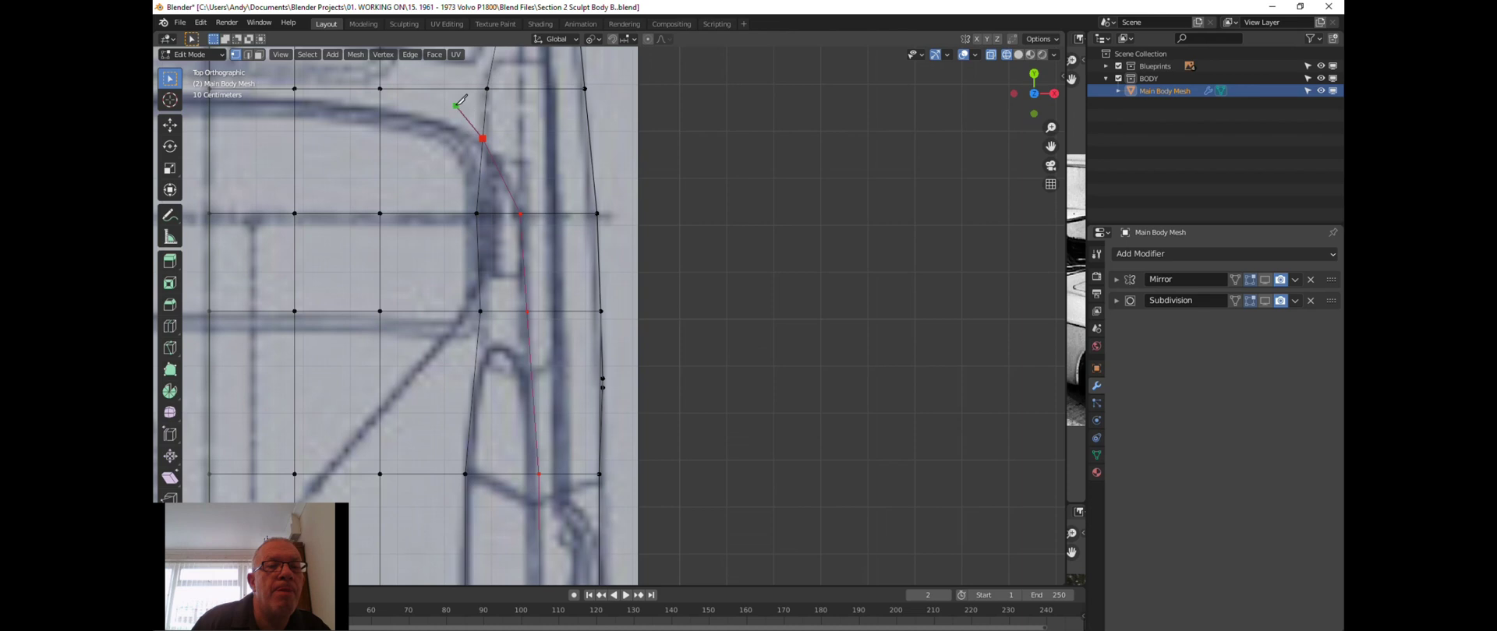
scroll(444, 113, "down", 1)
left_click(398, 104)
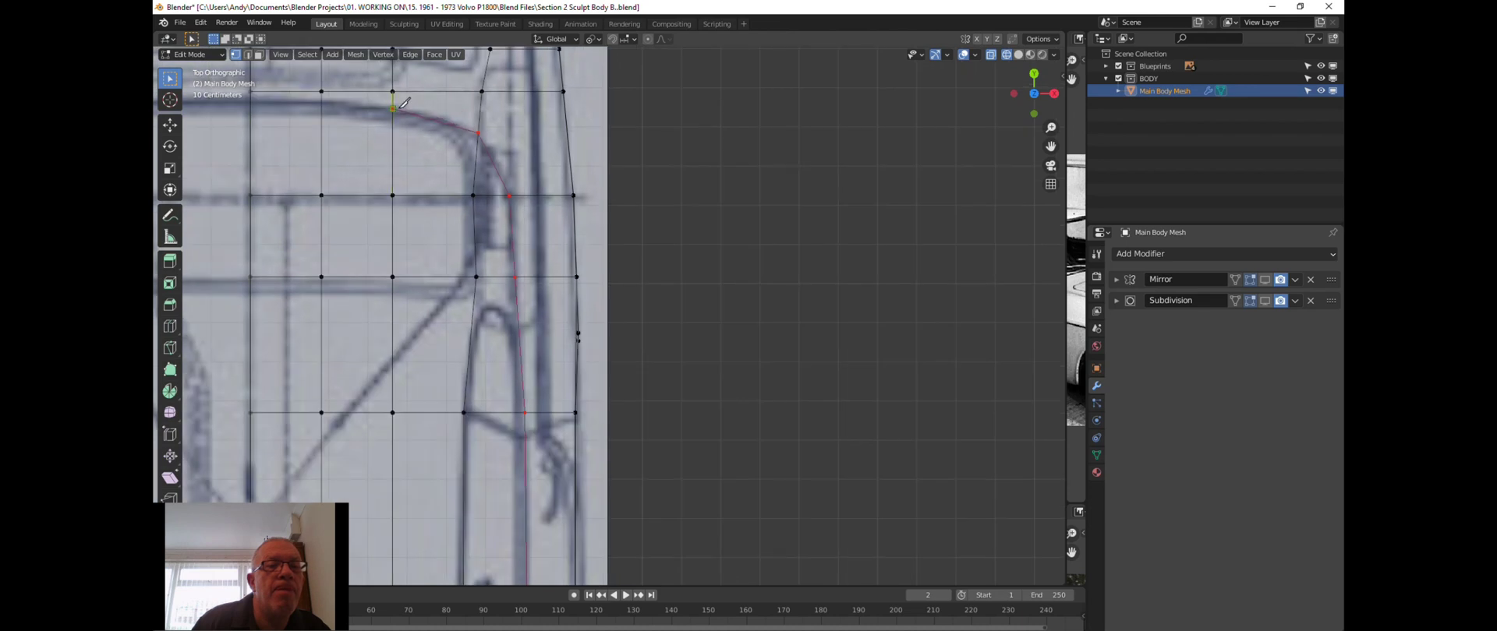
middle_click_drag(329, 111, 488, 124, "shift")
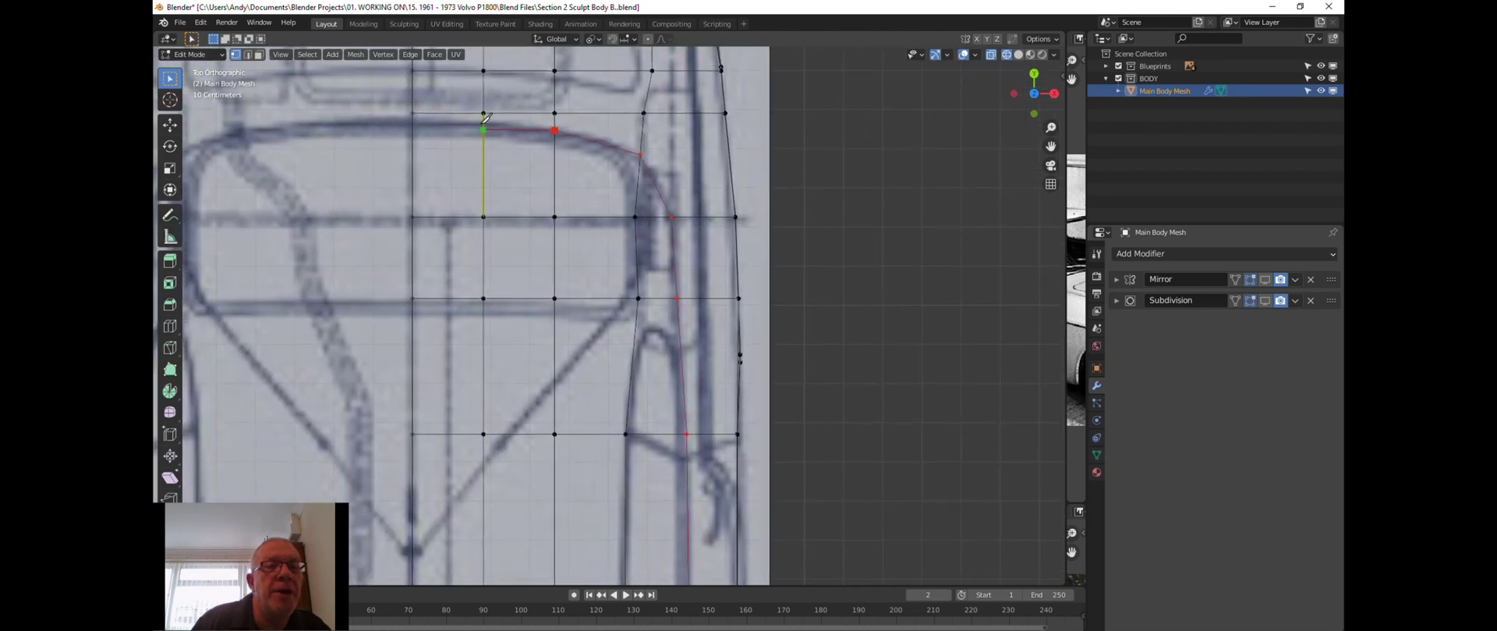
left_click(484, 119)
left_click(412, 120)
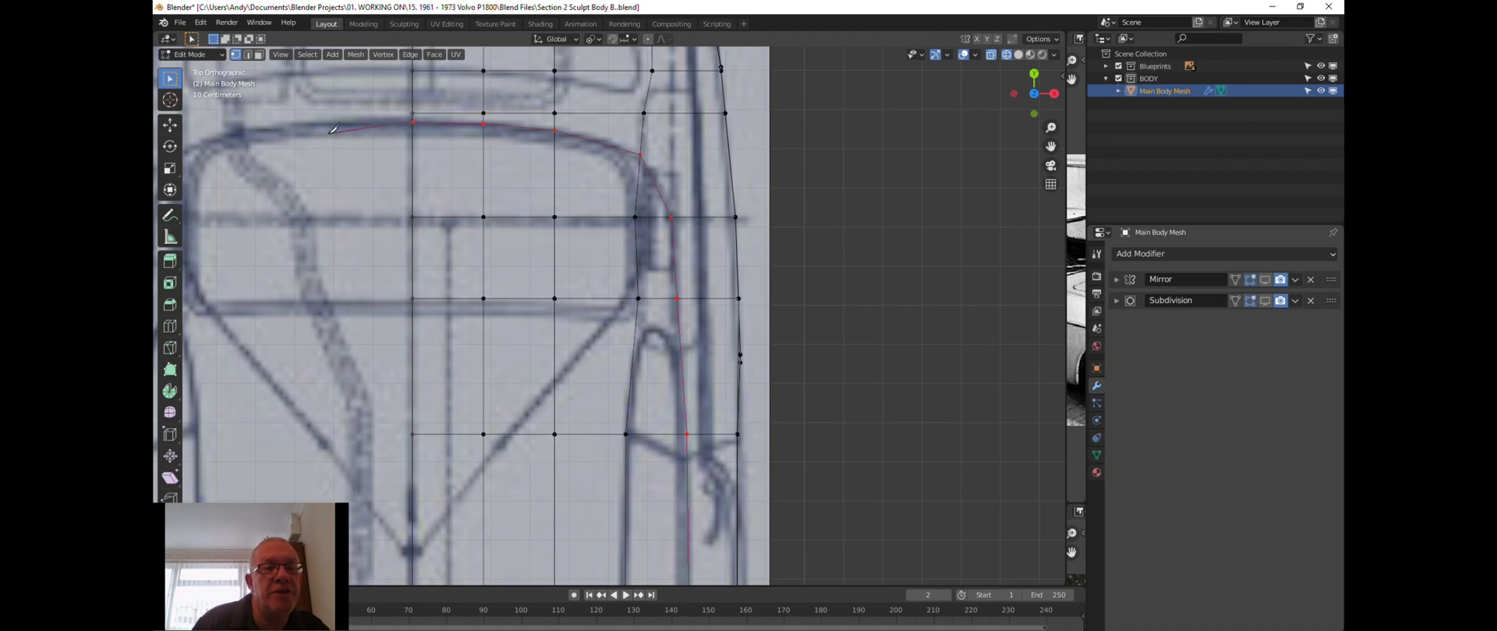
key("Return")
Inspect the new window-line cut on the body in perspective with Solid shading.
scroll(395, 134, "down", 4)
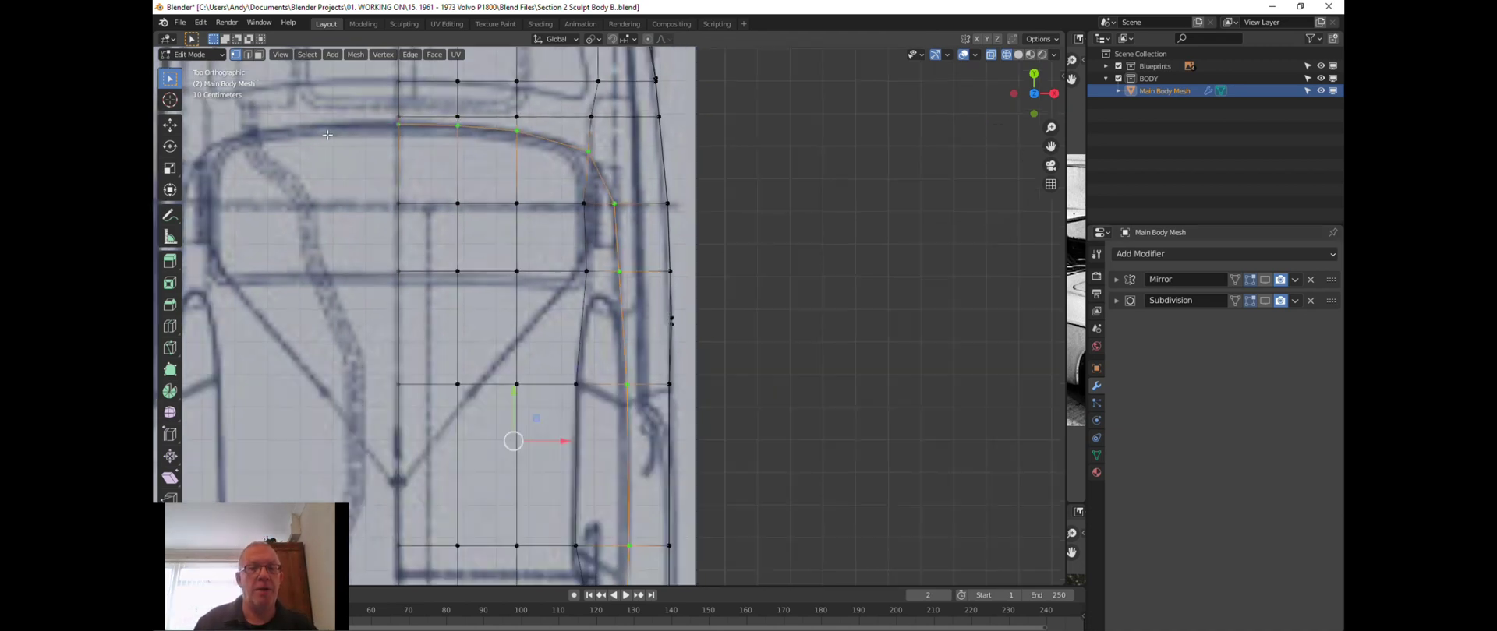
mouse_move(396, 138)
middle_mouse_down()
mouse_move(396, 115)
mouse_move(507, 221)
middle_mouse_up()
key("z")
left_click(583, 219)
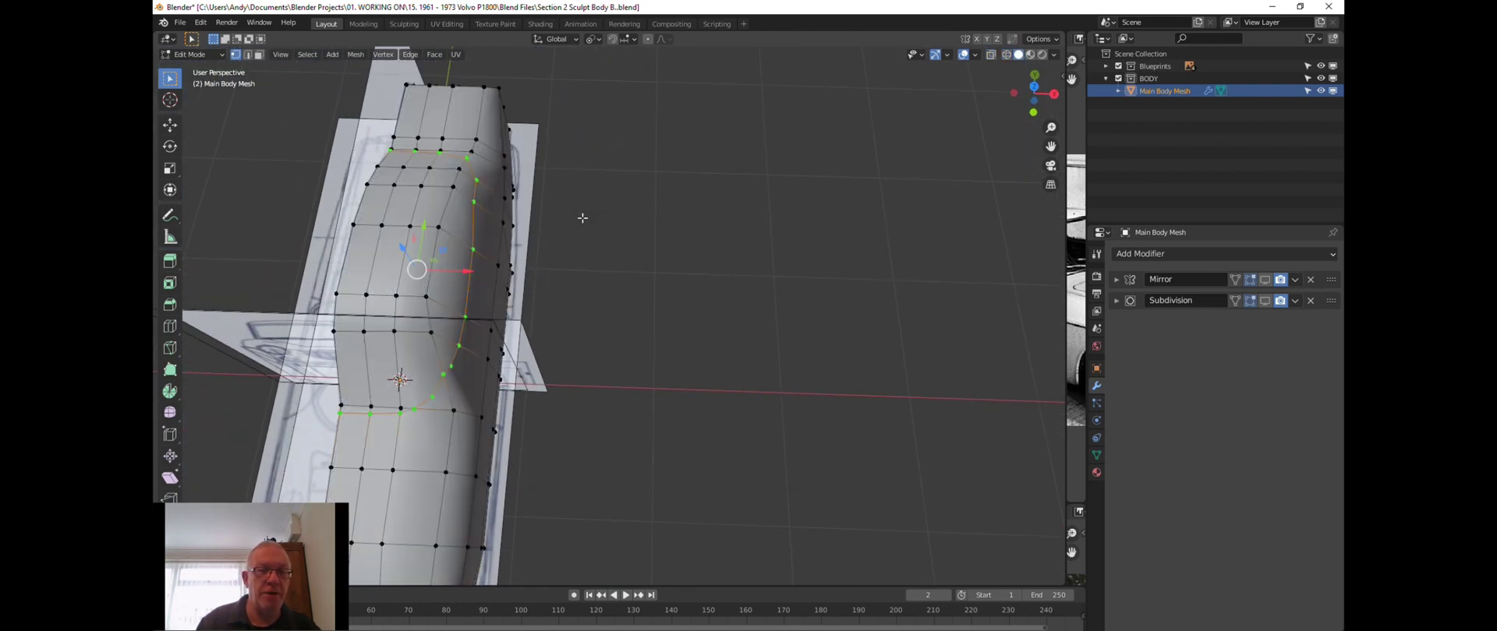
middle_click_drag(714, 210, 603, 152)
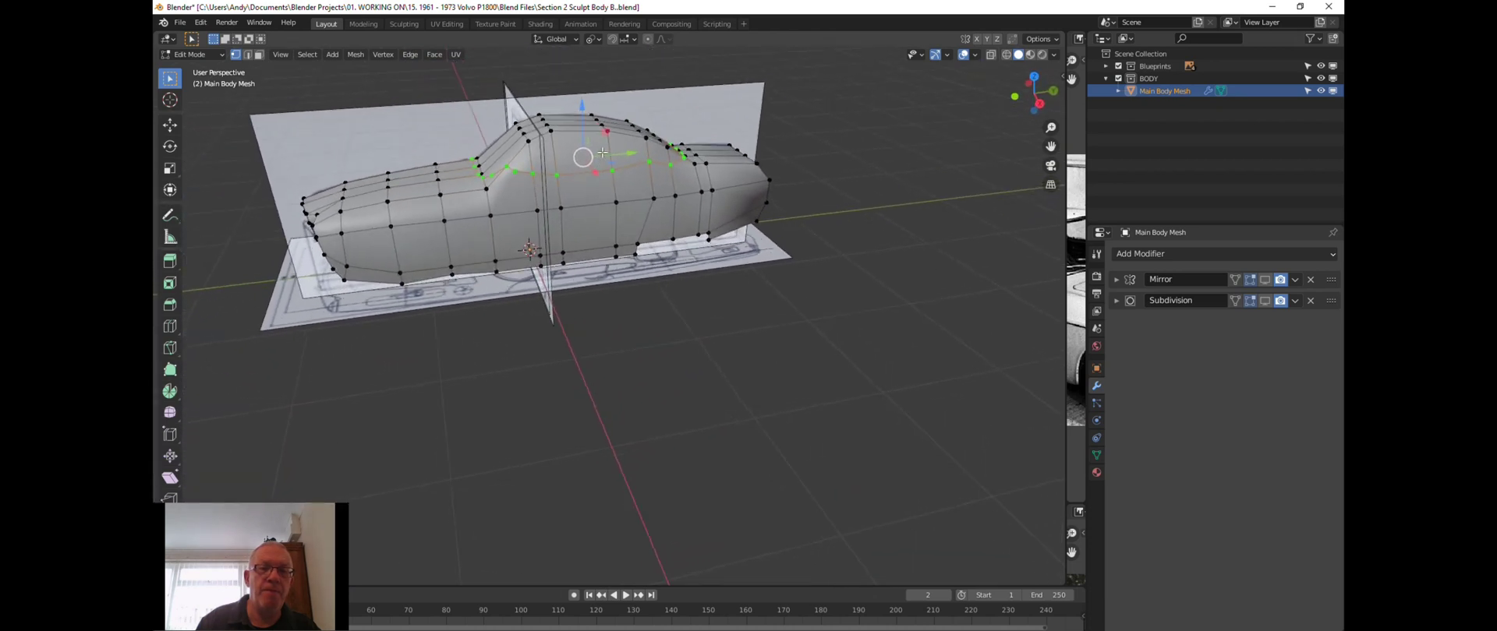
scroll(602, 153, "up", 3)
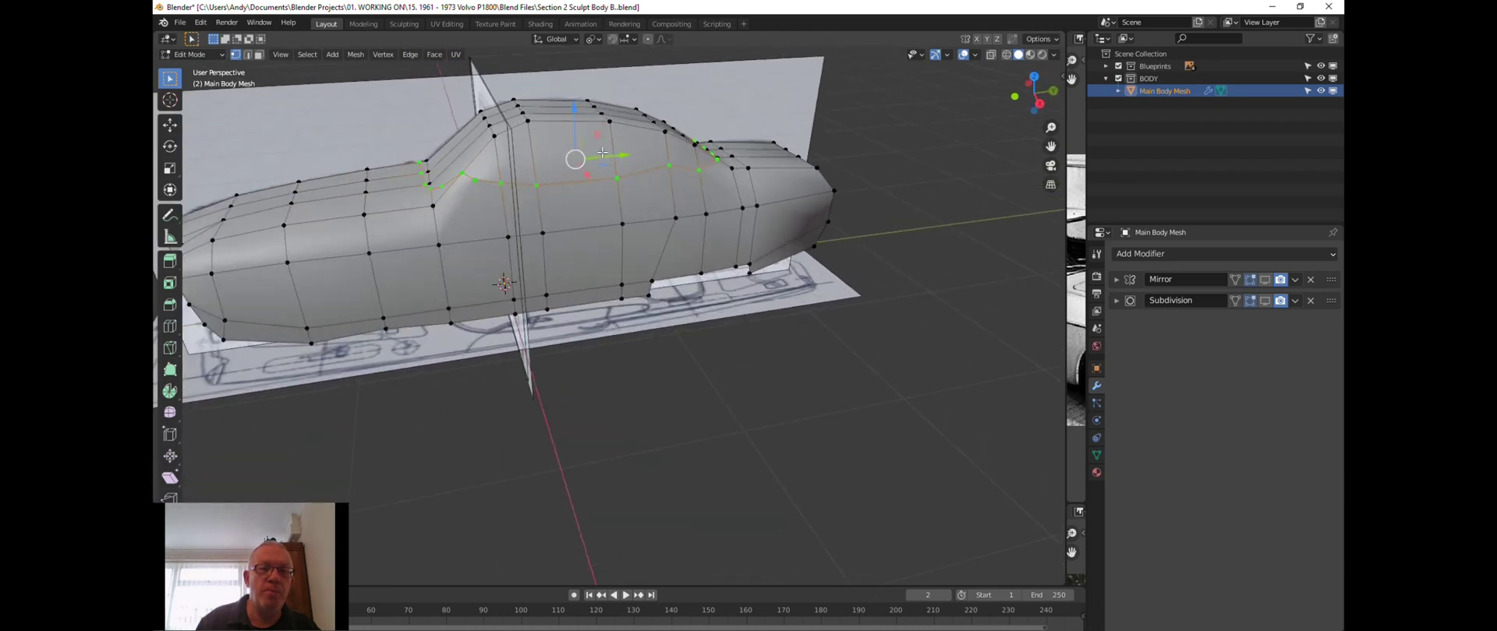
Lower the cut vertex near the windscreen's base vertically to the blueprint's waistline in the right view with Wireframe shading.
key("KP_3")
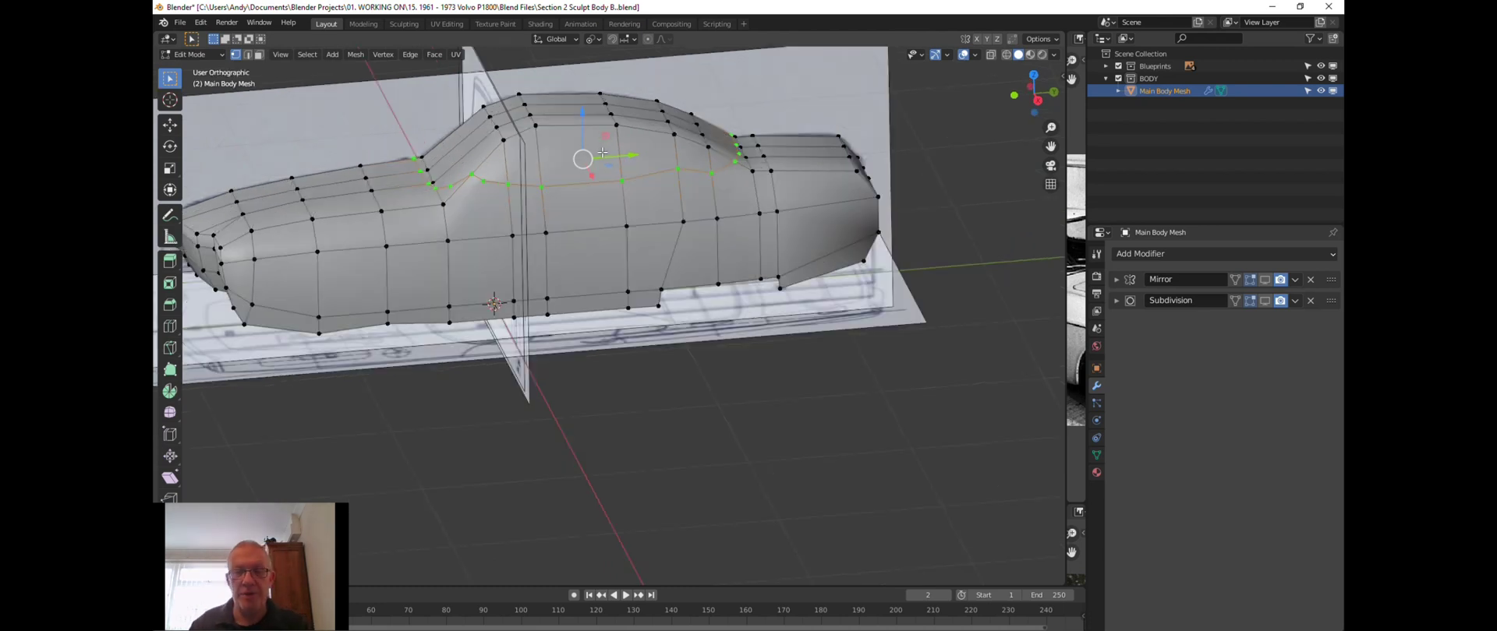
key("z")
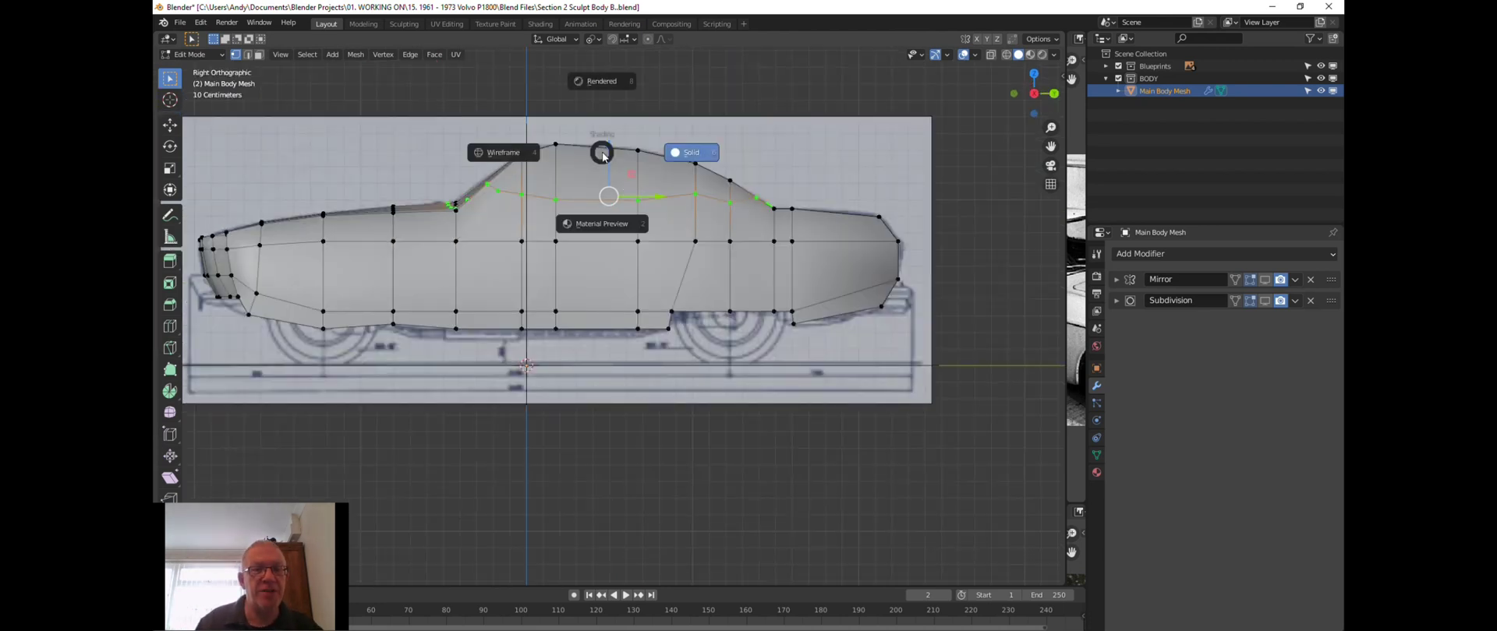
left_click(508, 160)
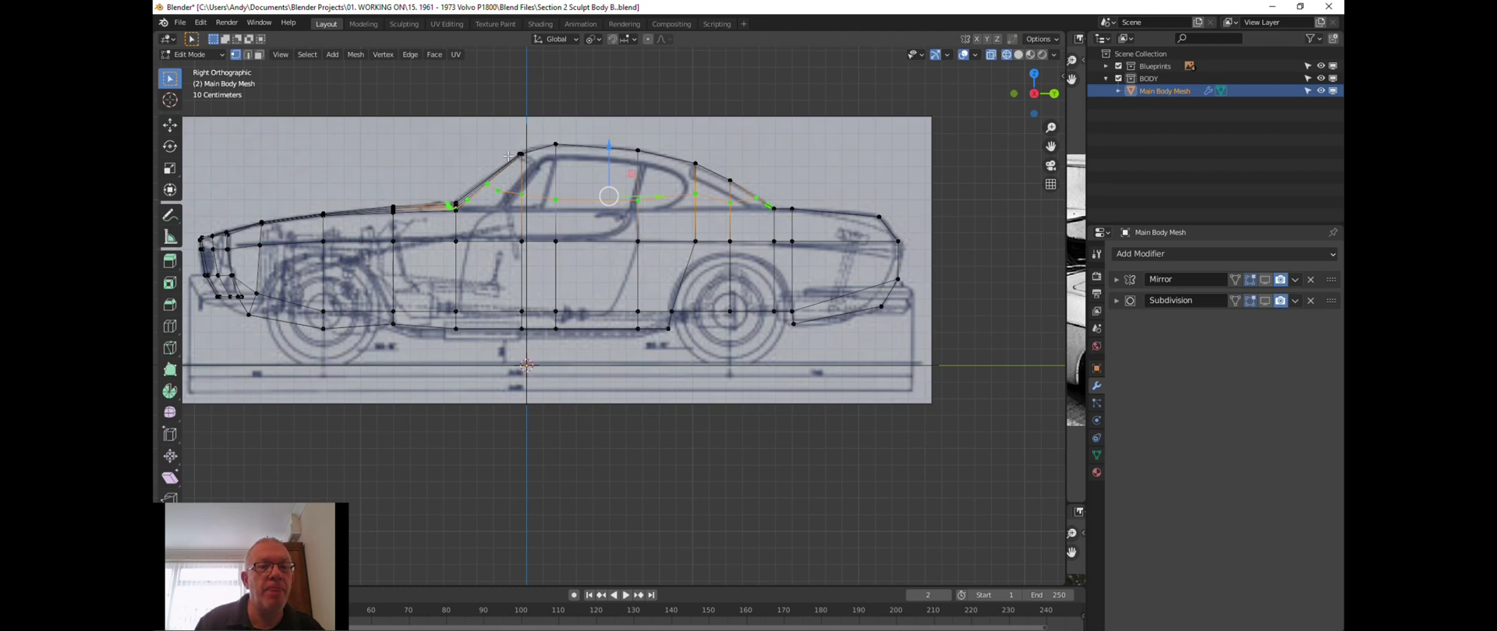
scroll(508, 158, "up", 3)
scroll(507, 156, "up", 2)
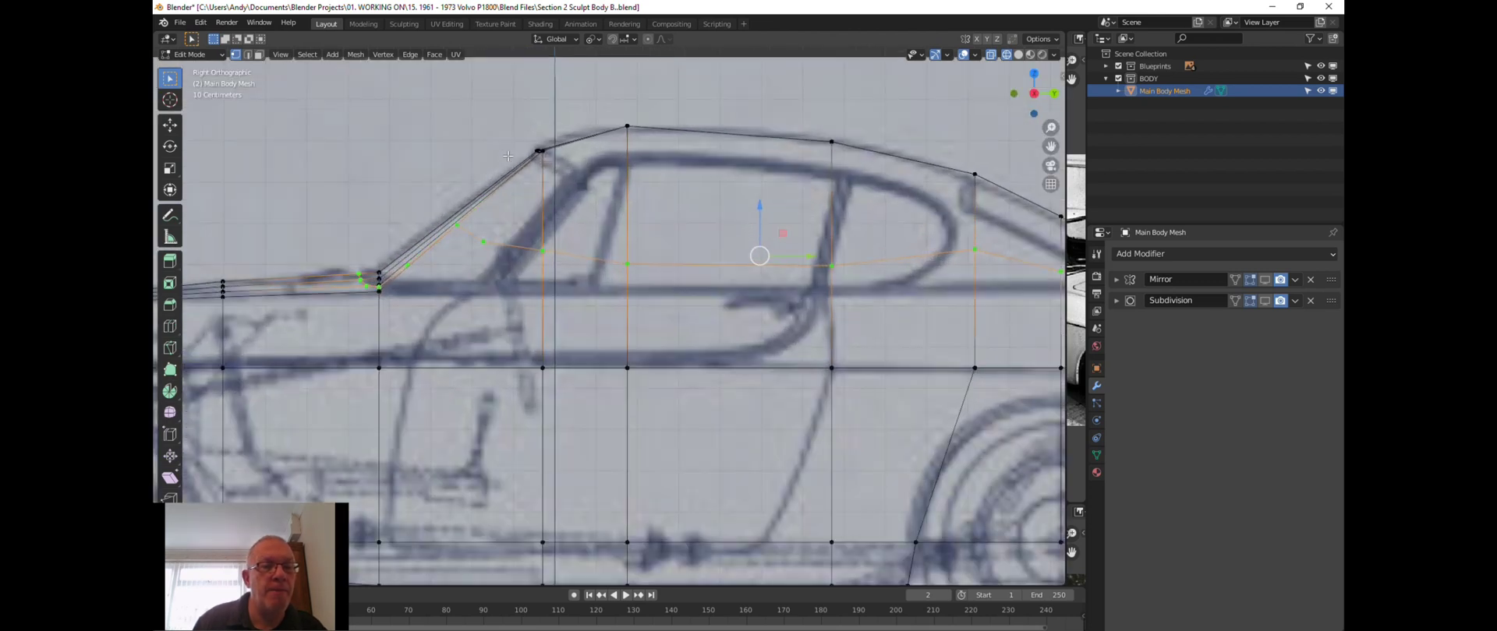
left_click(407, 266)
left_click_drag(408, 223, 406, 252)
Try lowering the cut vertex at the windscreen's outer corner vertically to the waistline, and undo that move.
left_click(459, 222)
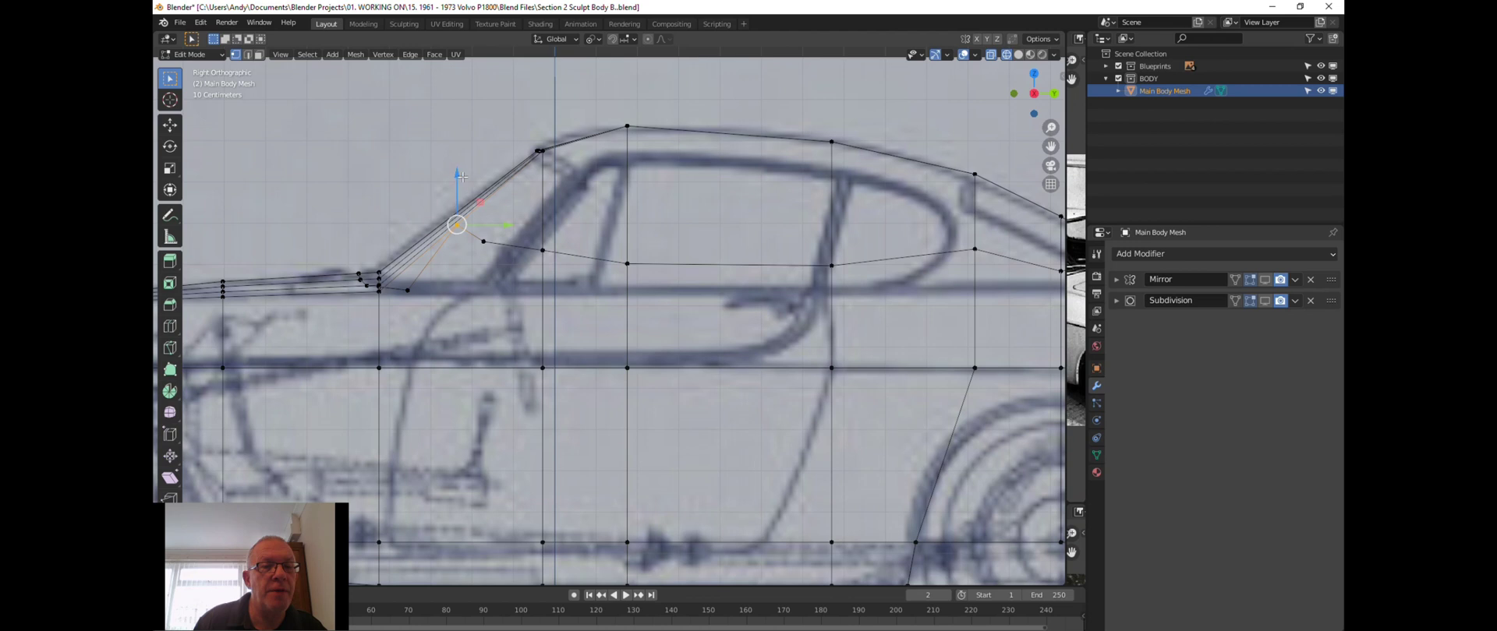
left_click_drag(462, 177, 453, 226)
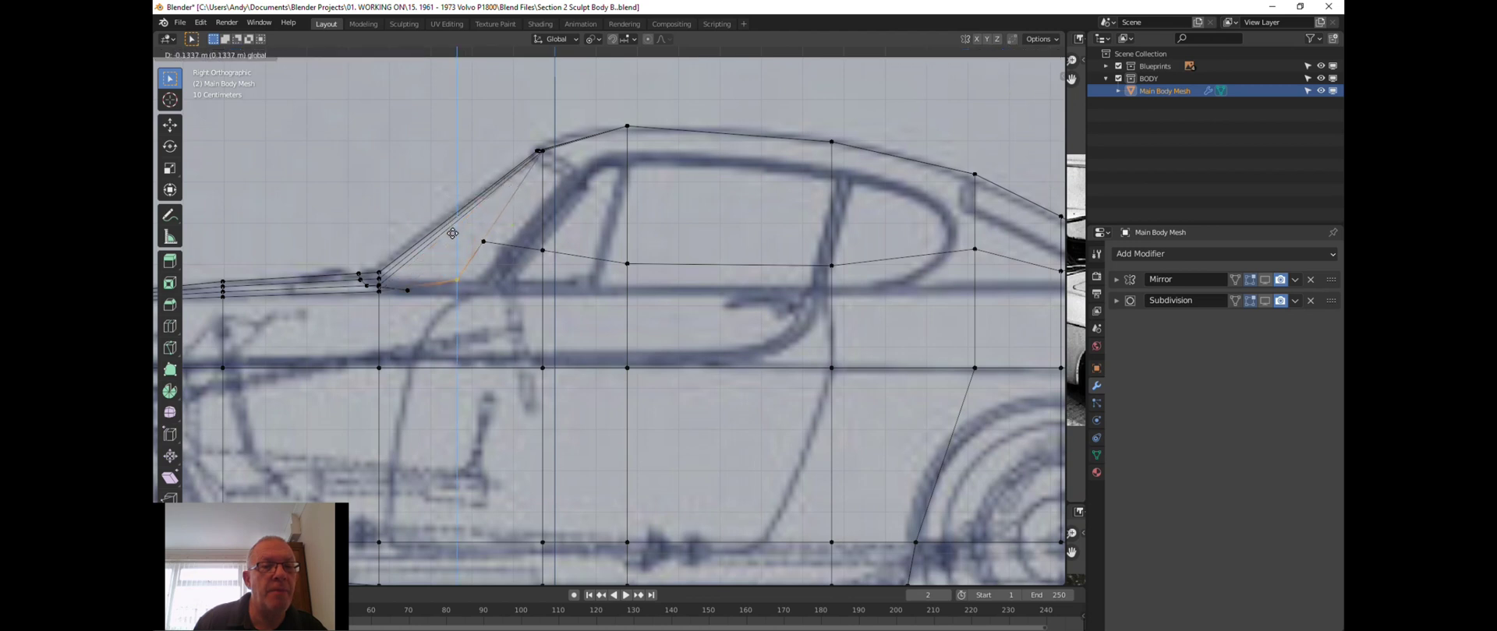
left_click_drag(452, 231, 452, 231)
middle_click_drag(453, 231, 549, 287)
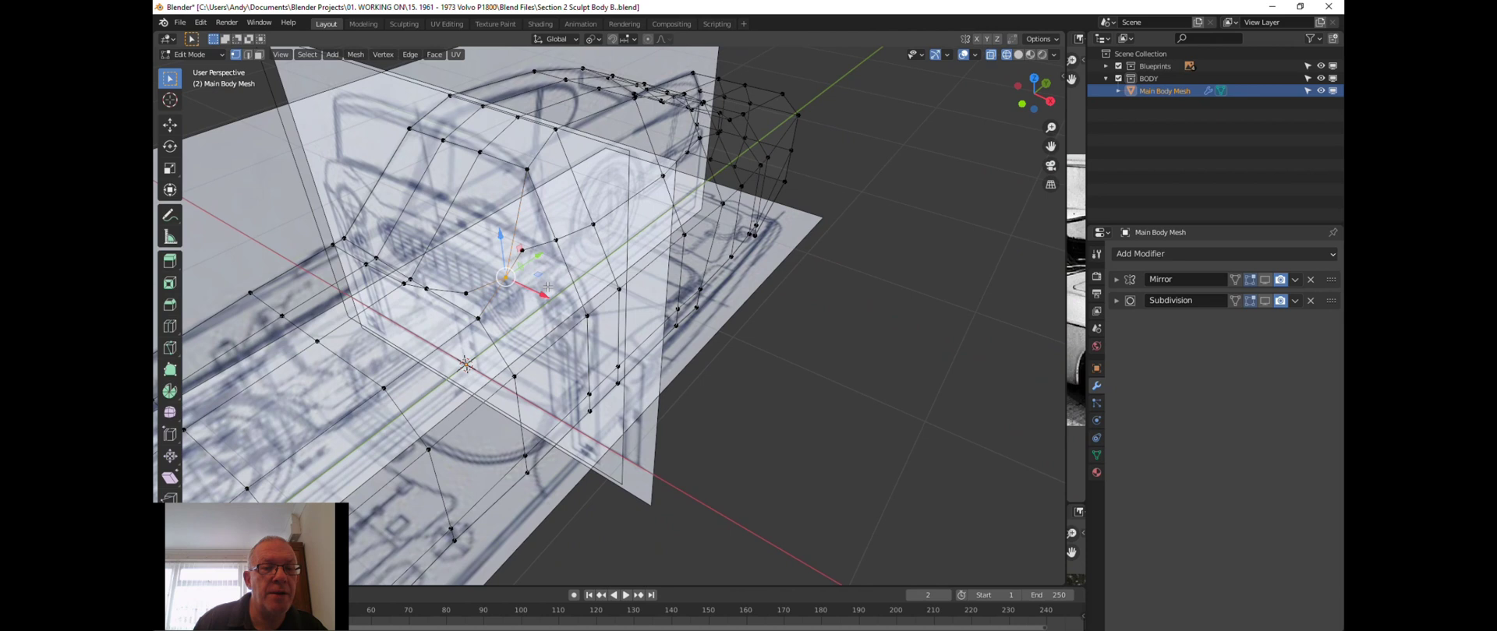
key("ctrl+z")
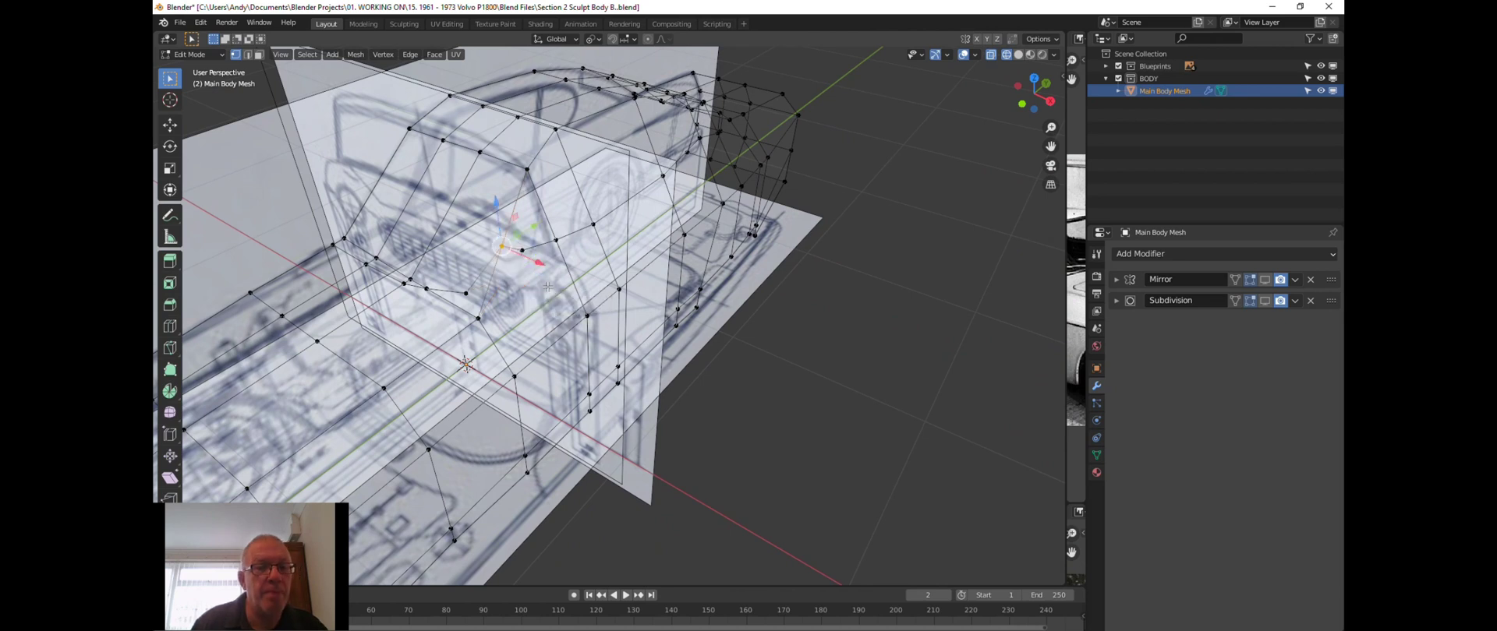
Examine the cut around the windscreen corner over the top blueprint and in perspective with Solid shading.
middle_click_drag(548, 287, 483, 218)
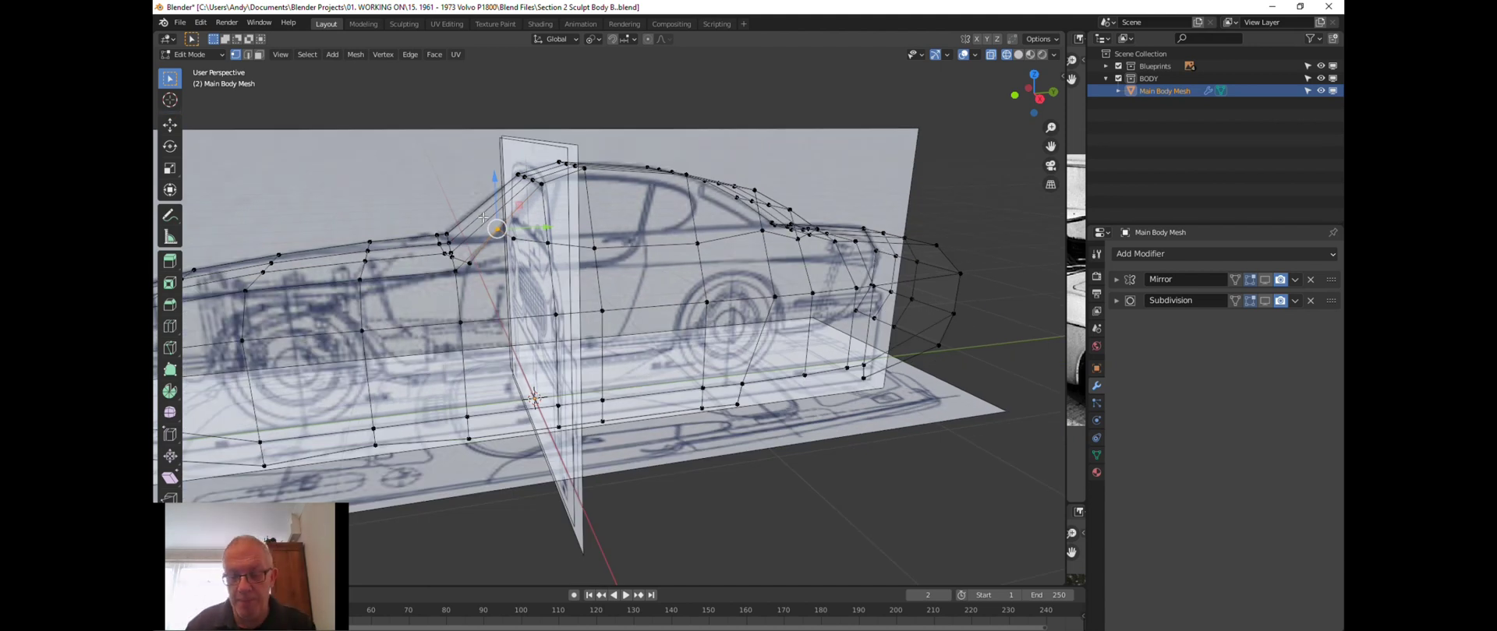
key("KP_7")
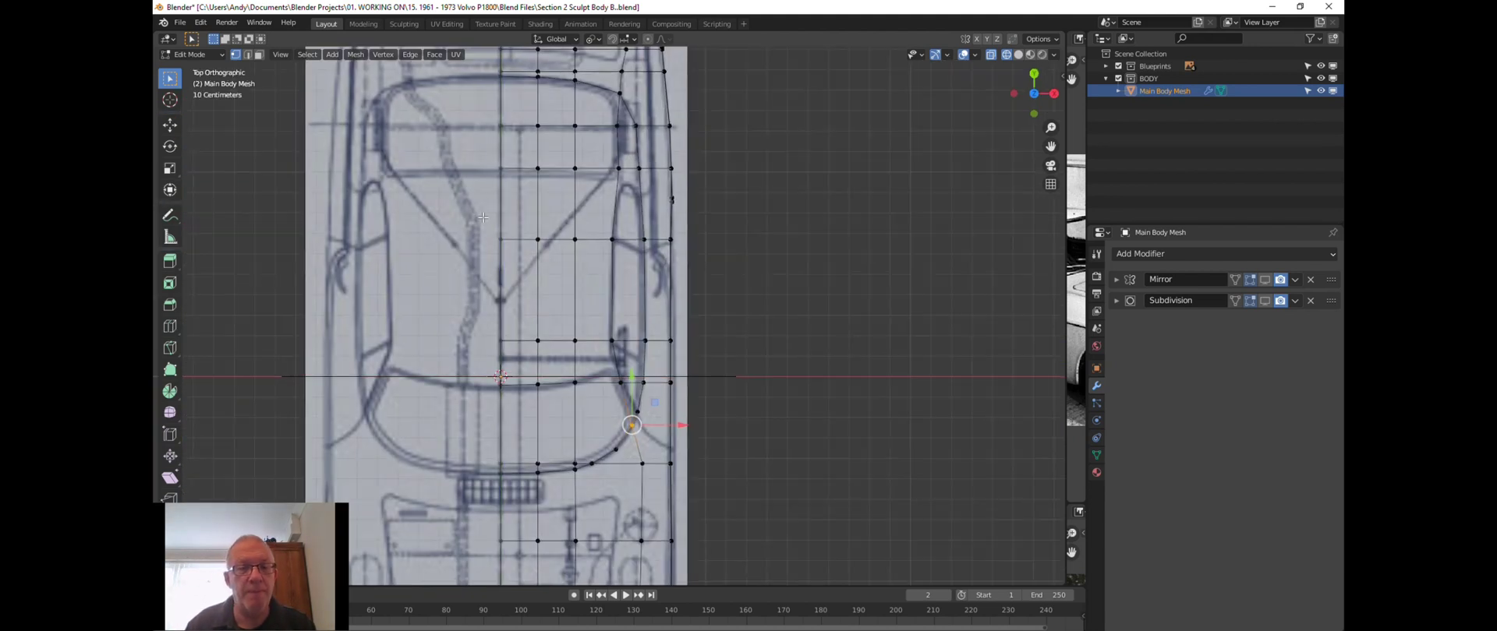
scroll(499, 207, "down", 1)
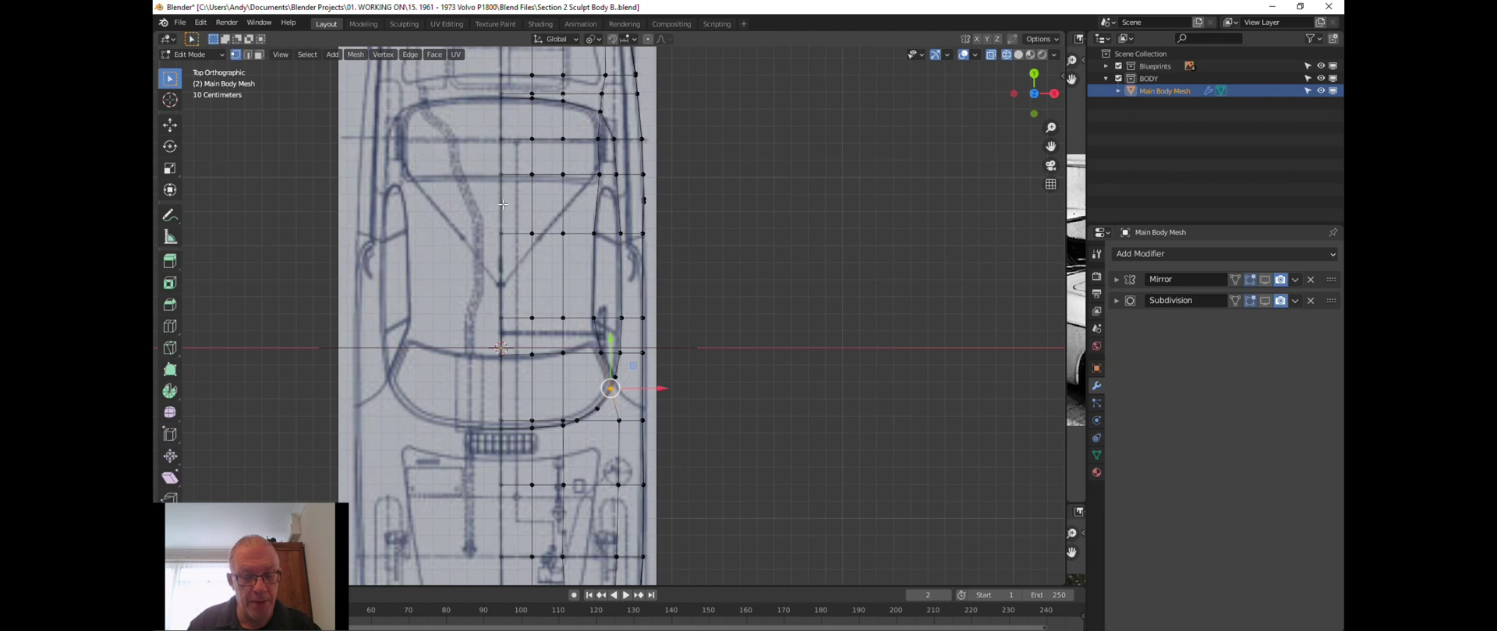
key("z")
left_click(602, 205)
middle_click_drag(598, 181, 613, 152)
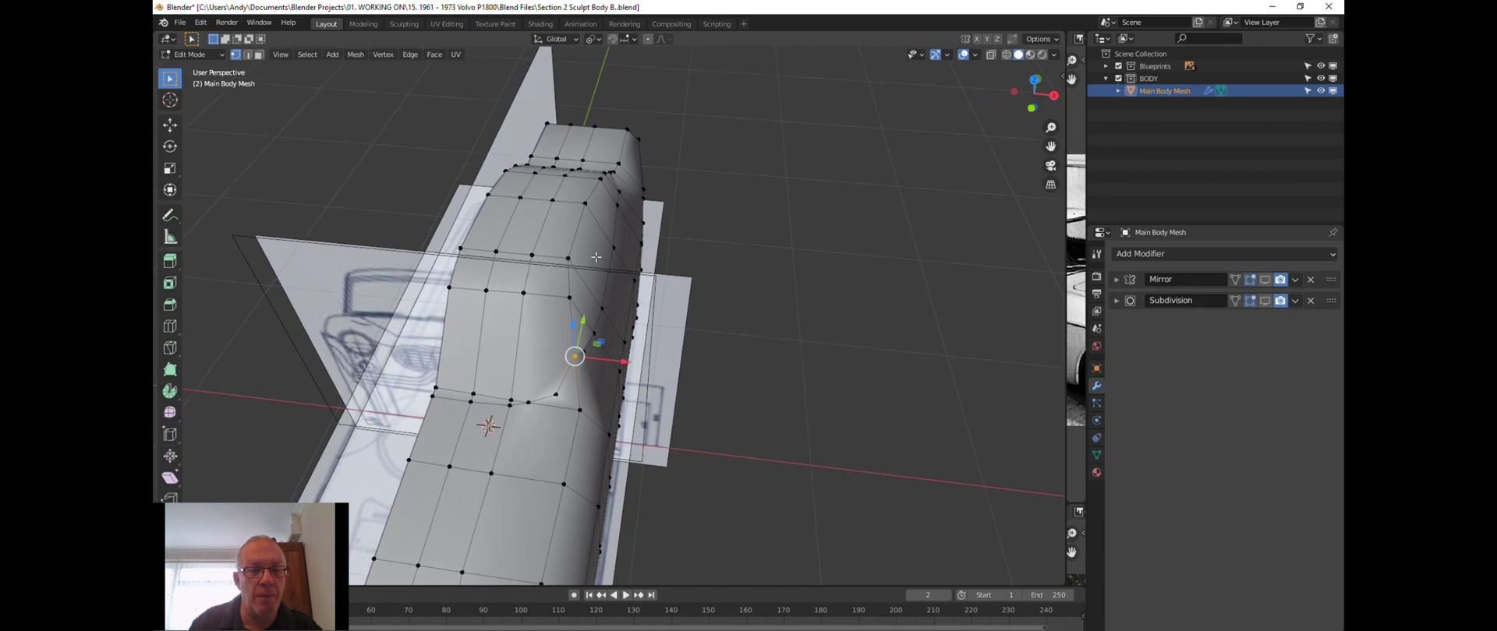
mouse_move(595, 256)
middle_mouse_down()
mouse_move(546, 211)
mouse_move(597, 229)
mouse_move(594, 247)
middle_mouse_up()
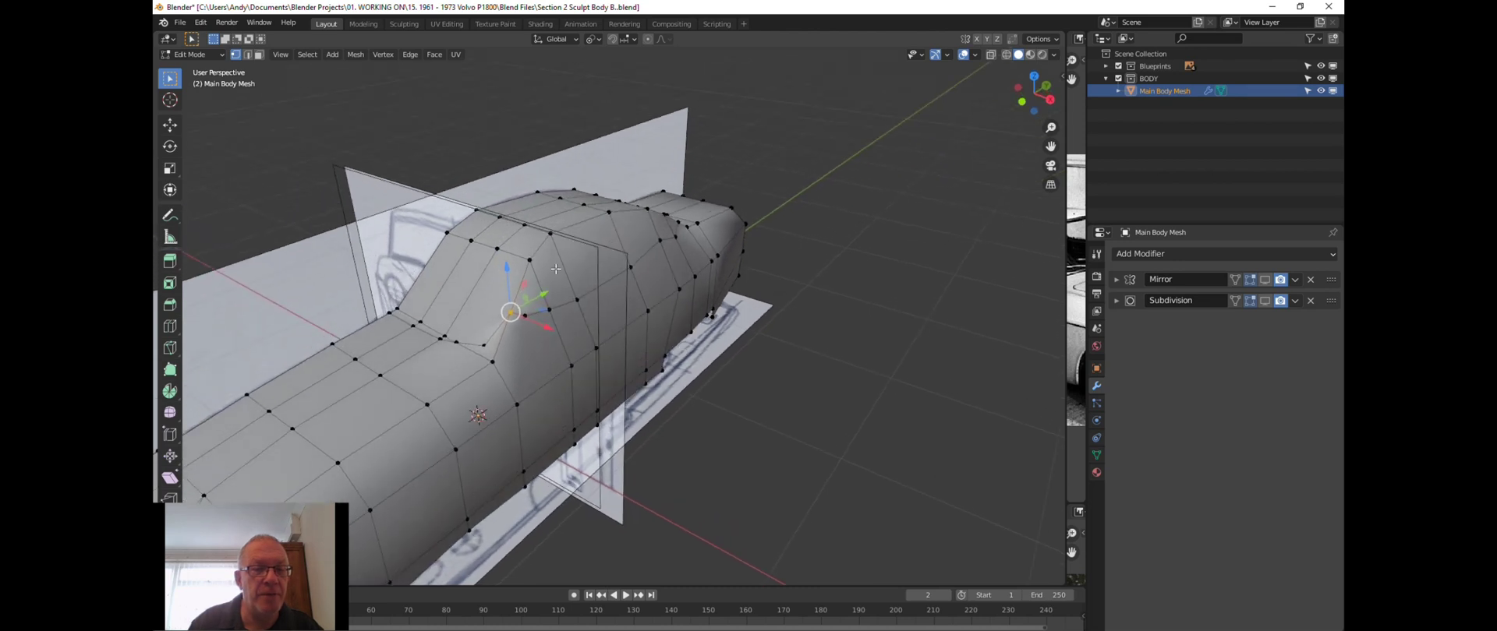
Connect the cut vertex inboard of the windscreen's lower corner to the windscreen's upper vertex and to the bonnet vertex in front of it.
scroll(539, 296, "down", 3)
scroll(518, 307, "up", 6)
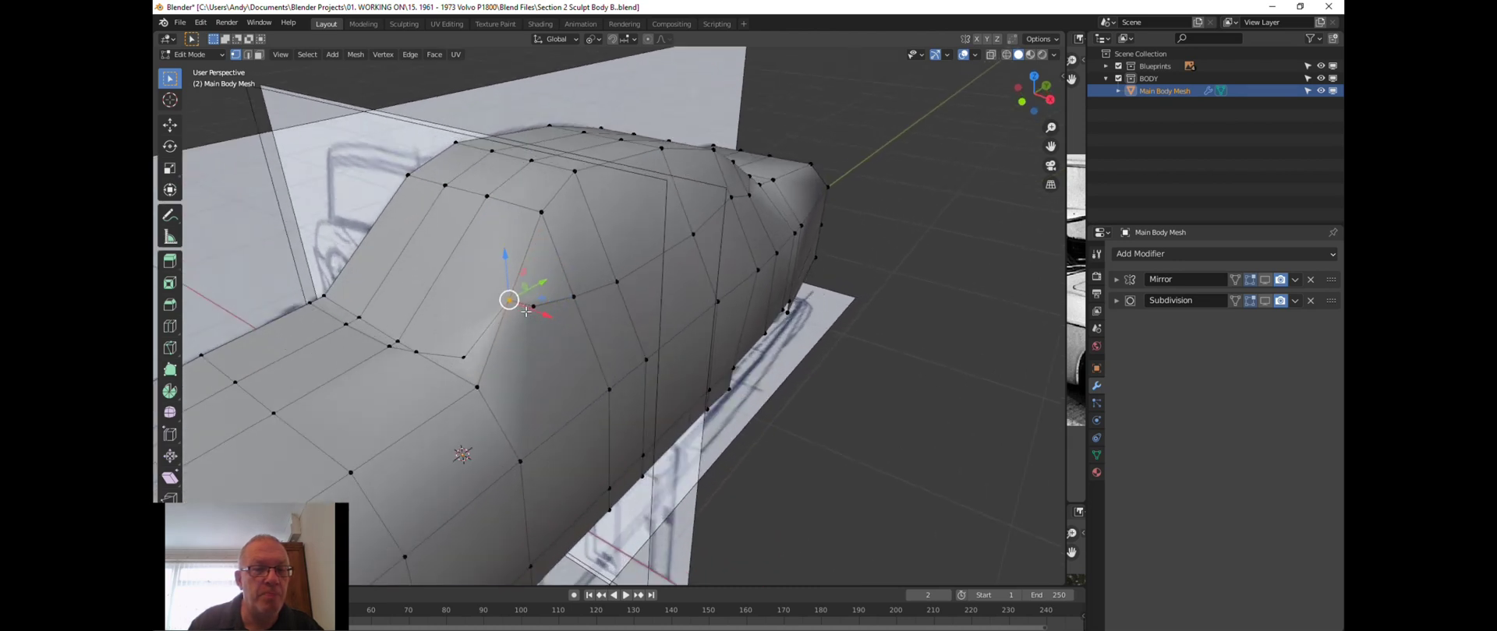
middle_click_drag(524, 310, 532, 278)
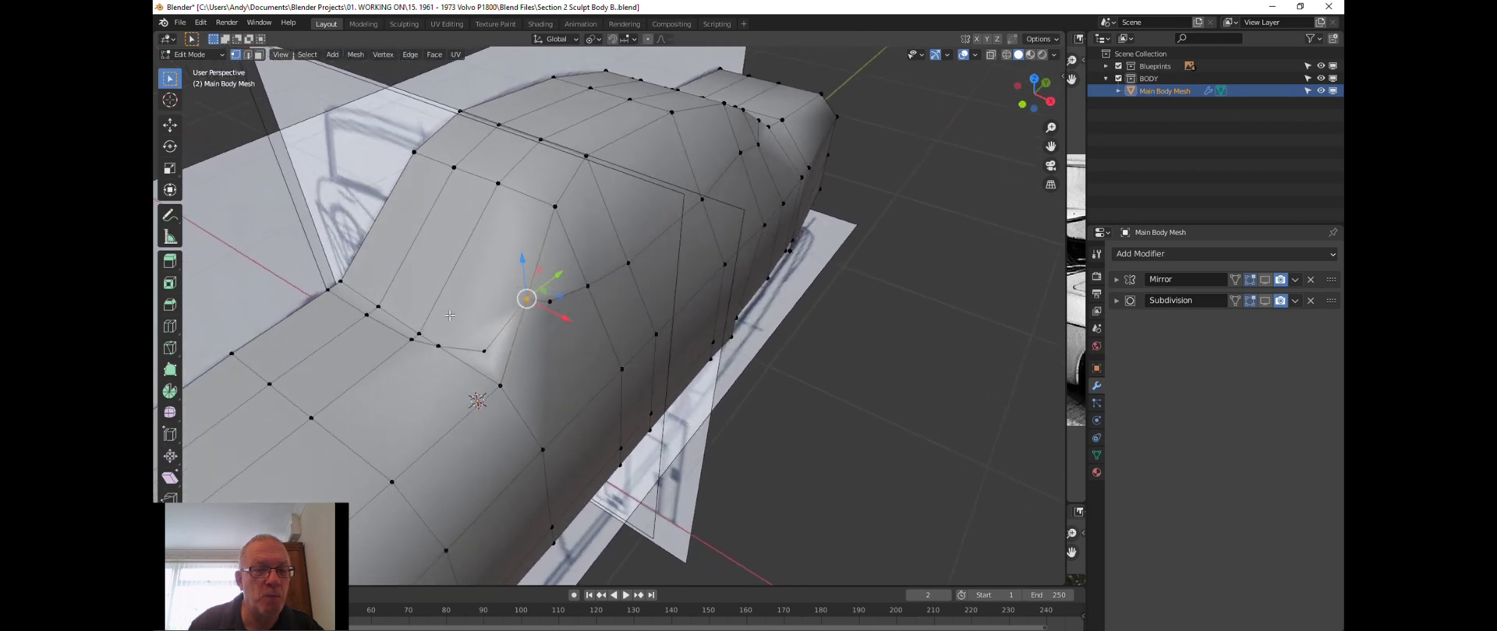
left_click(420, 329)
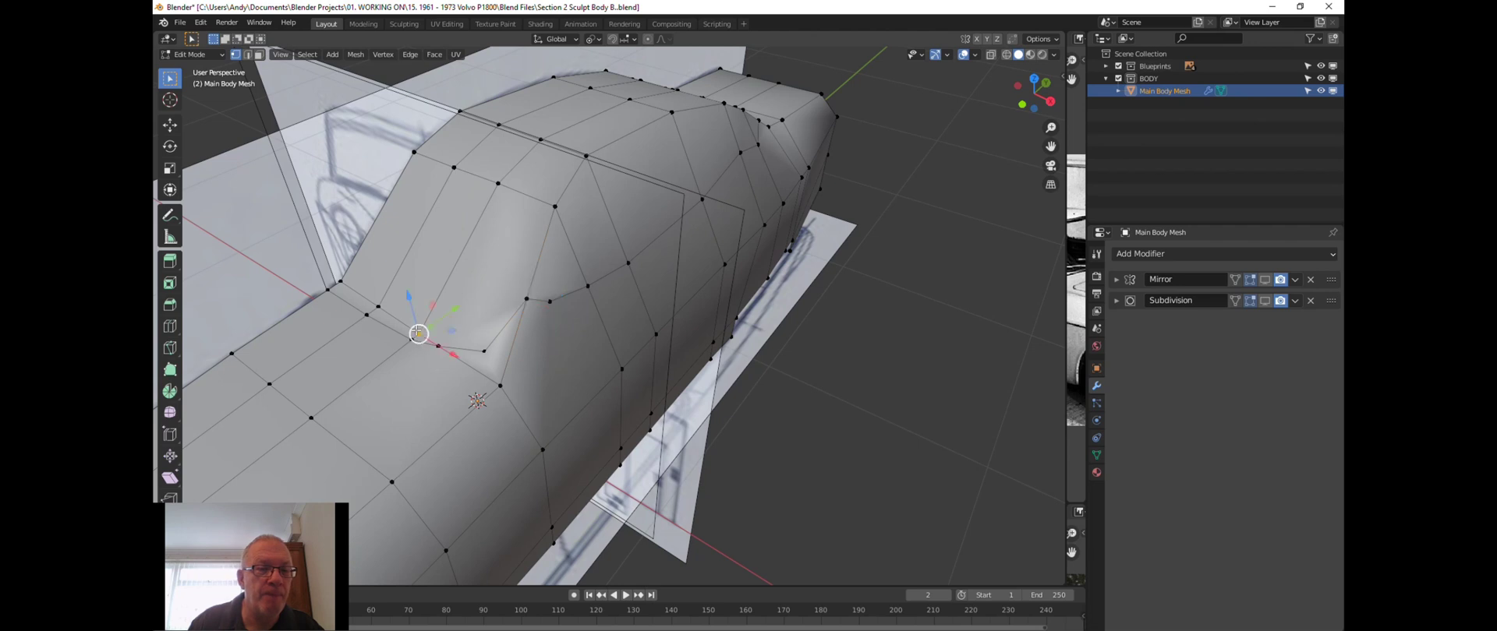
scroll(503, 294, "up", 1)
left_click(503, 294)
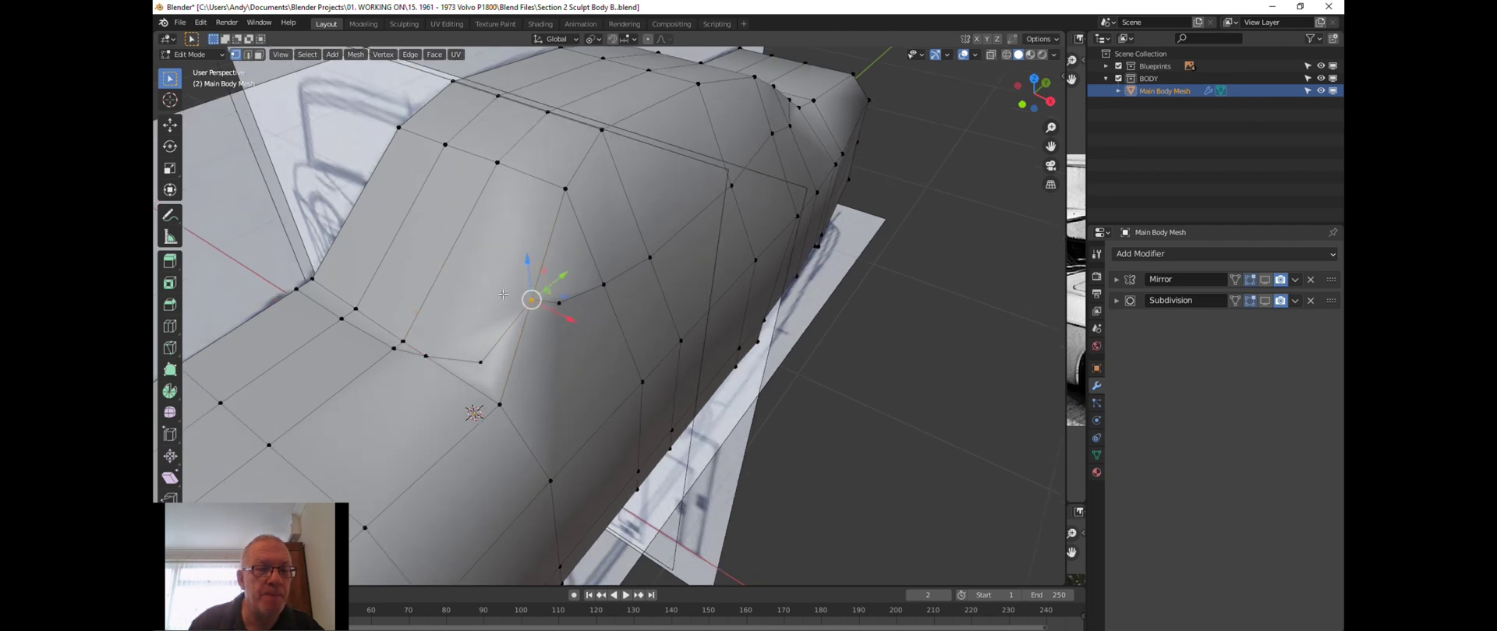
left_click(428, 353)
left_click(490, 179)
left_click(541, 206, "shift")
middle_click_drag(482, 265, 496, 228, "shift")
left_click(482, 258)
left_click(430, 401, "shift")
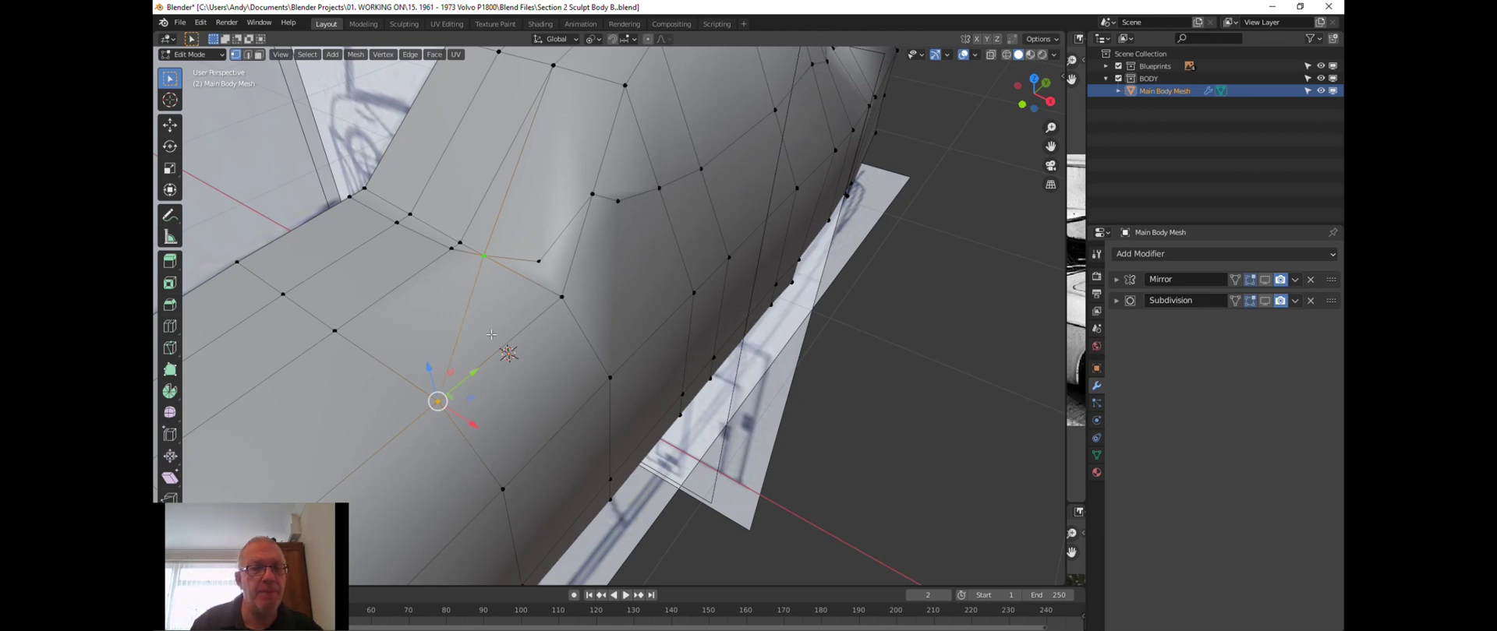
Connect the cut vertex at the windscreen's lower outer corner to the body vertex directly below it.
scroll(491, 334, "down", 3)
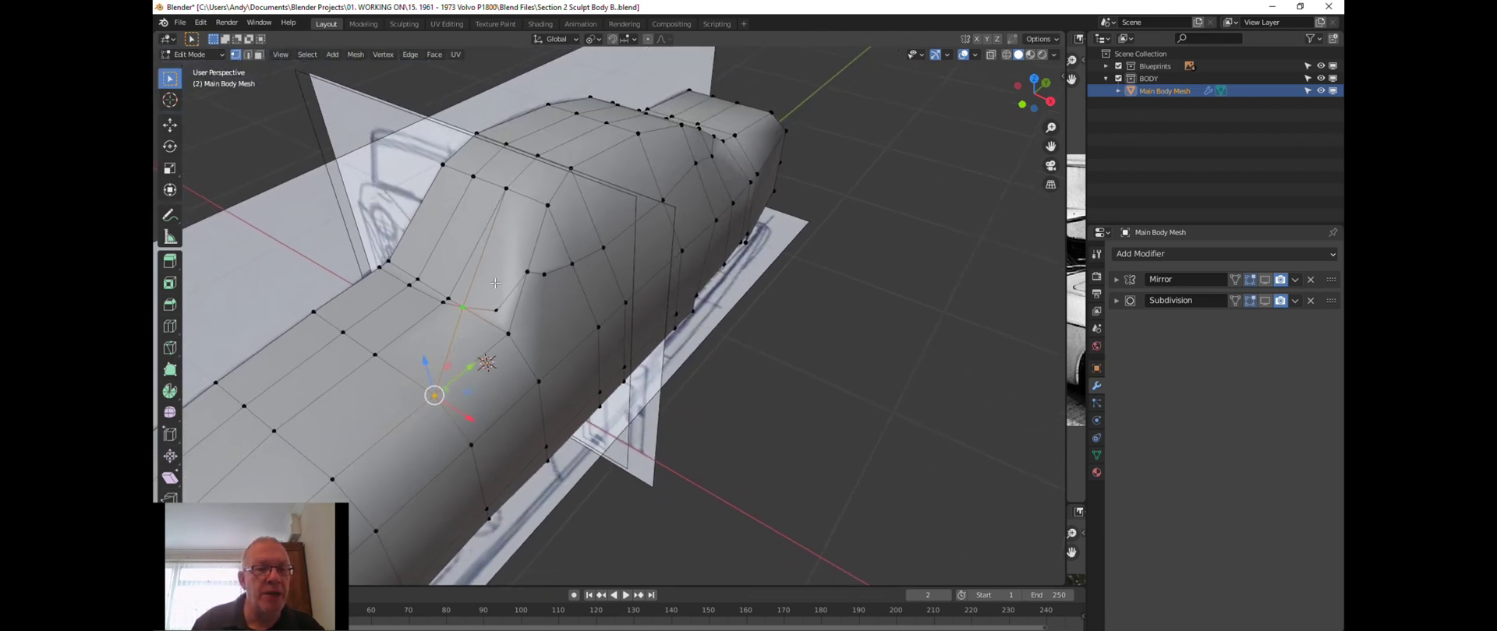
middle_click_drag(497, 277, 495, 287)
scroll(502, 277, "up", 5)
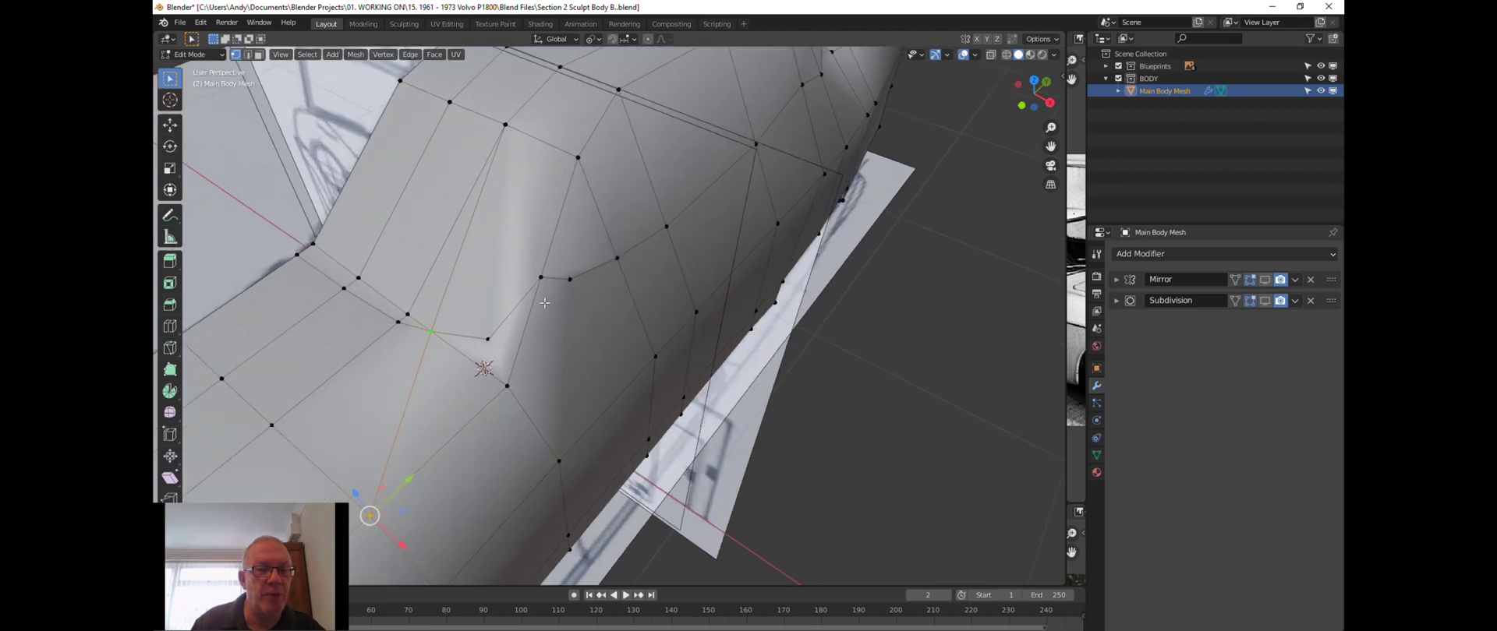
left_click(487, 348)
left_click(506, 385)
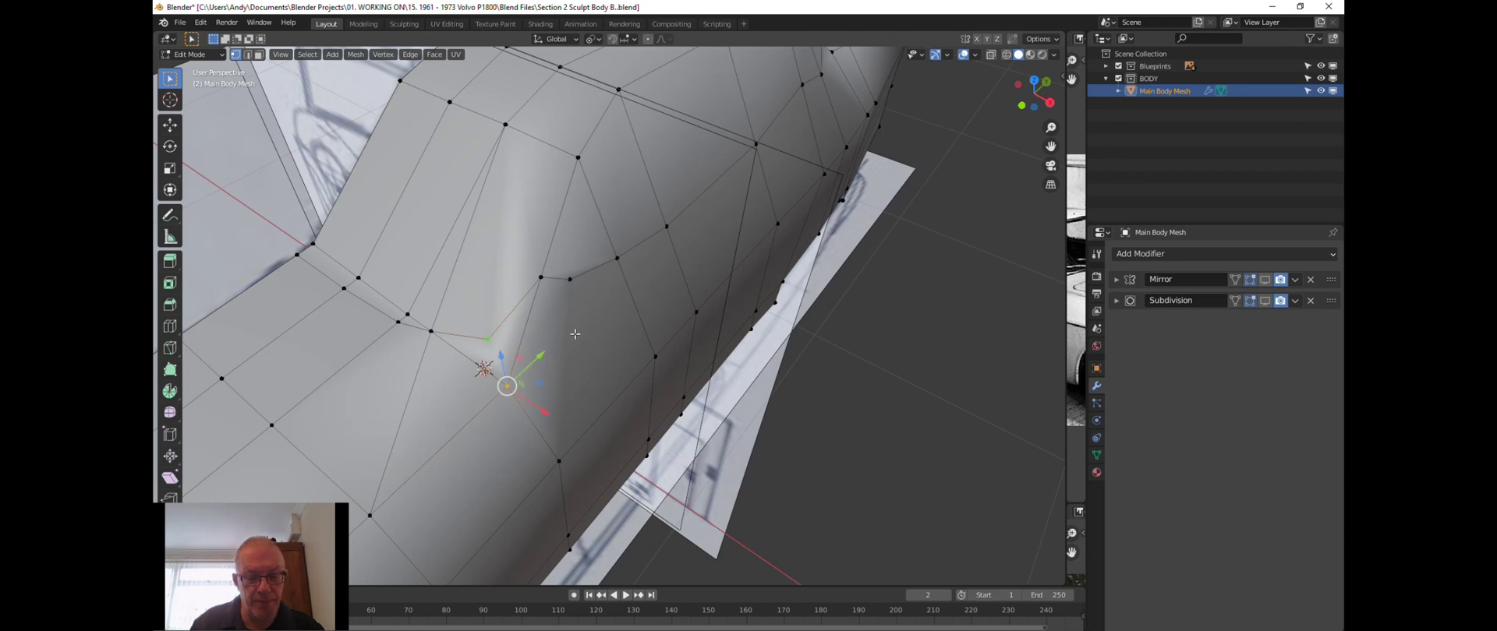
Slide the cut vertex on the windscreen's side edge down along that edge toward the lower corner.
middle_click_drag(576, 320, 555, 260)
left_click(554, 260)
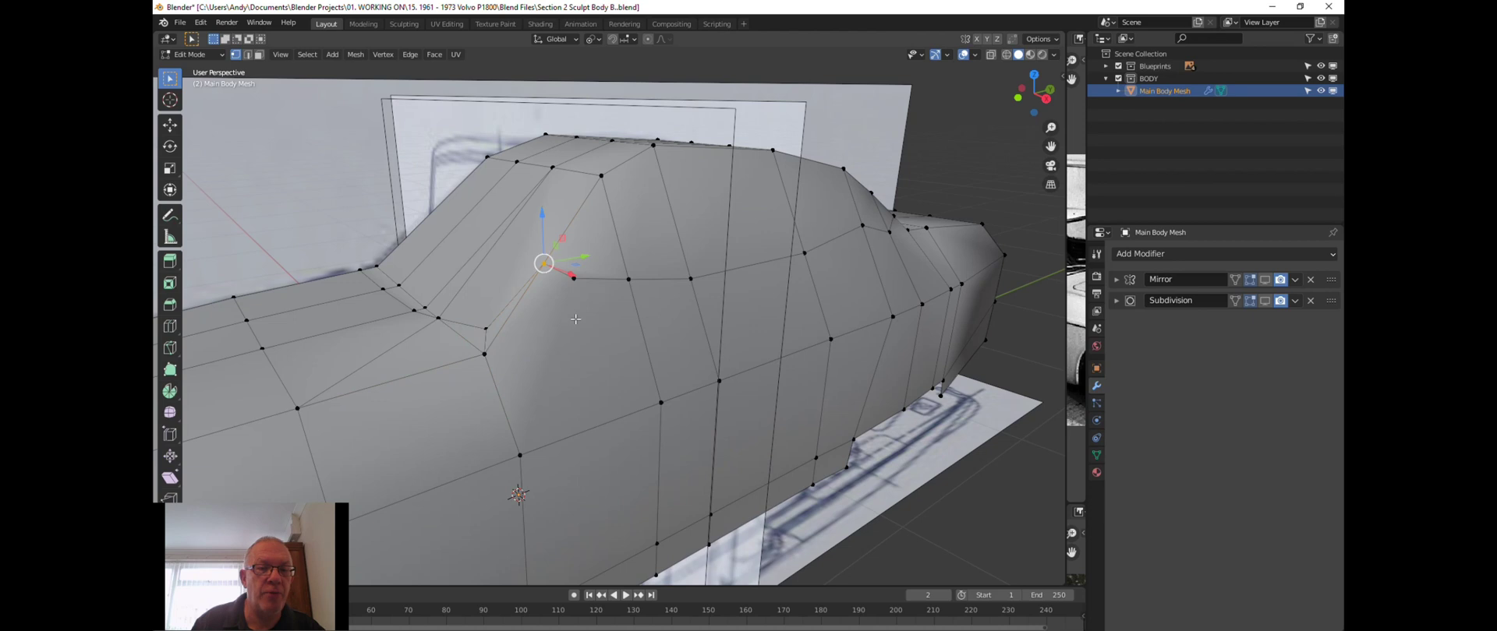
key("shift+v")
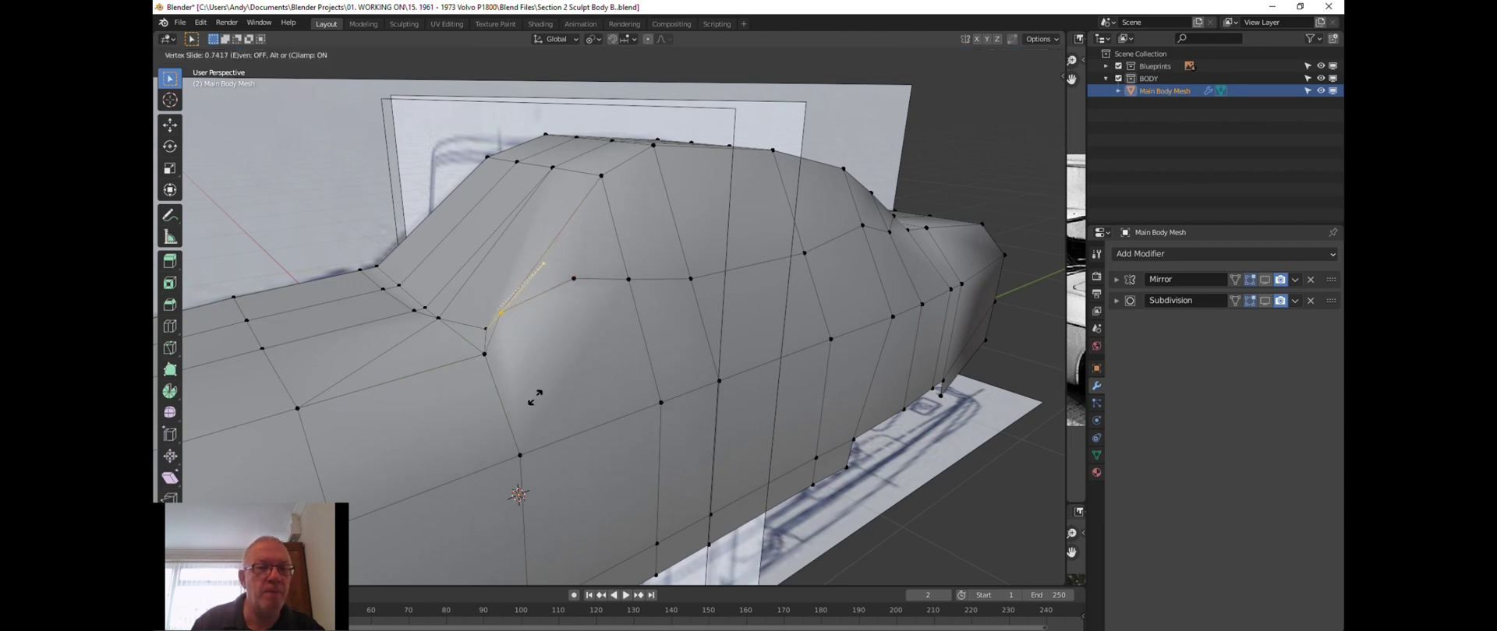
left_click(541, 394)
Move the side-edge cut vertex outward and slide it onto the blueprint's windscreen curve in the top view with Wireframe shading.
middle_click_drag(596, 341, 665, 354)
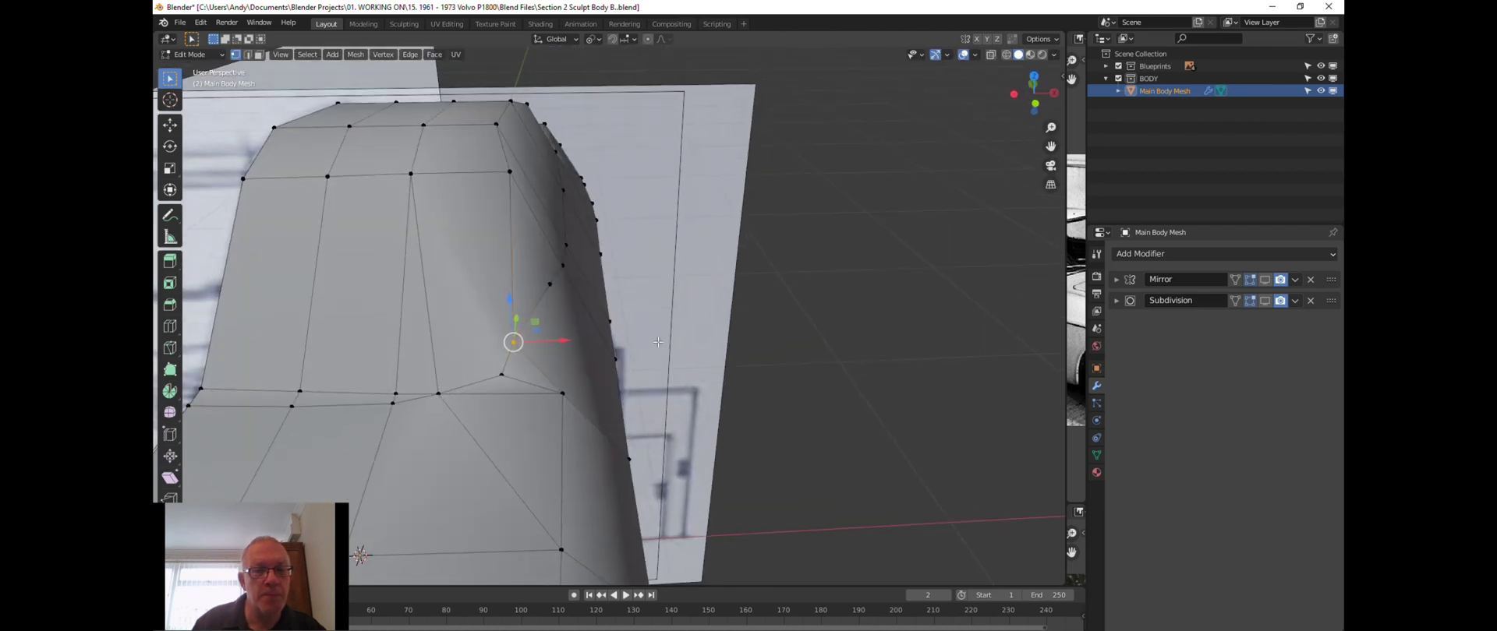
key("KP_7")
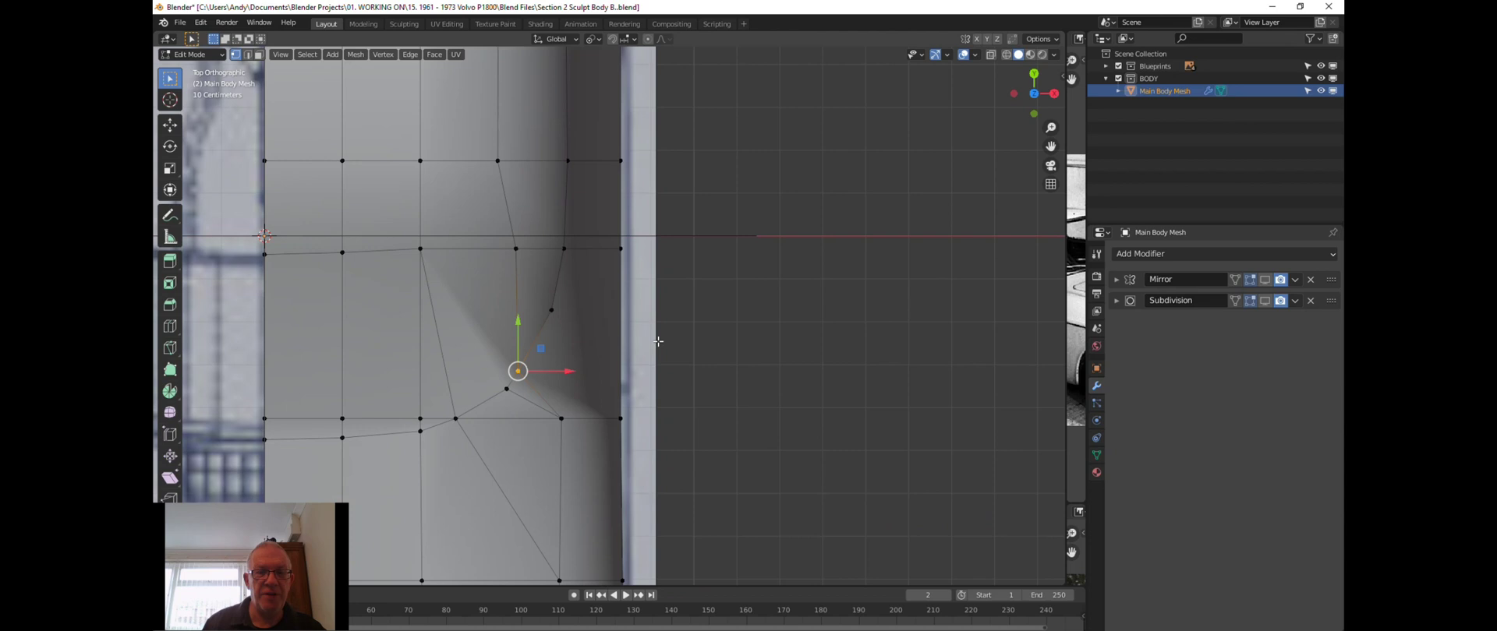
key("z")
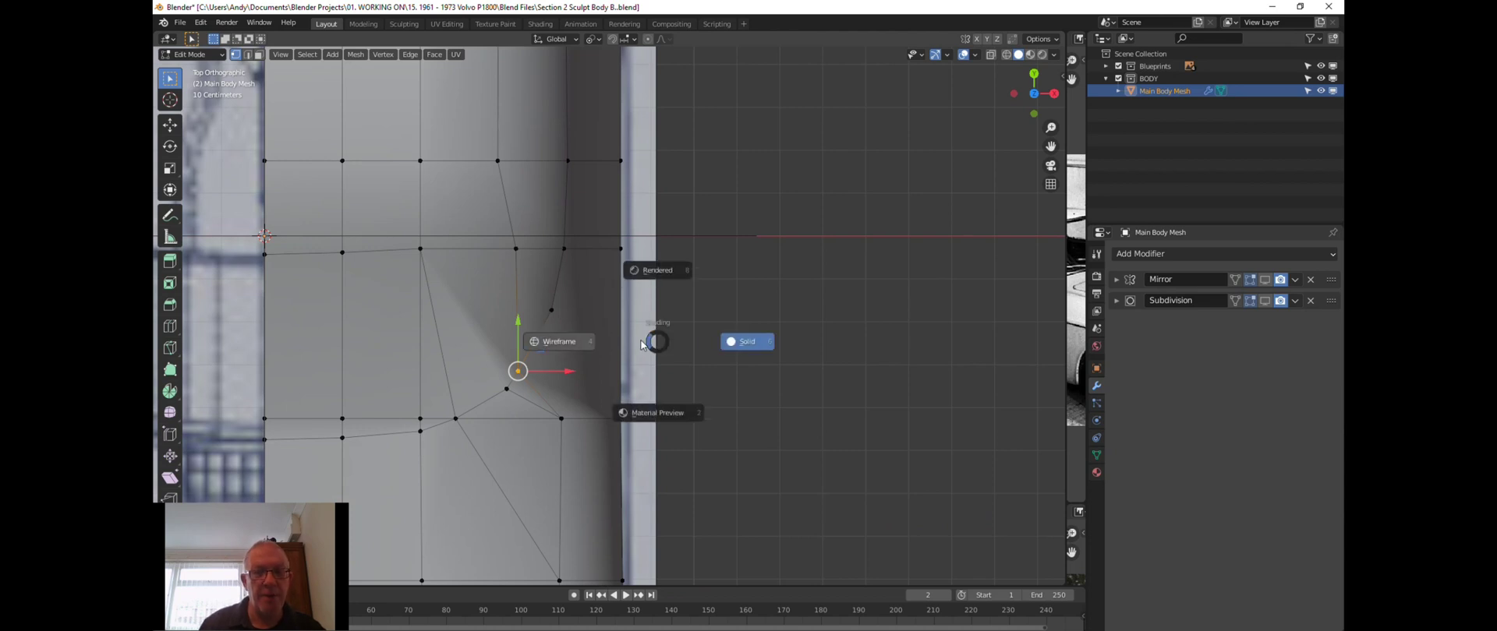
left_click(573, 343)
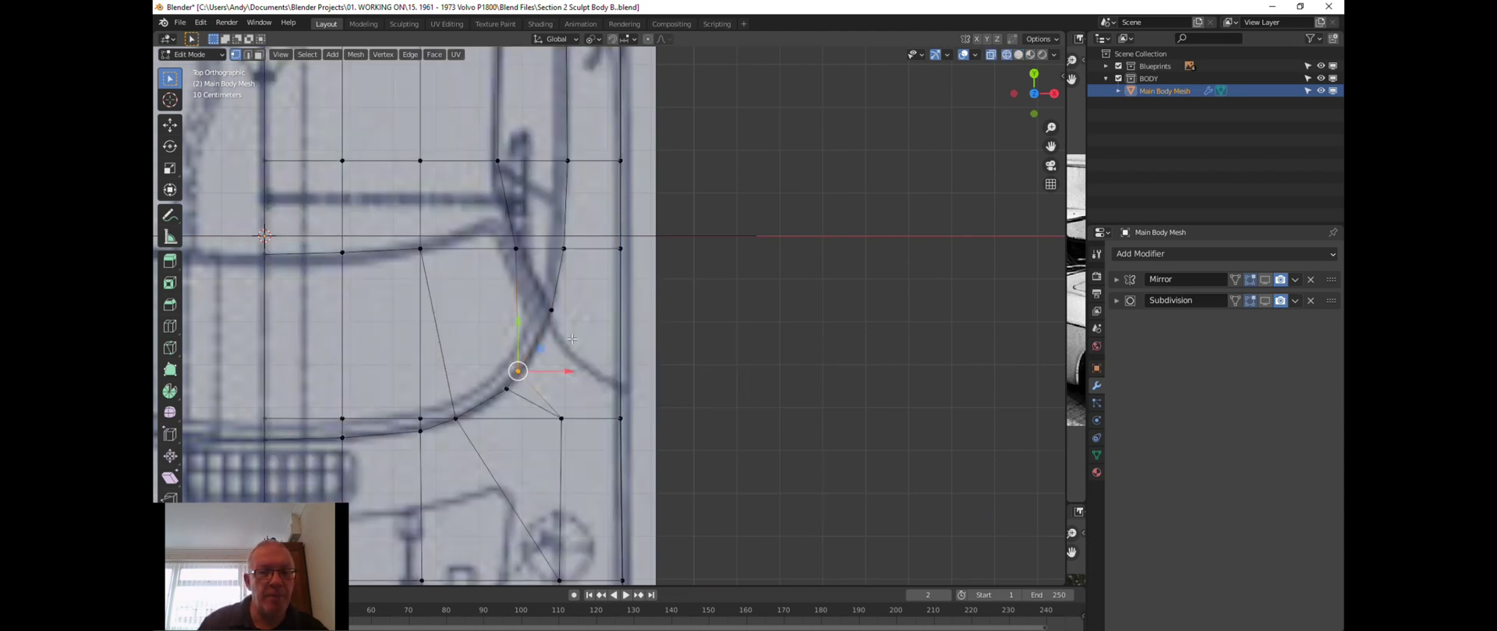
left_click_drag(554, 375, 587, 374)
key("shift+v")
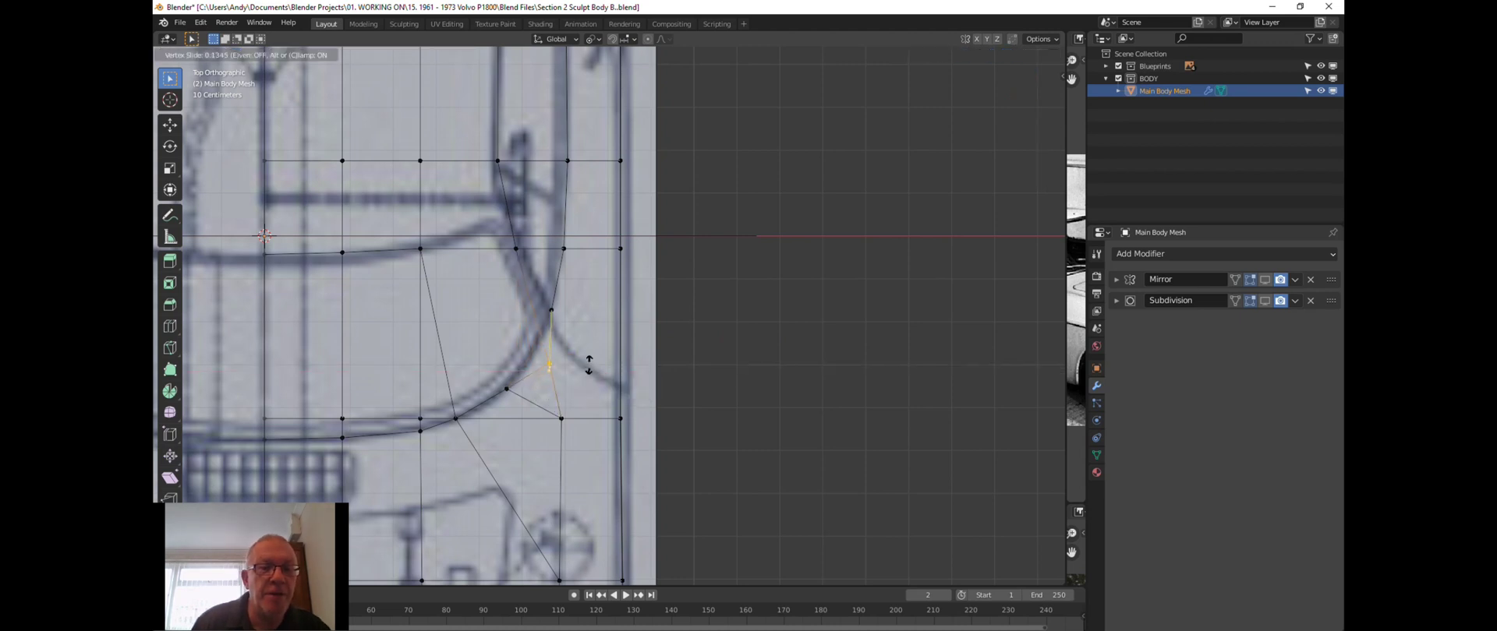
left_click(573, 346)
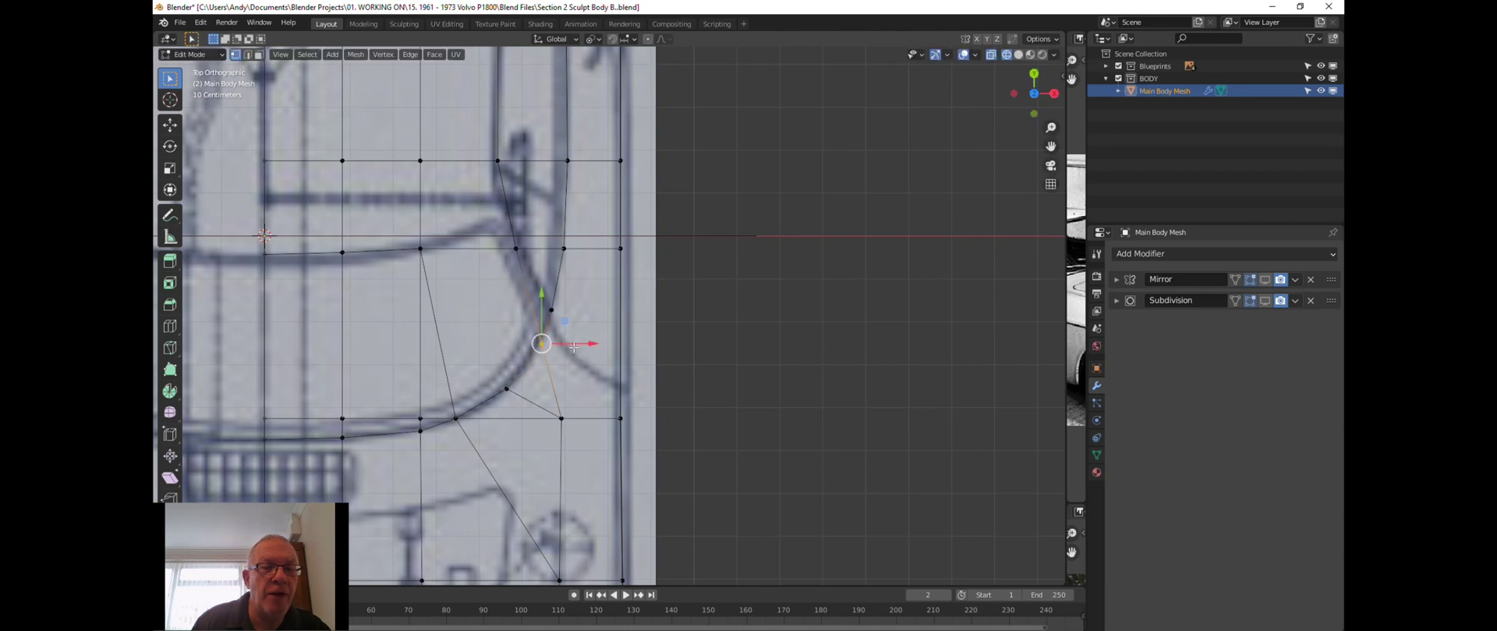
Inspect the adjusted windscreen corner with Solid shading in perspective and in the right view.
middle_click_drag(563, 344, 492, 290)
key("z")
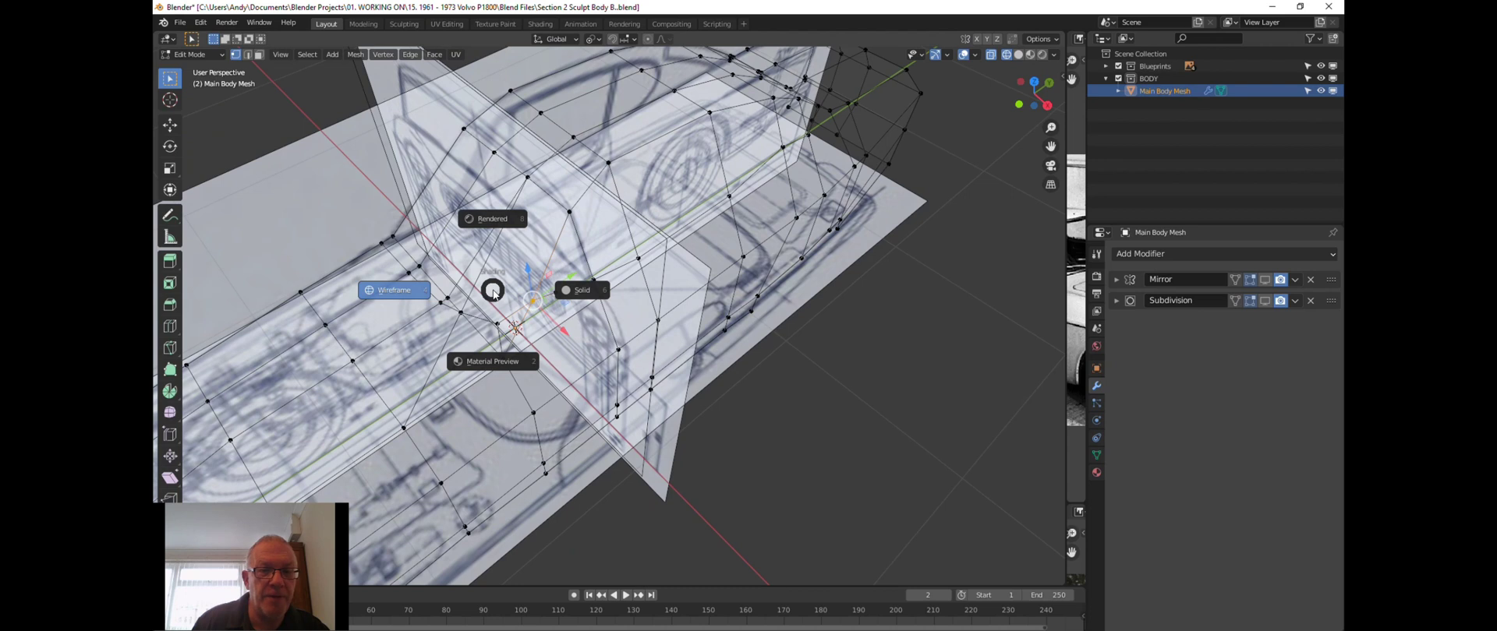
left_click(574, 297)
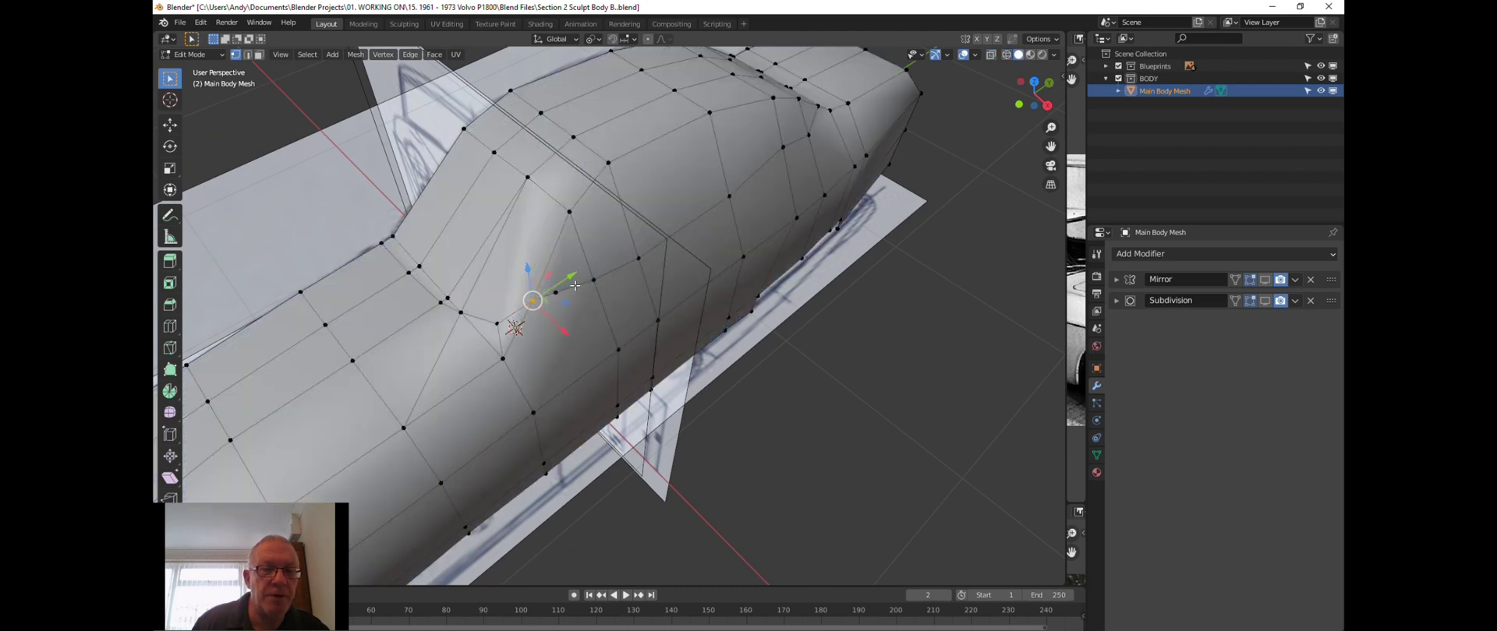
middle_click_drag(572, 261, 571, 260)
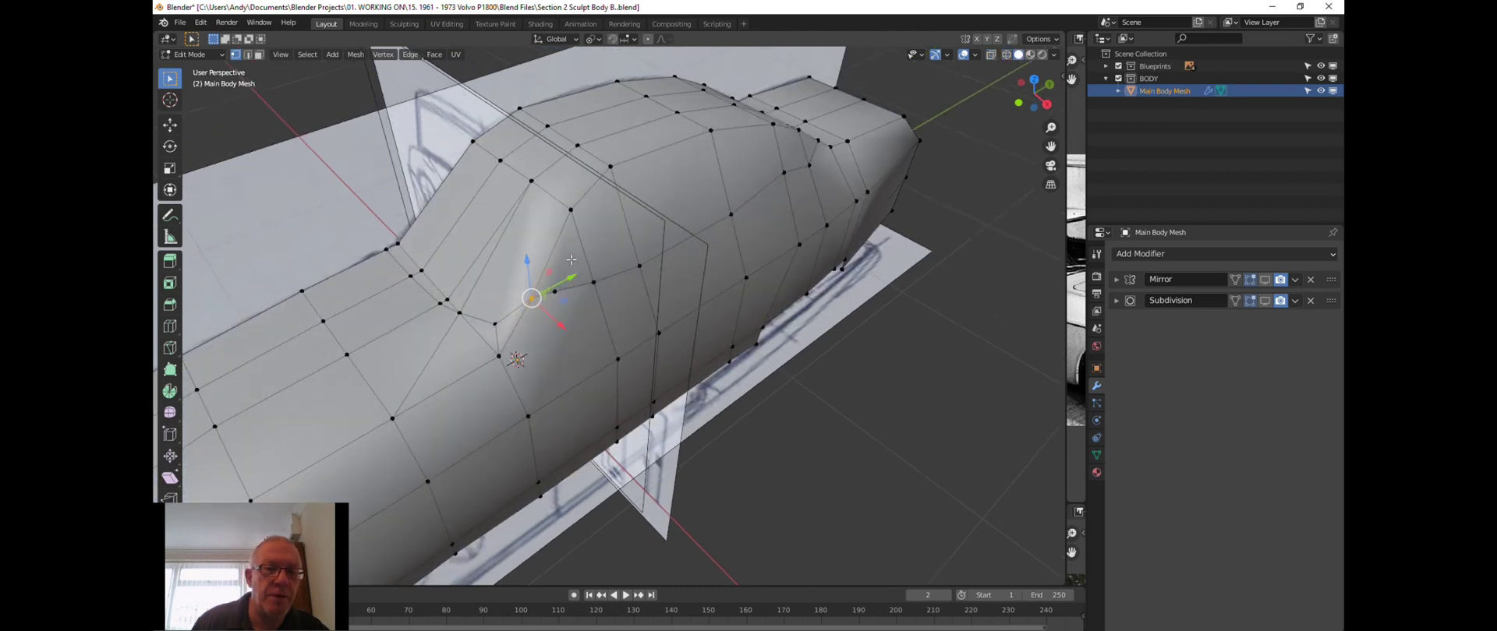
scroll(572, 260, "down", 2)
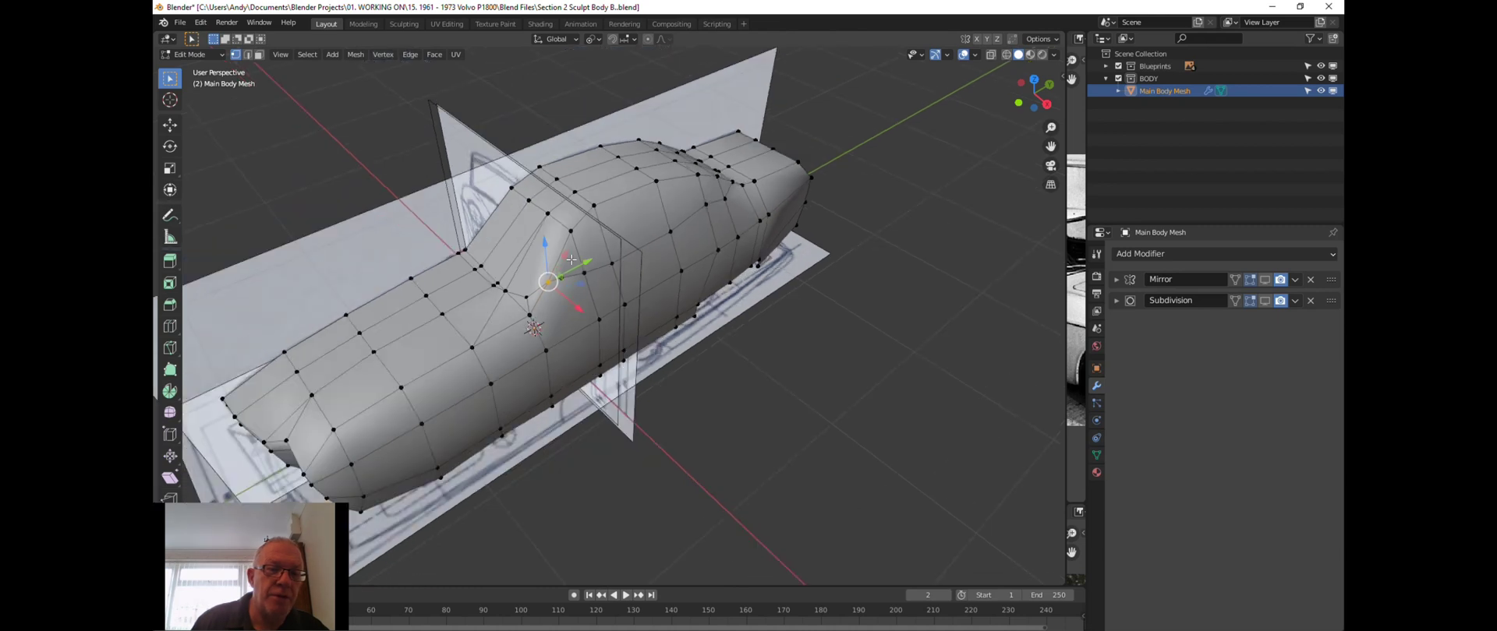
key("KP_3")
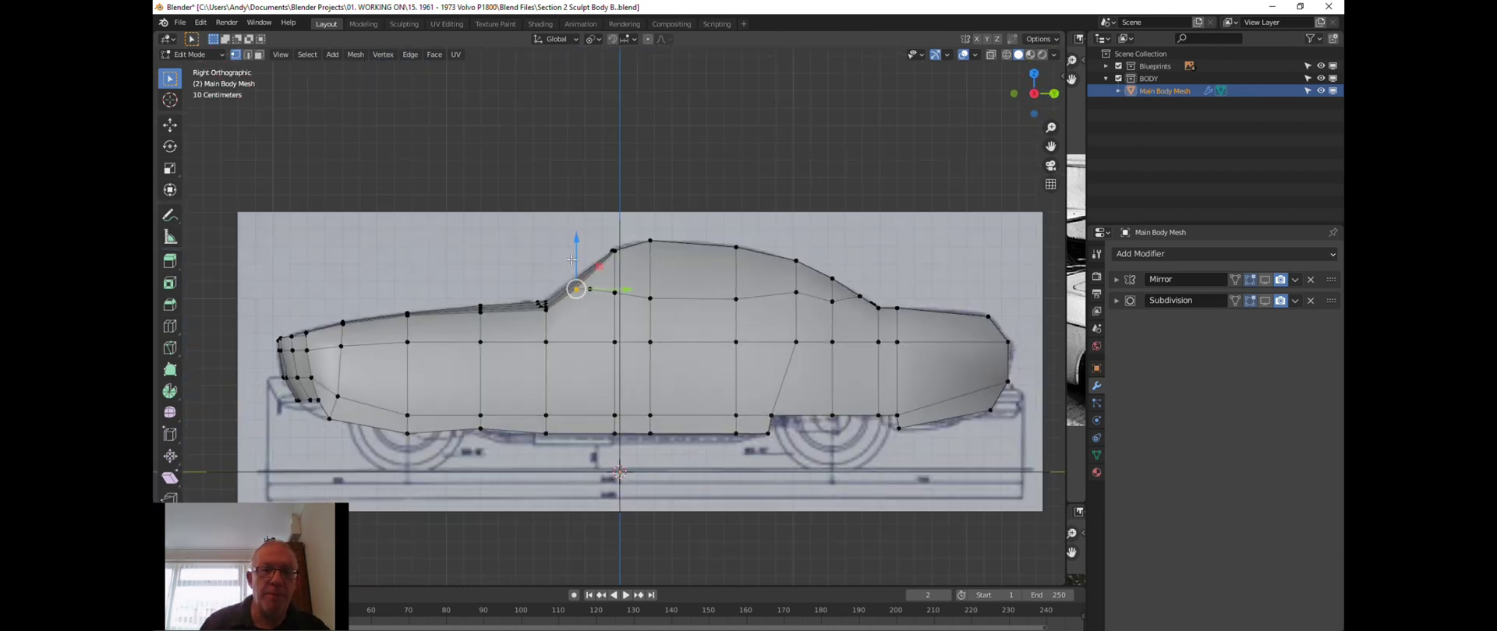
scroll(572, 260, "up", 1)
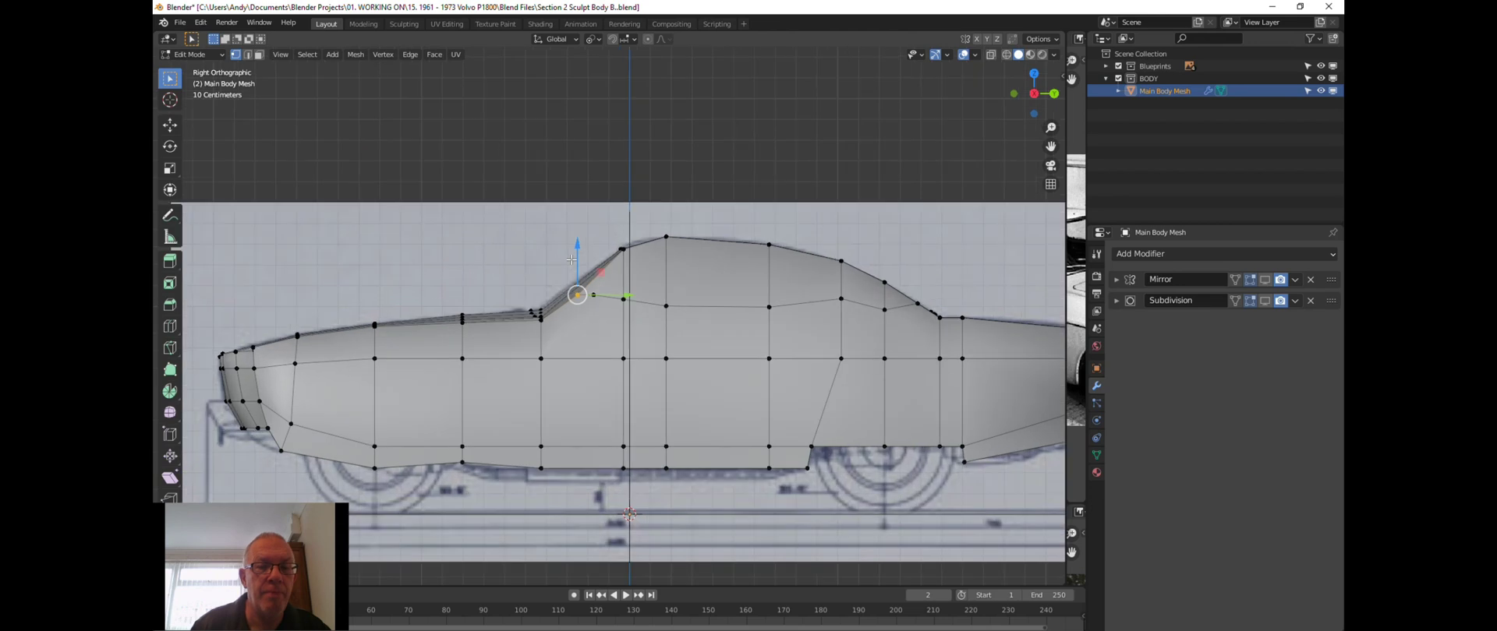
scroll(571, 259, "up", 1)
scroll(572, 259, "up", 2)
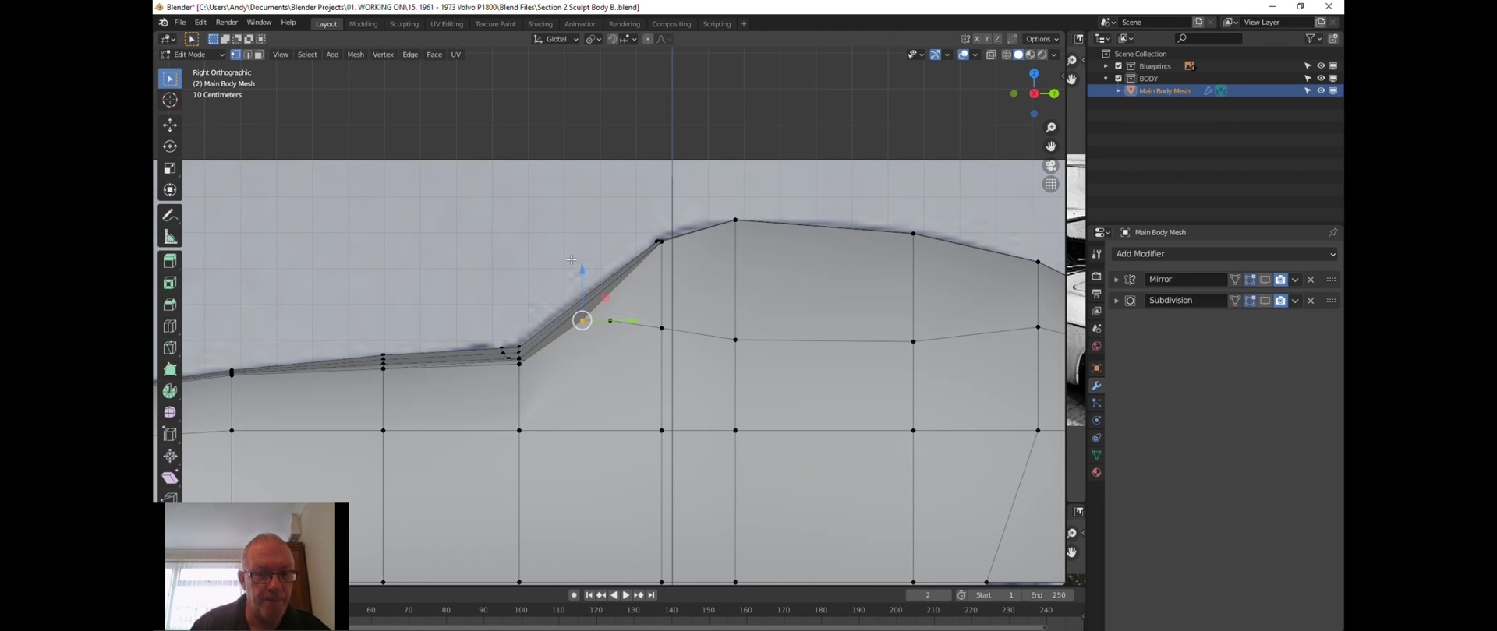
Lower the cut vertex just behind the windscreen's side edge vertically to the blueprint's waistline in the right view with Wireframe shading.
left_click(616, 158)
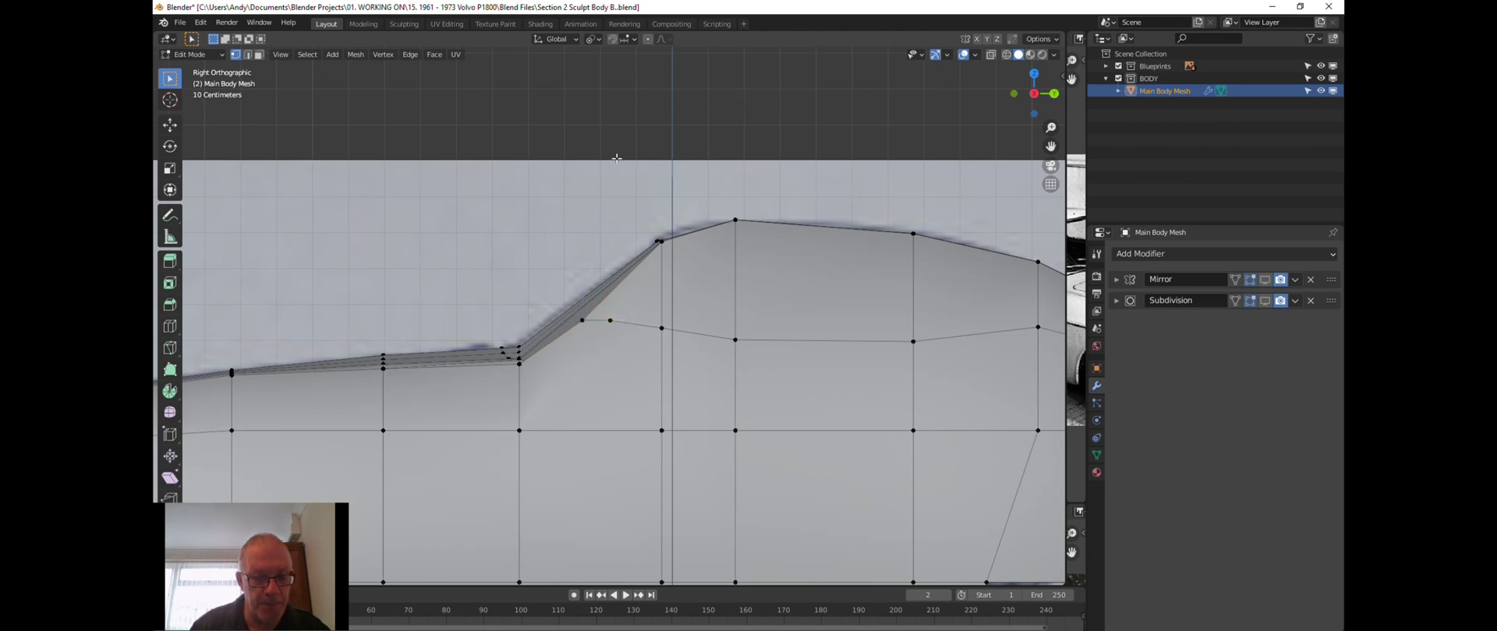
key("z")
left_click(504, 164)
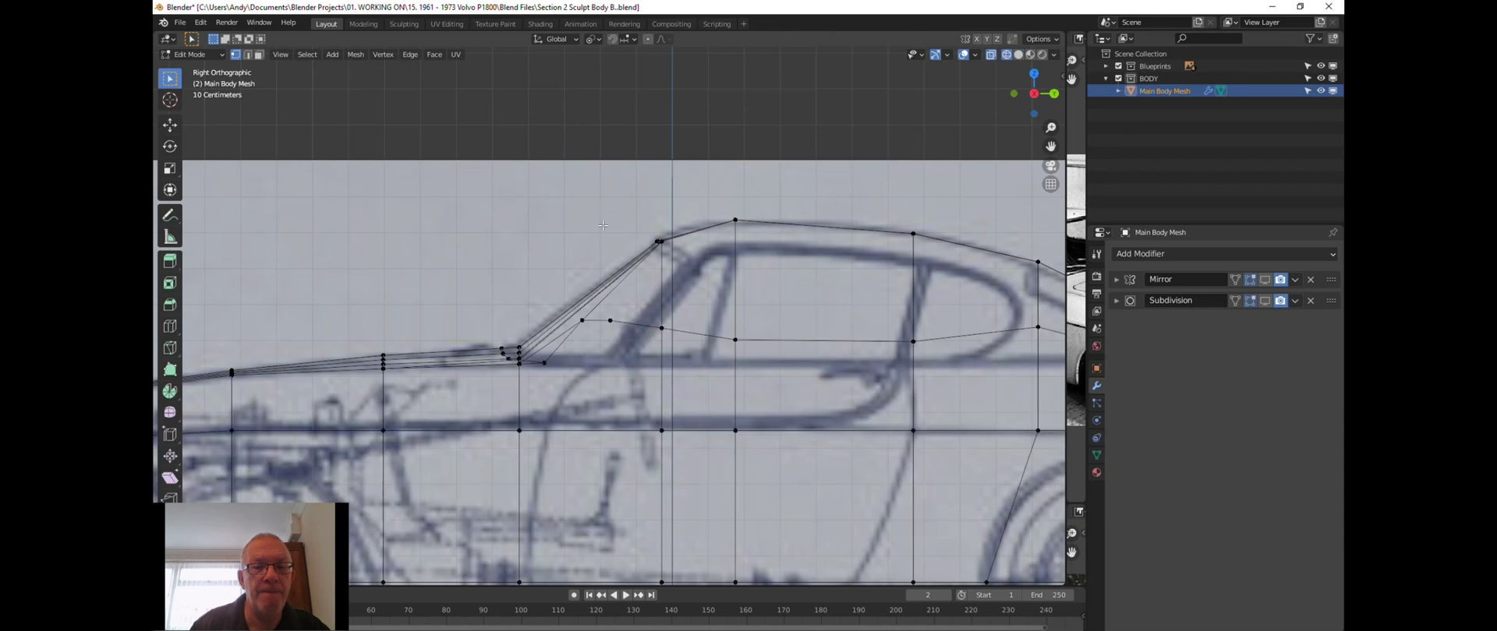
left_click(610, 321)
left_click_drag(618, 273, 570, 322)
Lower the two cut vertices around the front quarter-light of the side window vertically to the blueprint's waistline.
left_click(658, 324)
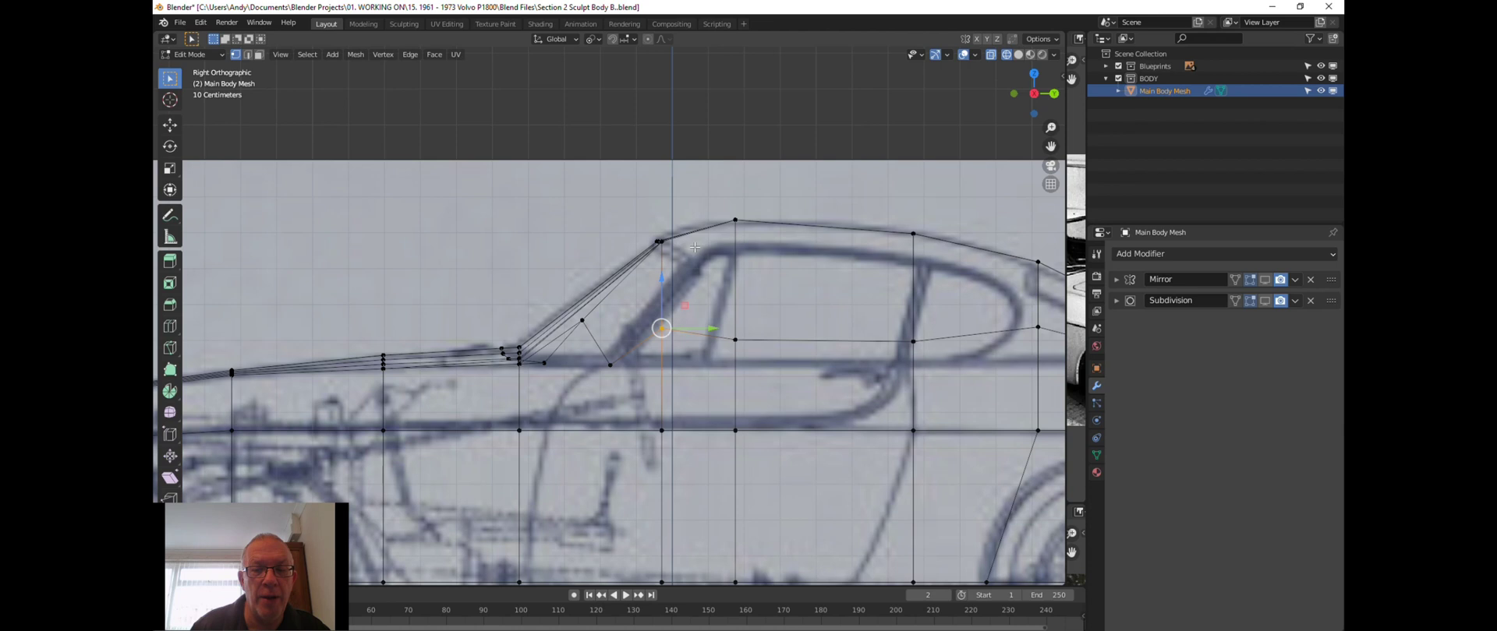
middle_click_drag(668, 266, 641, 186, "shift")
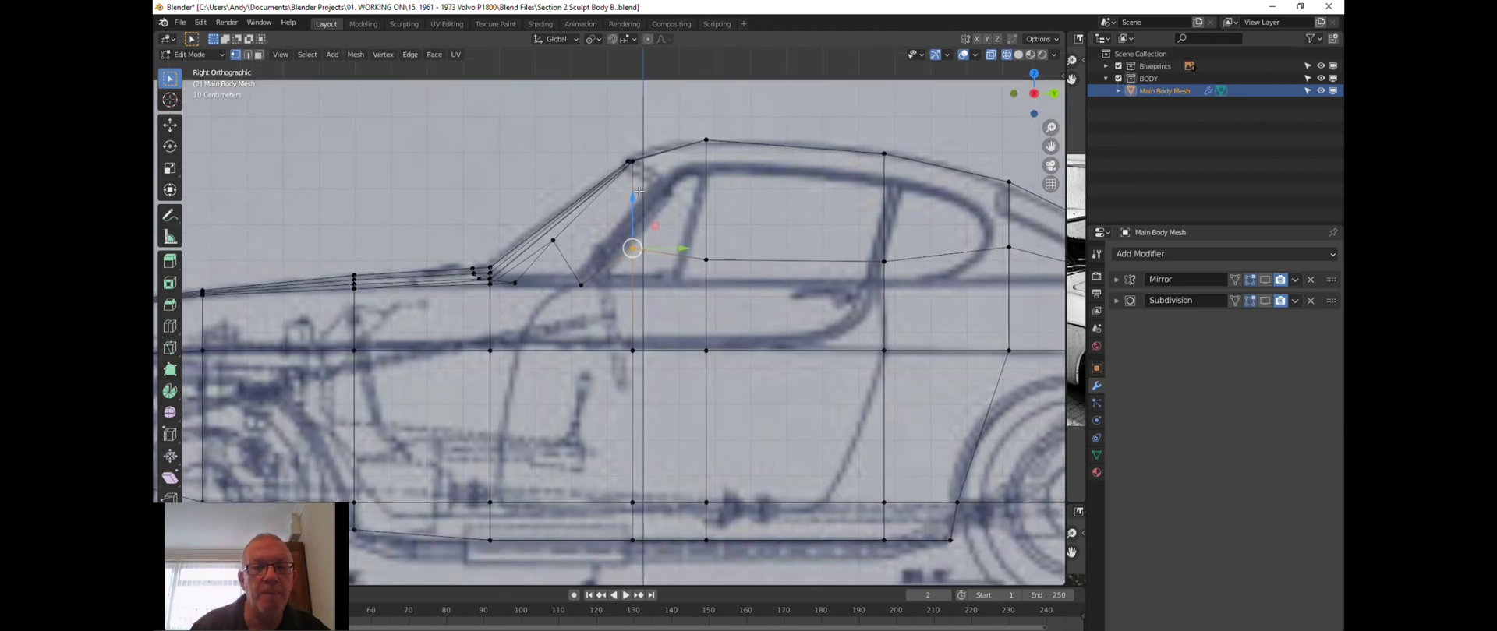
left_click_drag(634, 198, 694, 218)
left_click(706, 259)
middle_click_drag(704, 253, 682, 89, "shift")
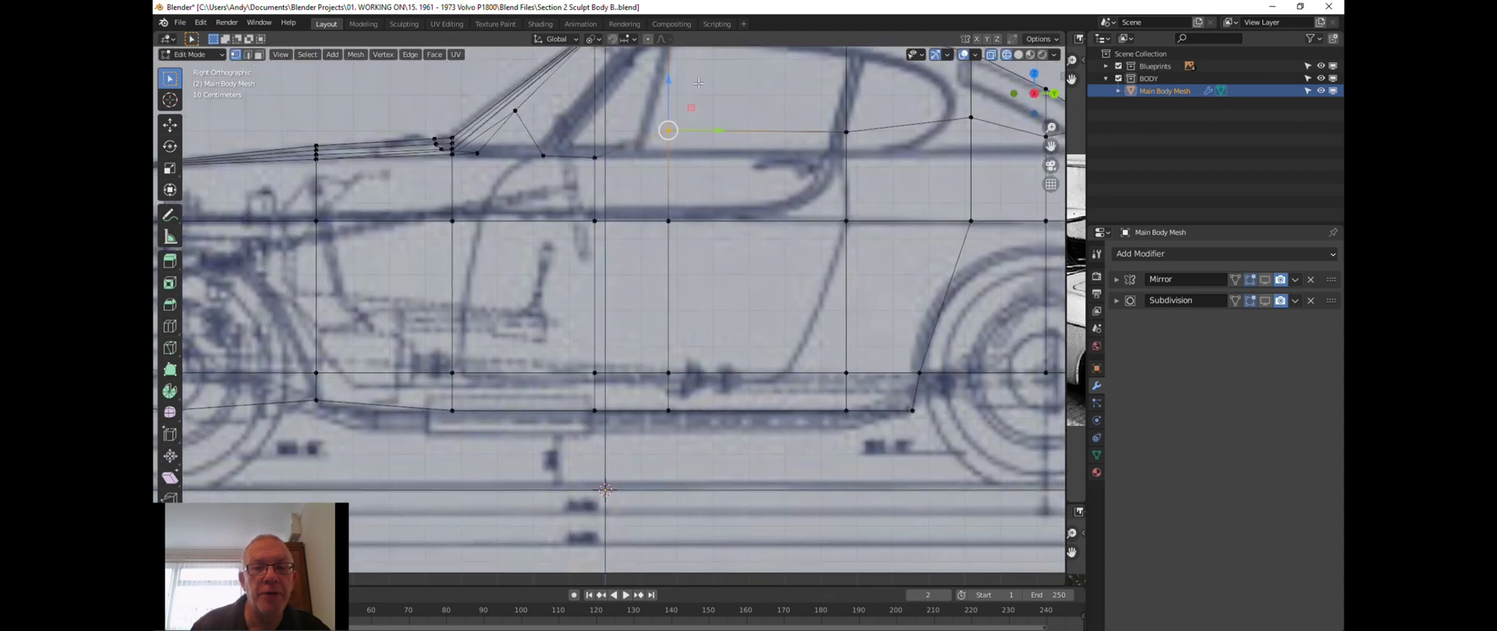
left_click_drag(667, 84, 664, 115)
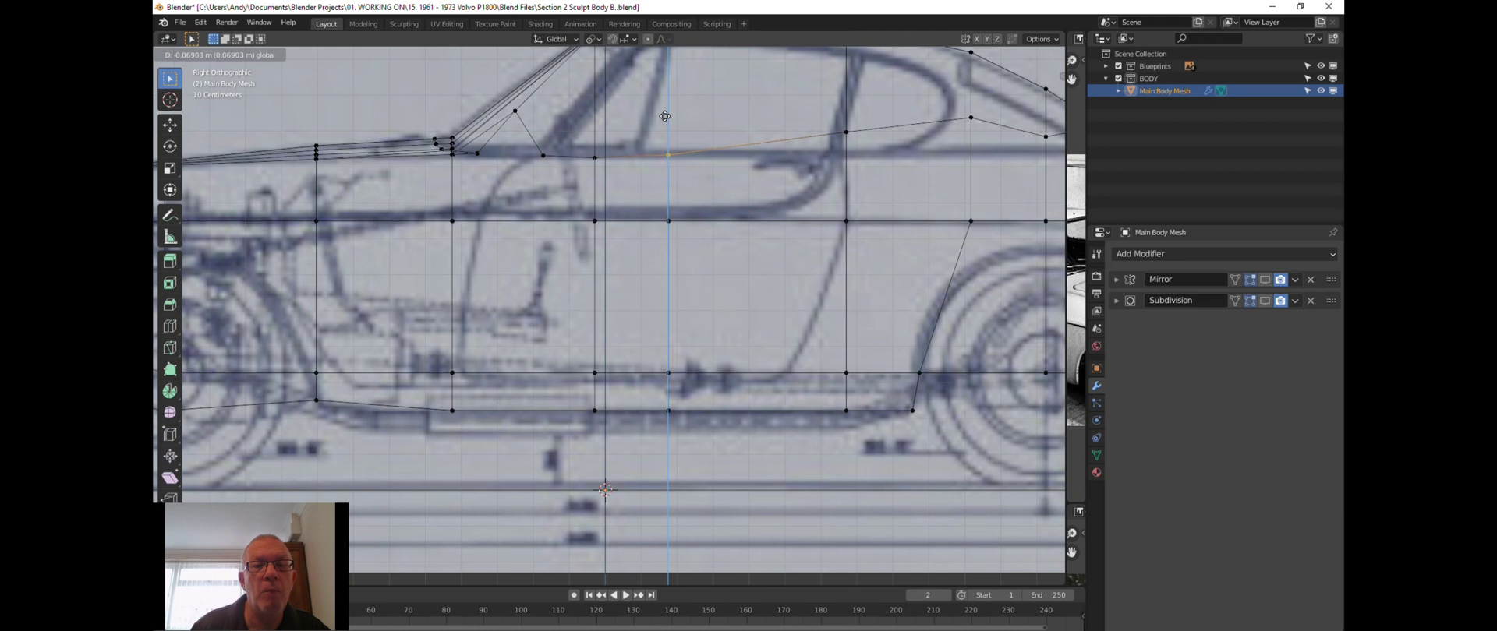
left_click(665, 117)
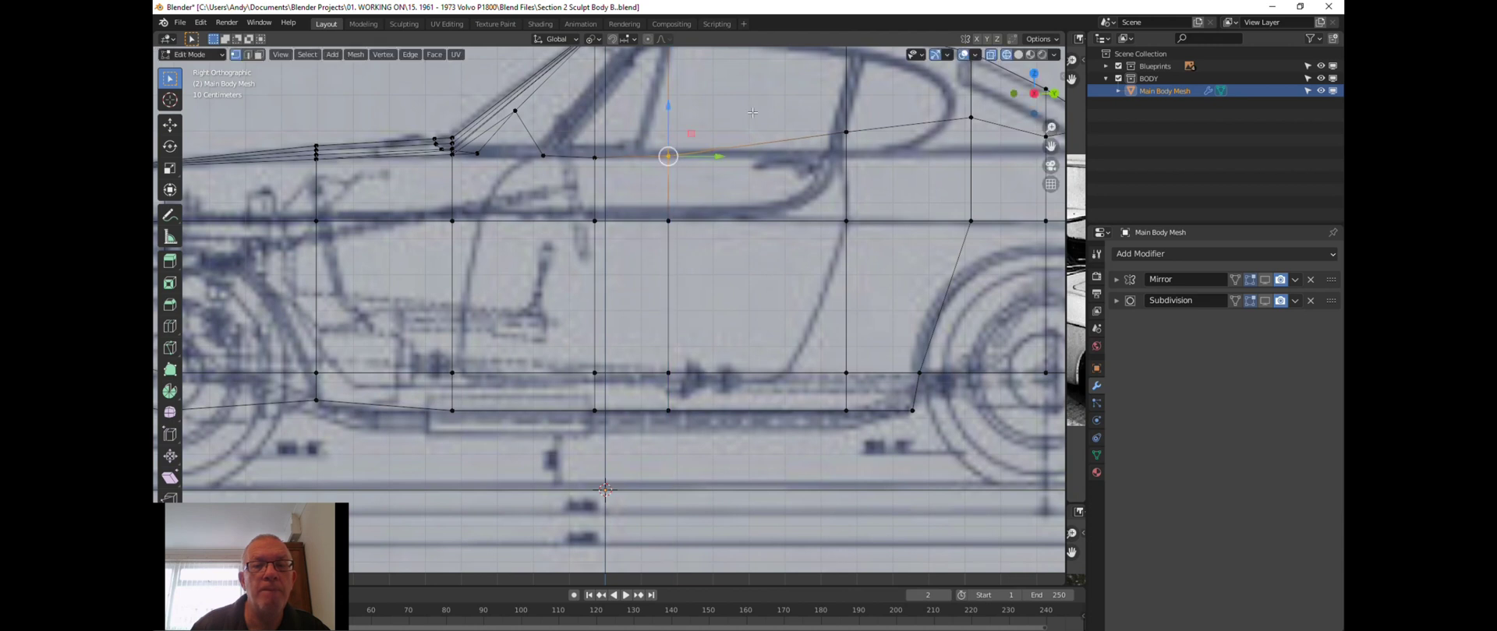
Lower the cut vertices at the door's rear pillar and just behind the rear side window vertically to the waistline.
left_click(857, 133)
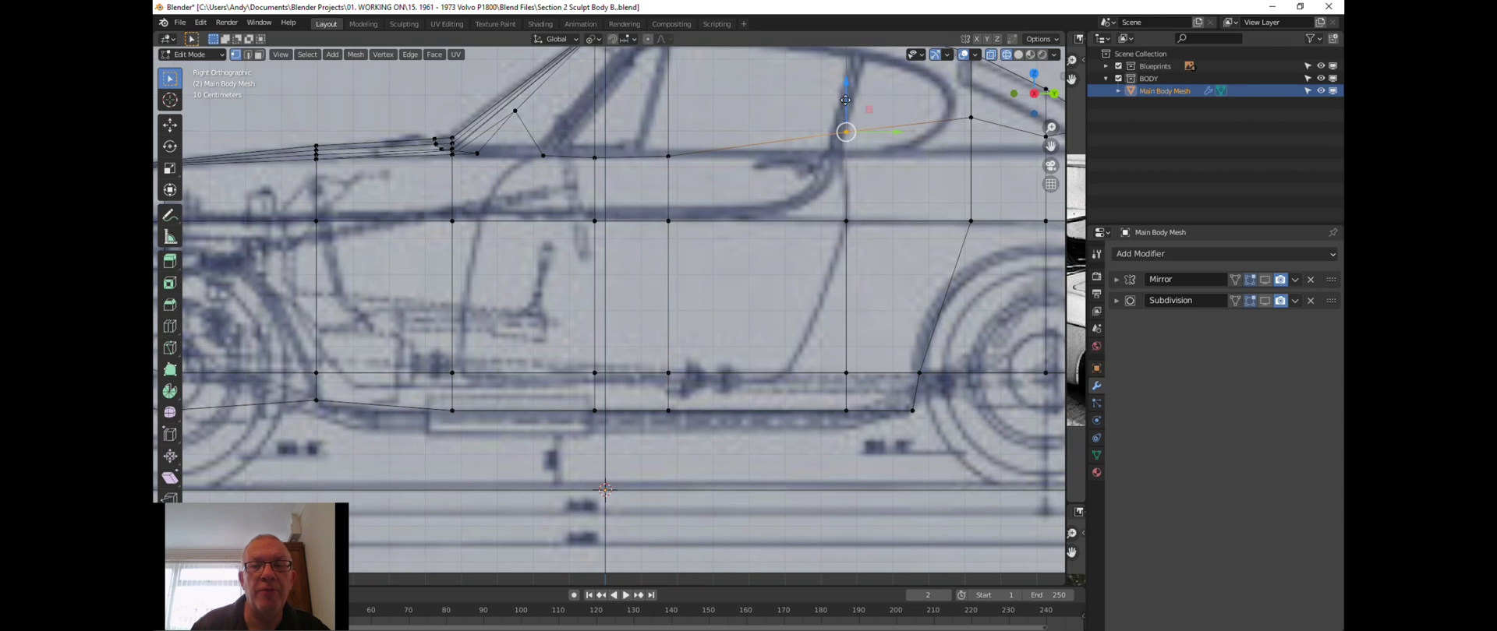
key("g")
key("z")
left_click(881, 131)
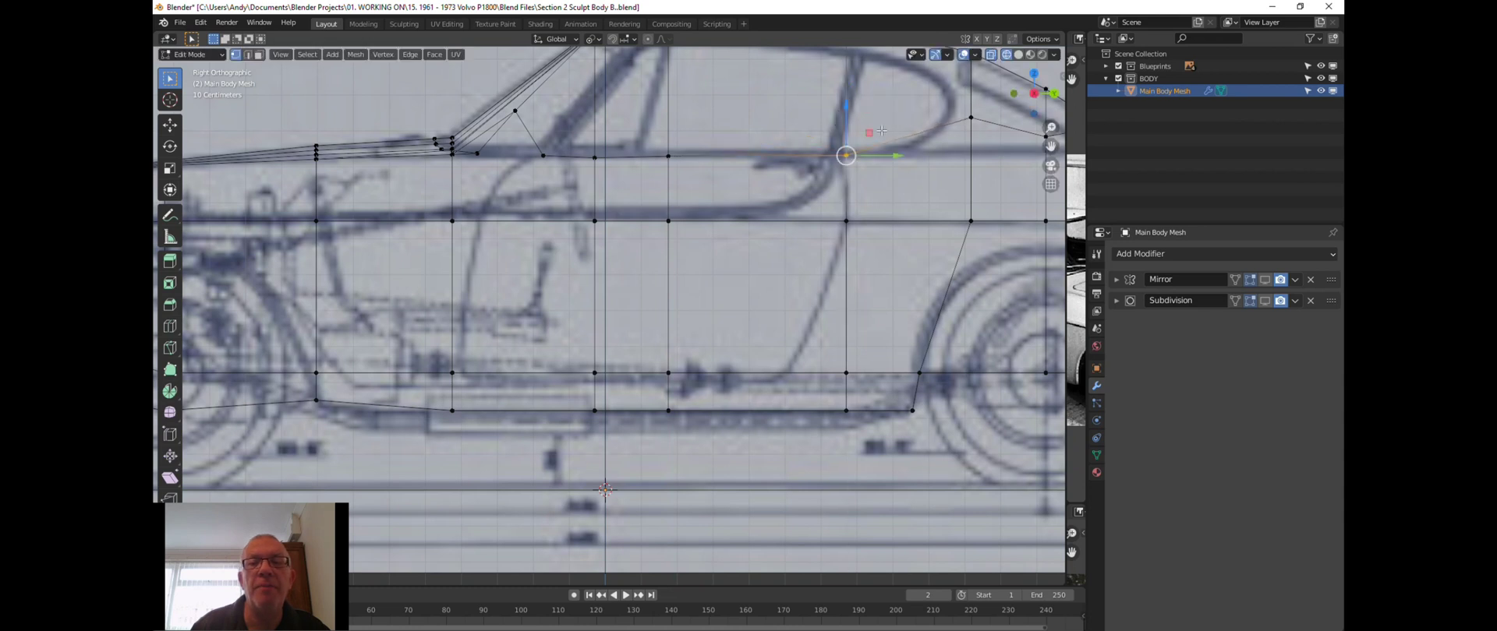
left_click(958, 117)
middle_click_drag(958, 116, 565, 136, "shift")
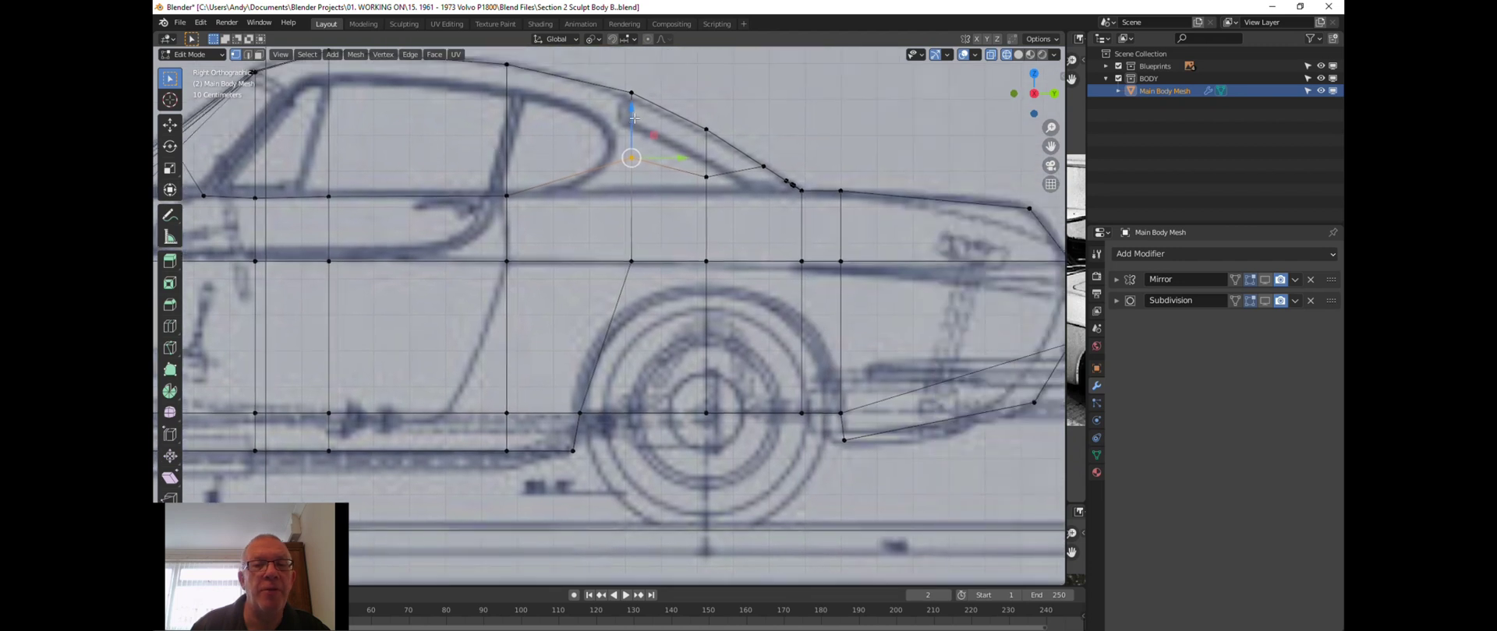
key("g")
key("z")
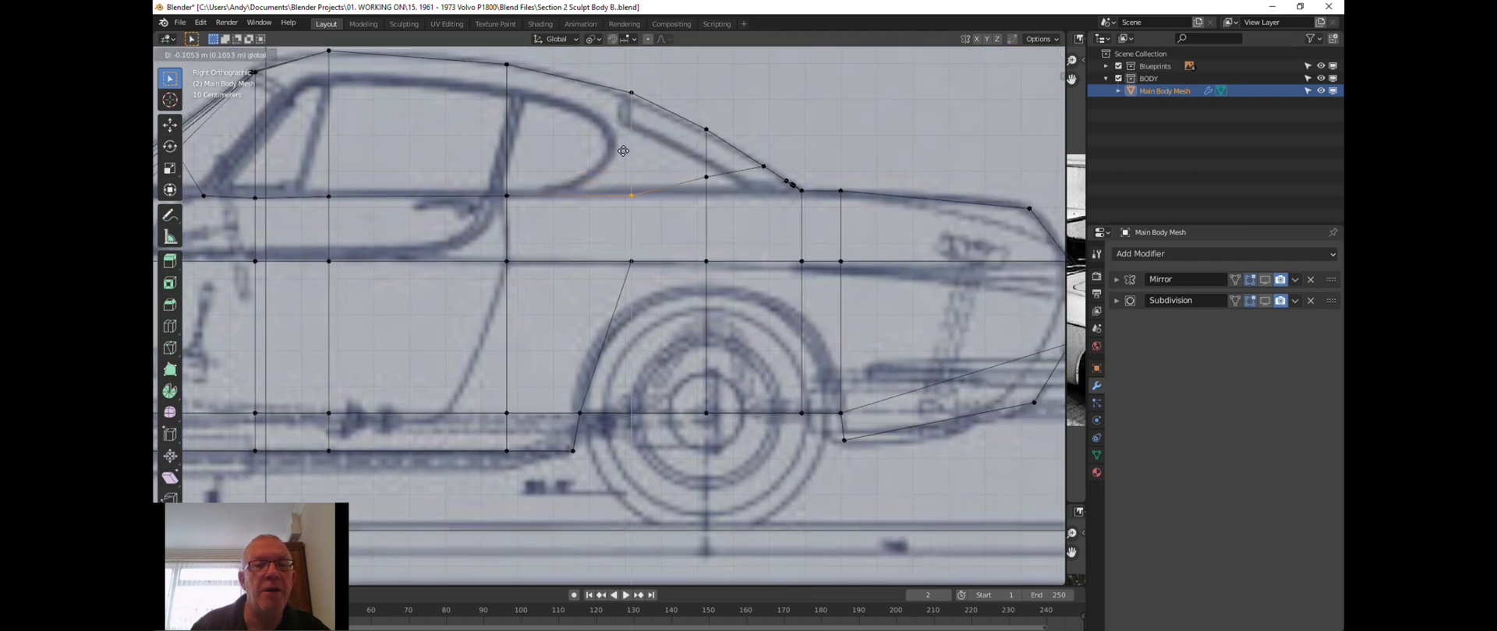
left_click(623, 148)
Lower the cut vertex above the rear wheel and the one behind it near the rear window's base vertically to the waistline.
left_click(706, 161)
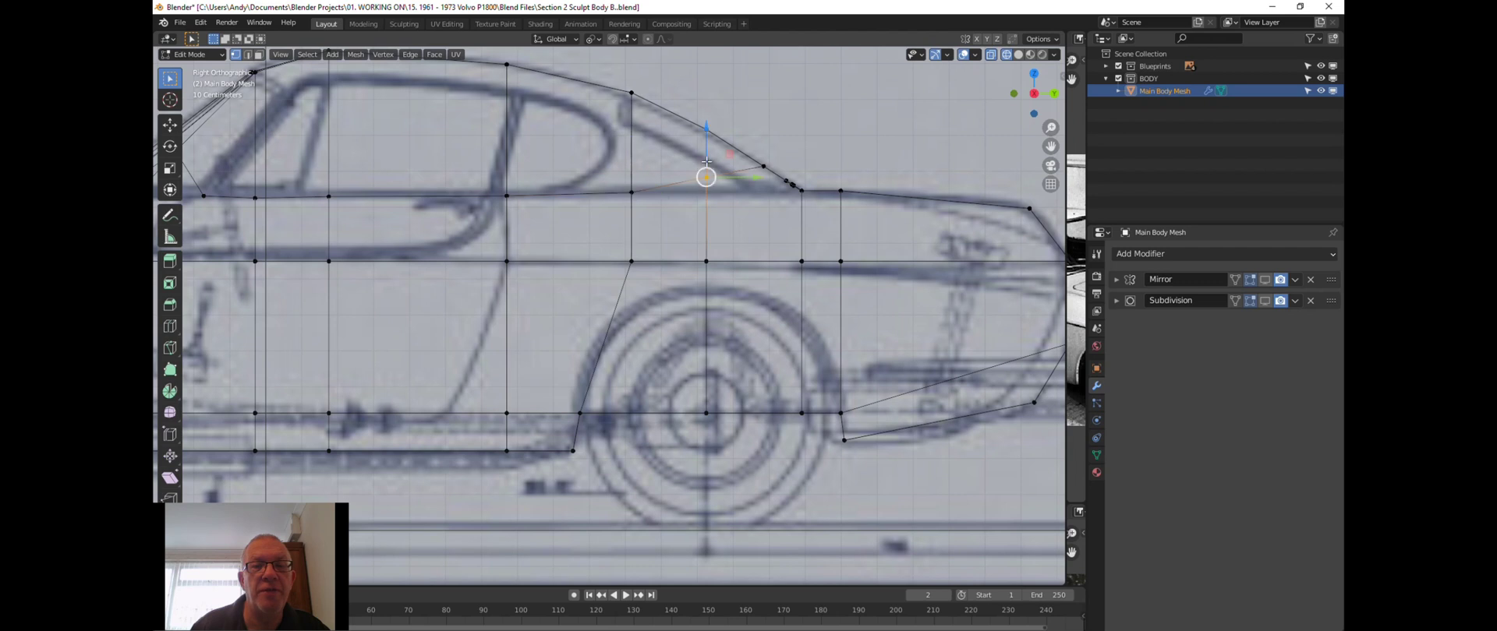
scroll(707, 132, "down", 1)
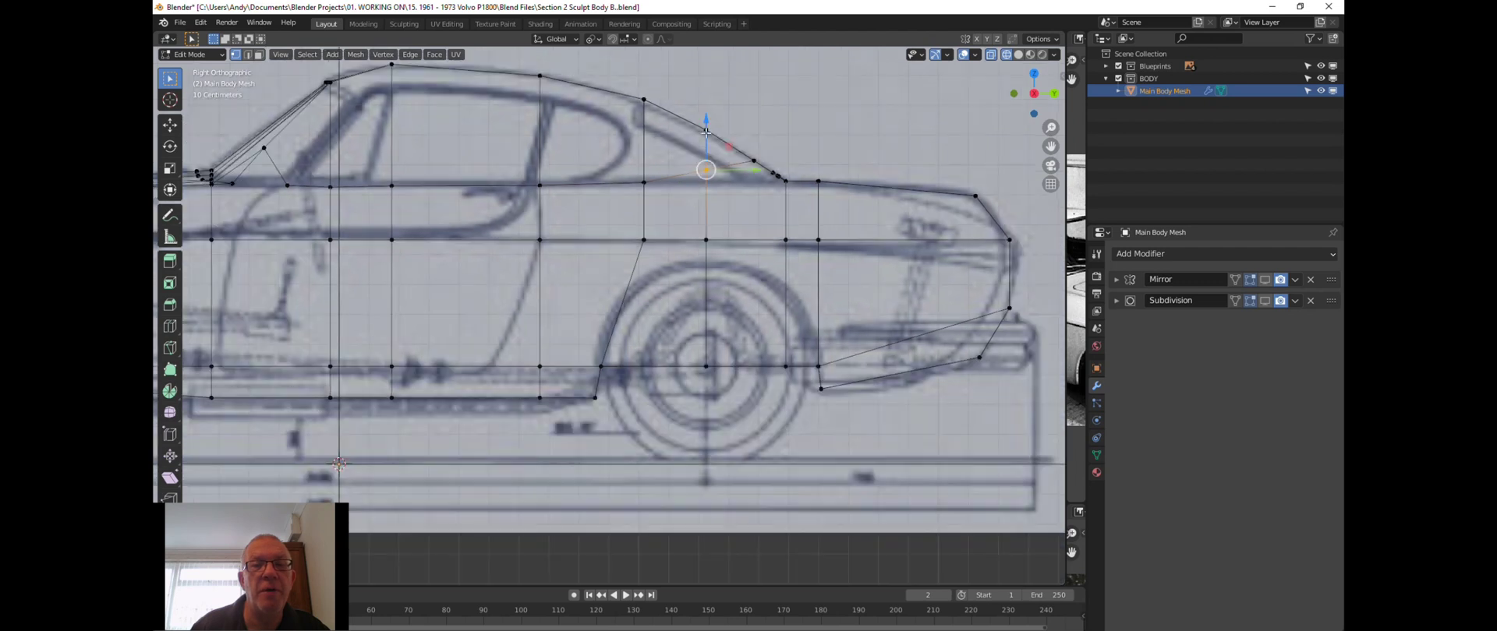
left_click_drag(706, 133, 702, 148)
middle_click_drag(744, 151, 725, 189)
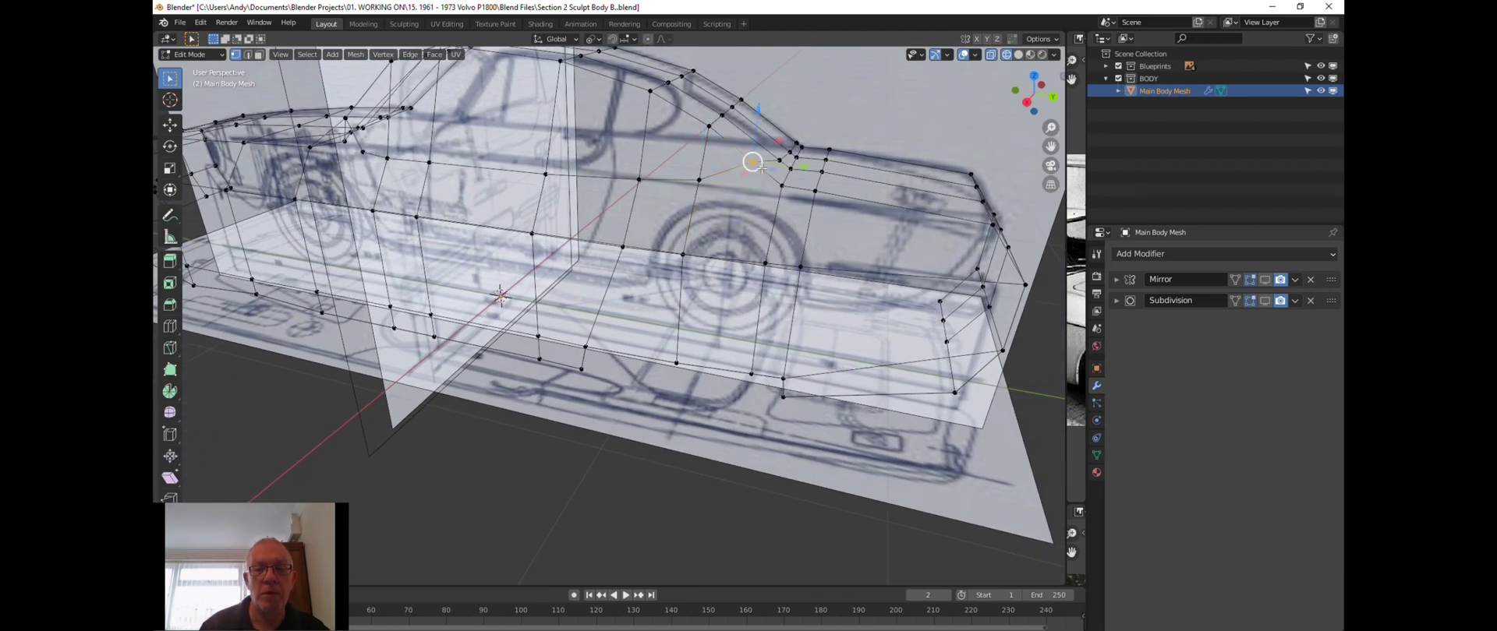
key("KP_3")
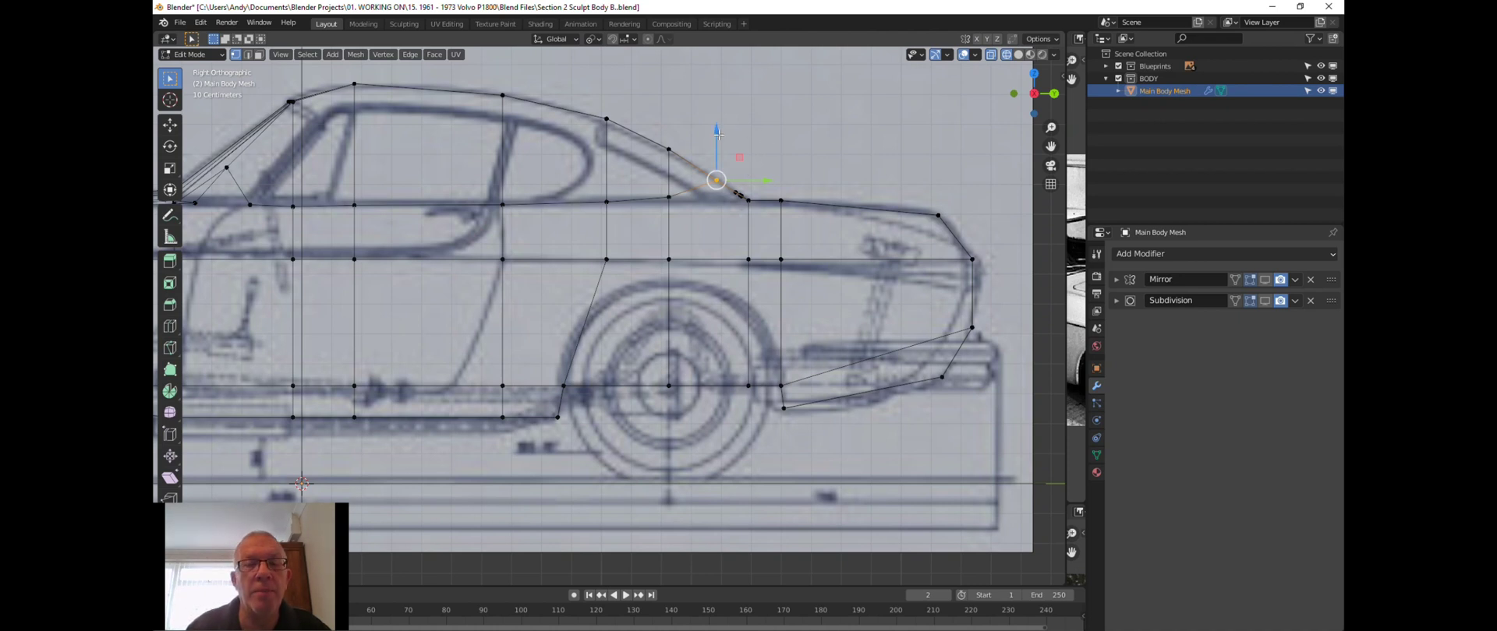
left_click_drag(715, 135, 721, 153)
Inspect the lowered rear quarter vertices in perspective, front and top views, and with Solid shading around the tail.
middle_click_drag(721, 153, 678, 198)
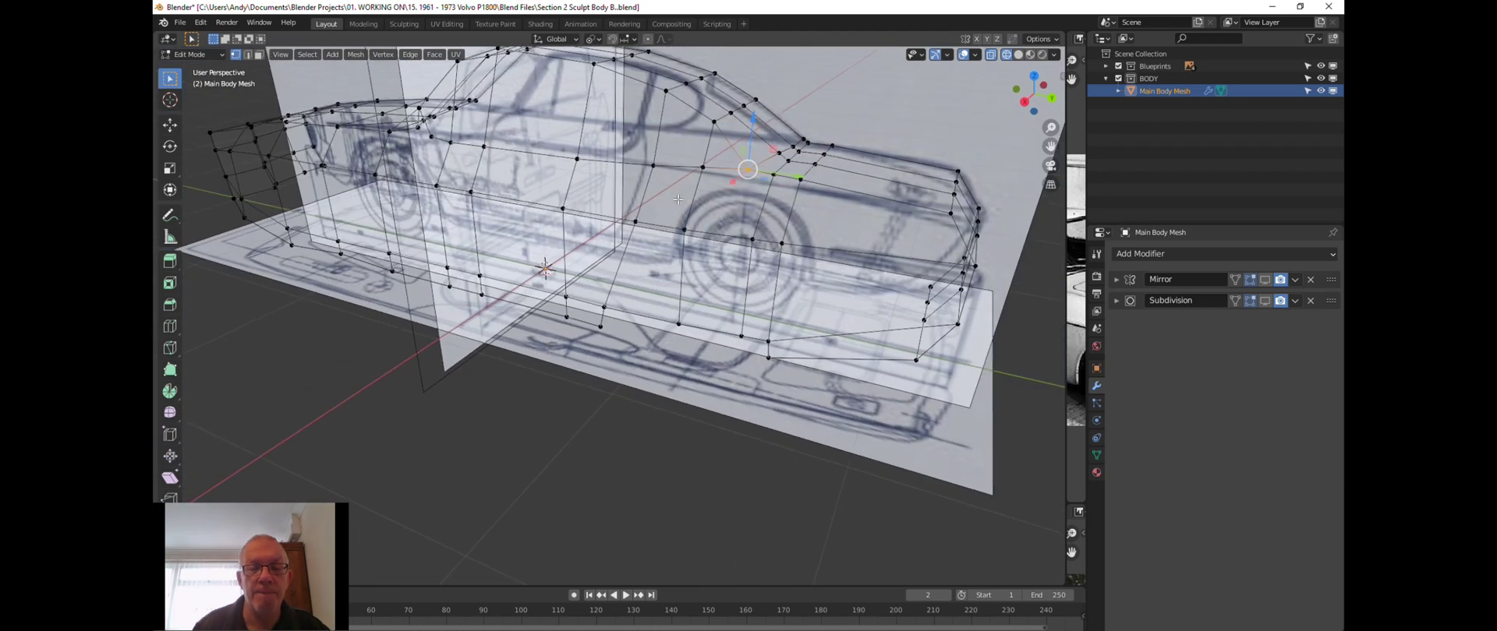
key("KP_1")
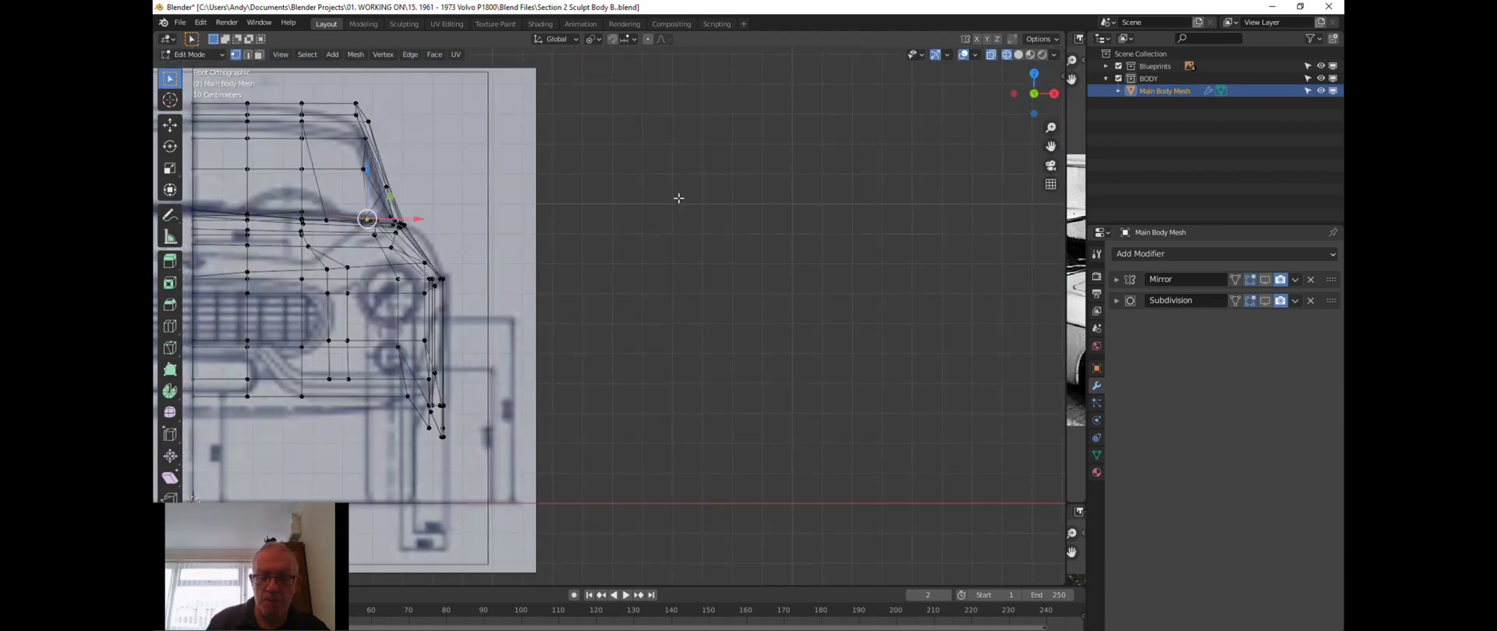
key("KP_7")
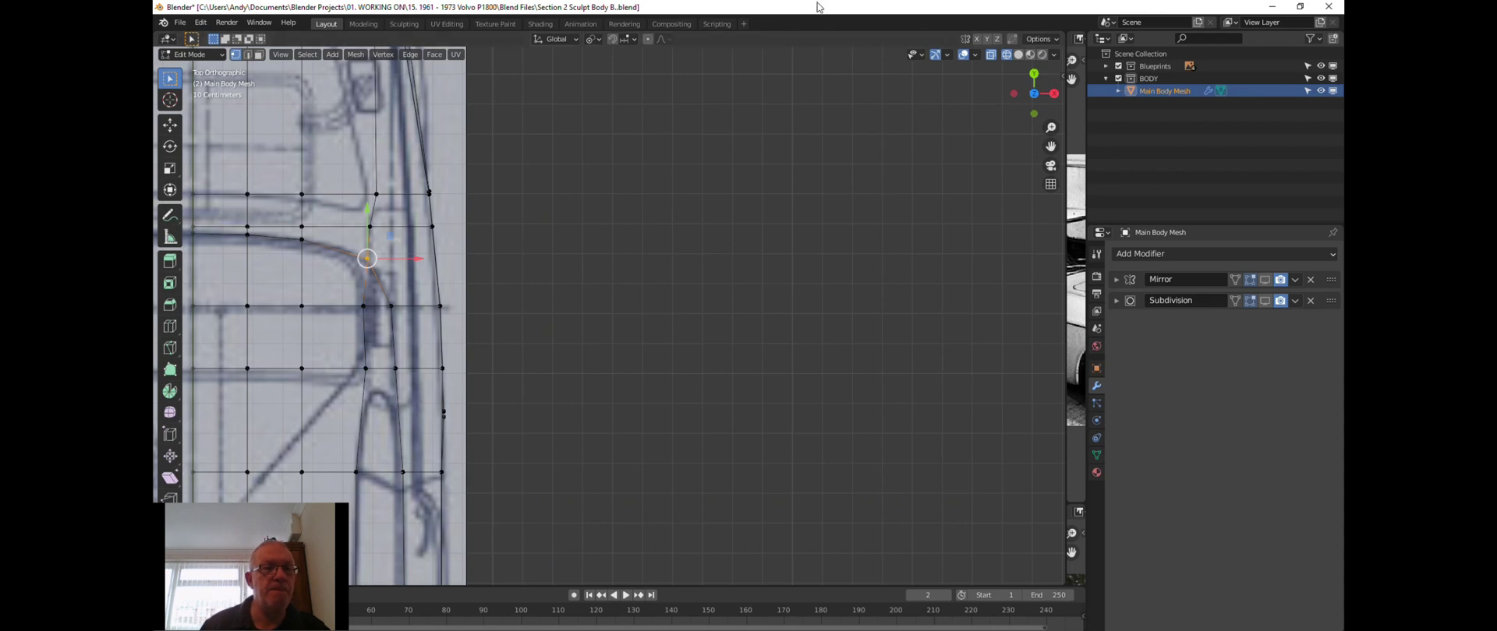
middle_click_drag(484, 173, 601, 282, "shift")
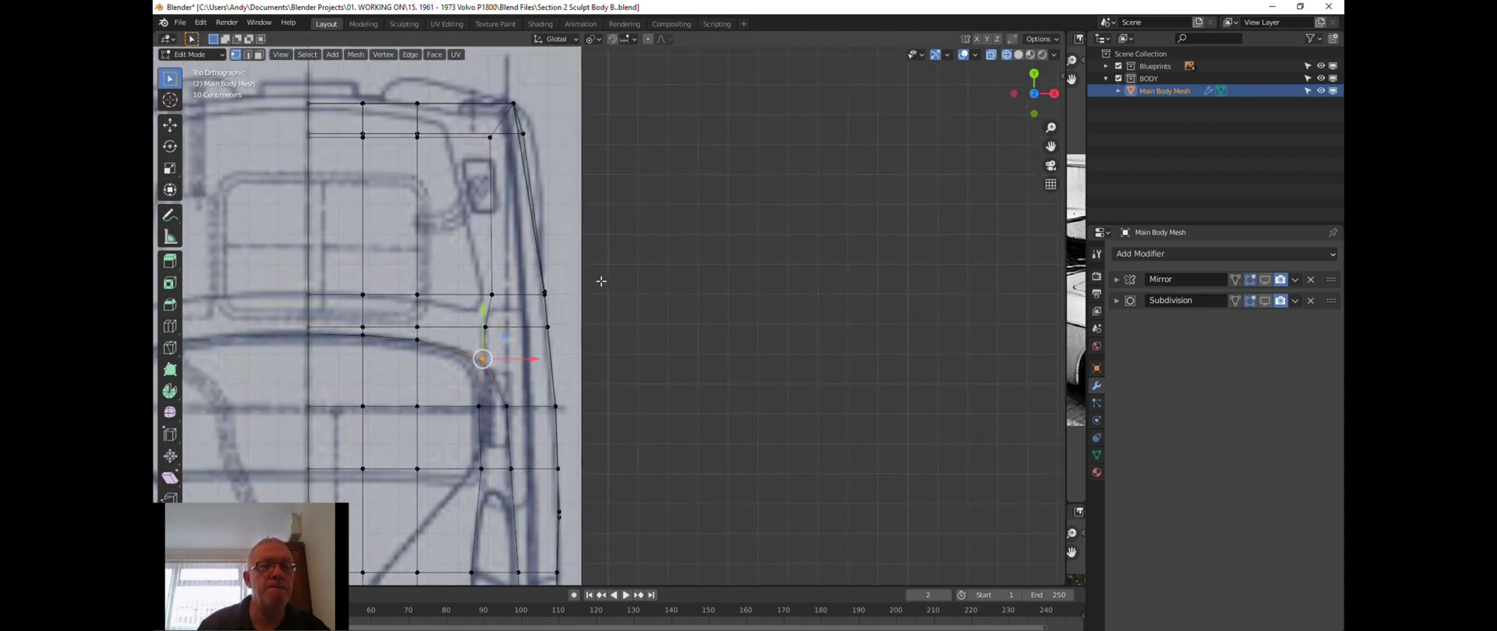
scroll(601, 282, "down", 1)
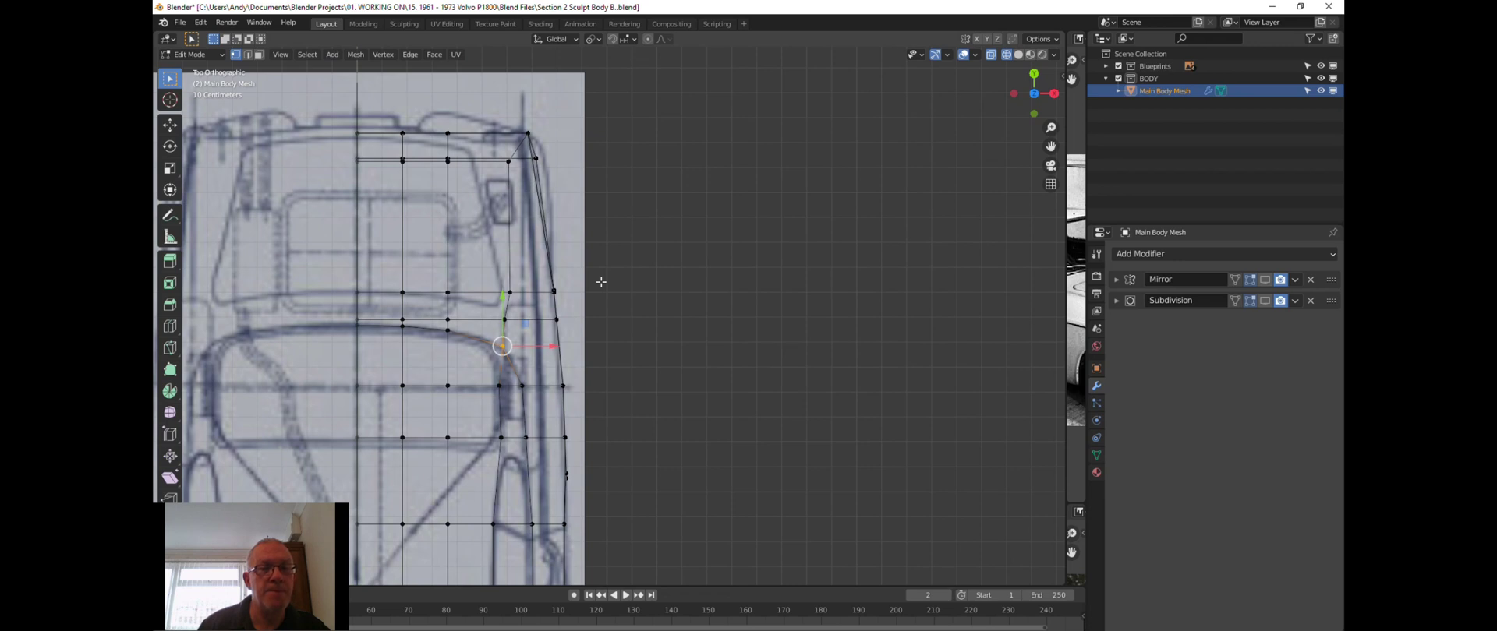
scroll(602, 282, "down", 1)
key("z")
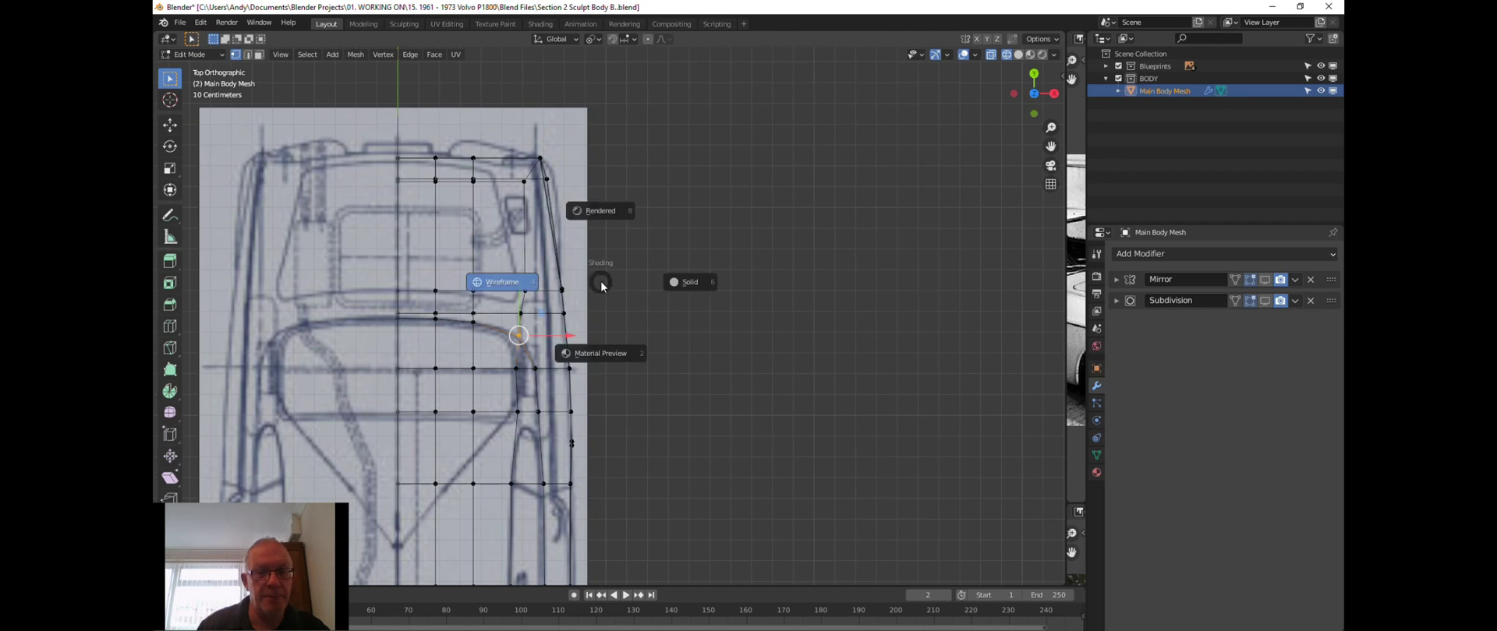
left_click(666, 288)
mouse_move(652, 273)
middle_mouse_down()
mouse_move(629, 227)
mouse_move(555, 200)
mouse_move(447, 262)
mouse_move(474, 197)
mouse_move(371, 154)
mouse_move(475, 167)
middle_mouse_up()
scroll(475, 167, "up", 1)
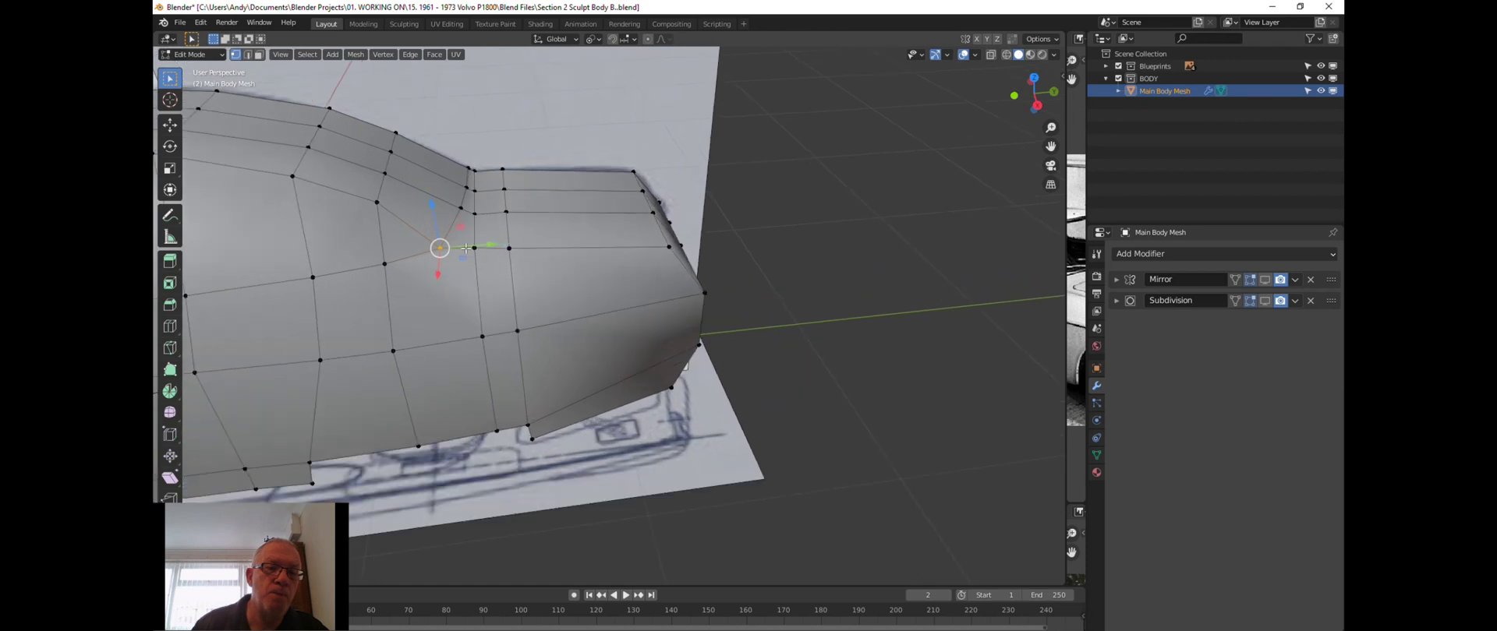
Dissolve the edges of the vertical loop just behind the rear window's base on the rear quarter.
left_click(480, 306)
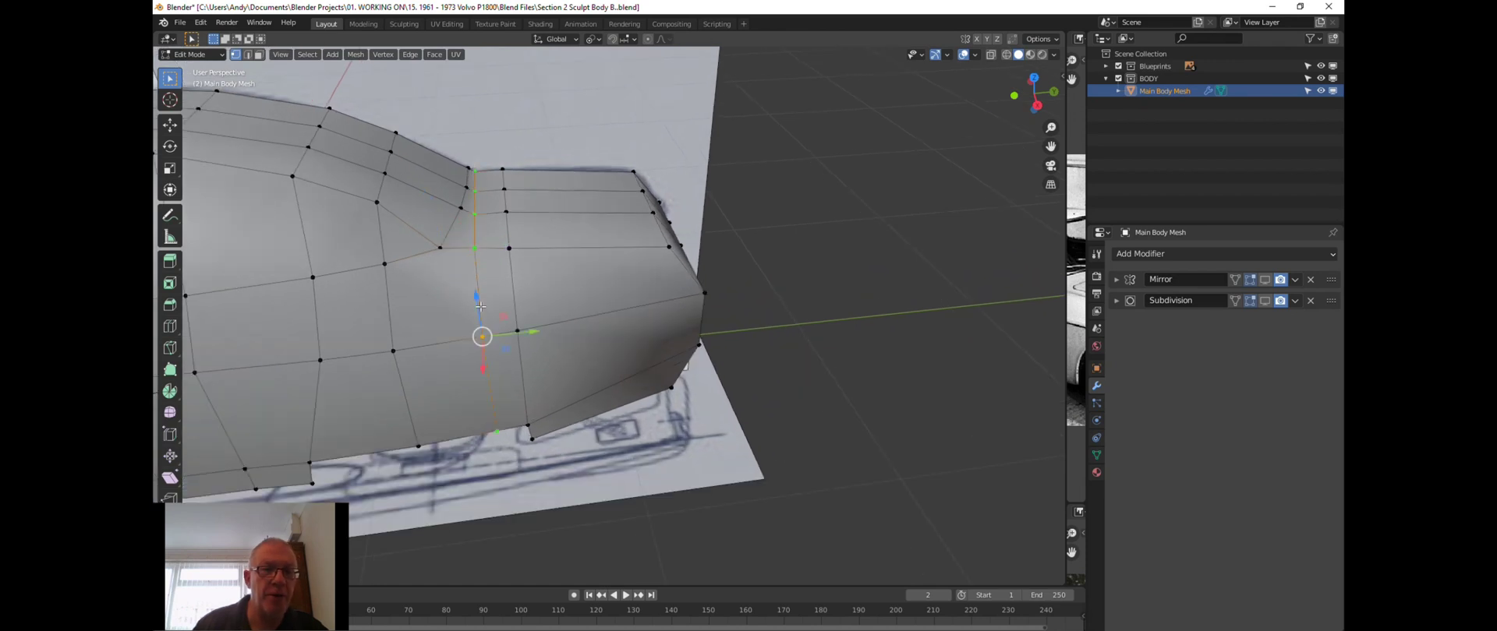
key("x")
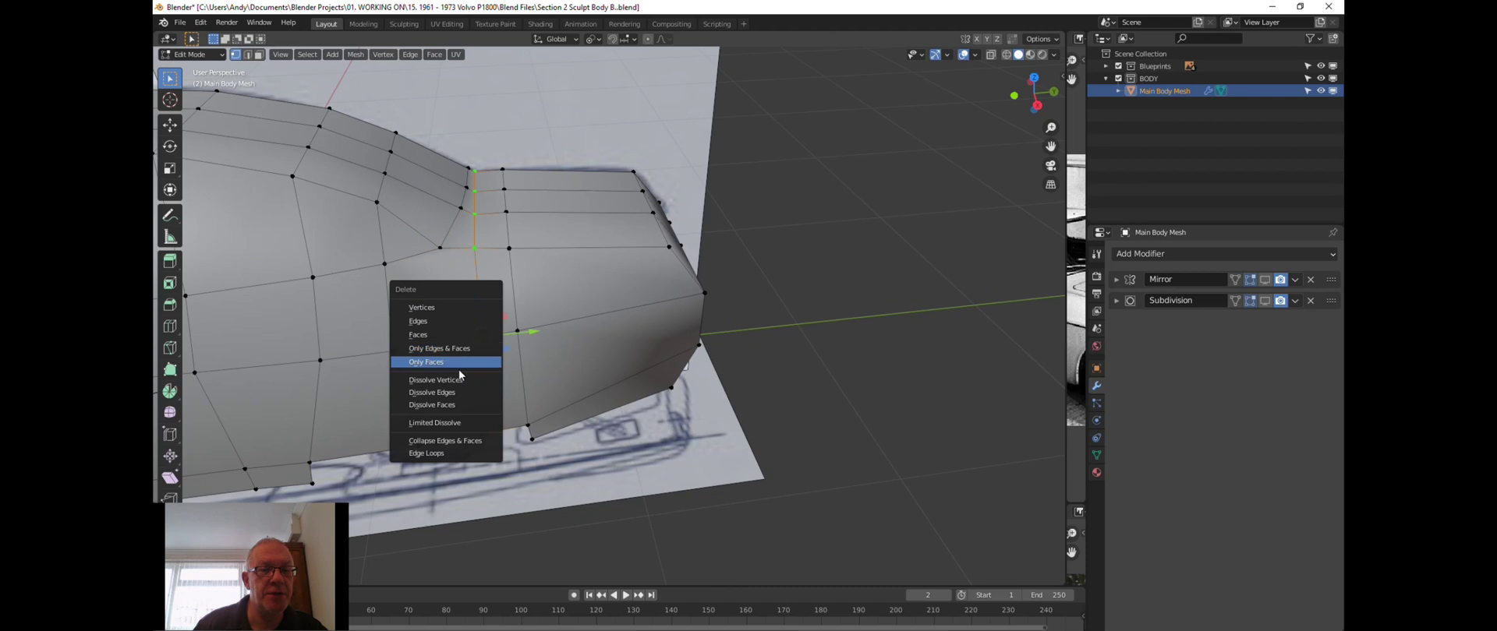
left_click(451, 393)
middle_click_drag(472, 334, 457, 275)
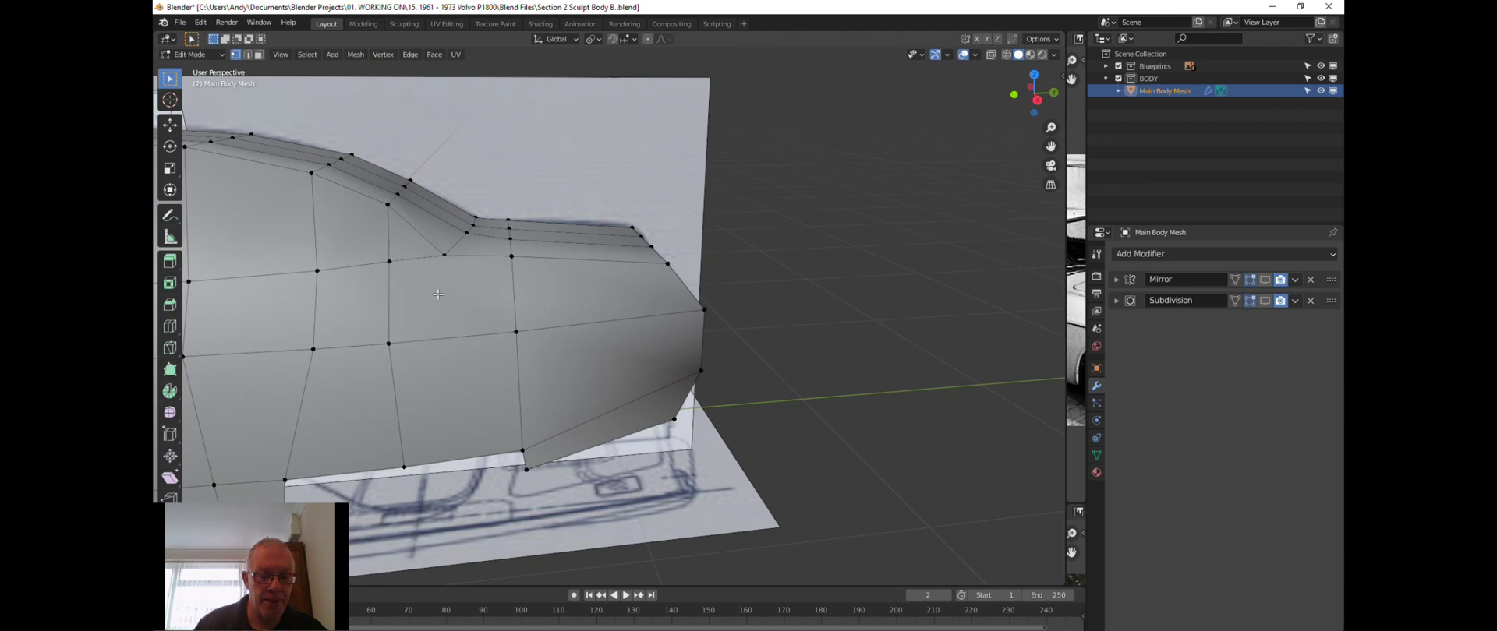
Knife-cut an angle-constrained vertical edge from the waistline vertex near the rear window's base down to the body side's lower edge.
key("k")
left_click(446, 256)
scroll(448, 257, "down", 1)
key("c")
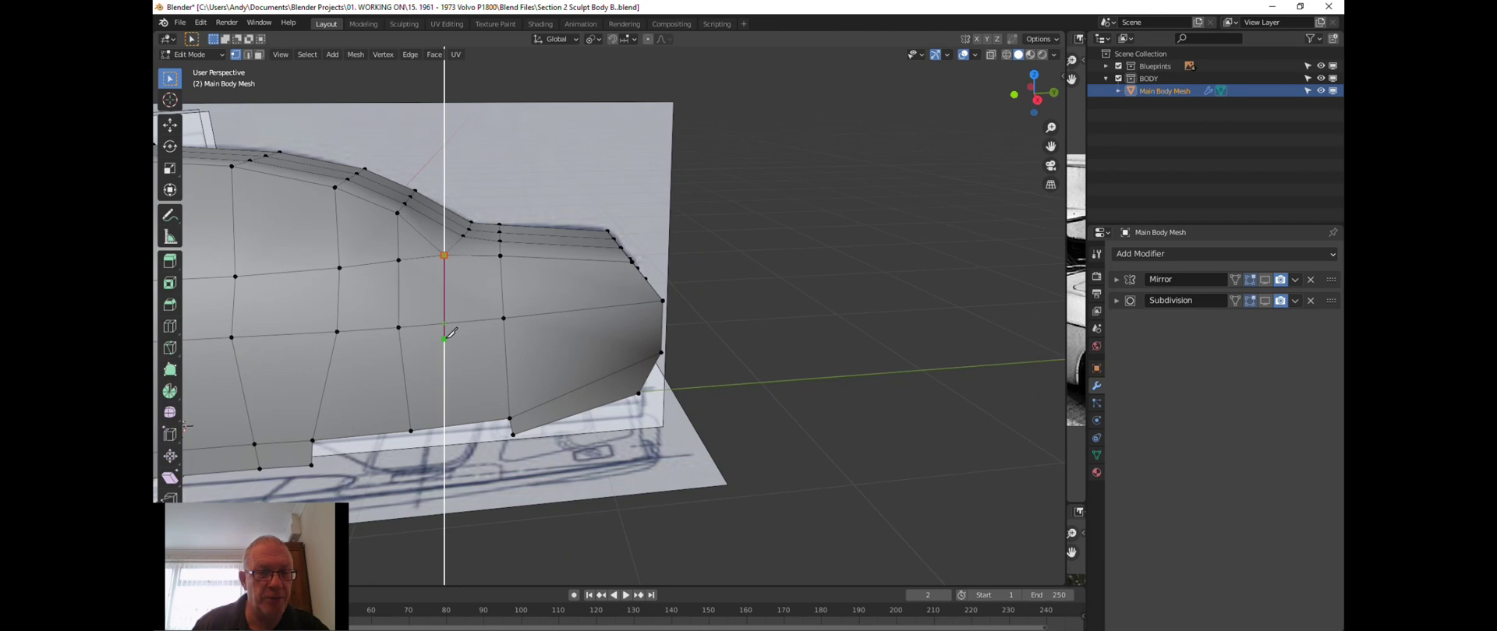
left_click(444, 425)
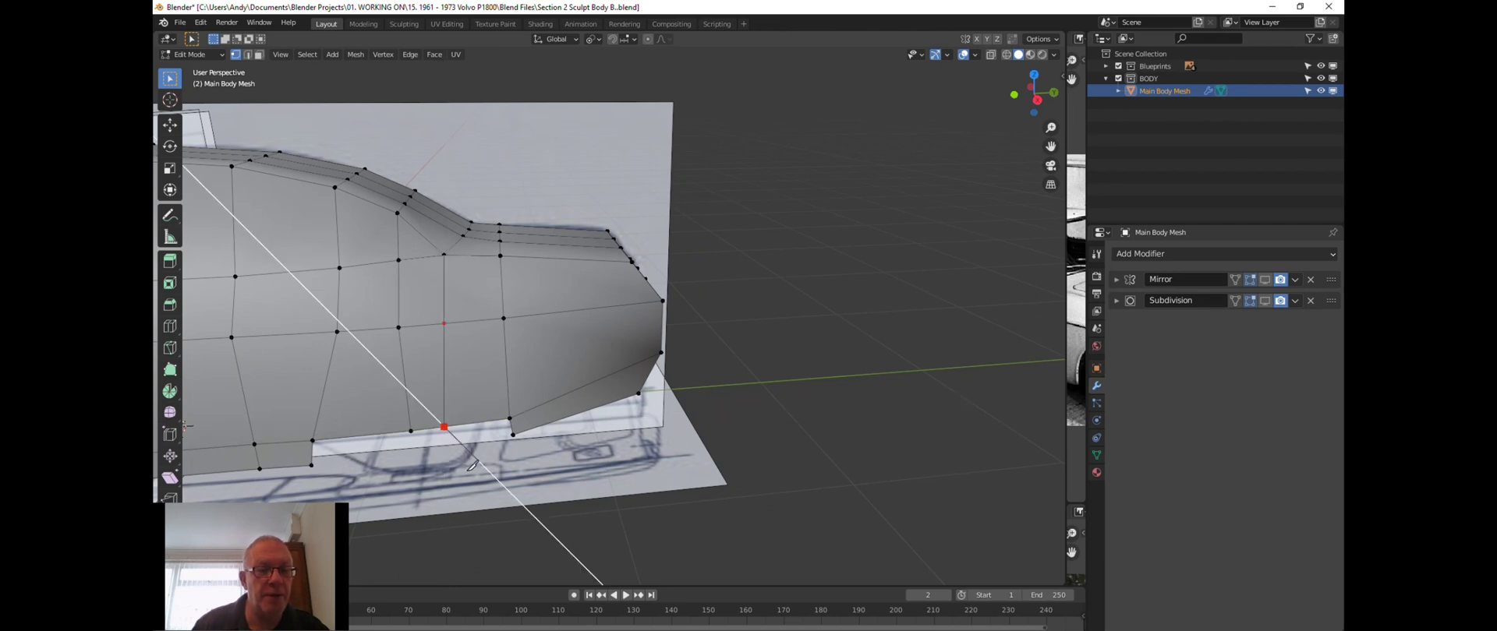
key("Return")
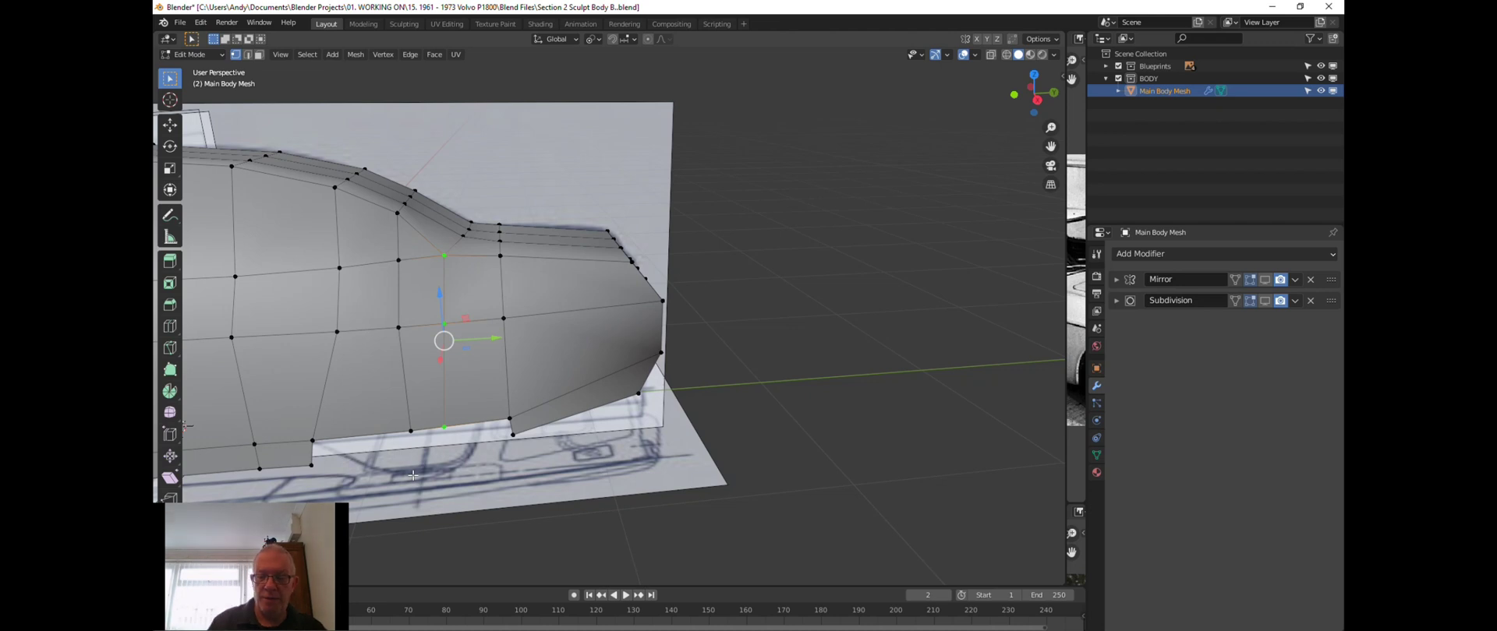
Align the three vertices of the new cut in the right view by scaling them to 0 along Y.
key("KP_3")
scroll(413, 475, "up", 2)
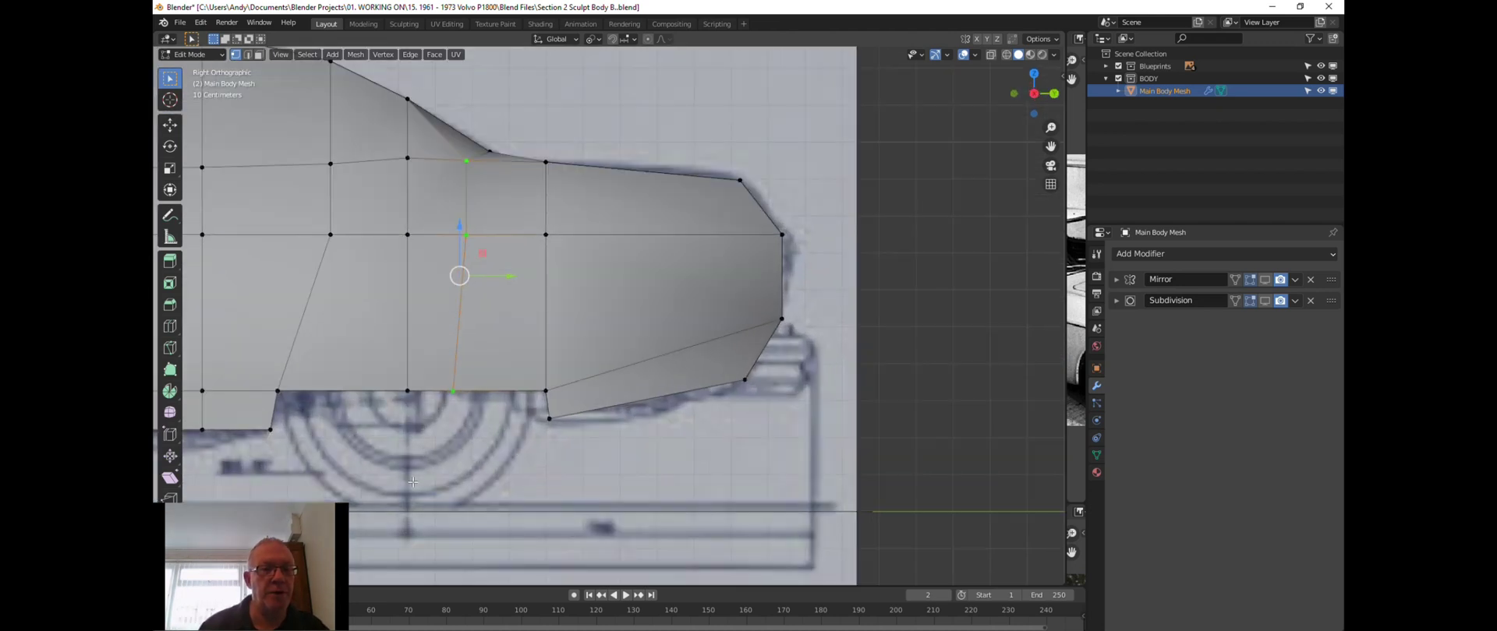
left_click(465, 182)
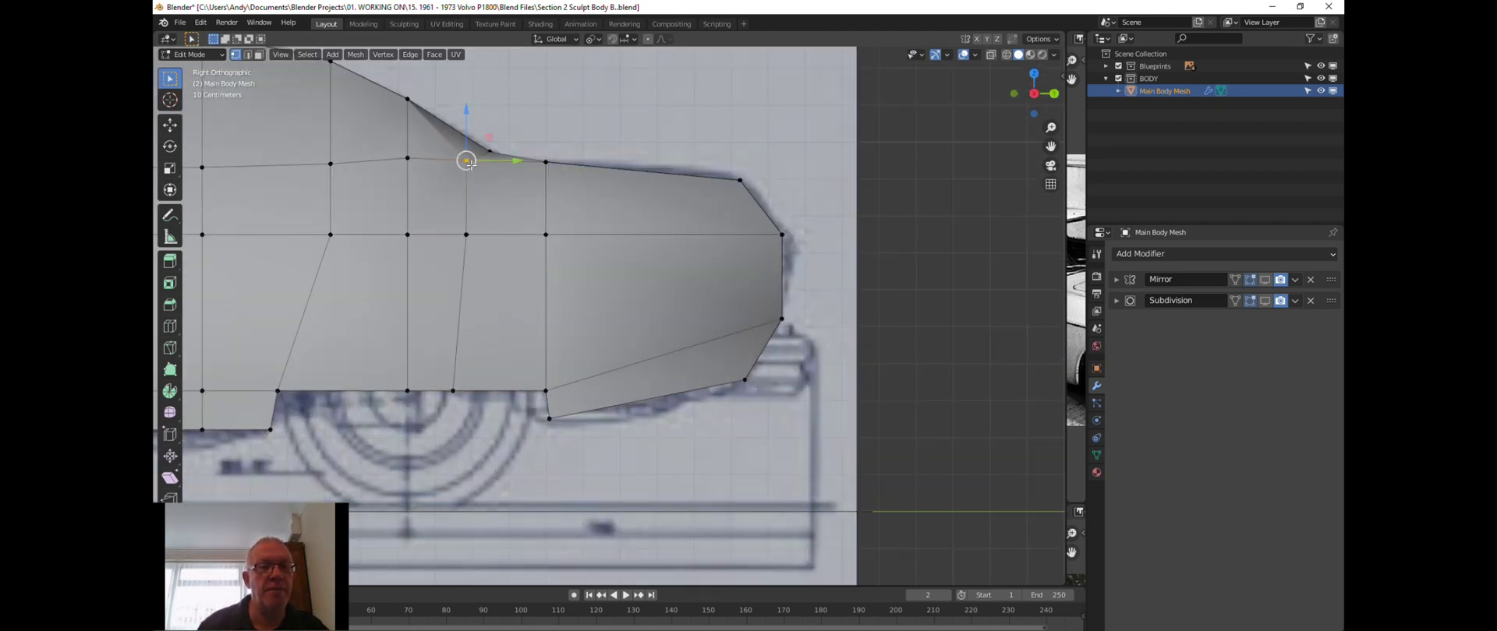
left_click(454, 391, "ctrl")
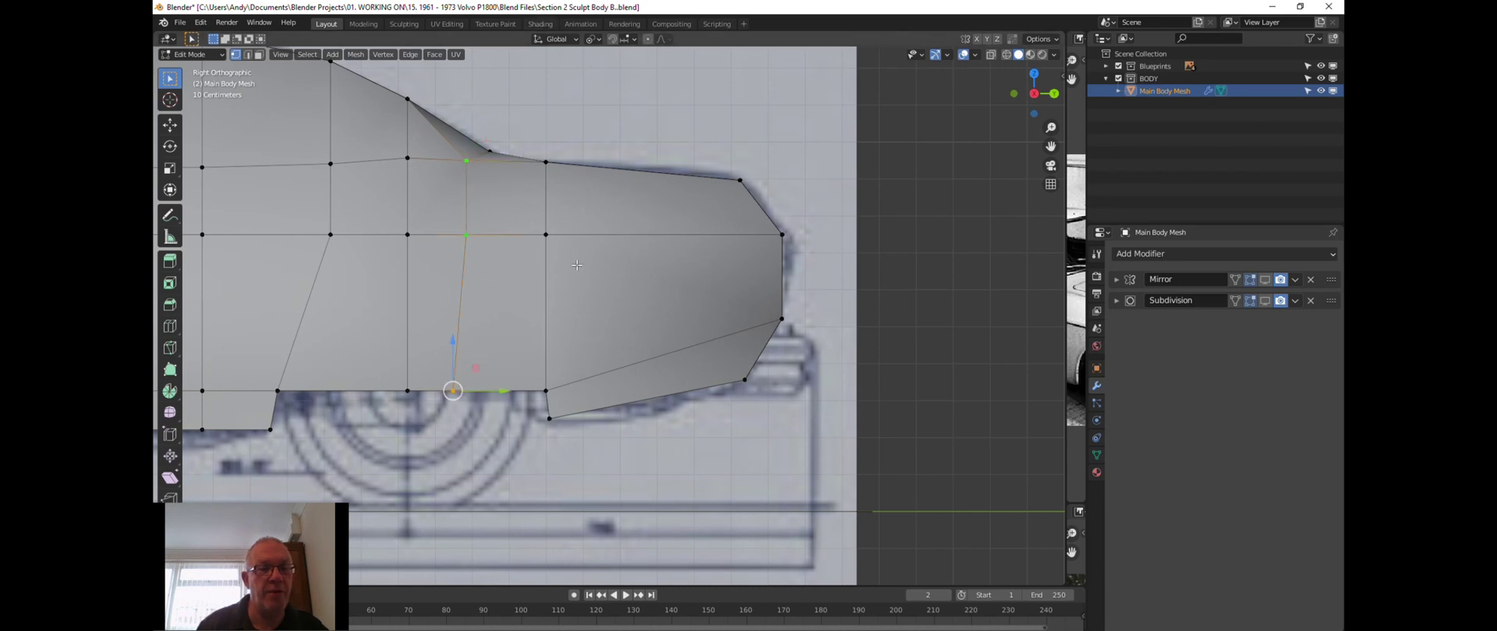
left_click(462, 164)
key("s")
key("y")
key("0")
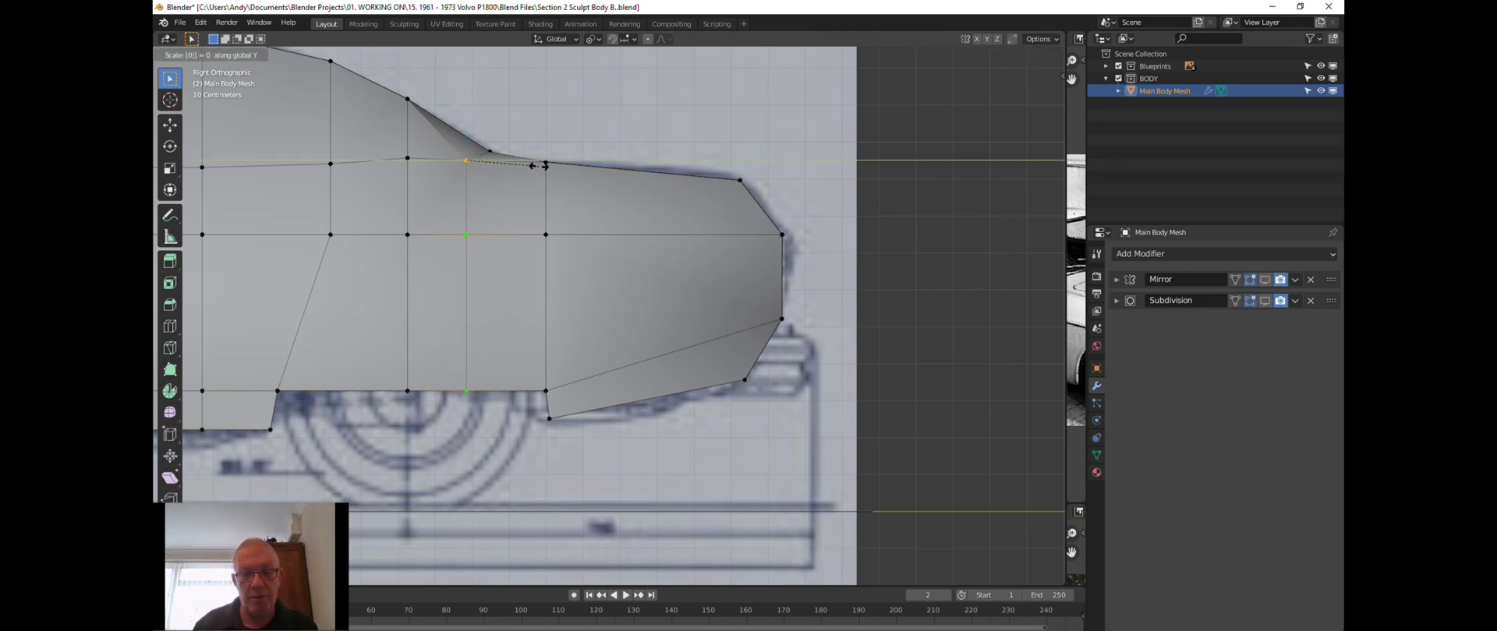
key("Return")
Edge-slide the vertical edge column ahead of the rear wheel, from the body side up to the roof, forward by about 0.15.
scroll(503, 189, "down", 3)
scroll(503, 189, "down", 2)
middle_click_drag(504, 189, 493, 248)
scroll(433, 211, "up", 3)
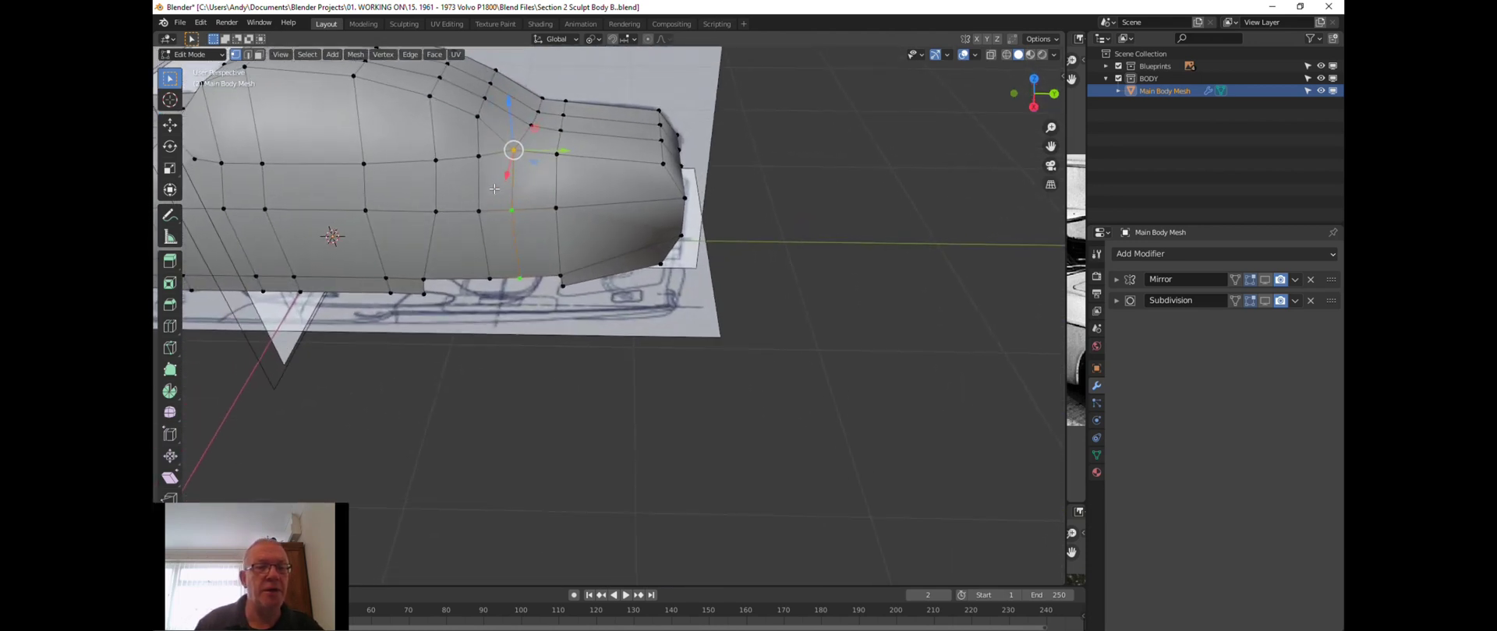
scroll(489, 160, "up", 1)
middle_click_drag(488, 159, 624, 112, "shift")
scroll(486, 124, "down", 2)
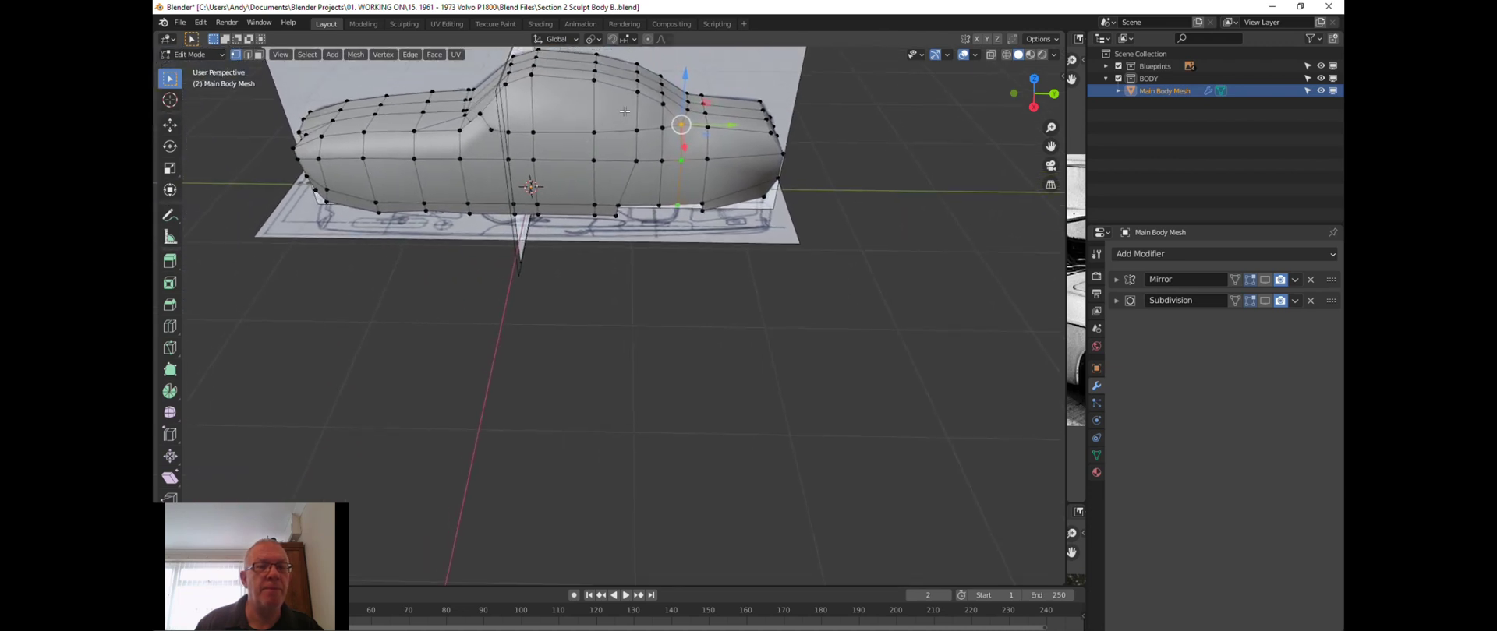
left_click(631, 159)
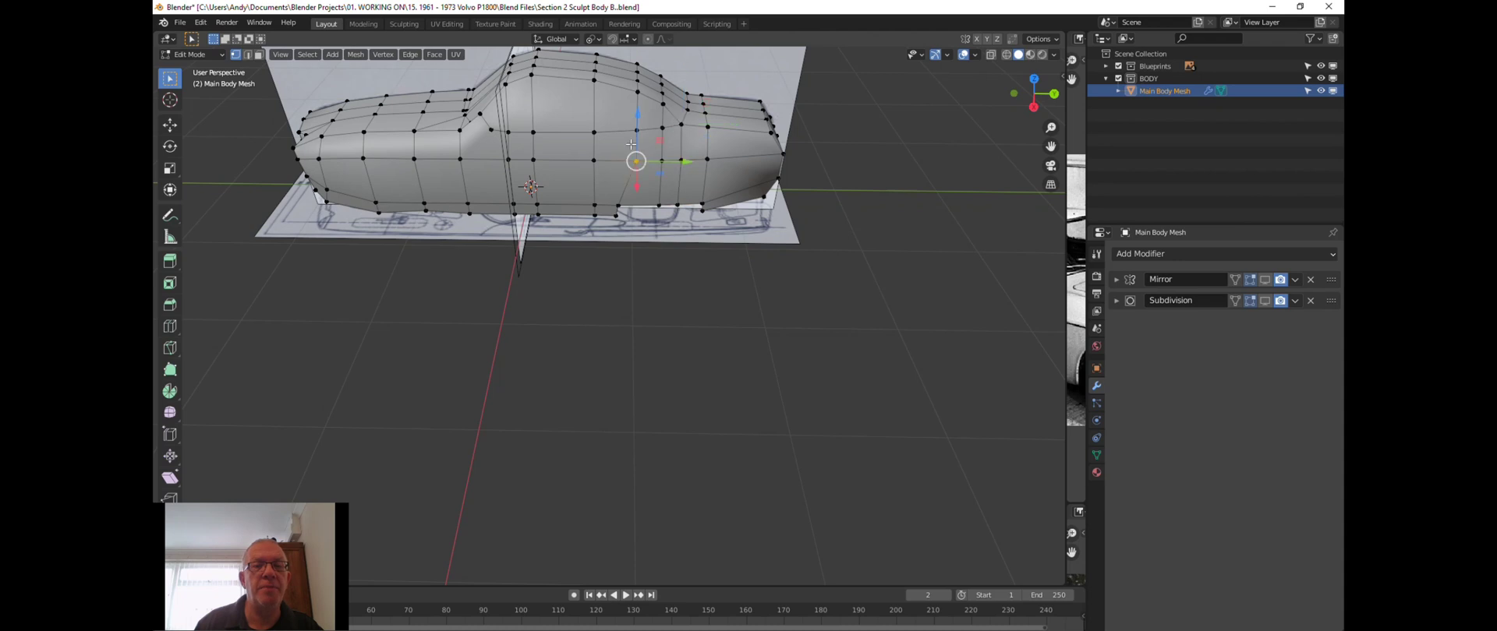
left_click(636, 61, "ctrl")
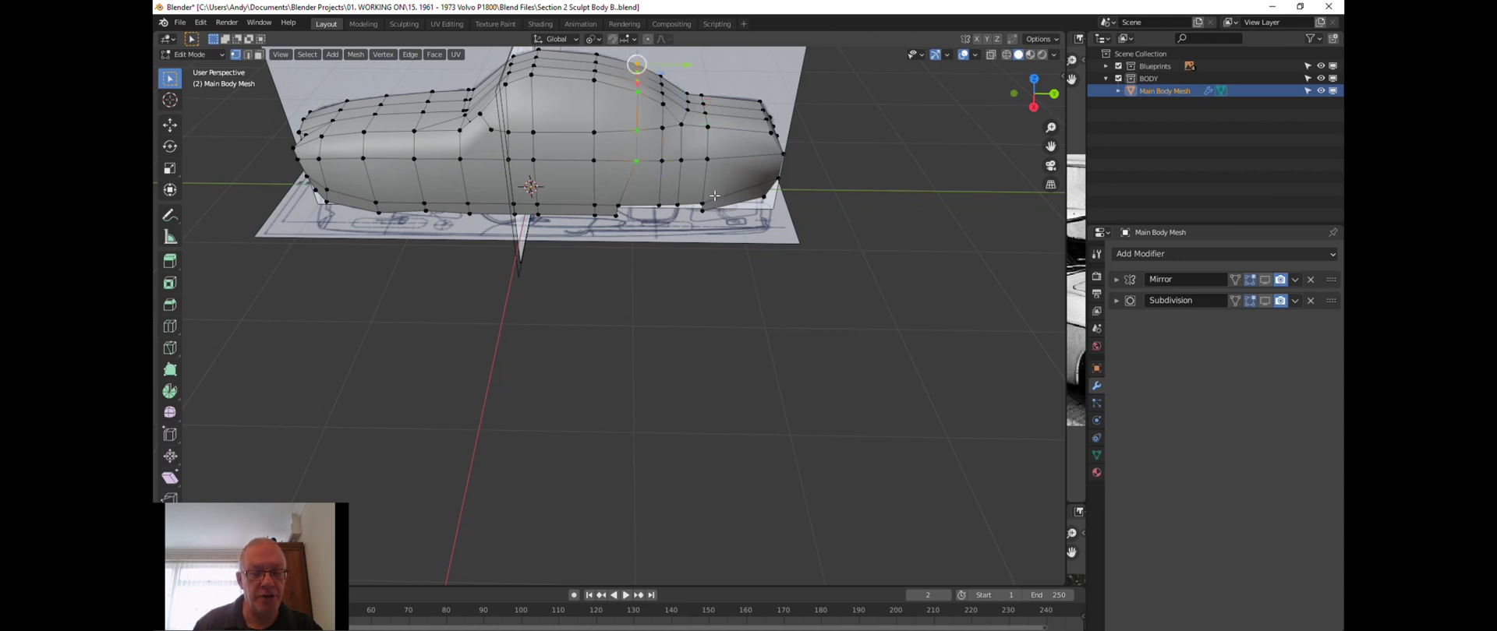
key("g")
key("g")
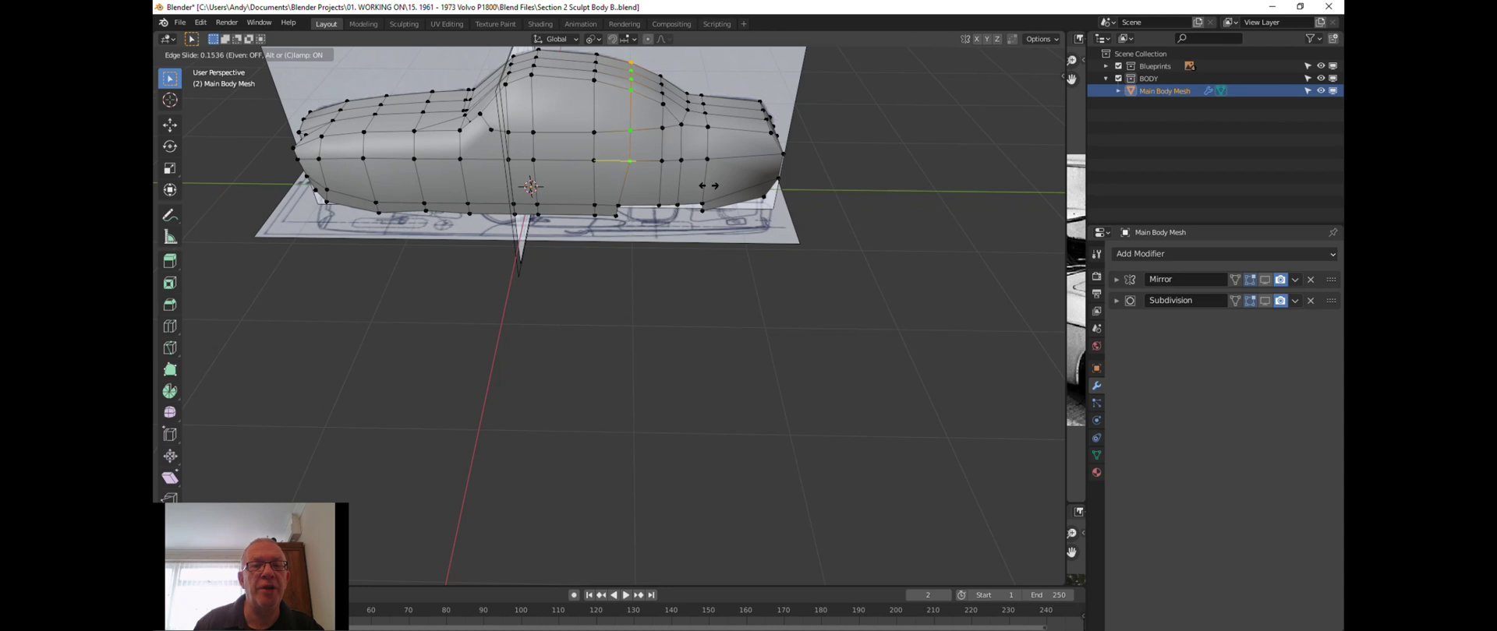
left_click(708, 185)
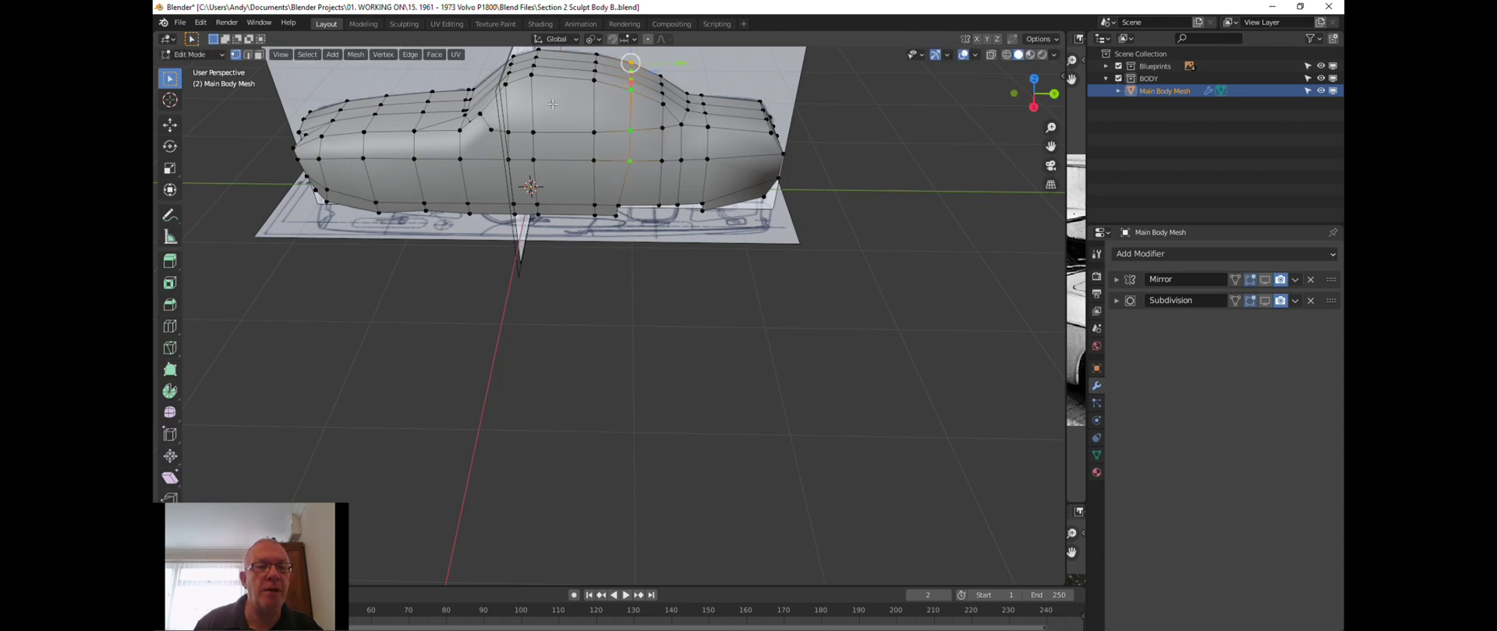
Add one vertical edge loop between the rear wheel and the tail, and another through the middle of the door.
middle_click_drag(505, 114, 555, 104, "shift")
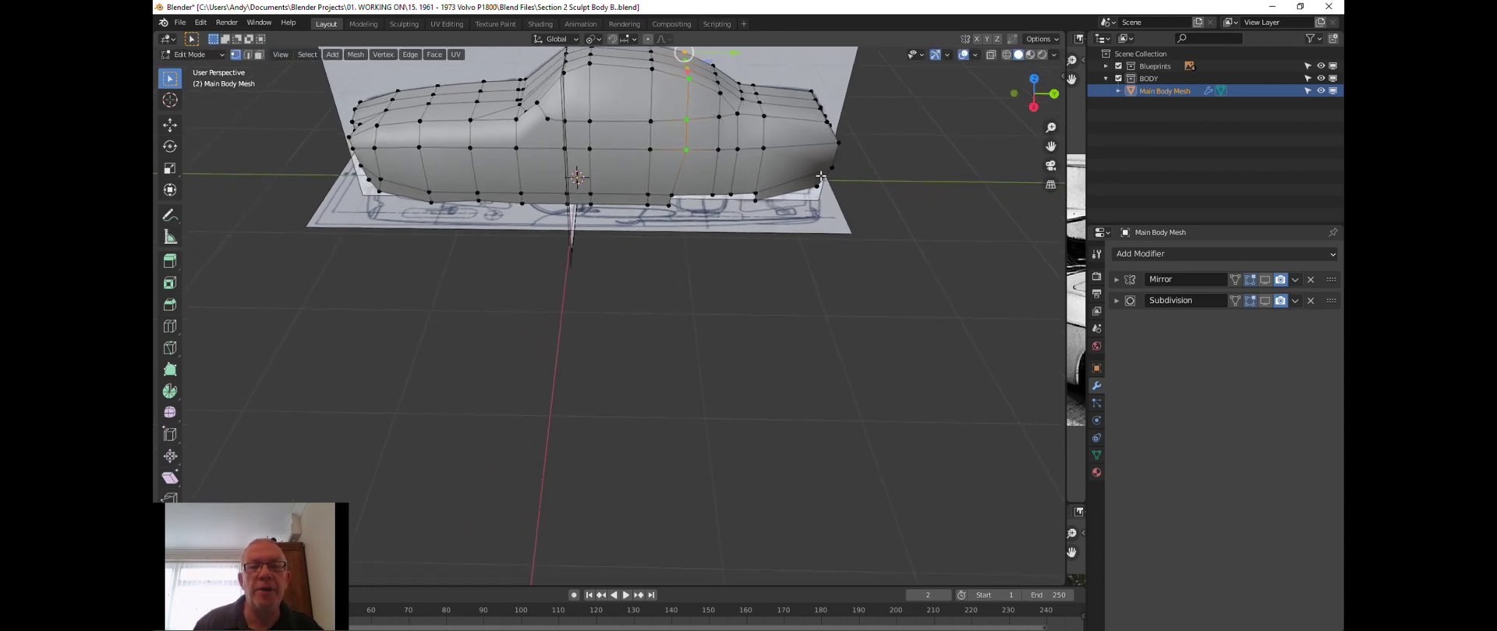
left_click(794, 138, "alt")
key("g")
key("g")
left_click(798, 139)
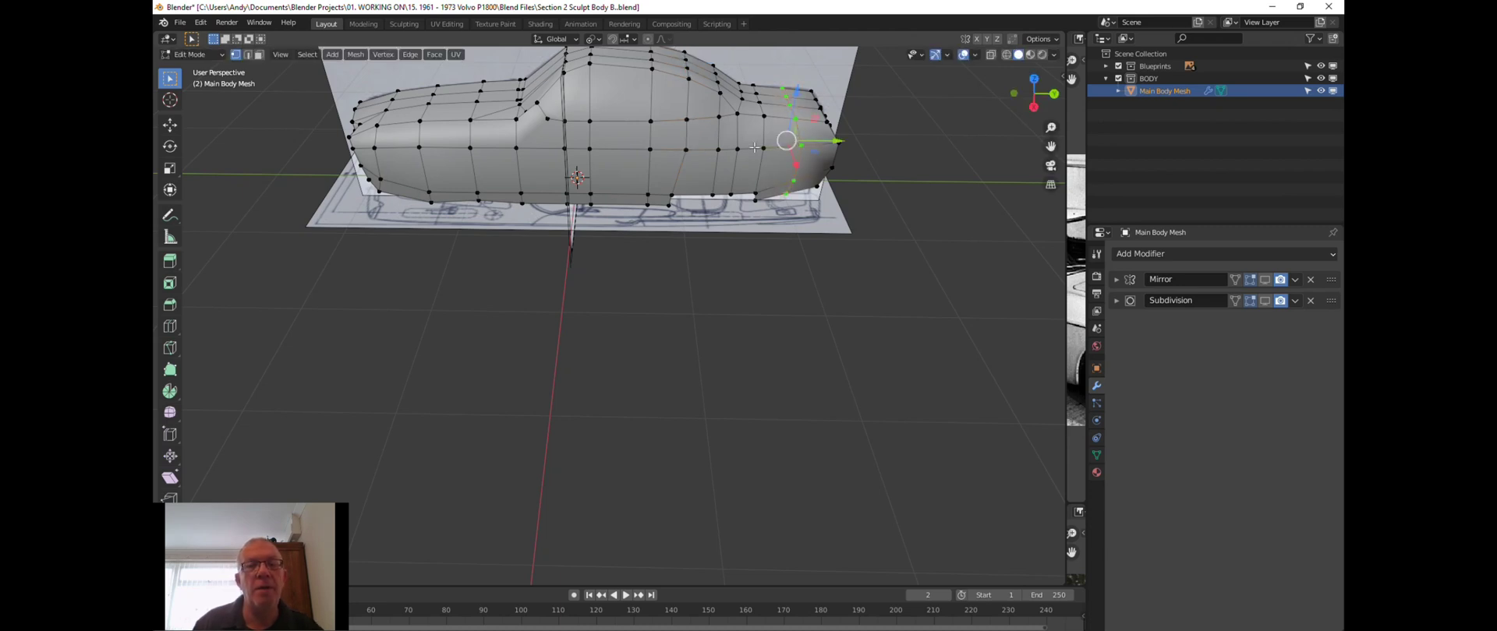
left_click(623, 187, "alt")
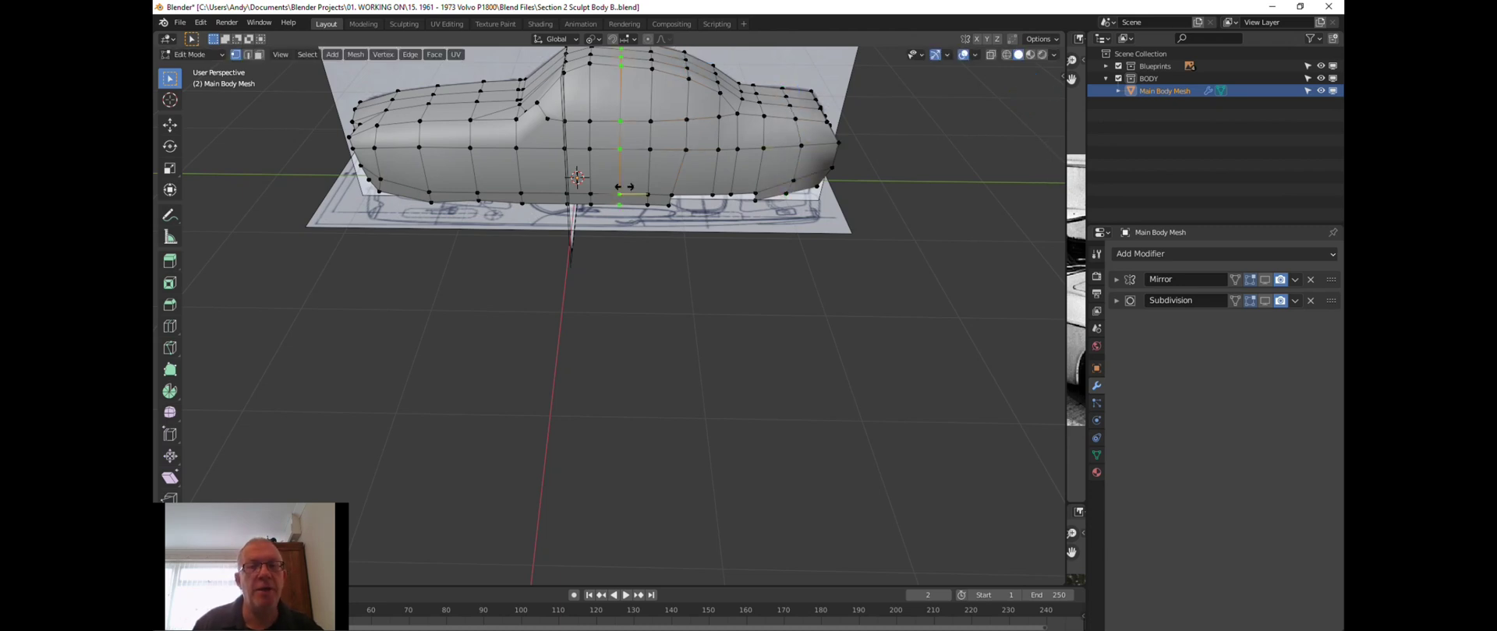
key("alt+a")
Examine the vertices and edge flow along the waistline around the windscreen pillar's base.
middle_click_drag(524, 303, 590, 258)
scroll(511, 183, "up", 3)
middle_click_drag(514, 177, 547, 210)
middle_click_drag(499, 158, 439, 124)
left_click(471, 121)
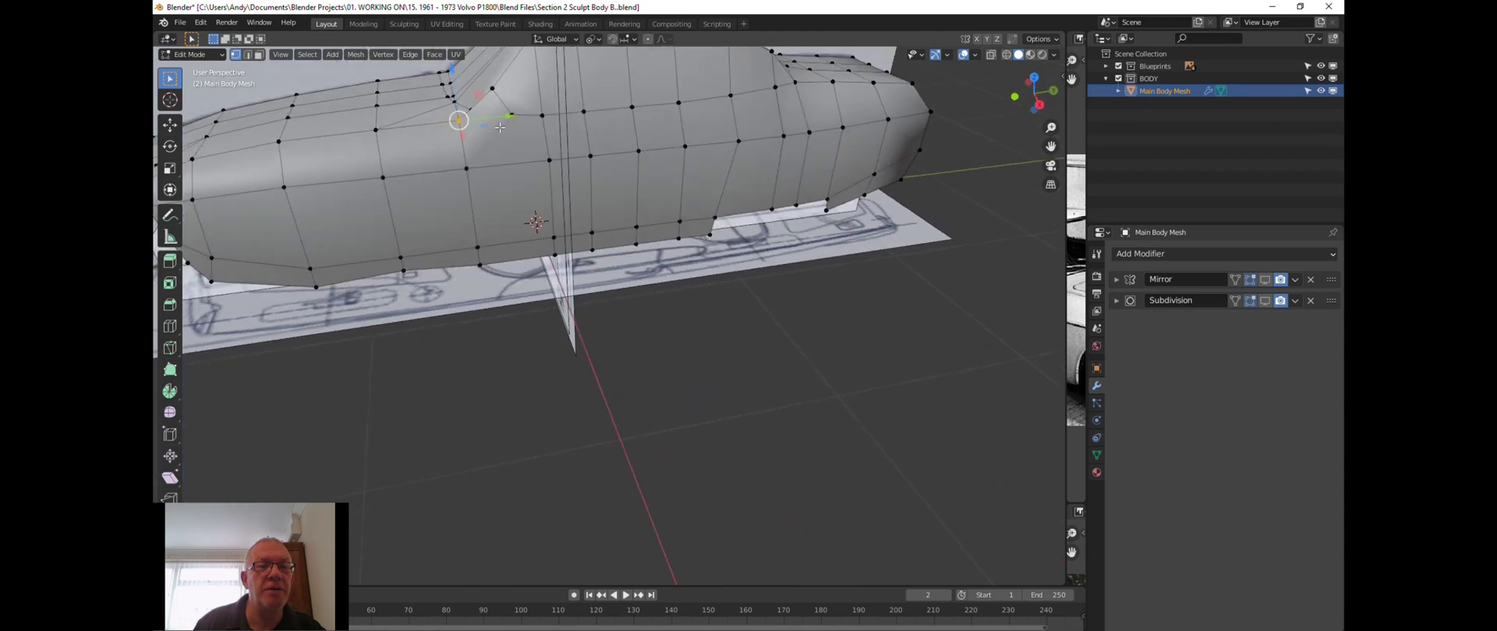
left_click(513, 131)
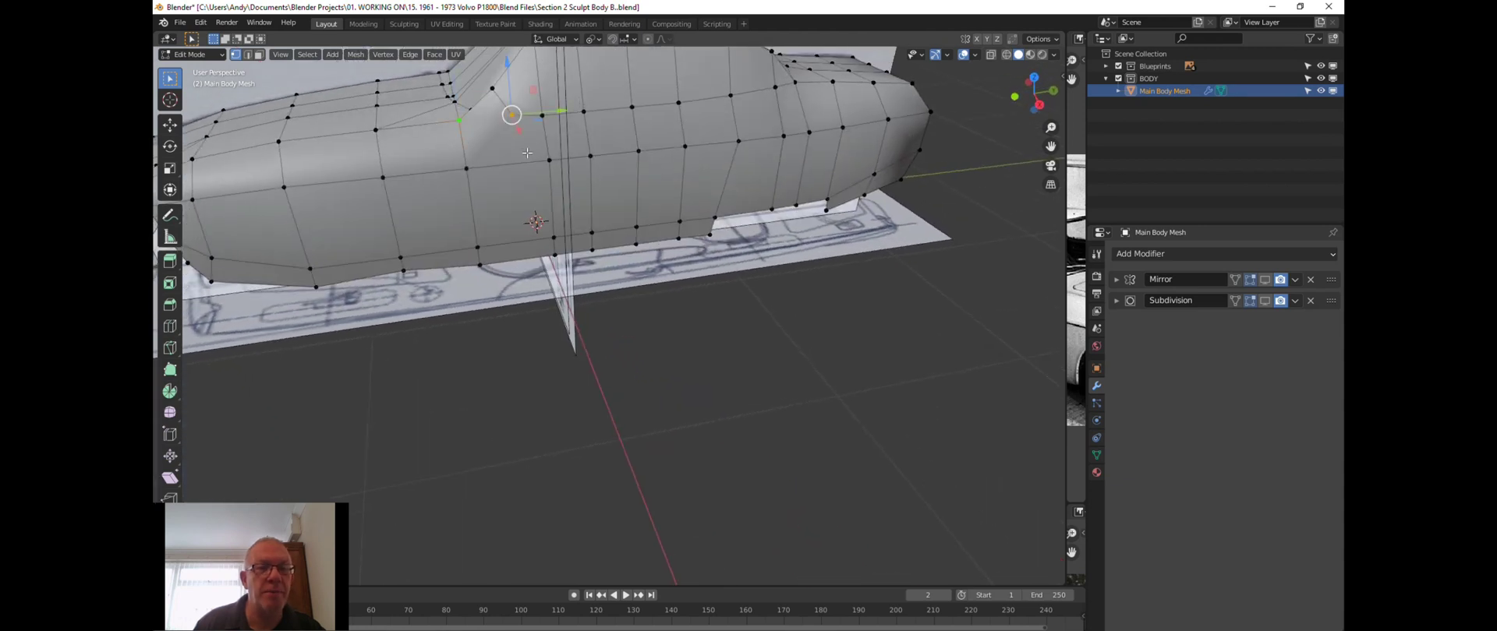
left_click(552, 160)
mouse_move(555, 155)
middle_mouse_down()
mouse_move(589, 163)
mouse_move(581, 152)
middle_mouse_up()
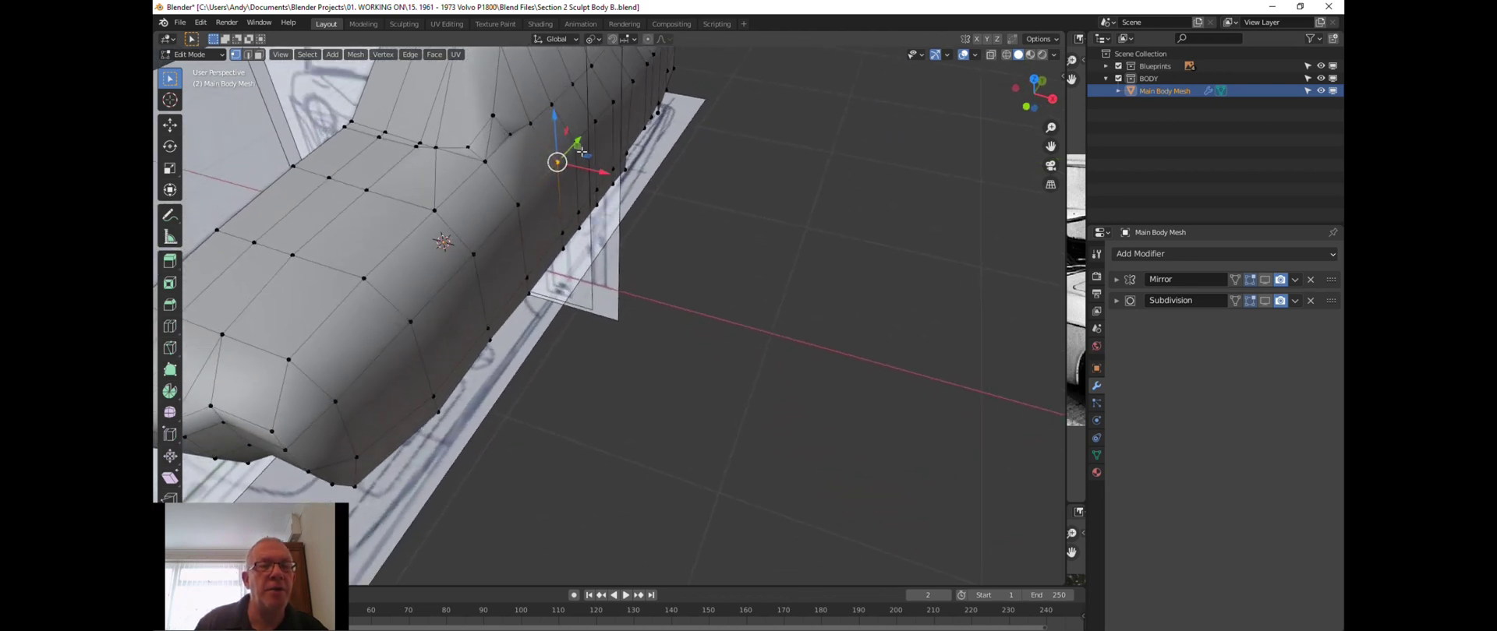
Lower the waistline vertex beside the windscreen pillar's base by about 0.1 m along Z.
left_click(493, 115)
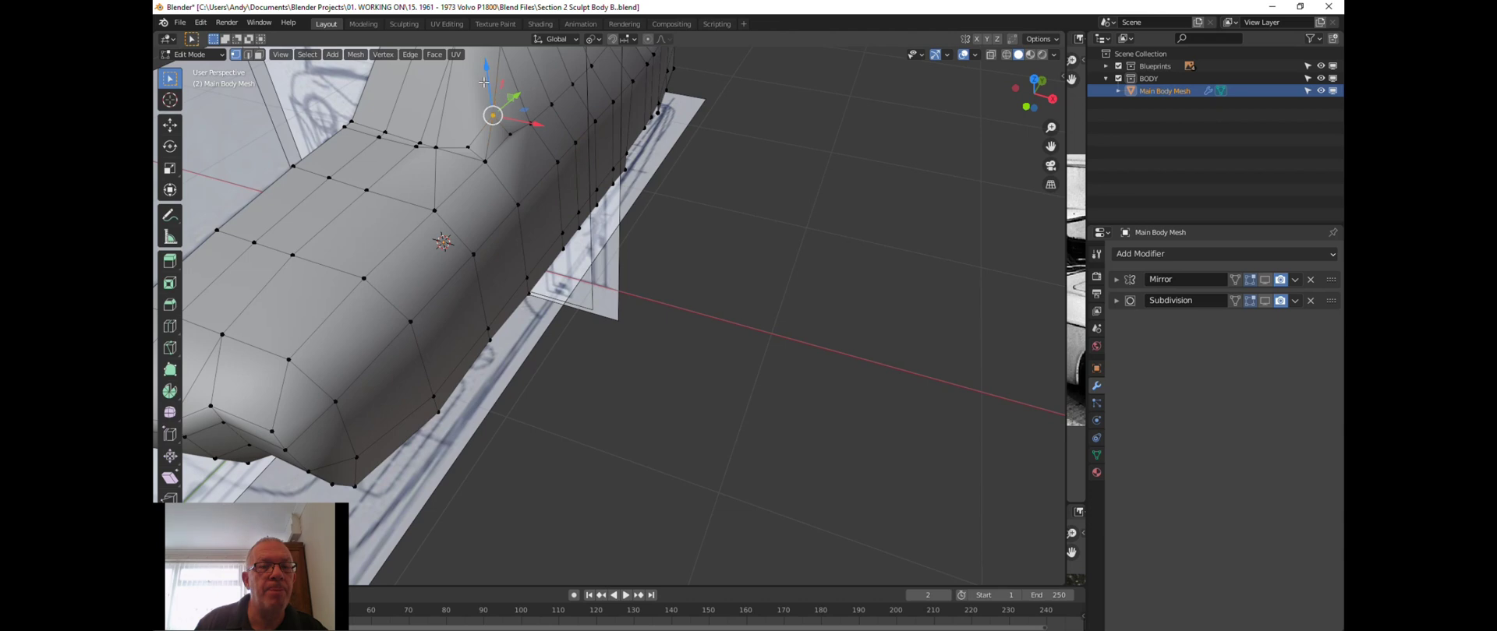
key("g")
key("z")
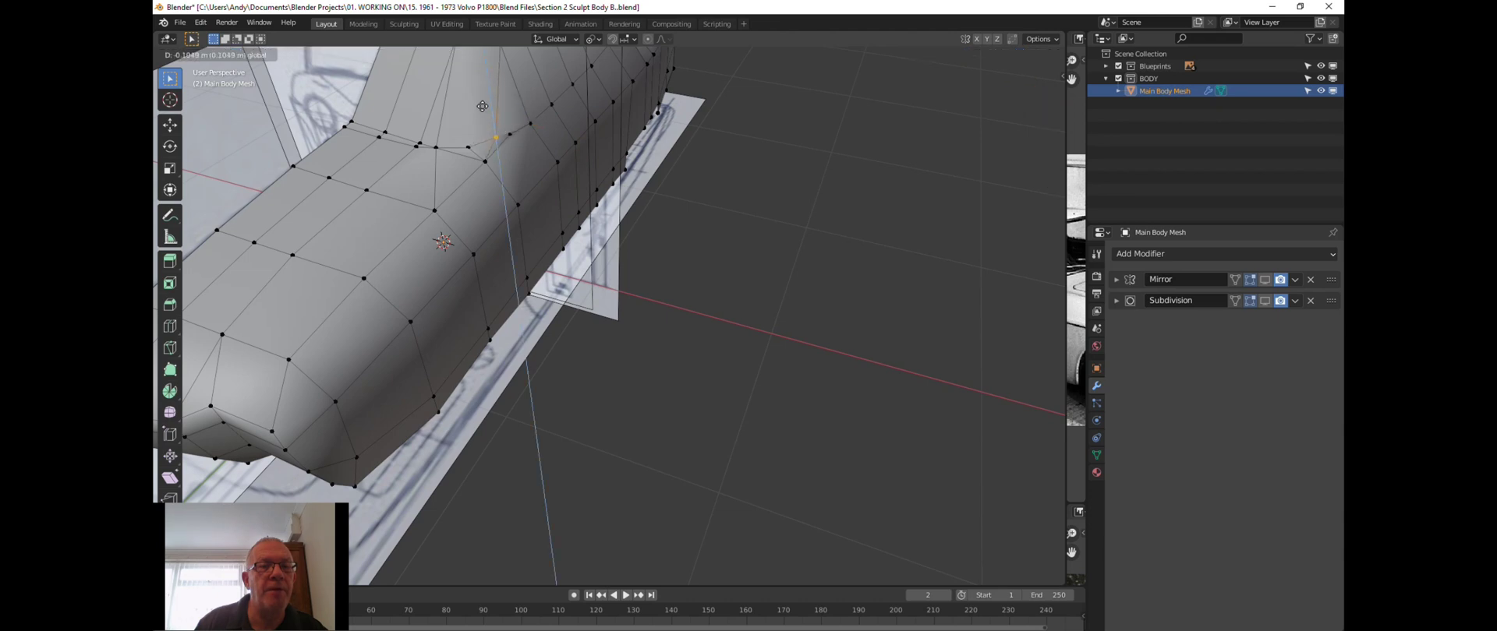
left_click(482, 111)
Compare the vertices around the windscreen's lower corner with the top-view blueprint in wireframe and solid shading.
middle_click_drag(483, 111, 437, 158)
scroll(436, 158, "up", 5)
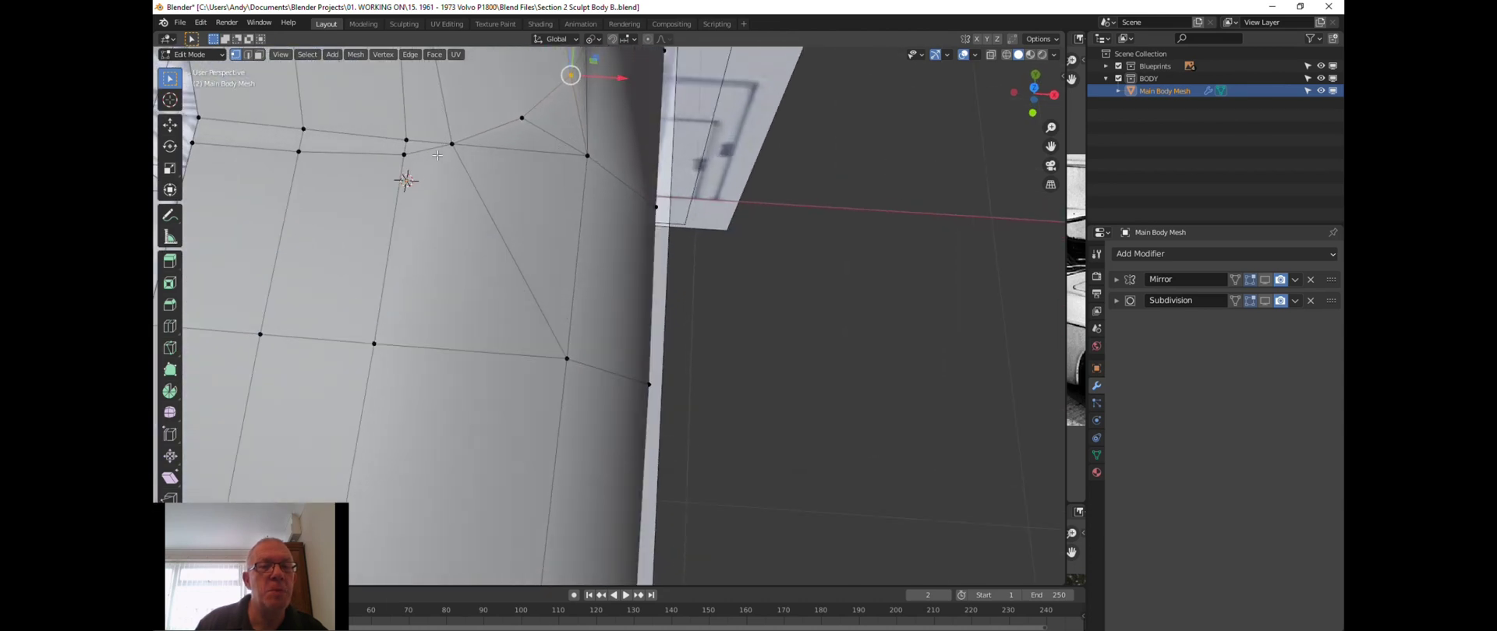
scroll(438, 155, "down", 2)
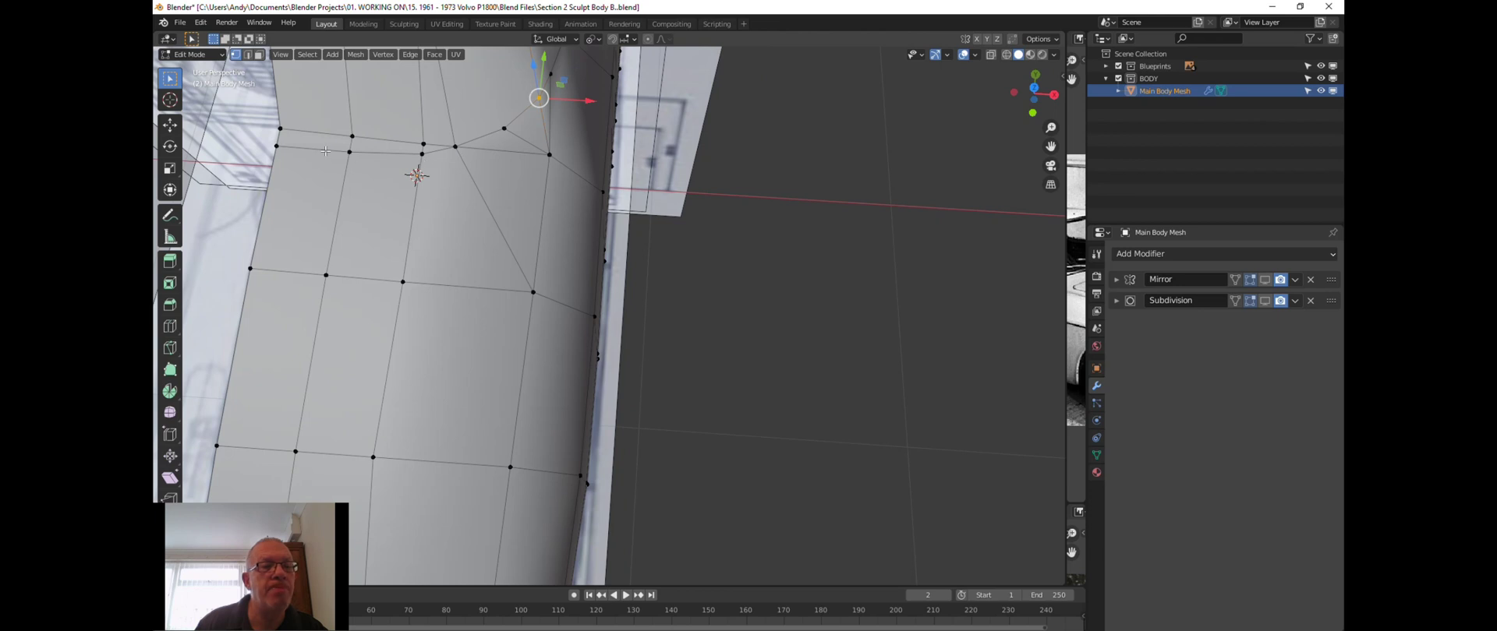
middle_click_drag(360, 145, 406, 149)
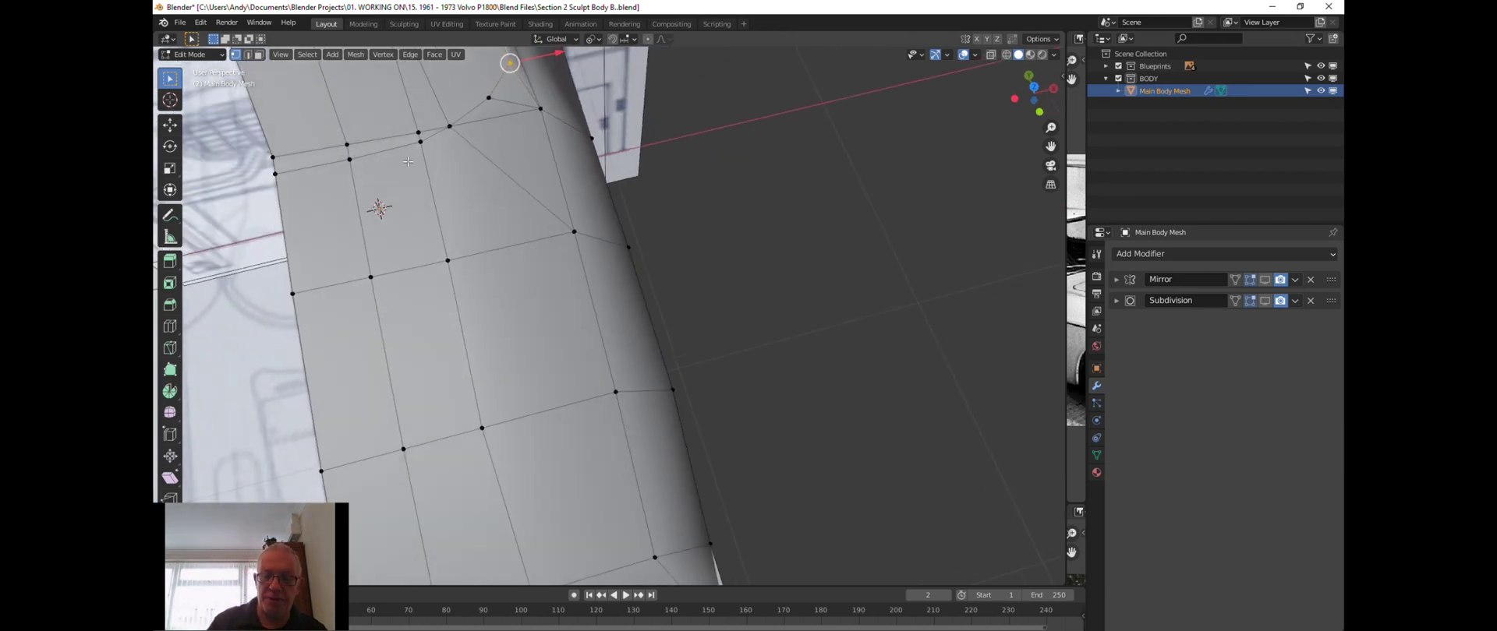
key("KP_7")
middle_click_drag(449, 165, 419, 268, "shift")
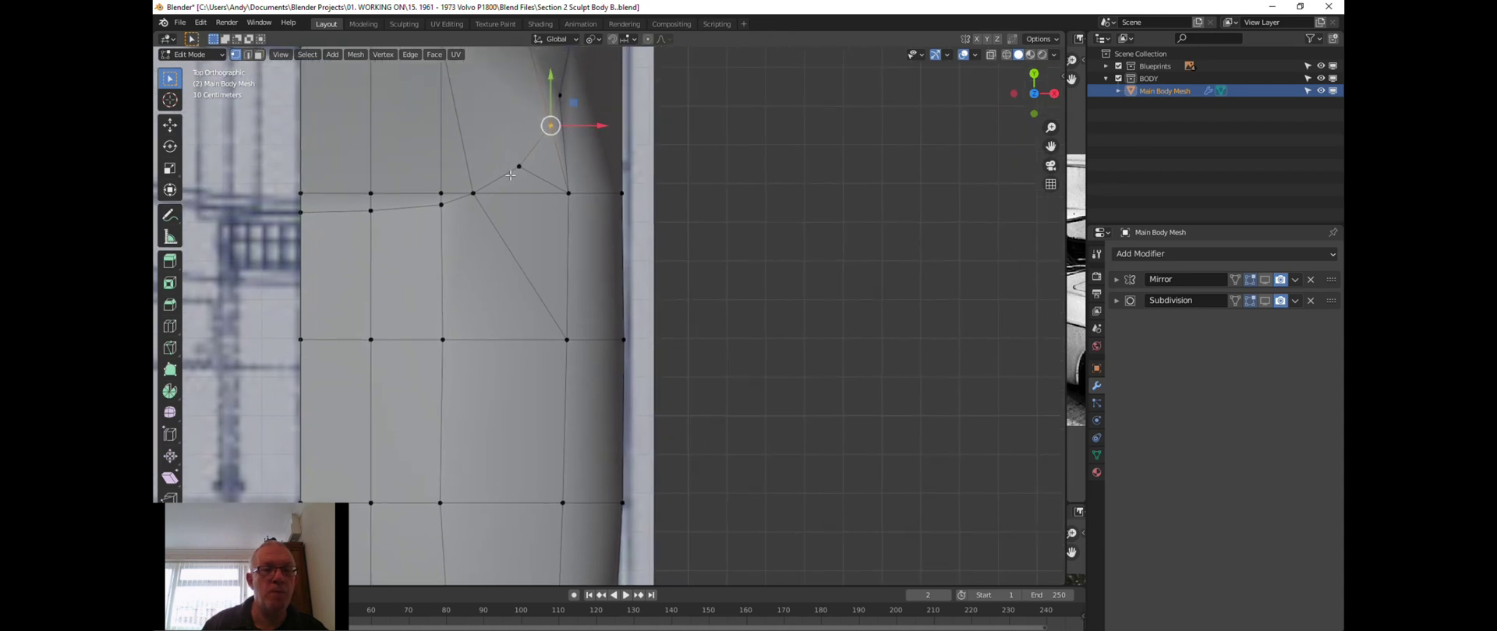
scroll(511, 176, "down", 2)
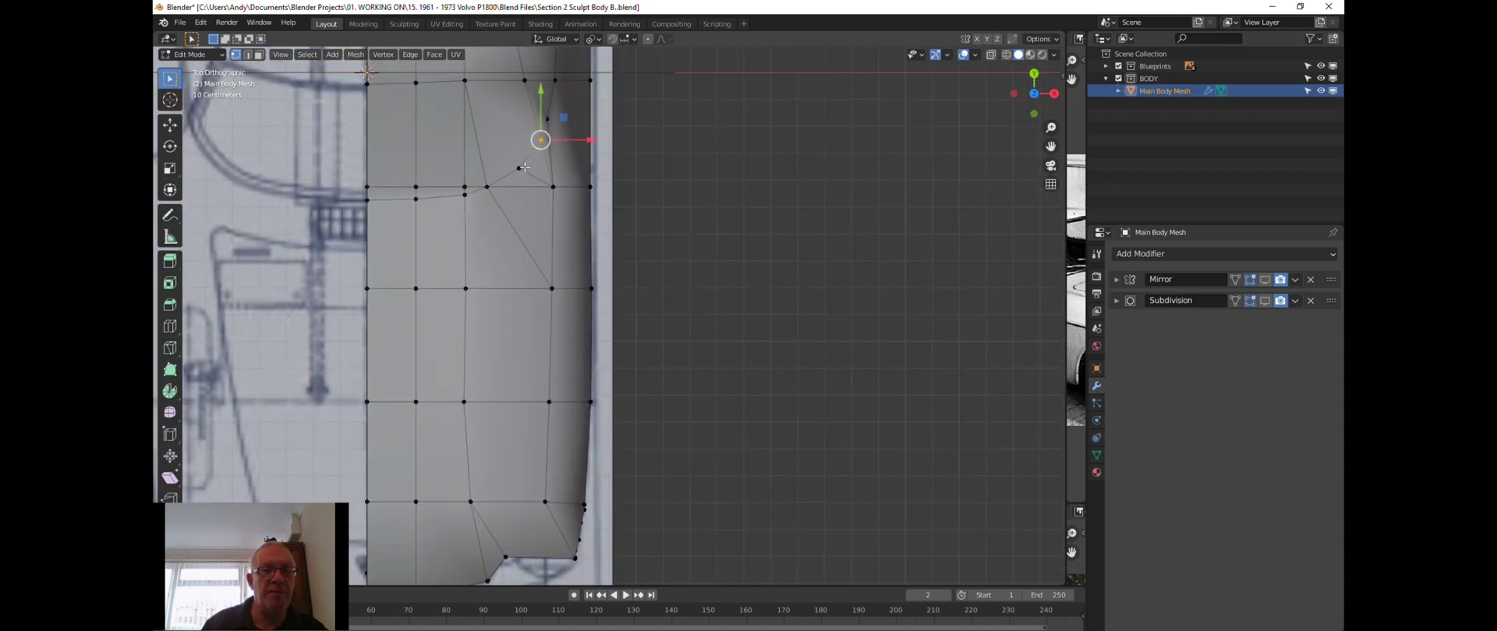
left_click(520, 168)
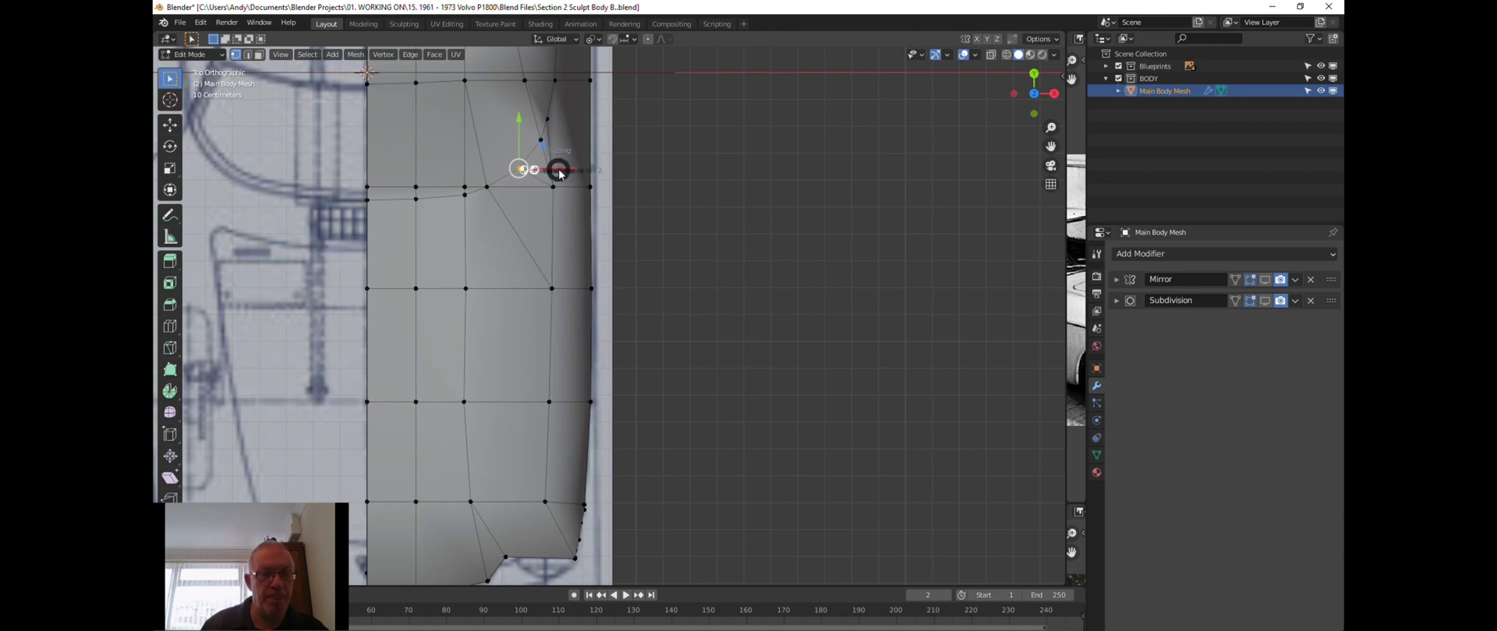
key("z")
left_click(465, 171)
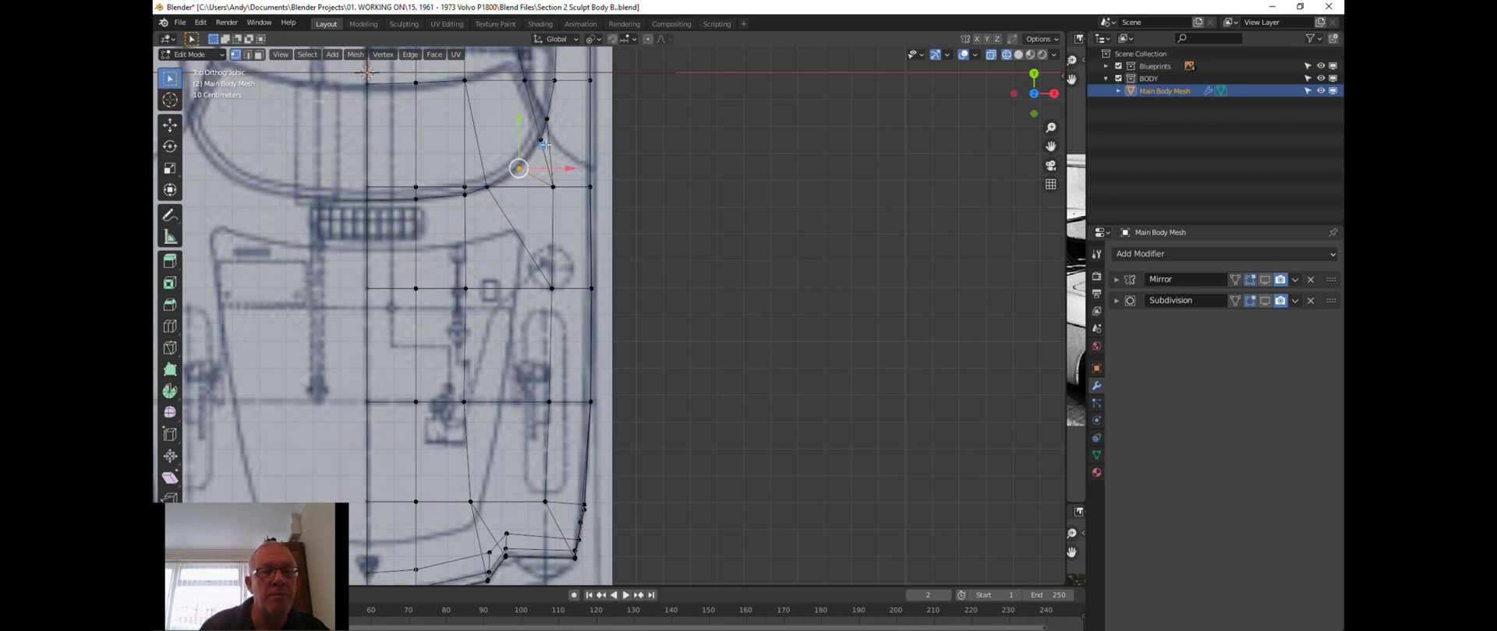
left_click(542, 142)
key("z")
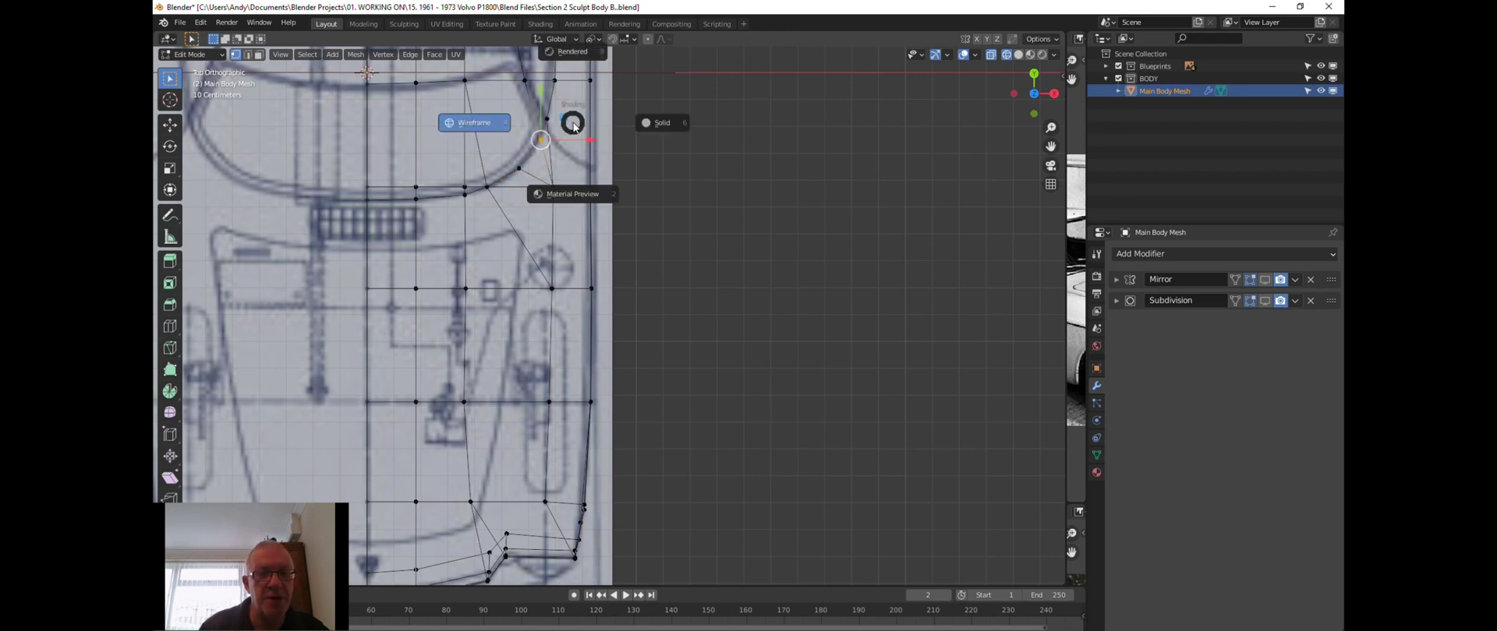
left_click(637, 118)
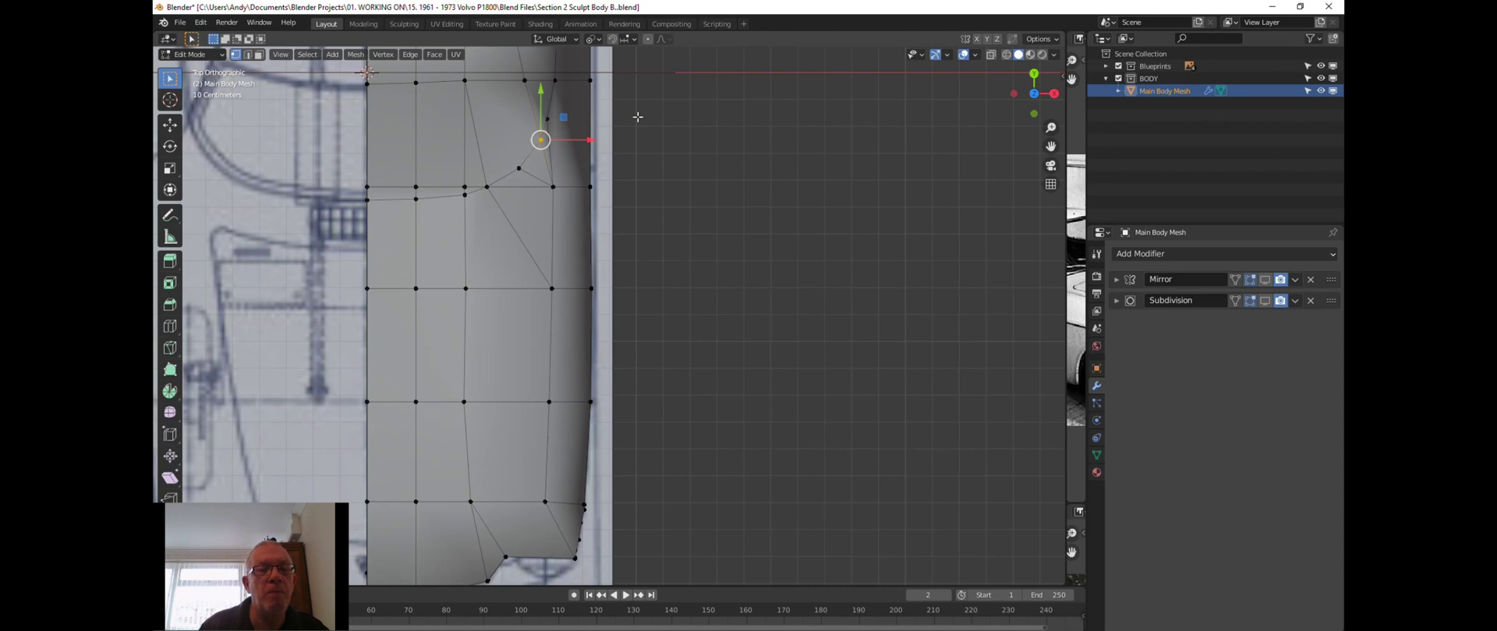
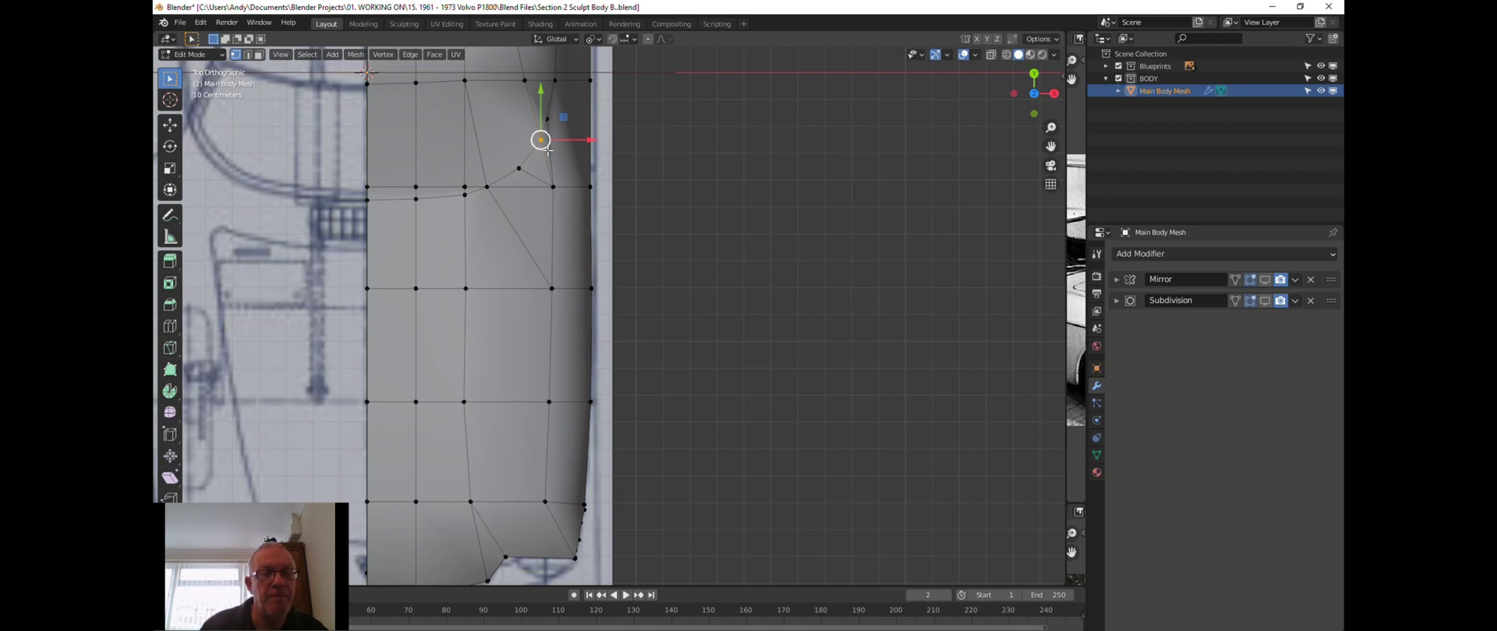
Connect the windscreen-line vertex near the corner to the outer vertex below the pillar, cutting across the diagonal edge.
left_click(658, 191)
scroll(659, 192, "down", 2)
middle_click_drag(659, 192, 531, 197)
scroll(551, 199, "up", 3)
scroll(552, 199, "up", 2)
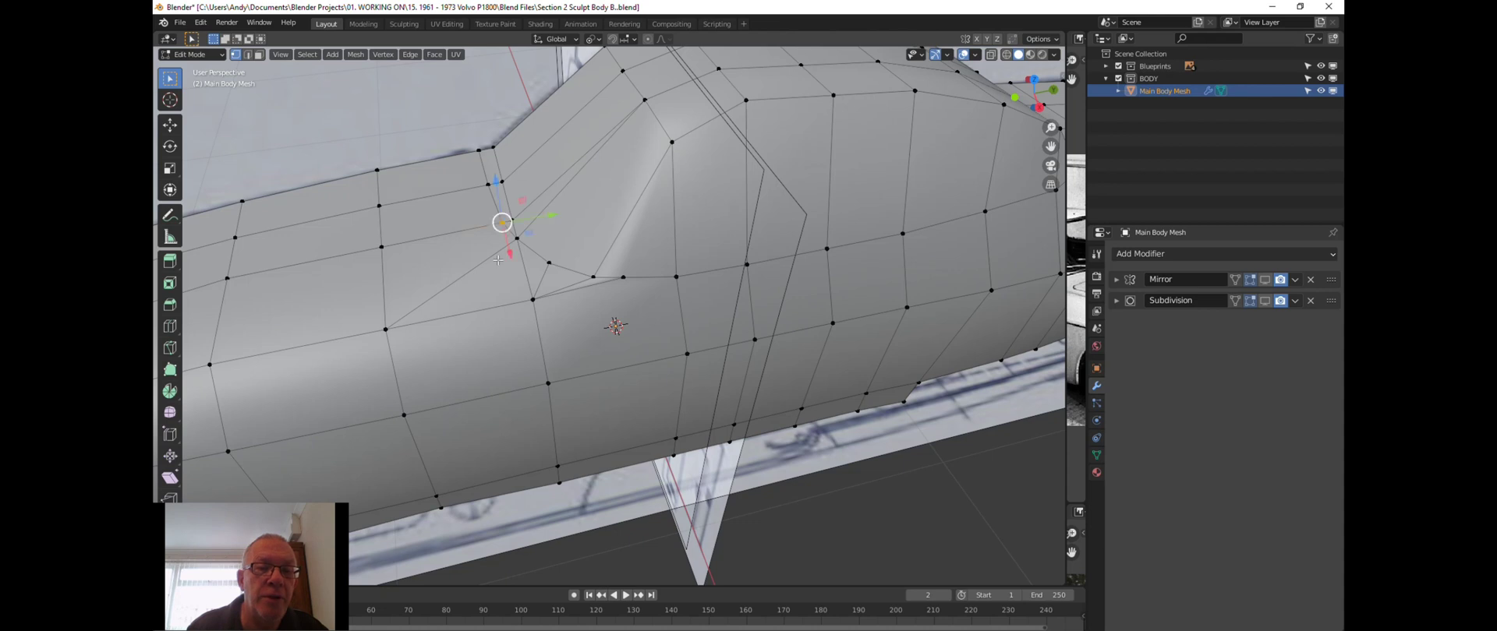
left_click(530, 299)
Examine the newly cut vertex at the windscreen corner up close and against the top-view blueprint in wireframe.
left_click(550, 265)
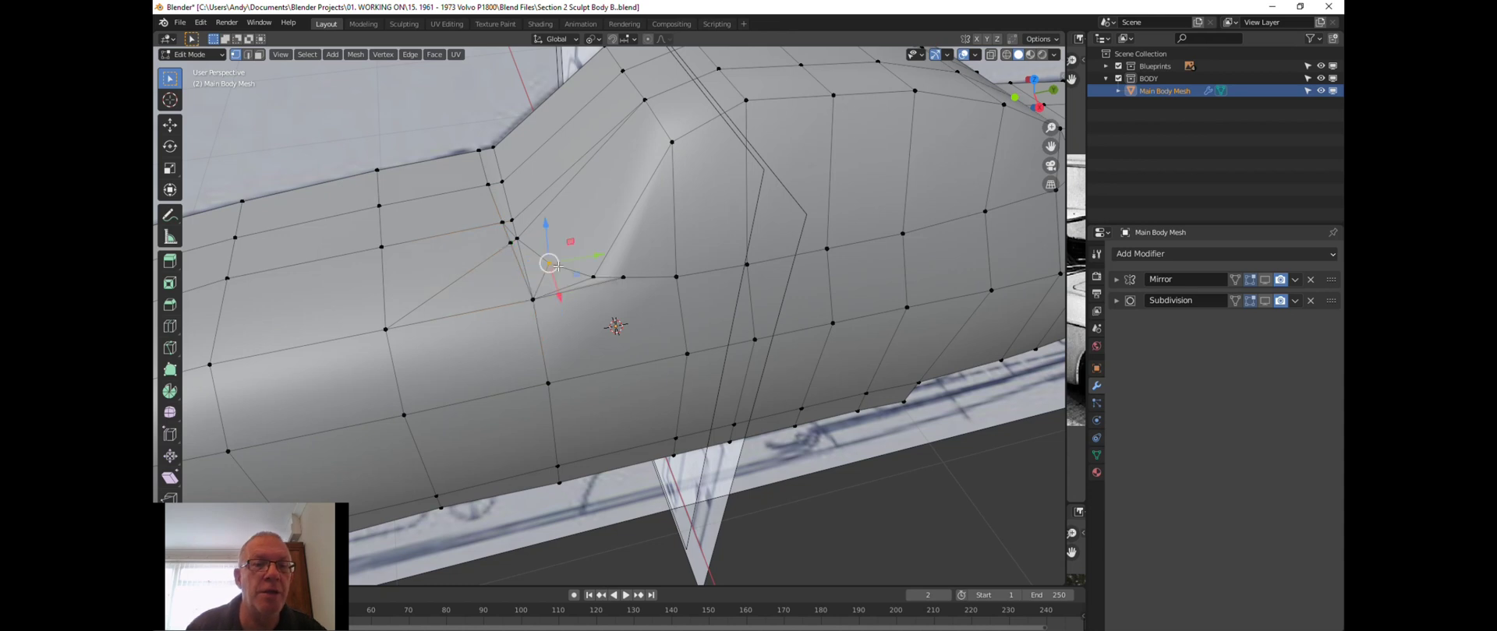
scroll(556, 237, "up", 2)
middle_click_drag(560, 236, 546, 265)
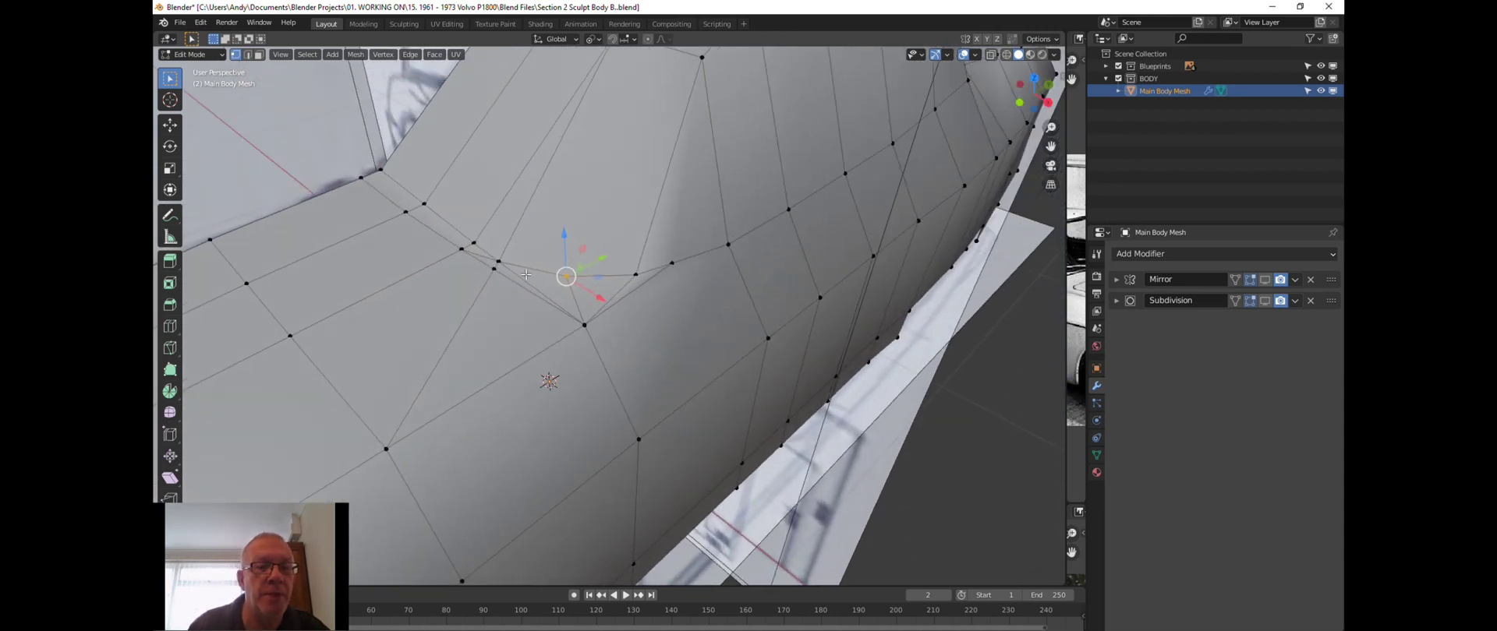
left_click(499, 273)
scroll(512, 241, "up", 3)
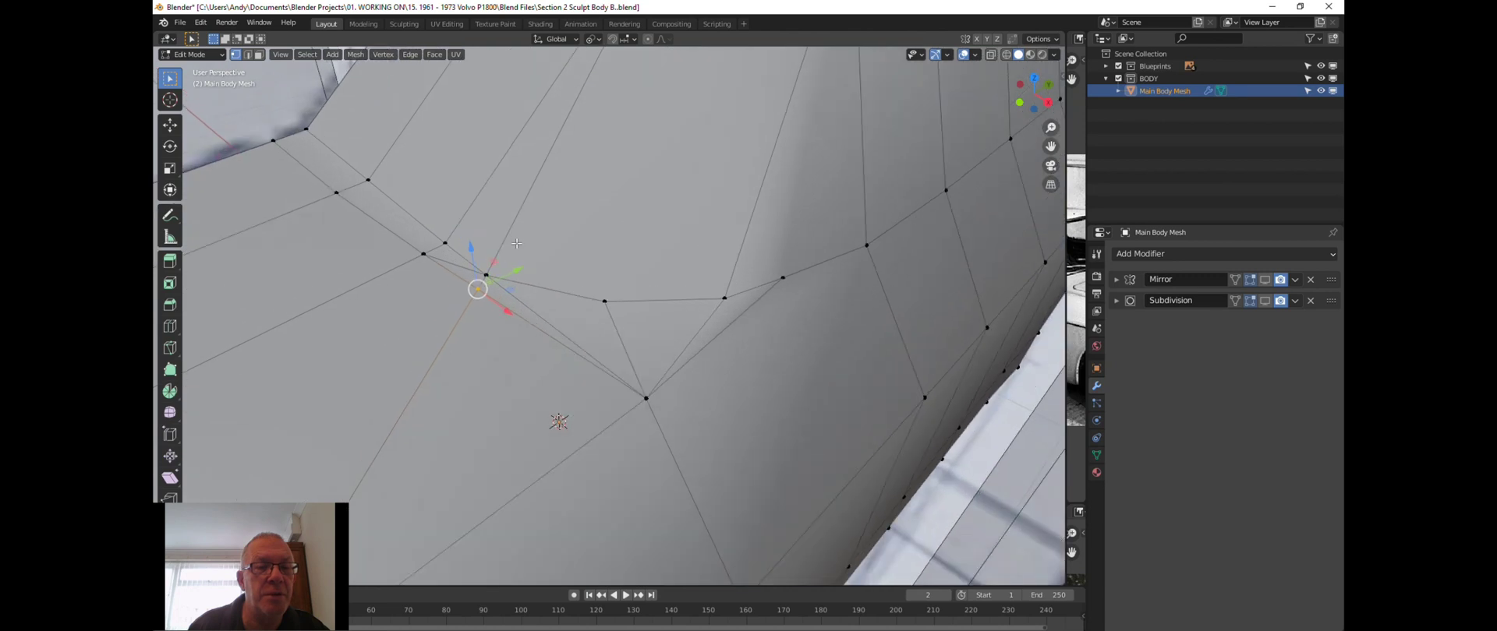
middle_click_drag(517, 244, 458, 246)
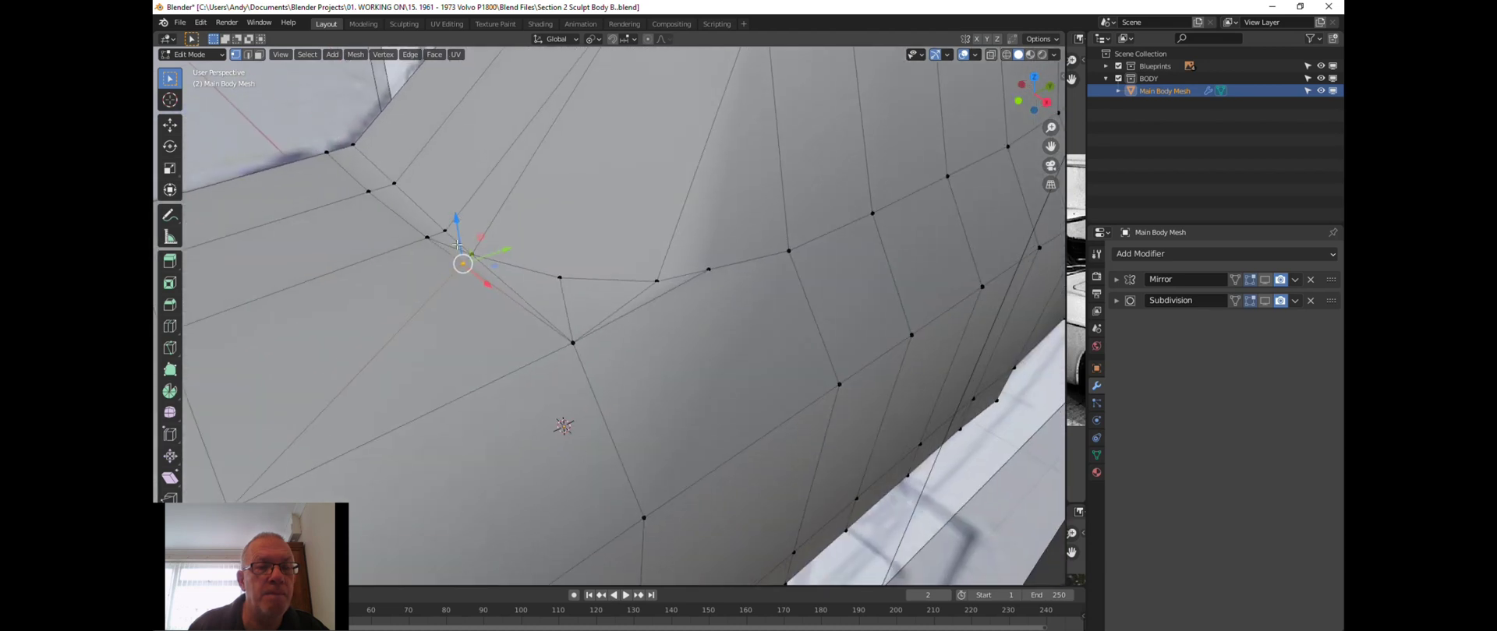
key("KP_7")
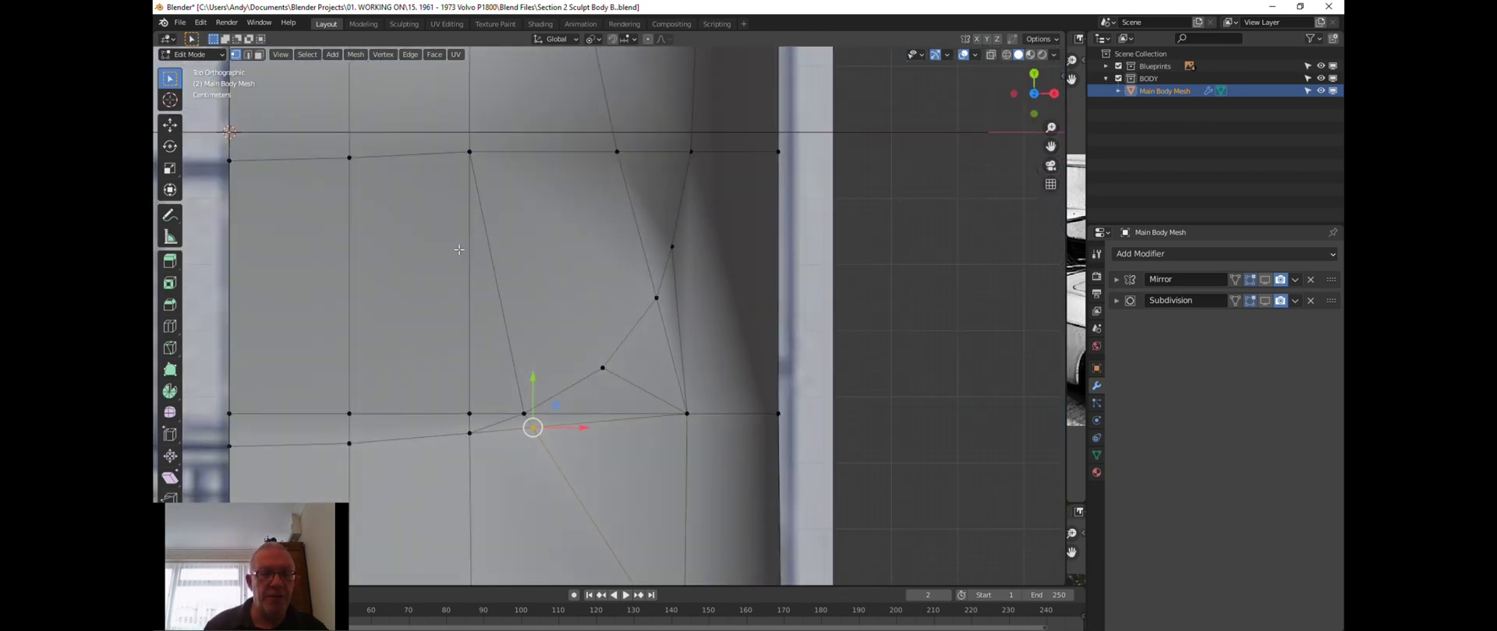
key("KP_Decimal")
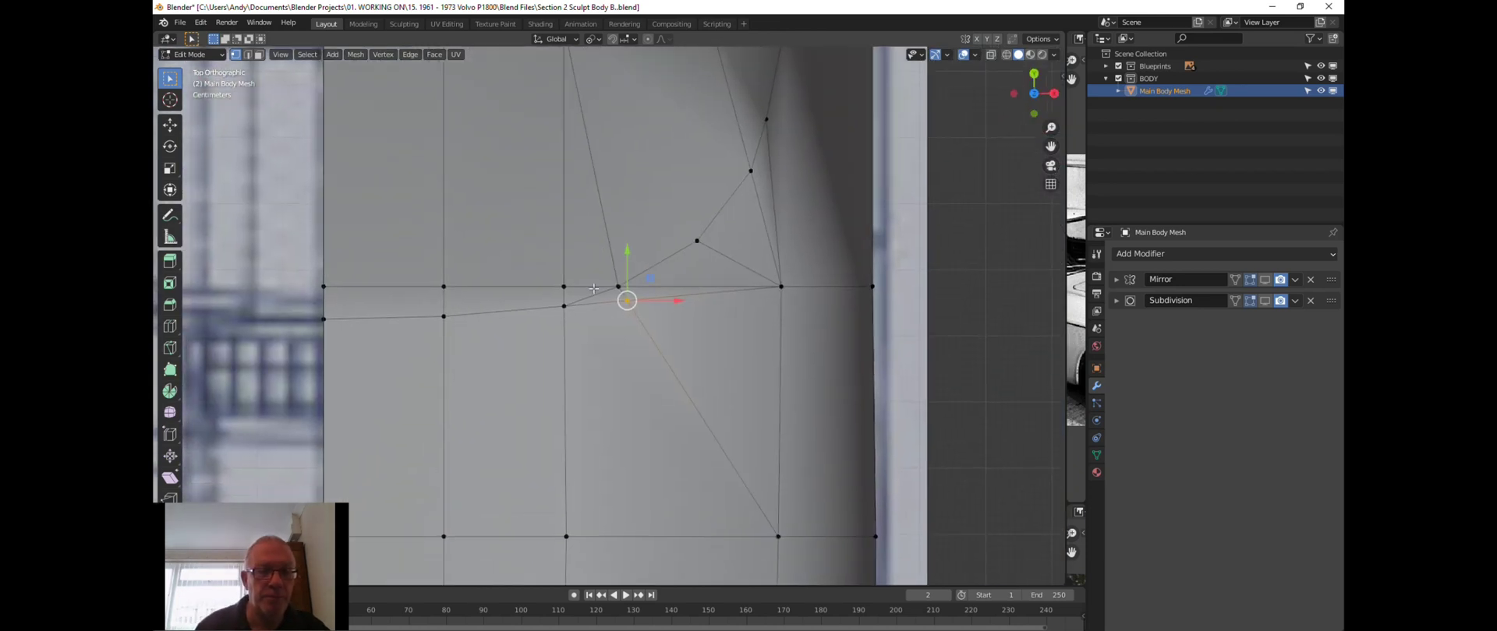
key("z")
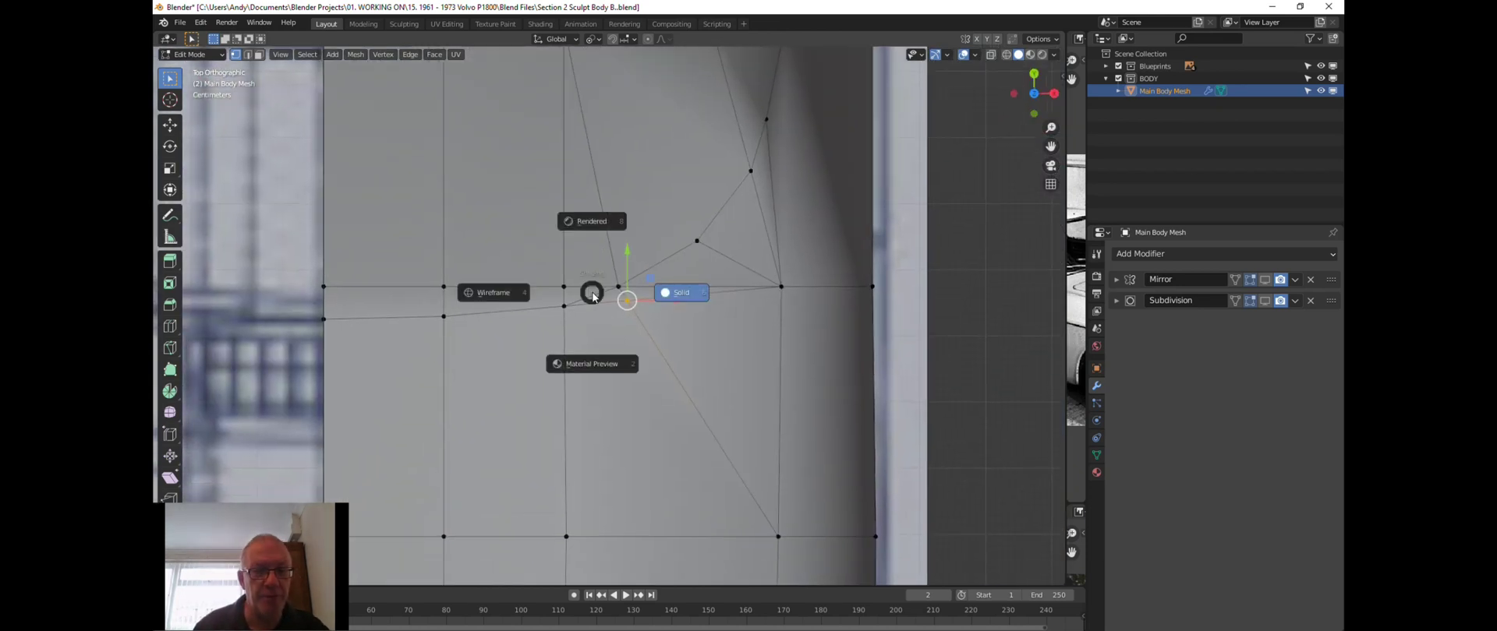
left_click(503, 295)
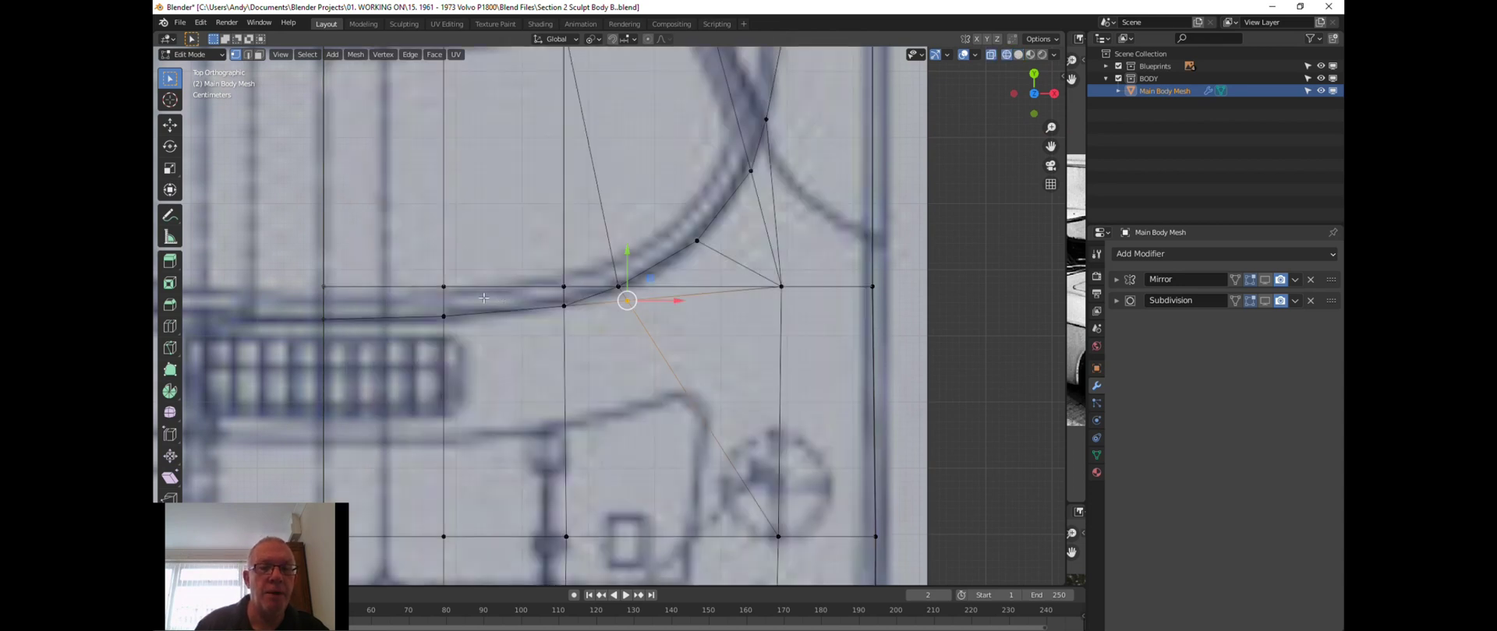
Remove the straight edge row just behind the curved windscreen-base line, from the centre line to the corner, and restore solid shading.
left_click(341, 286)
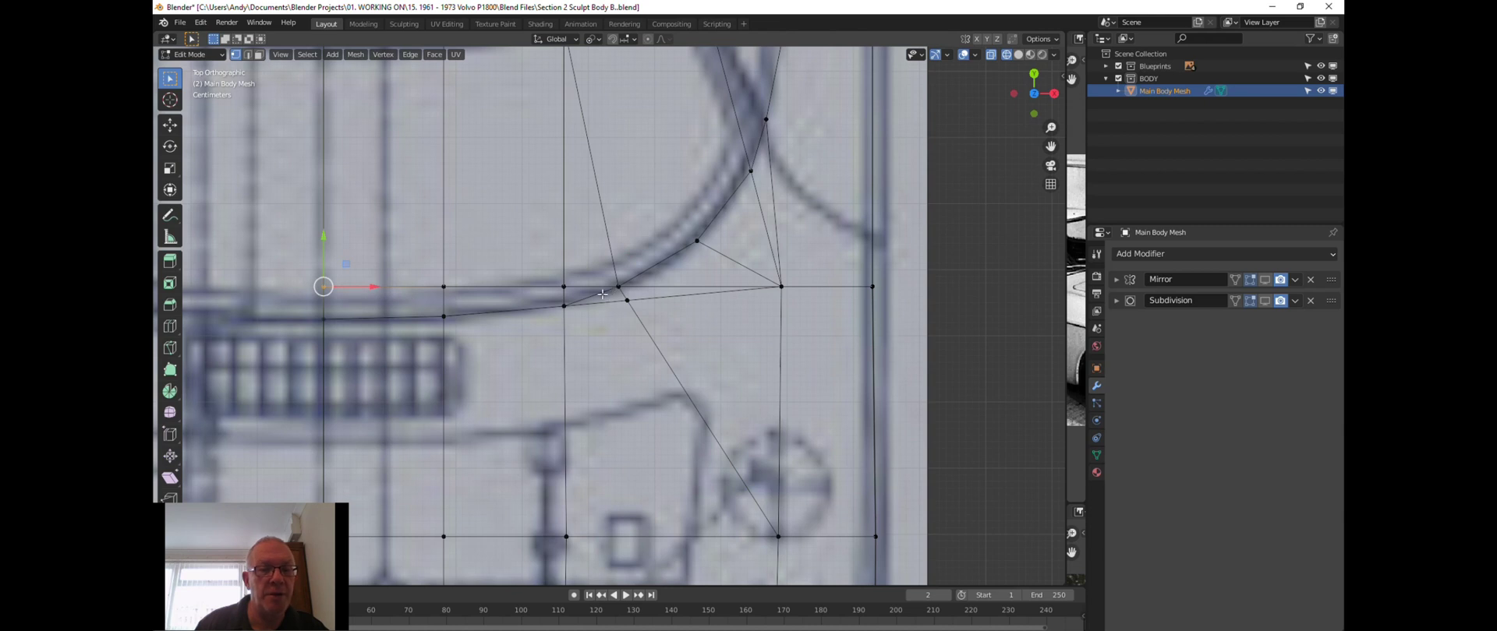
left_click(247, 55)
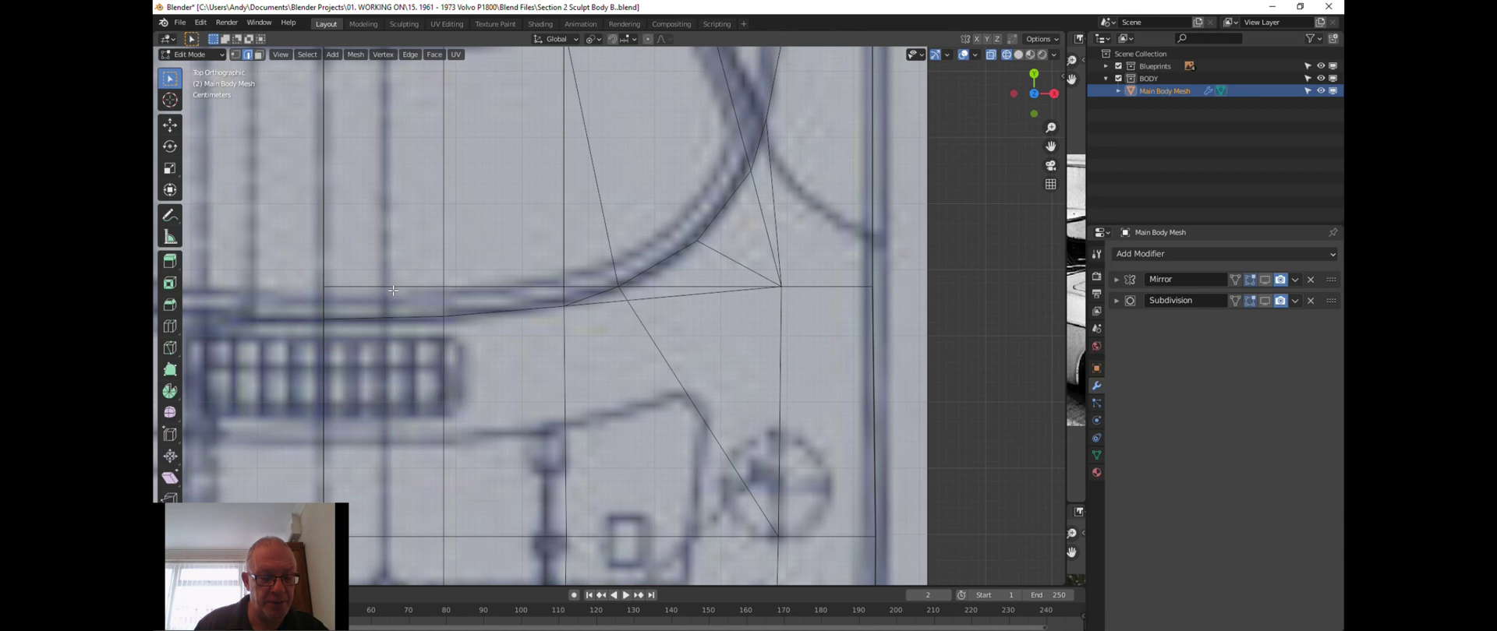
left_click(393, 289)
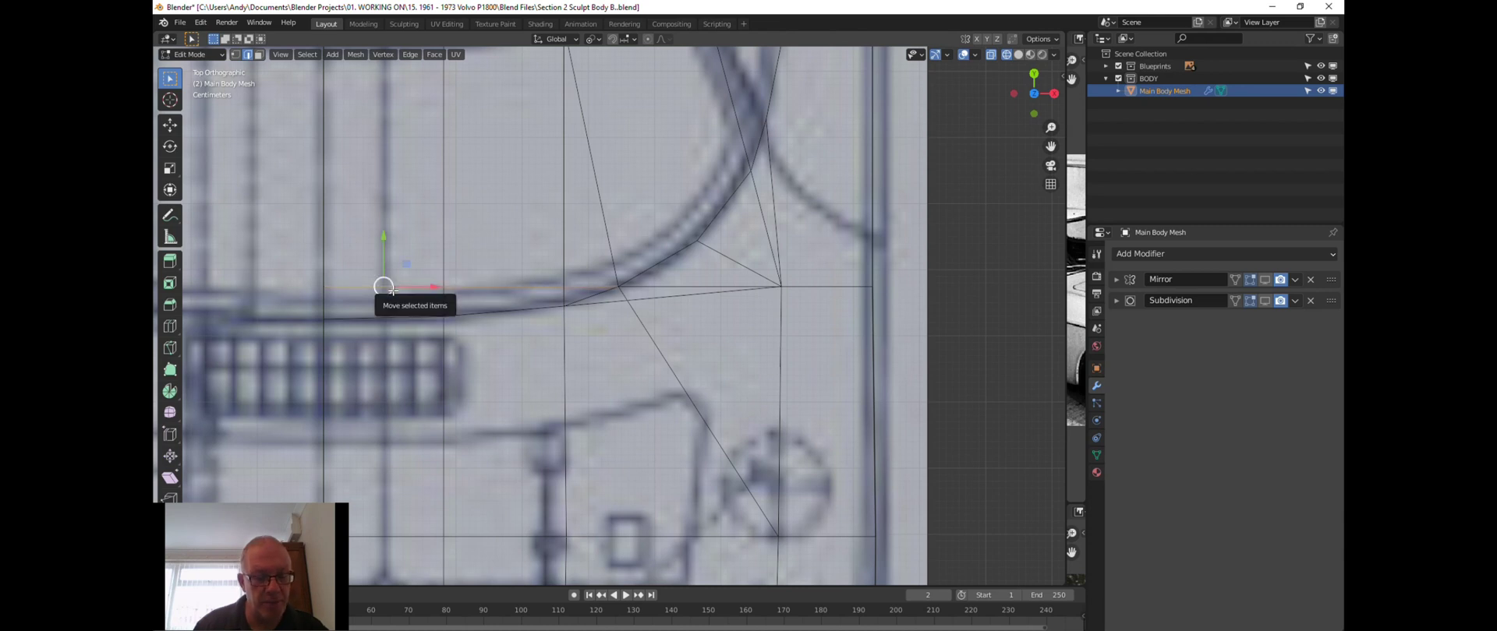
key("x")
left_click(393, 291)
mouse_move(393, 293)
middle_mouse_down()
mouse_move(389, 240)
mouse_move(460, 232)
mouse_move(425, 202)
mouse_move(421, 255)
mouse_move(382, 248)
mouse_move(403, 276)
mouse_move(445, 288)
mouse_move(482, 244)
mouse_move(478, 260)
middle_mouse_up()
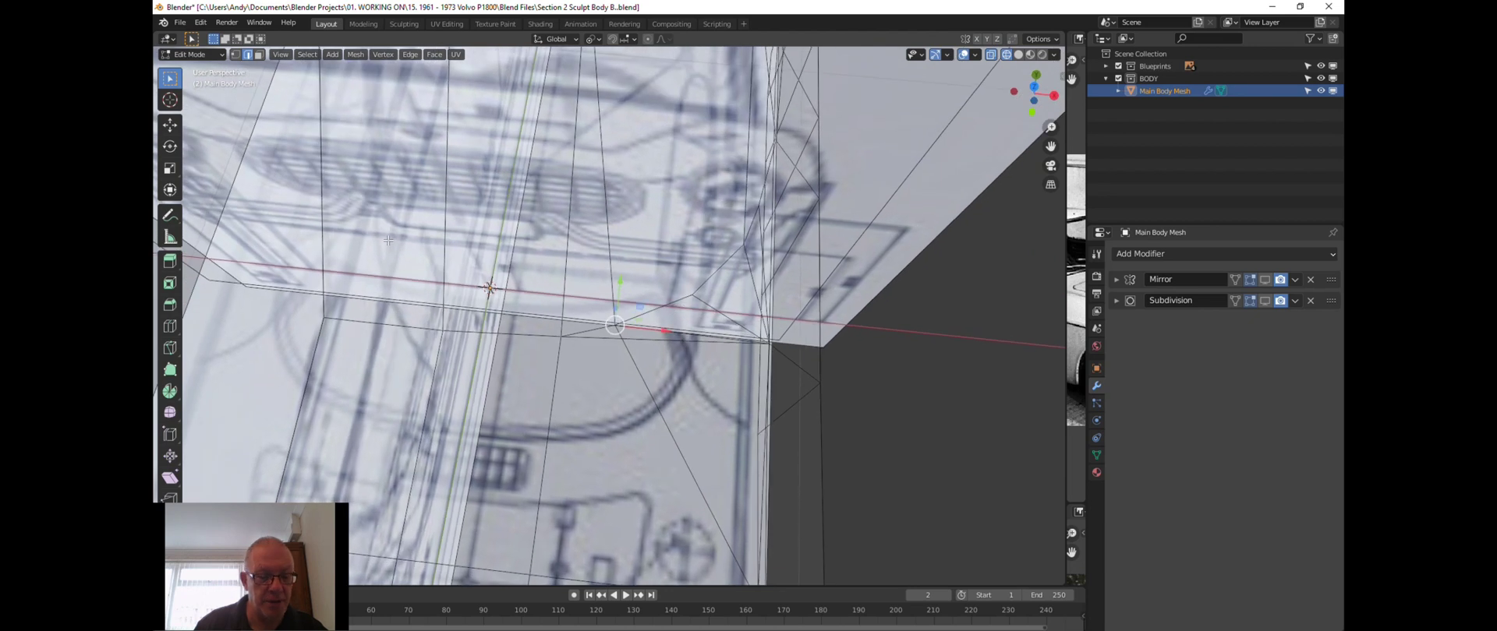
key("z")
left_click(475, 246)
scroll(389, 265, "down", 5)
scroll(483, 244, "down", 5)
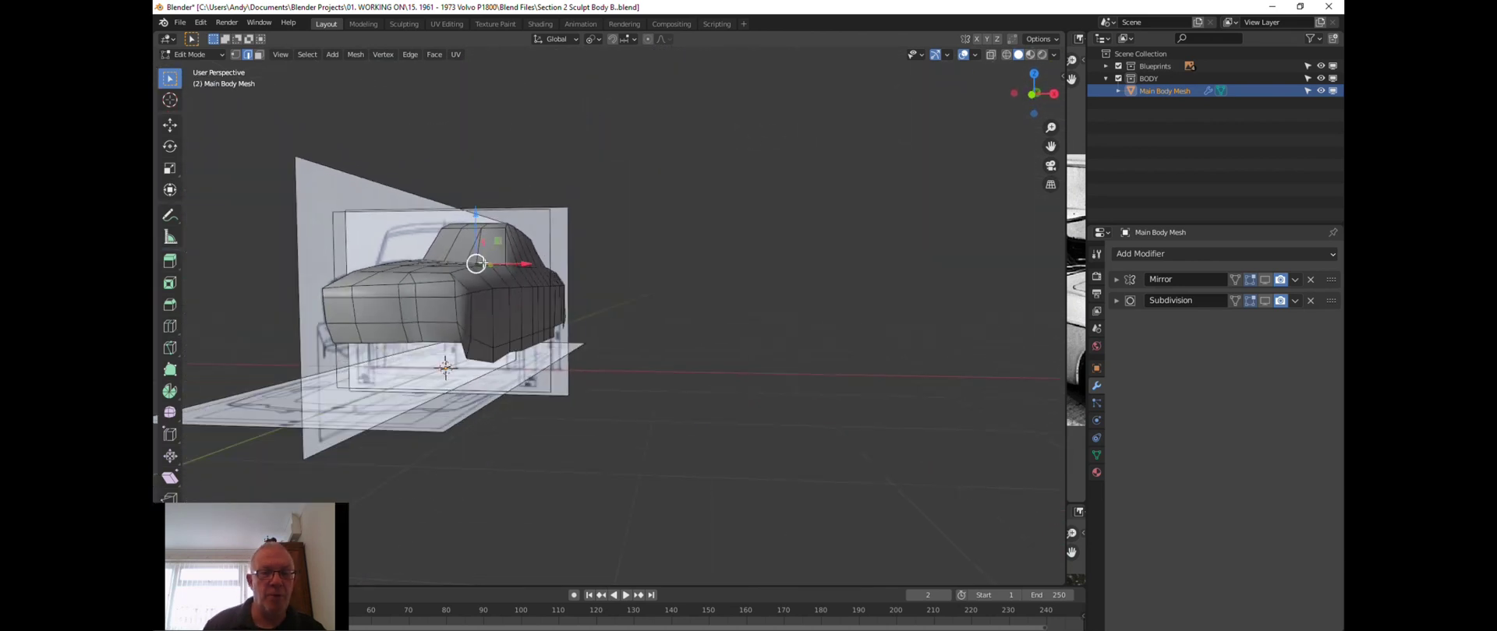
Leave mesh editing and add a cylinder mesh at the scene origin in the front view.
key("KP_7")
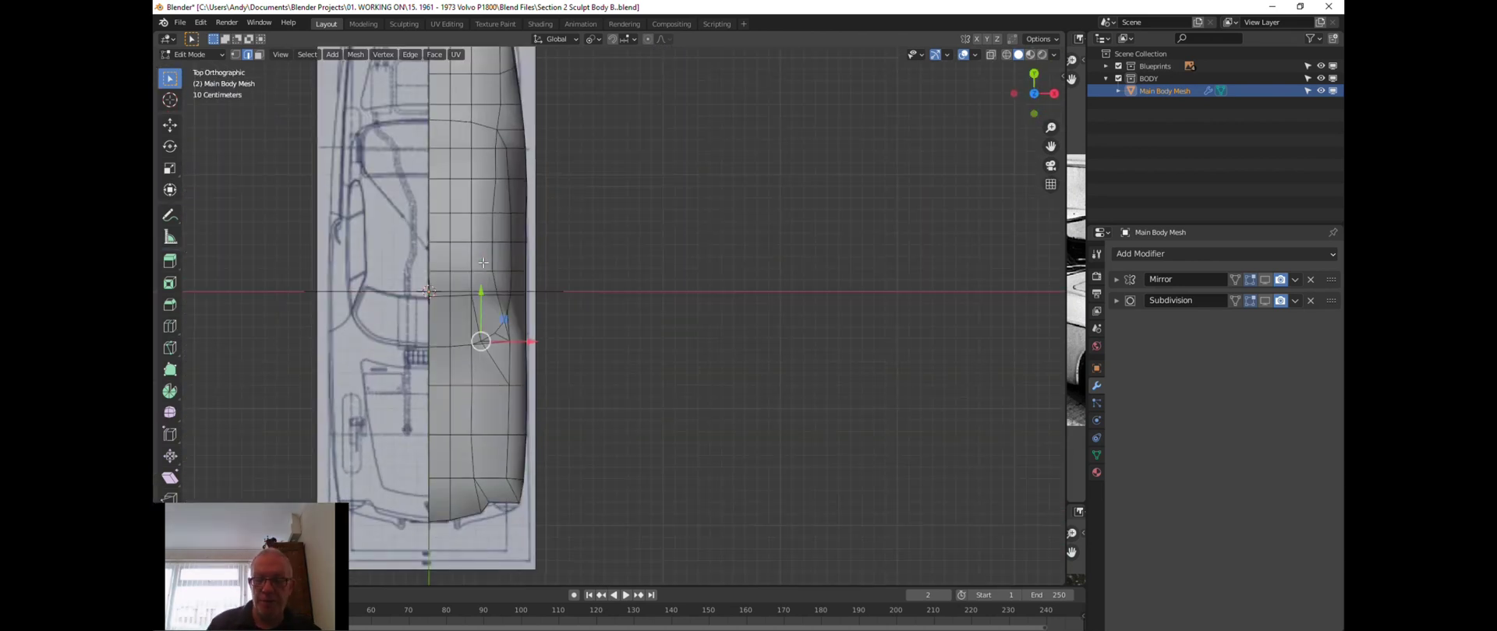
key("KP_1")
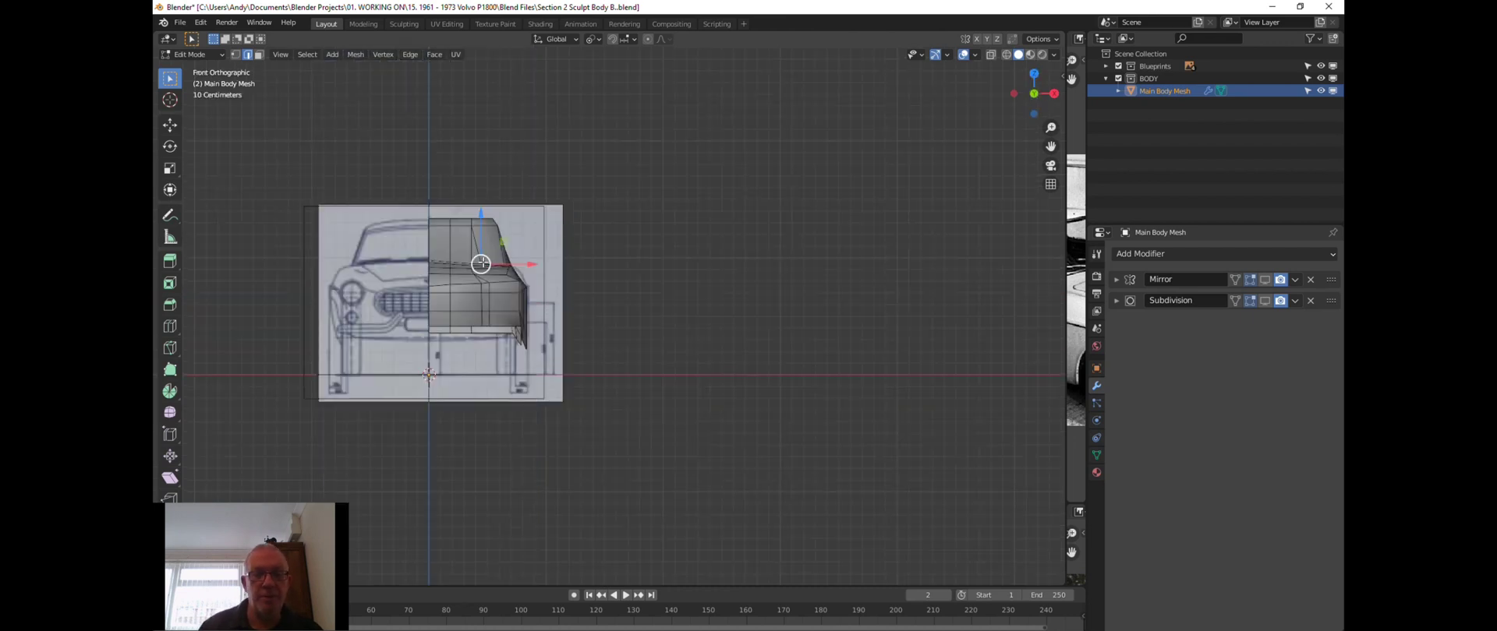
scroll(483, 306, "up", 4)
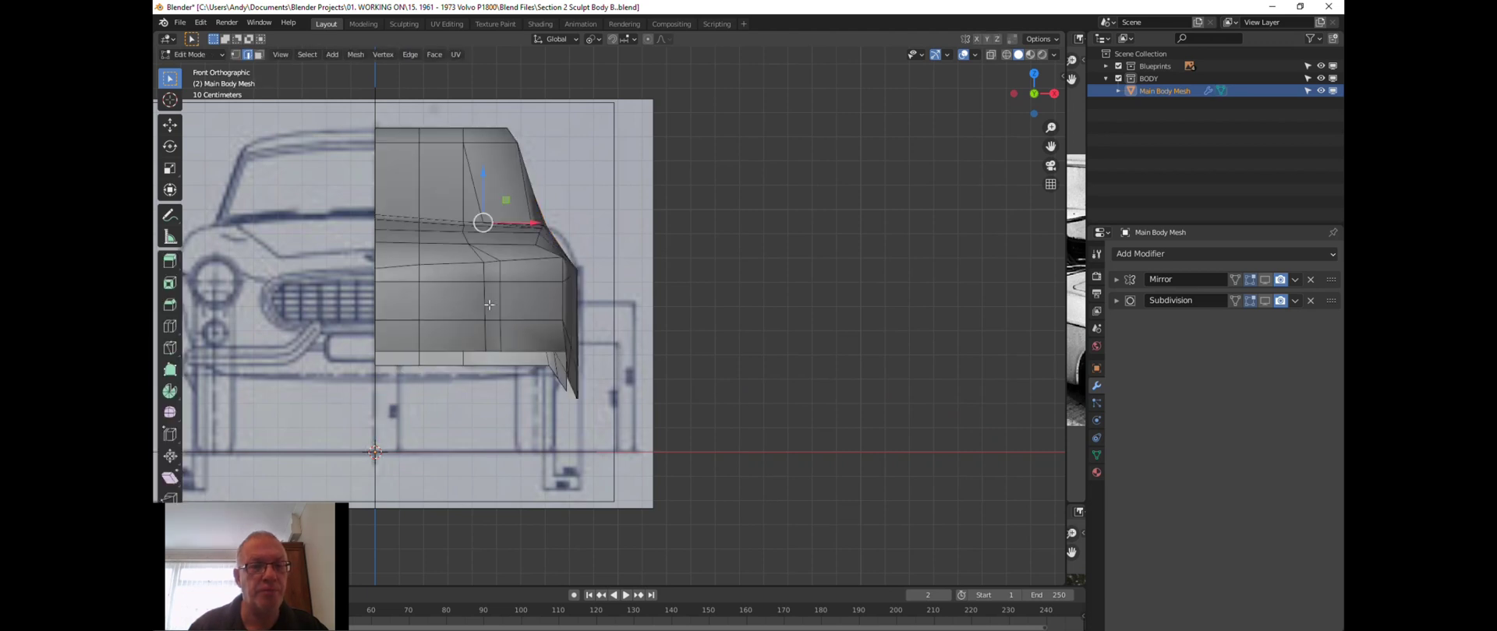
left_click(724, 282)
key("Tab")
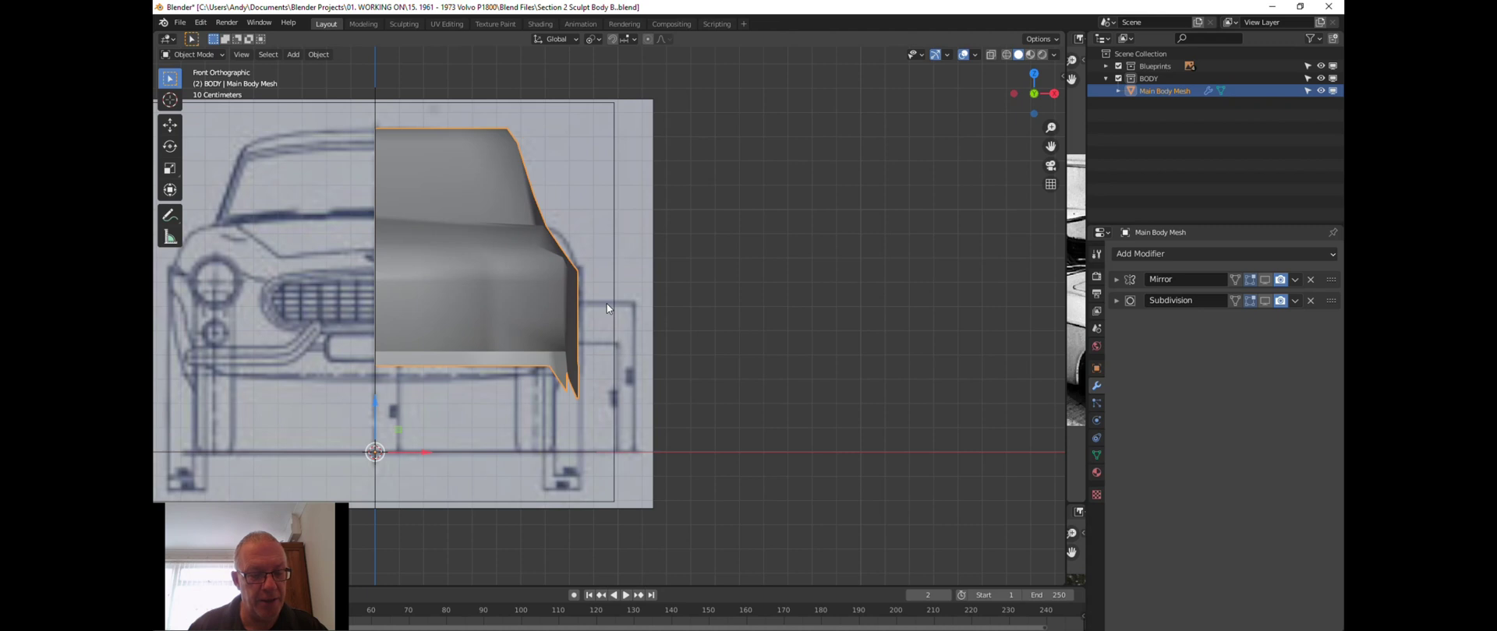
key("shift+a")
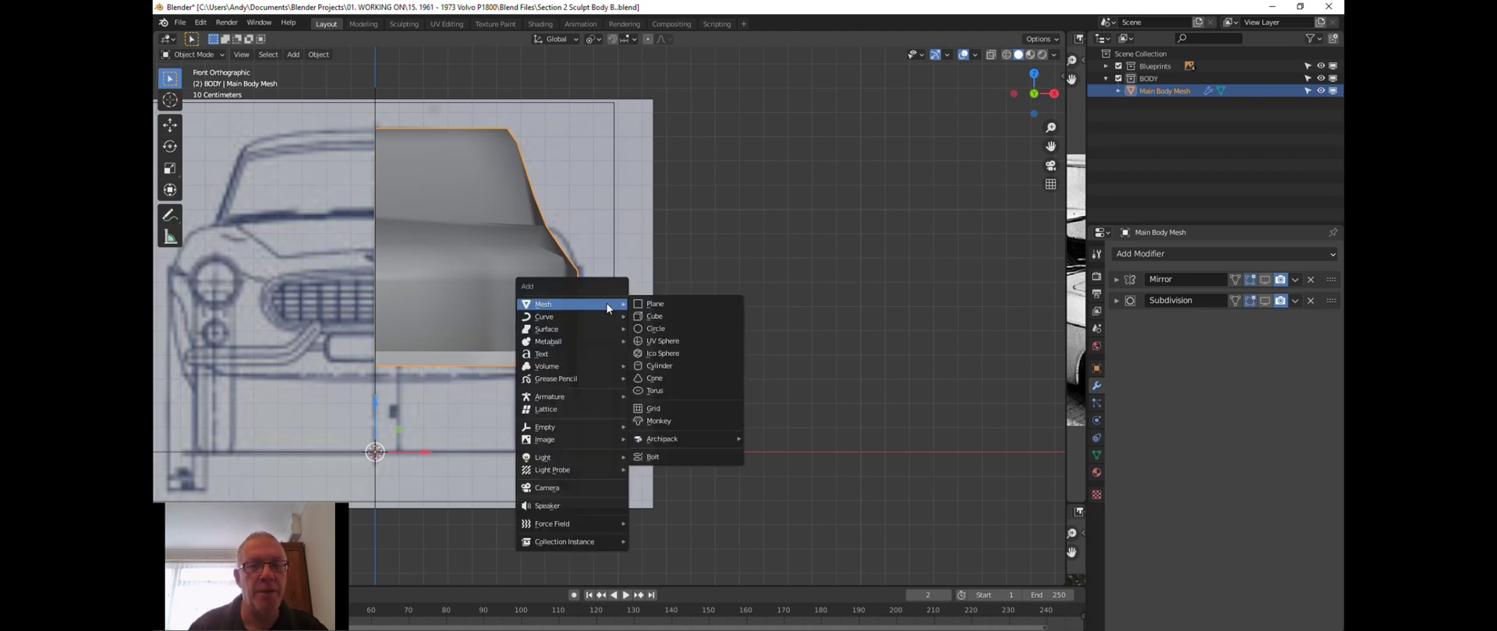
mouse_move(614, 332)
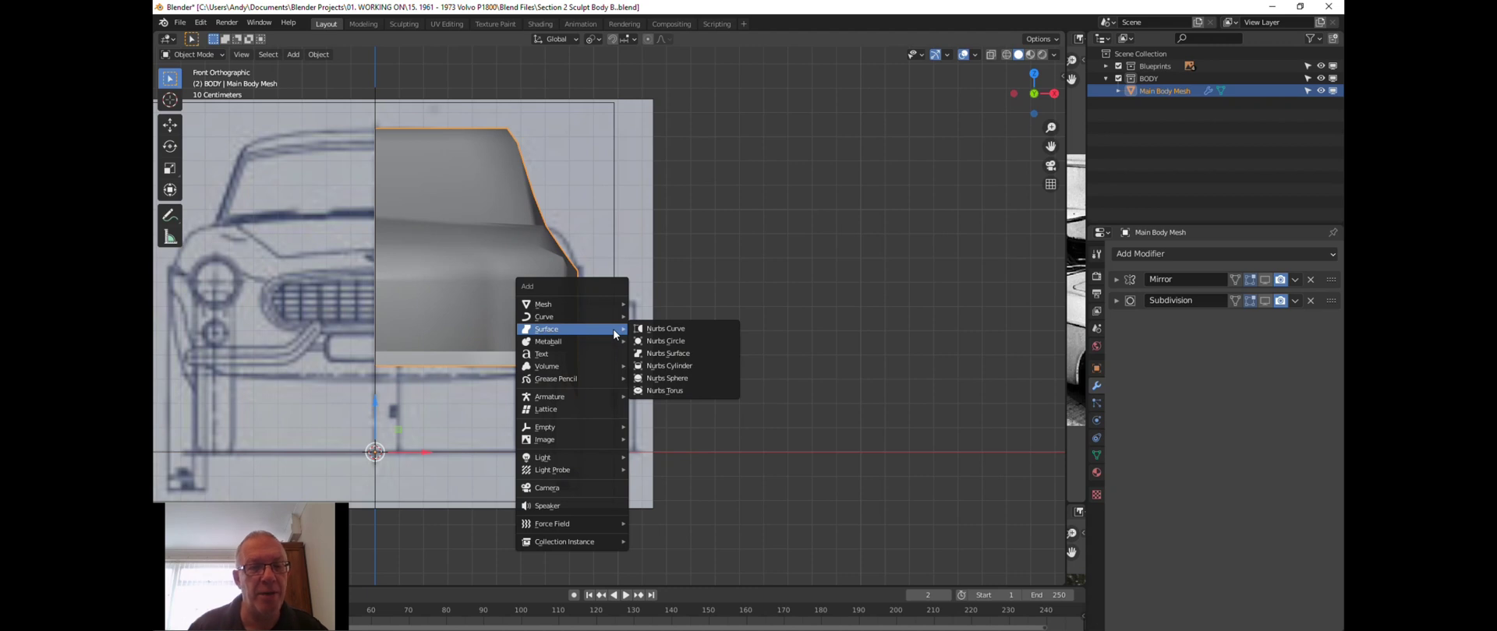
mouse_move(600, 369)
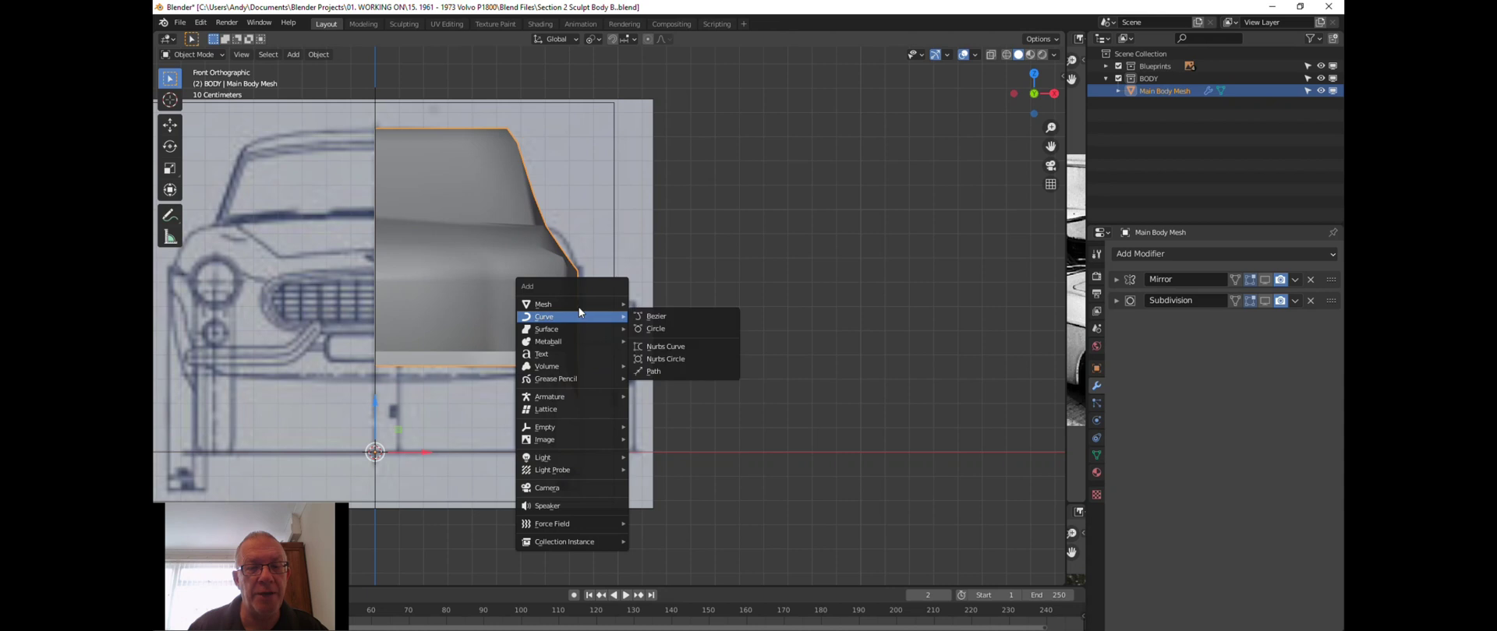
mouse_move(579, 309)
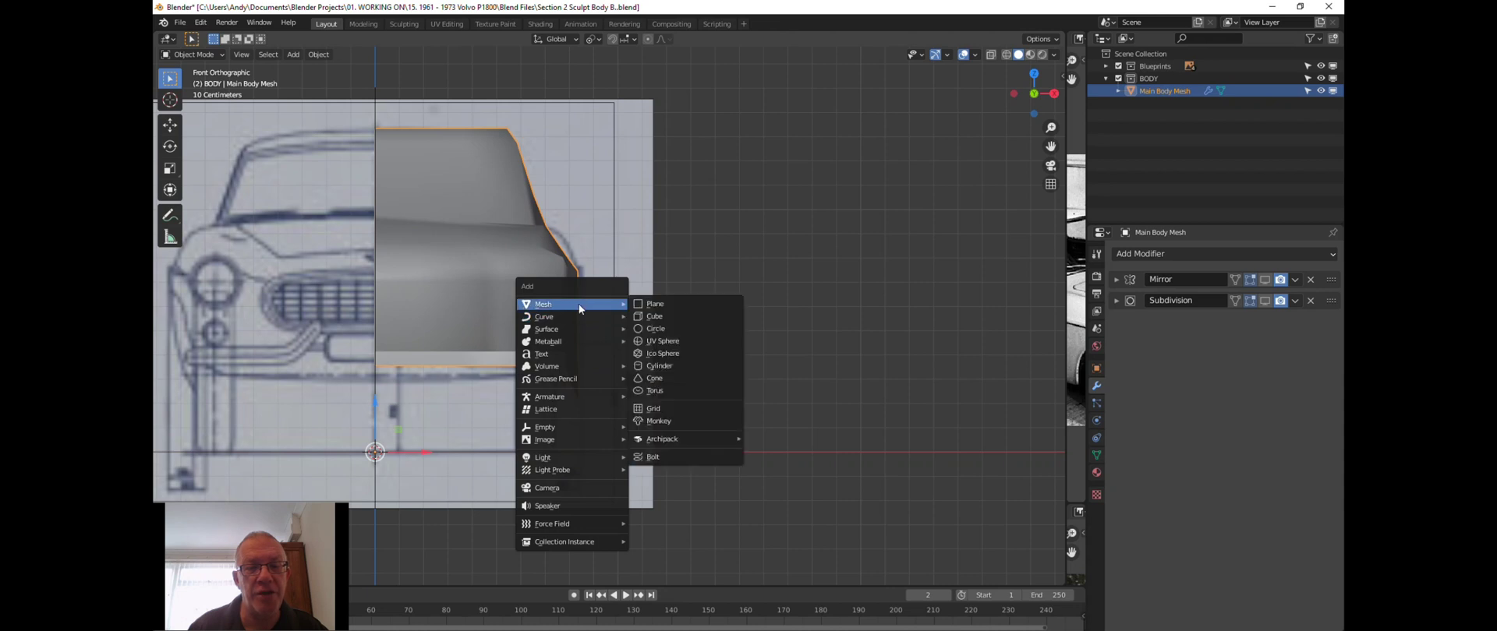
left_click(654, 364)
scroll(471, 382, "down", 1)
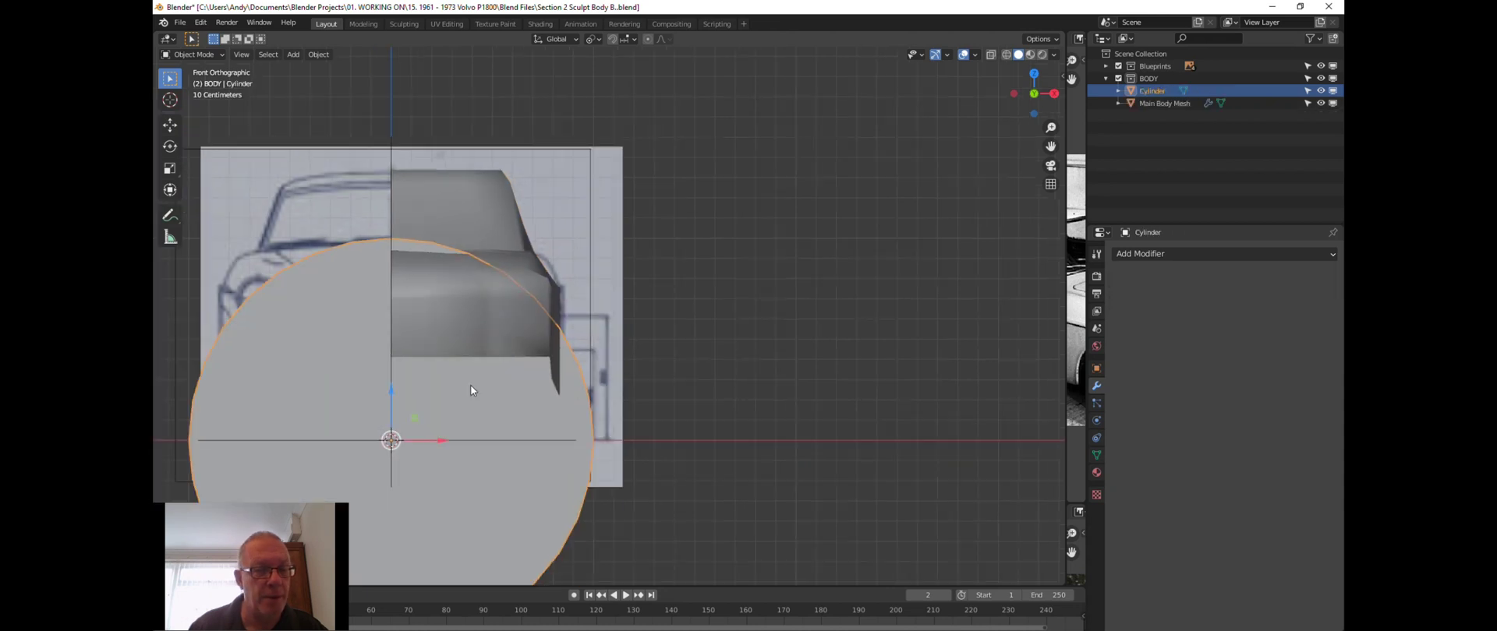
Set the new cylinder to 8 vertices and a radius of 0.2 m.
left_click_drag(235, 521, 1221, 505)
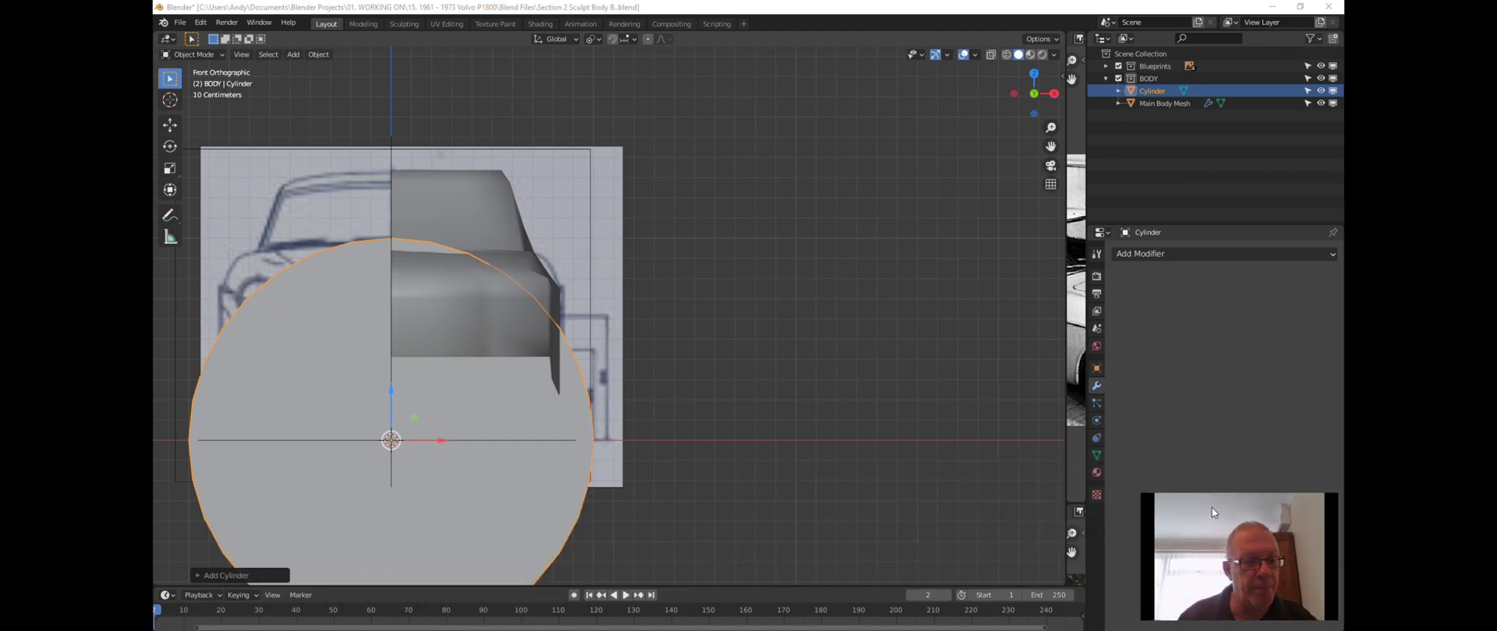
left_click(199, 577)
left_click(292, 426)
type("8")
key("Return")
left_click(312, 441)
type("2")
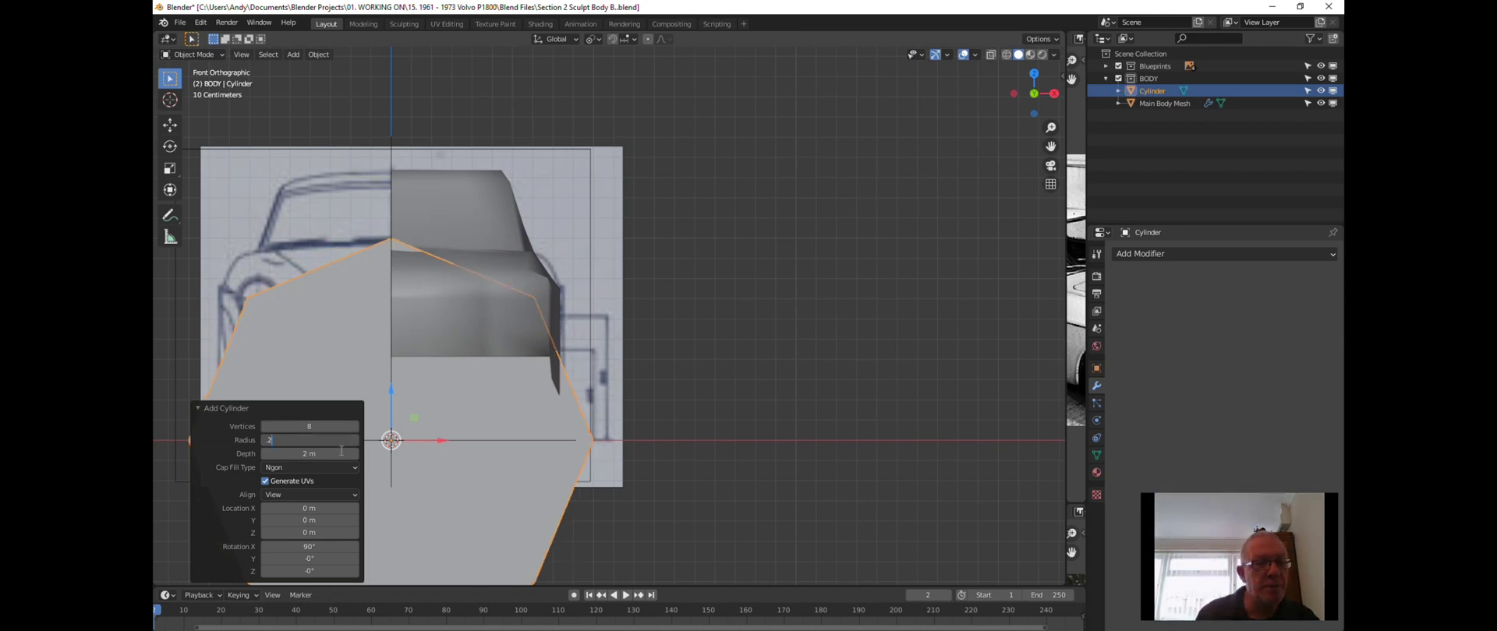
key("Return")
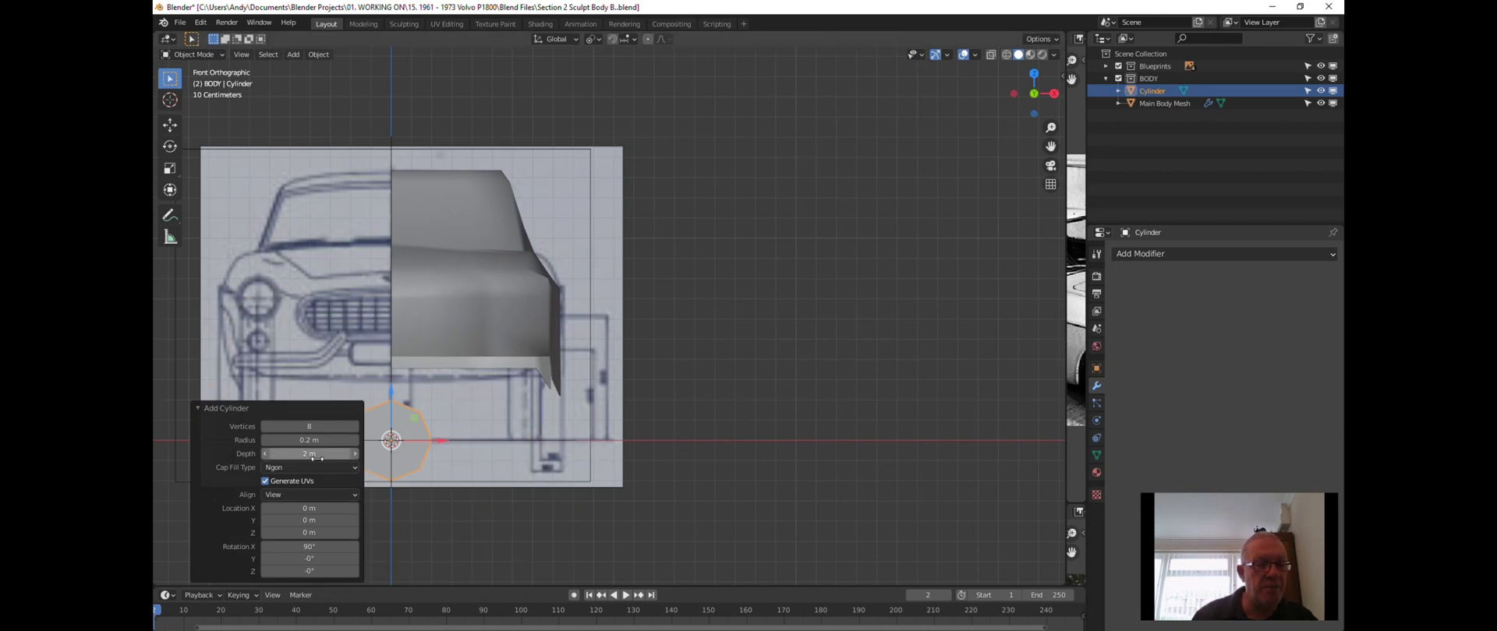
Set the cylinder's depth to 0.5 m and reduce its radius to 0.1 m.
left_click(315, 454)
key("BackSpace")
type(".5")
key("Return")
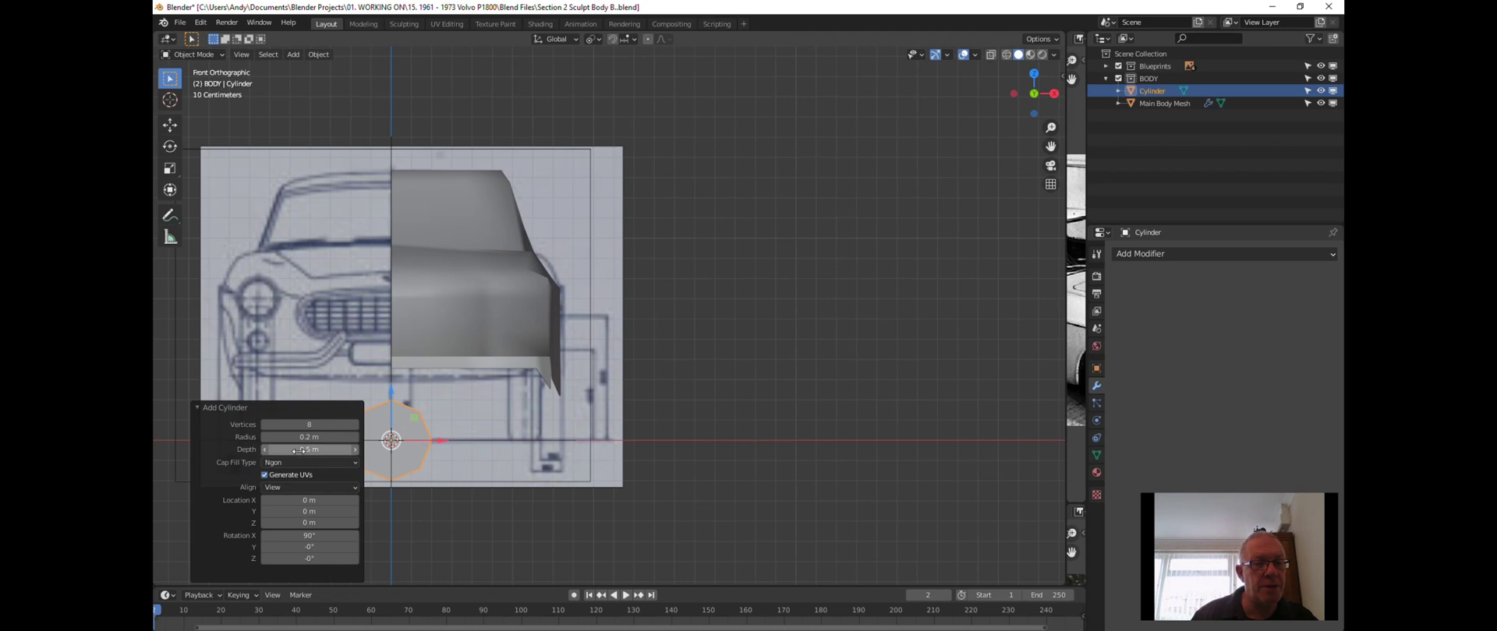
left_click(304, 439)
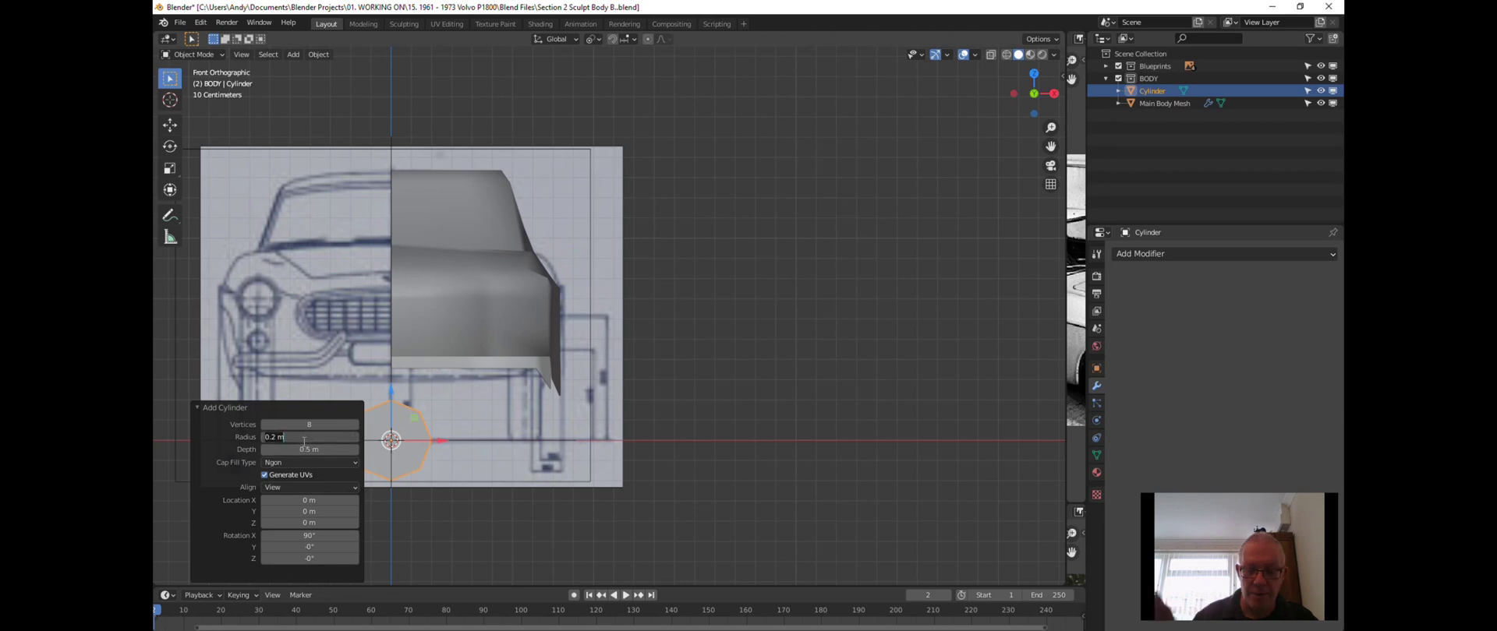
type("1")
key("Return")
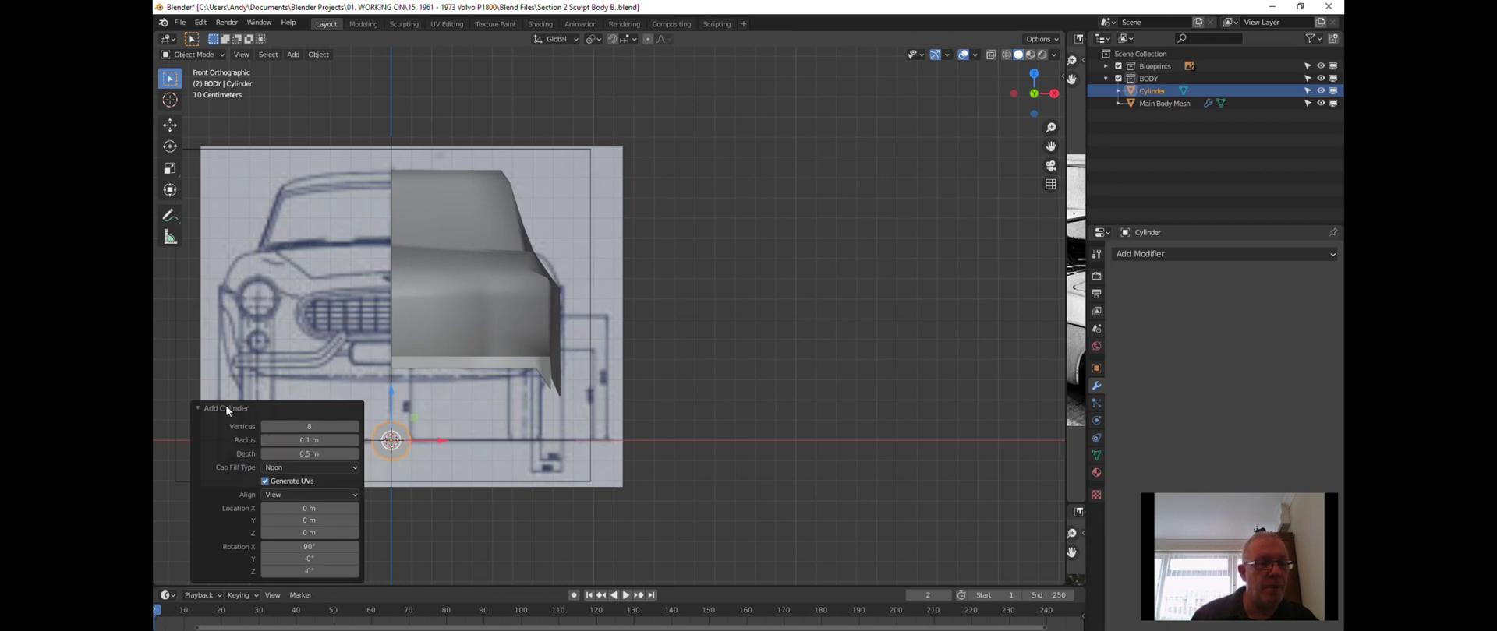
left_click(199, 407)
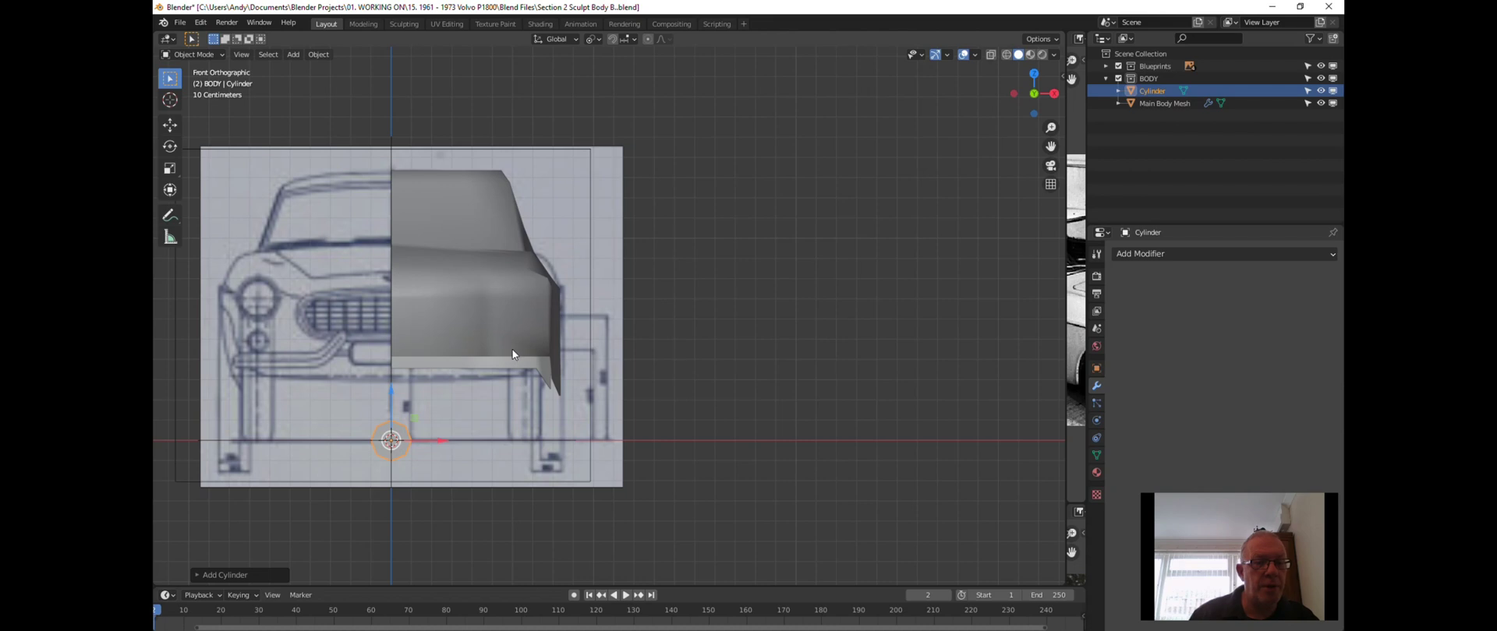
In wireframe, move the cylinder up along Z and across along X onto the headlight on the mesh side of the front blueprint.
key("z")
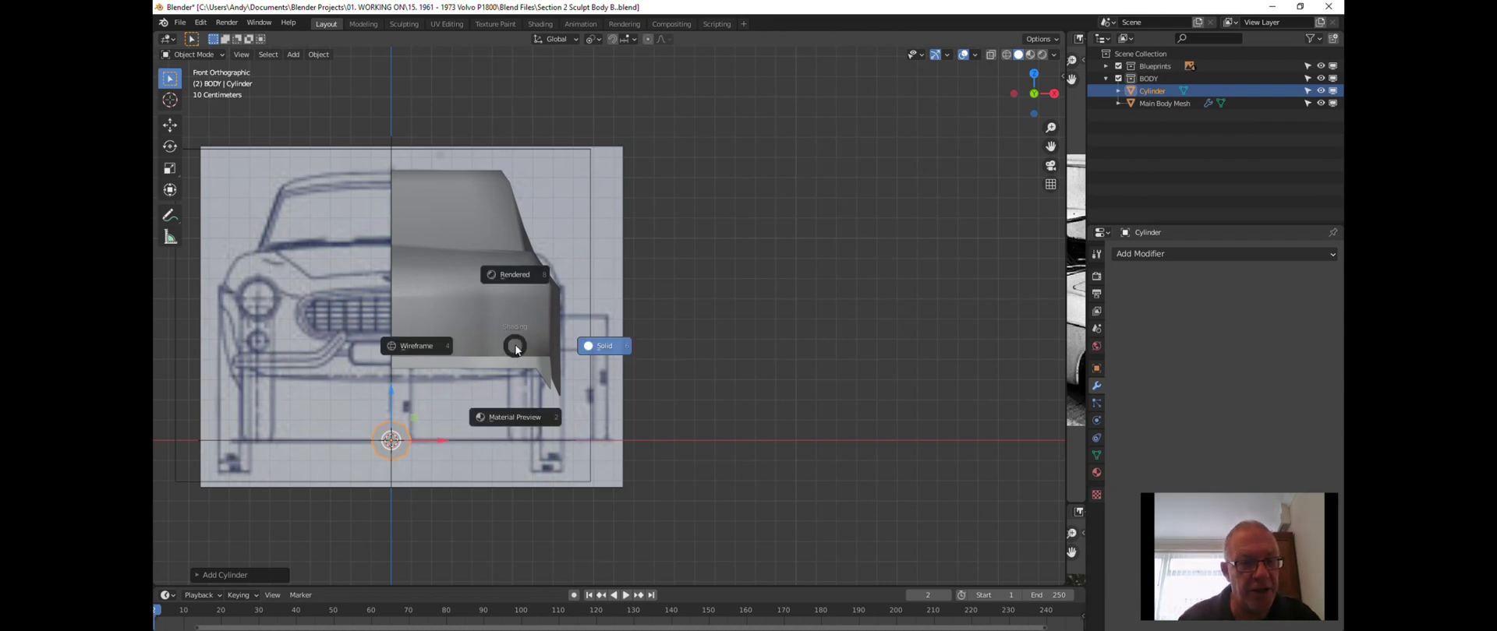
left_click(419, 350)
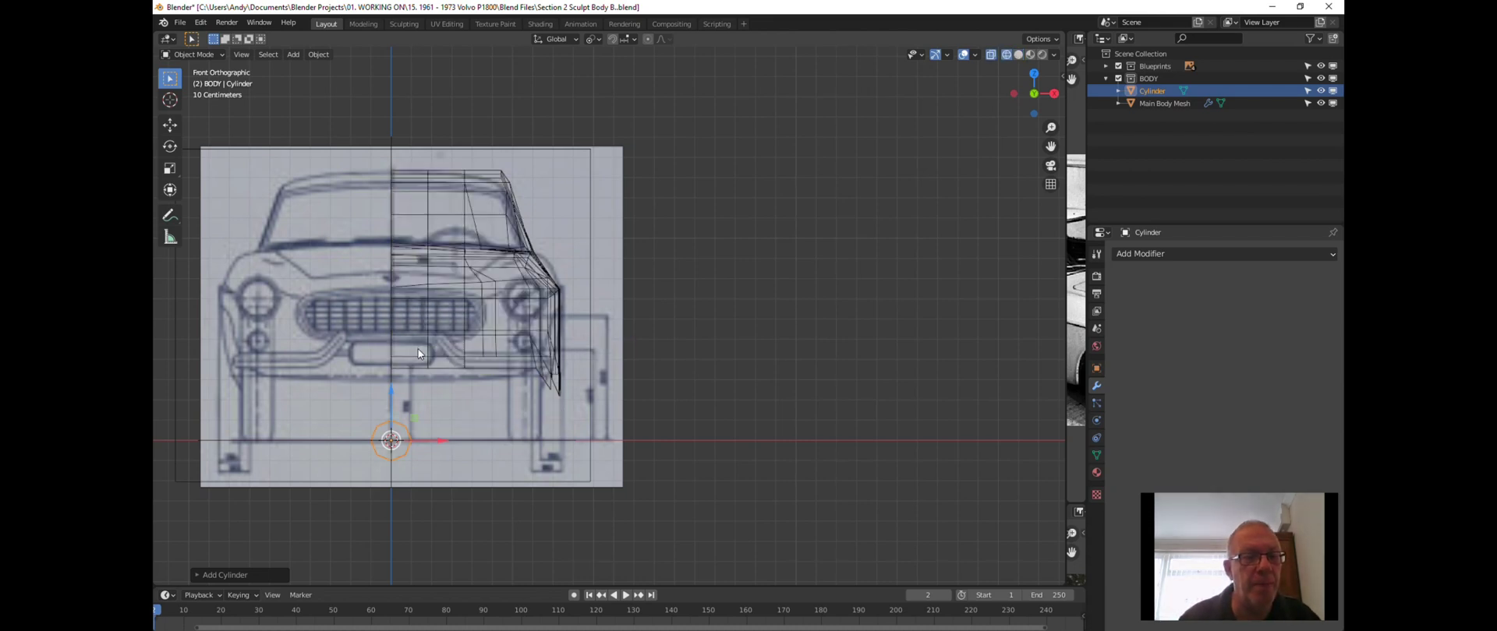
scroll(418, 354, "up", 2)
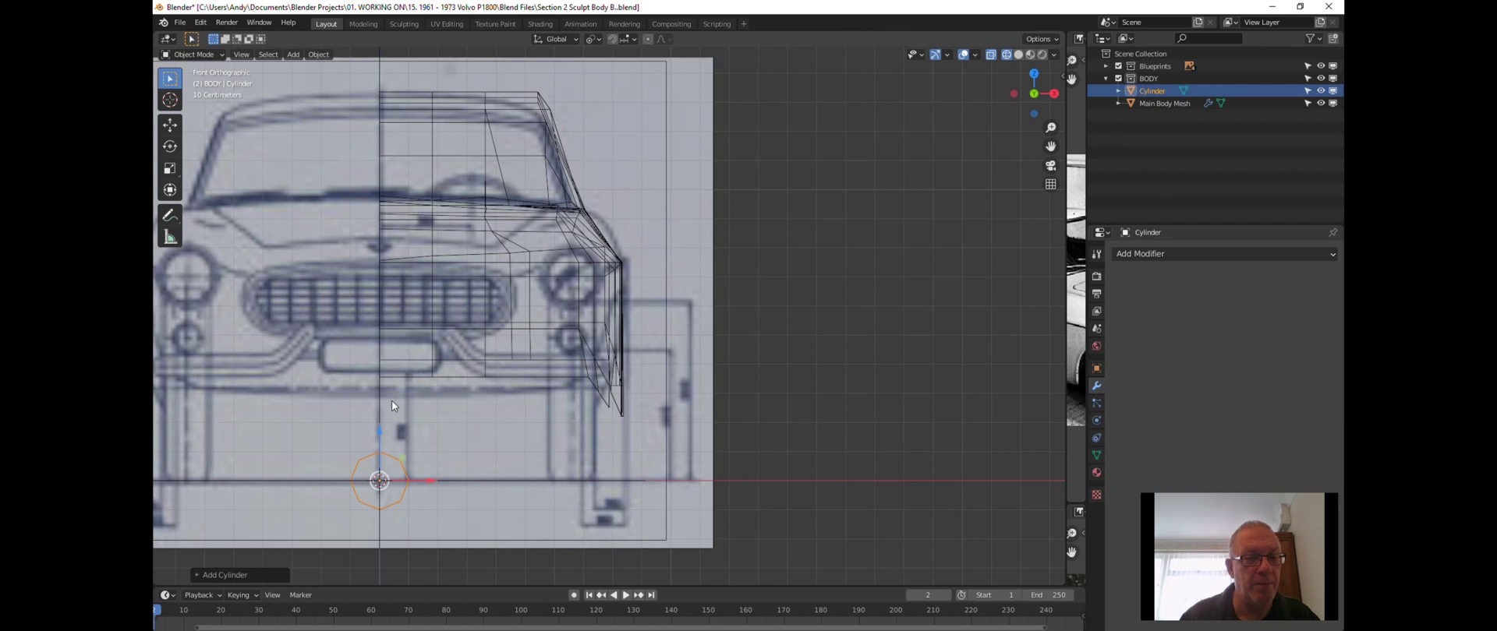
key("g")
key("z")
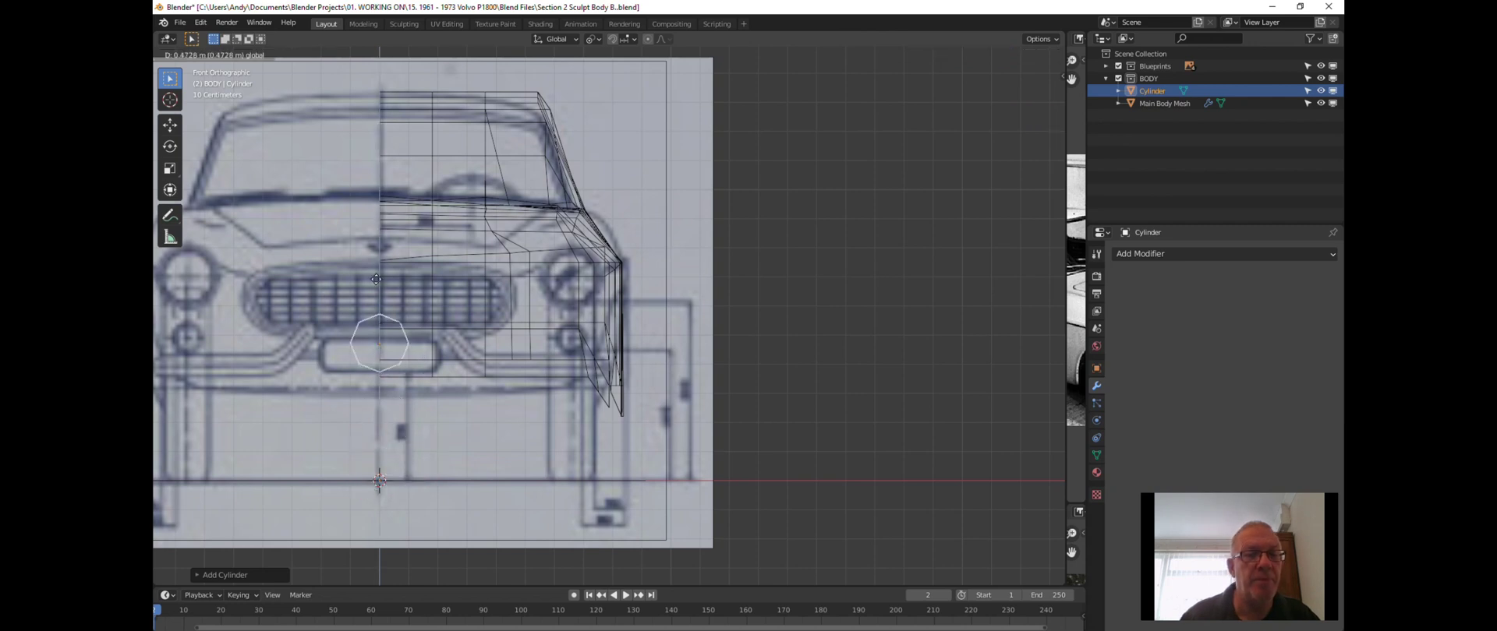
left_click(373, 242)
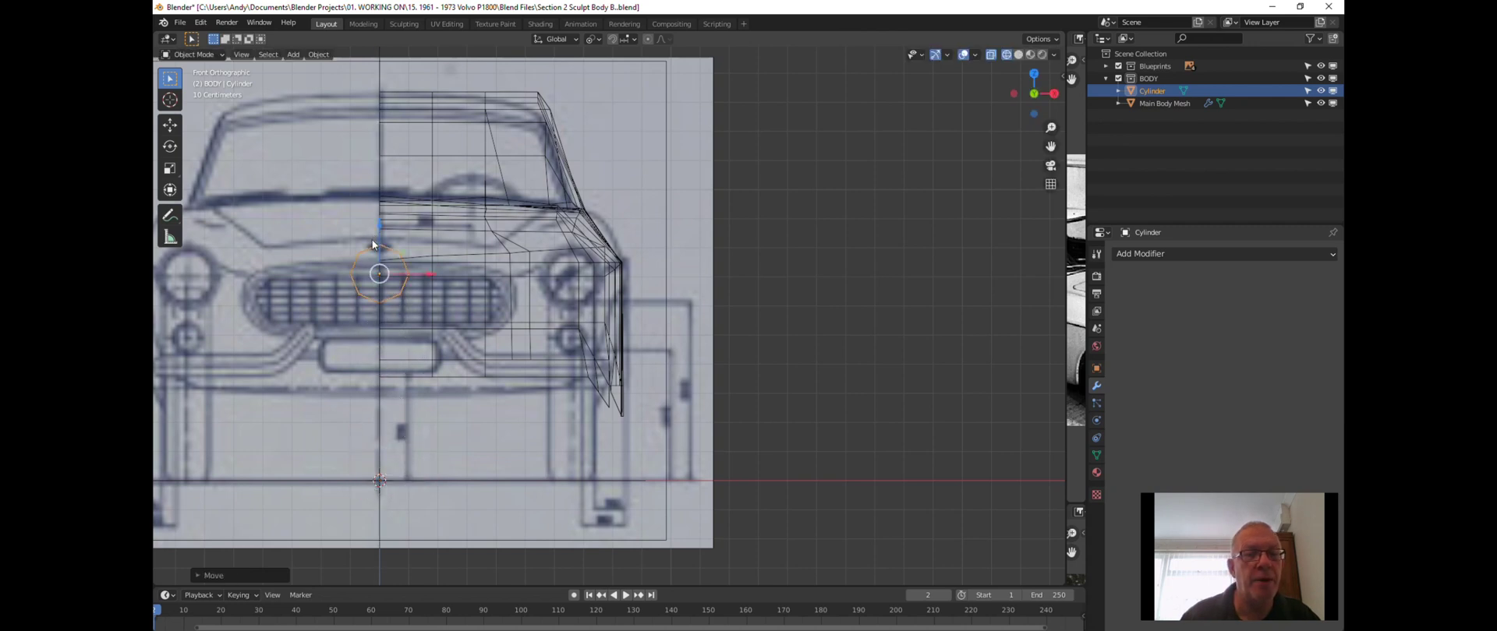
key("g")
key("x")
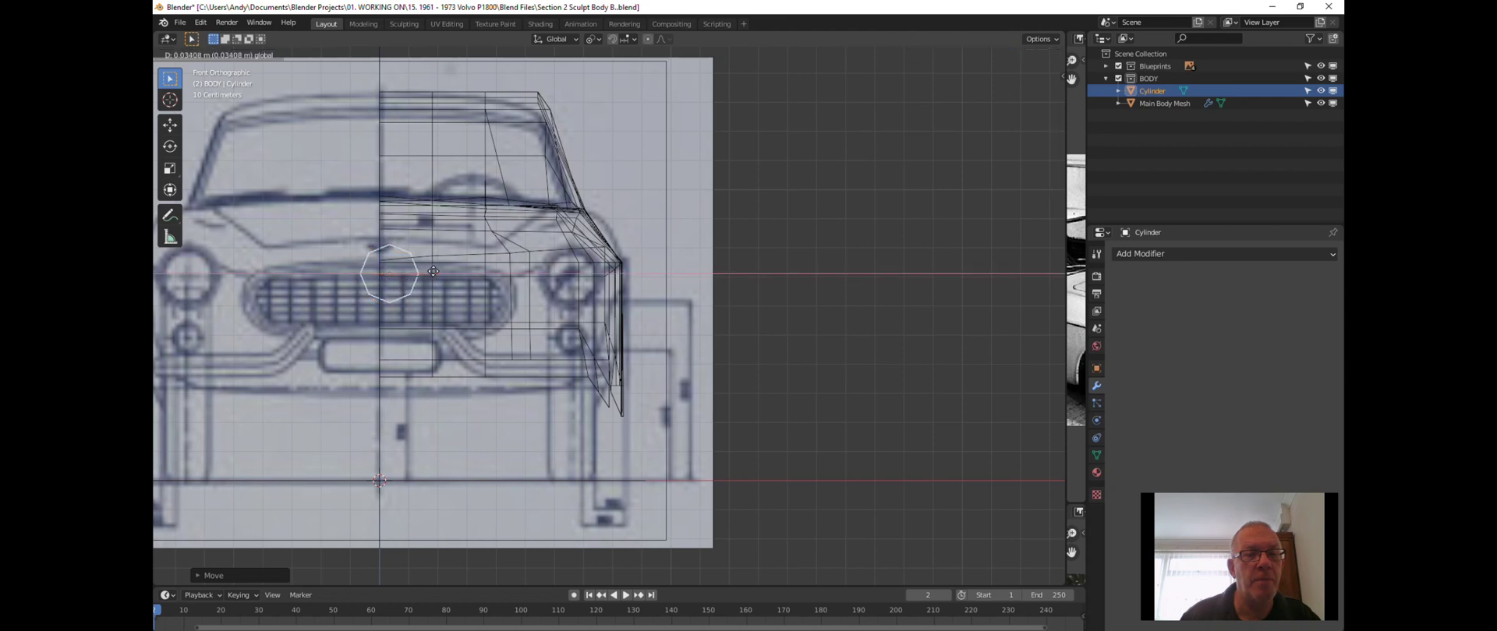
left_click(610, 297)
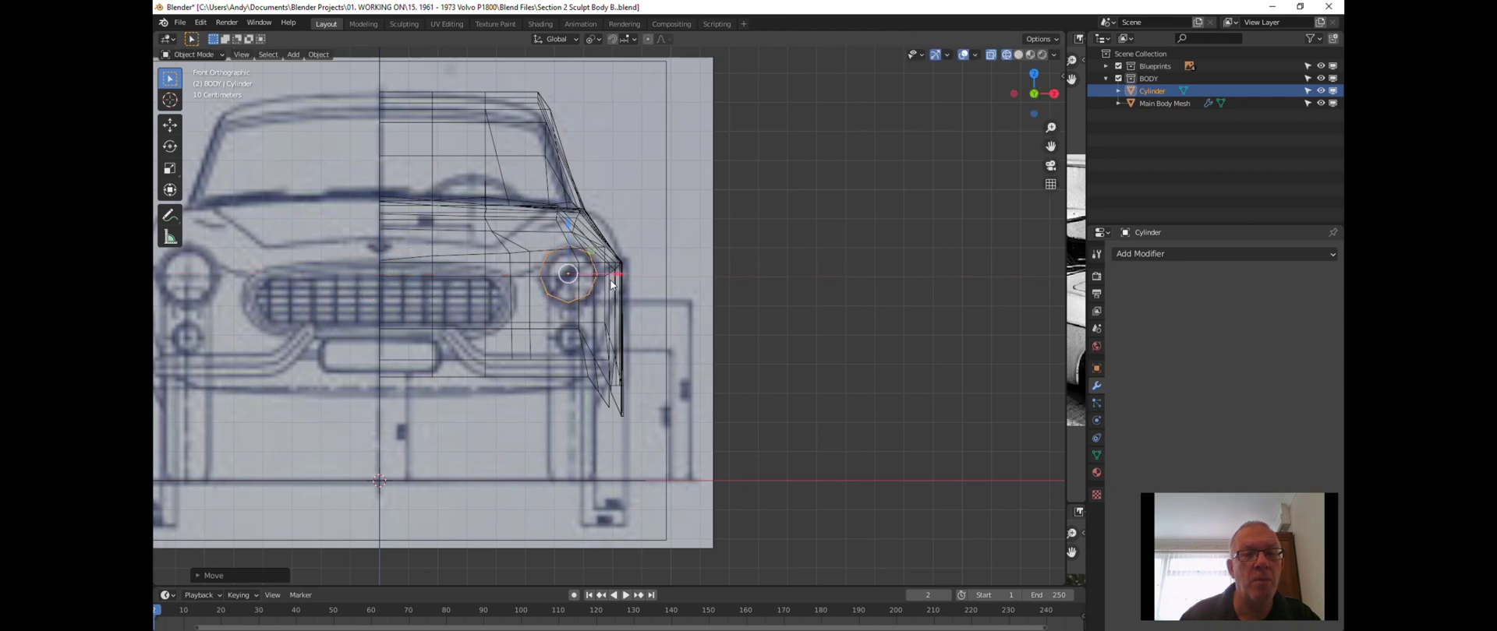
Hide the main body mesh to expose the blueprint headlight, and make the cylinder the selected object again.
scroll(599, 271, "up", 4)
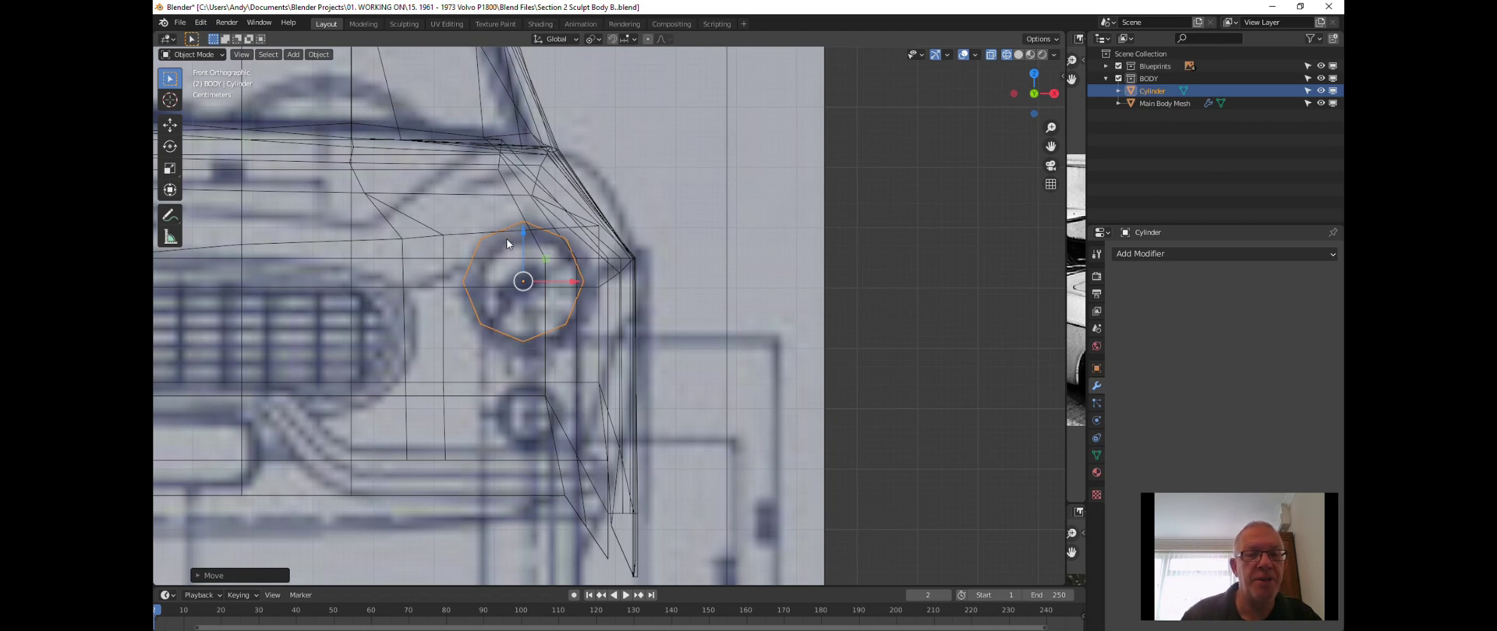
left_click(519, 198)
scroll(524, 195, "down", 4)
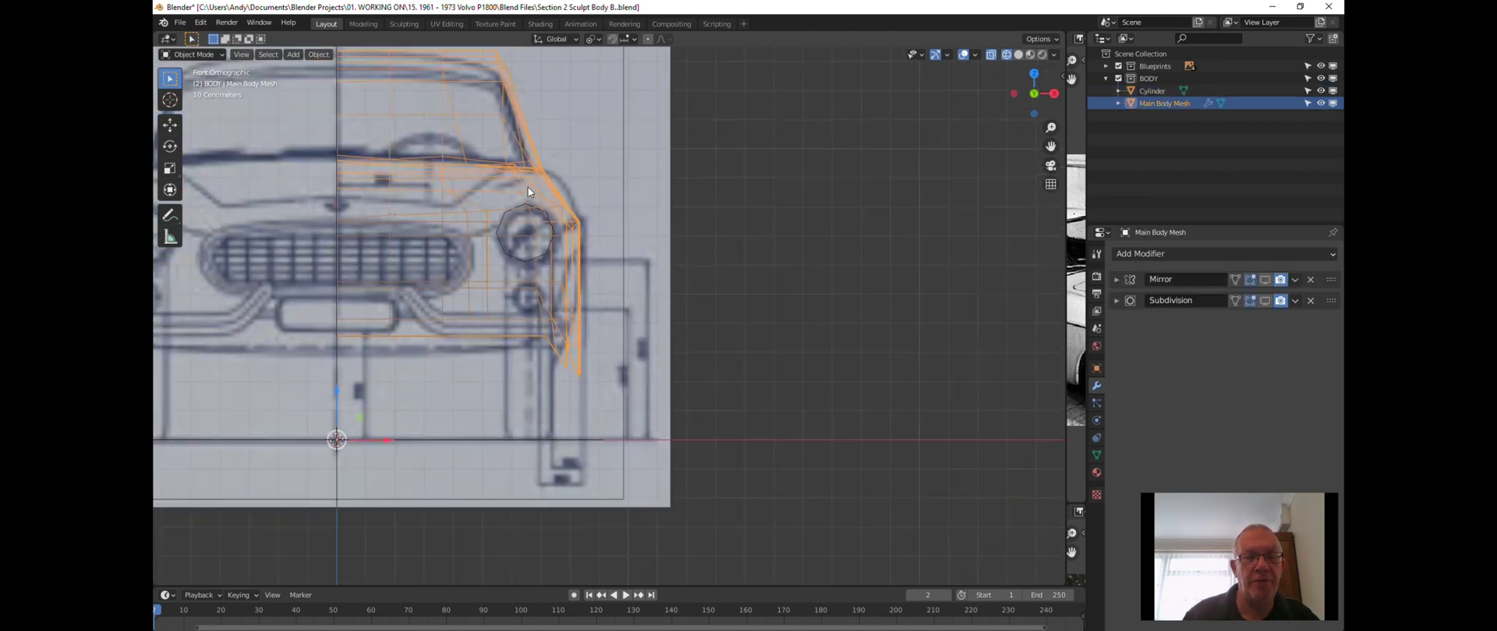
key("h")
scroll(532, 190, "up", 4)
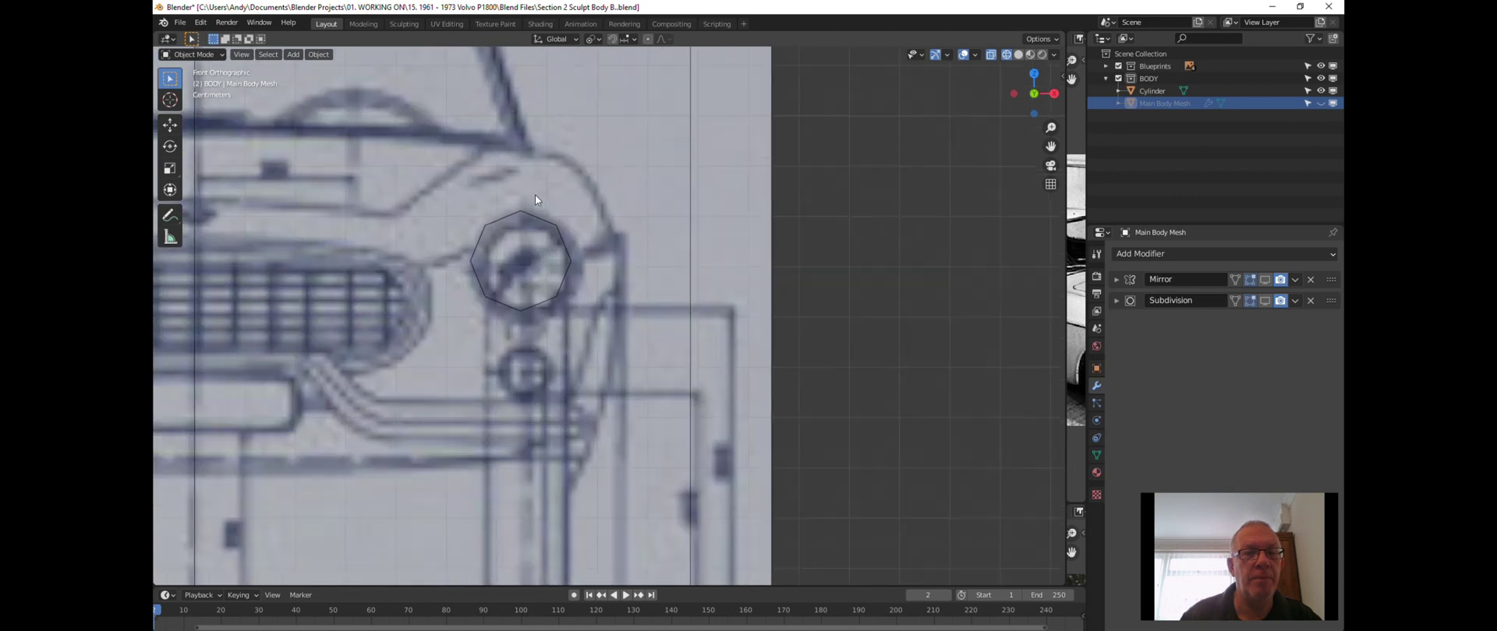
left_click(535, 218)
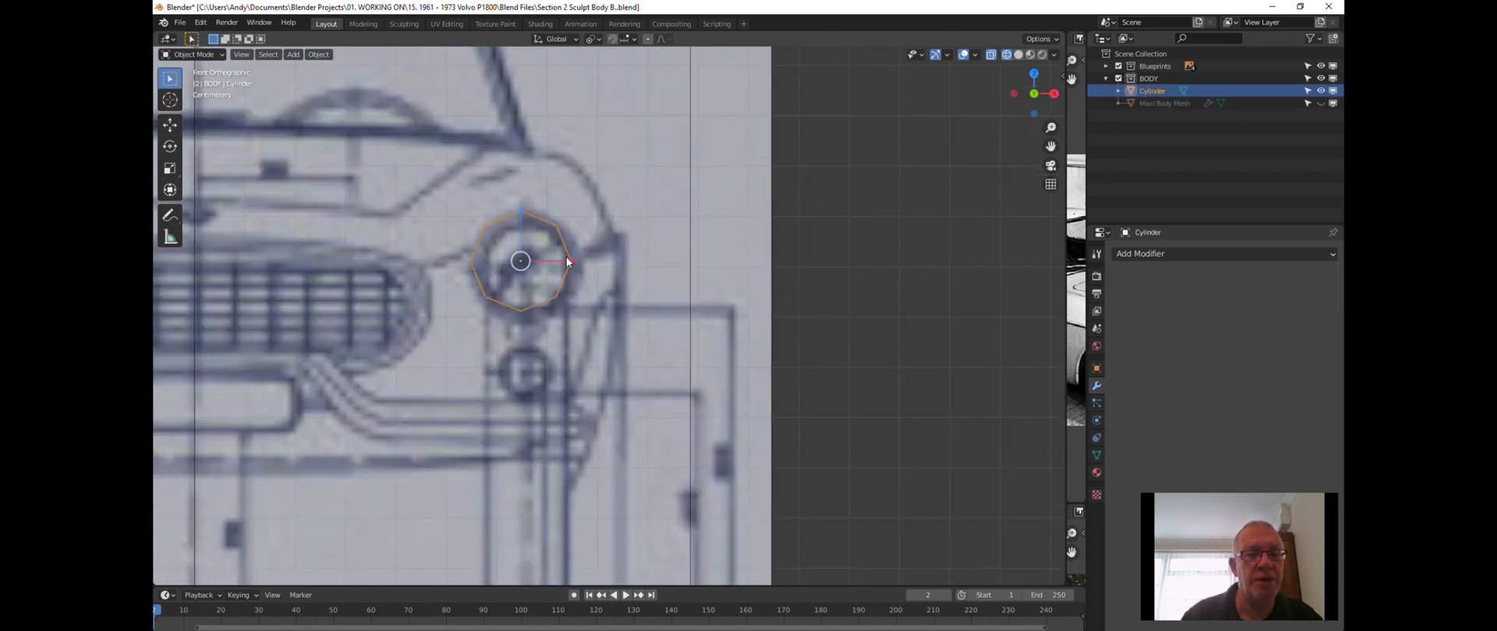
Centre the cylinder on the blueprint headlight at about X 0.66 m, Z 0.70 m and scale it up by about 1.06.
left_click_drag(566, 262, 575, 258)
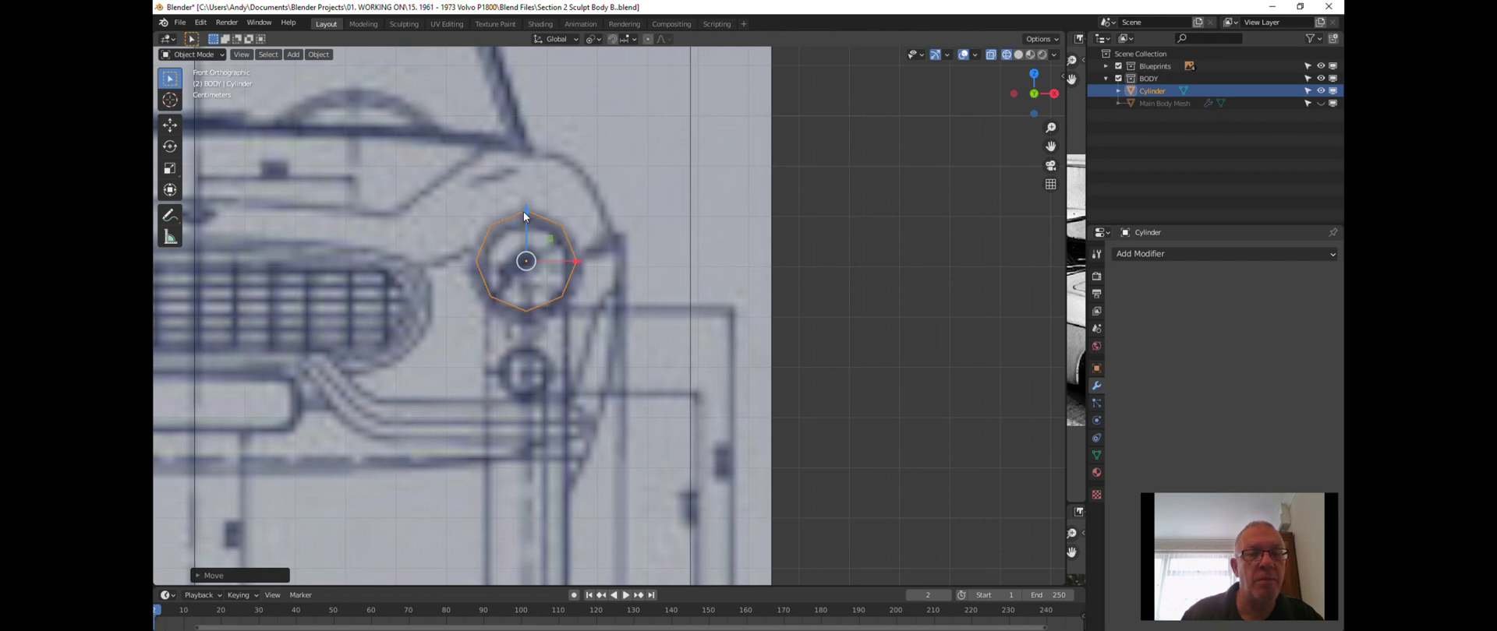
left_click_drag(524, 215, 538, 224)
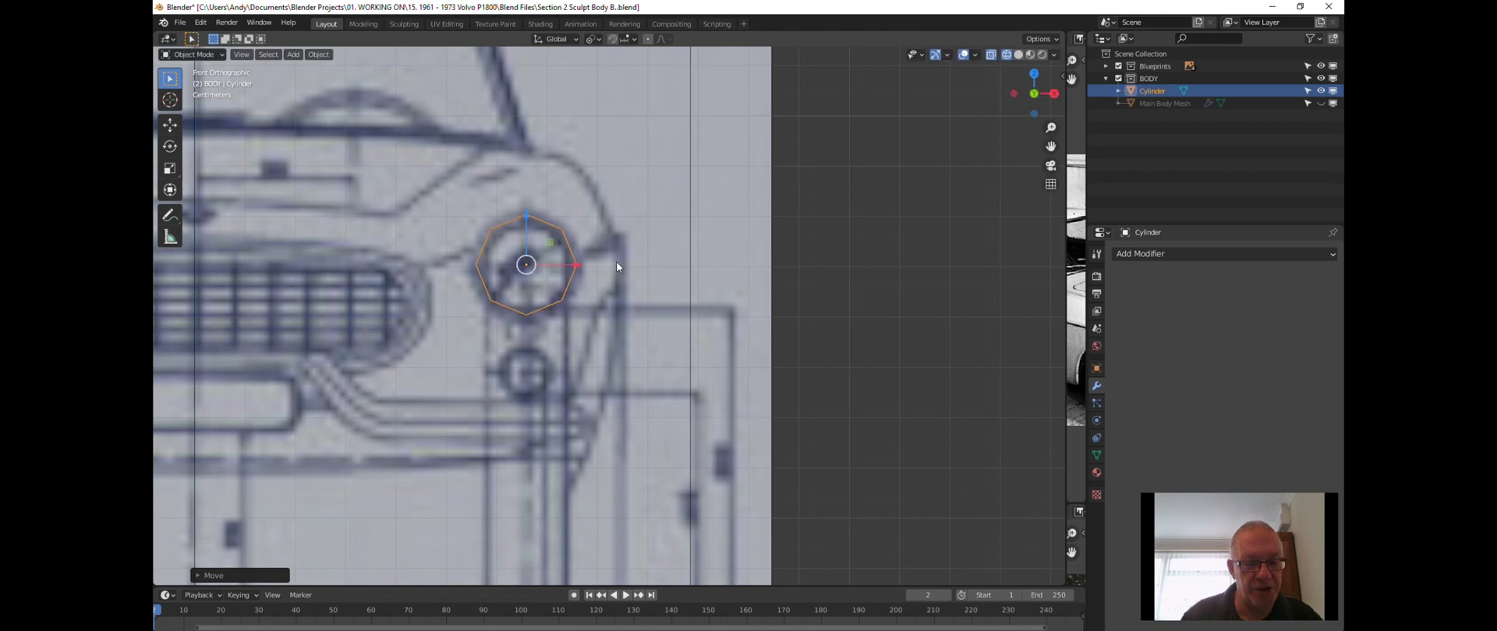
key("s")
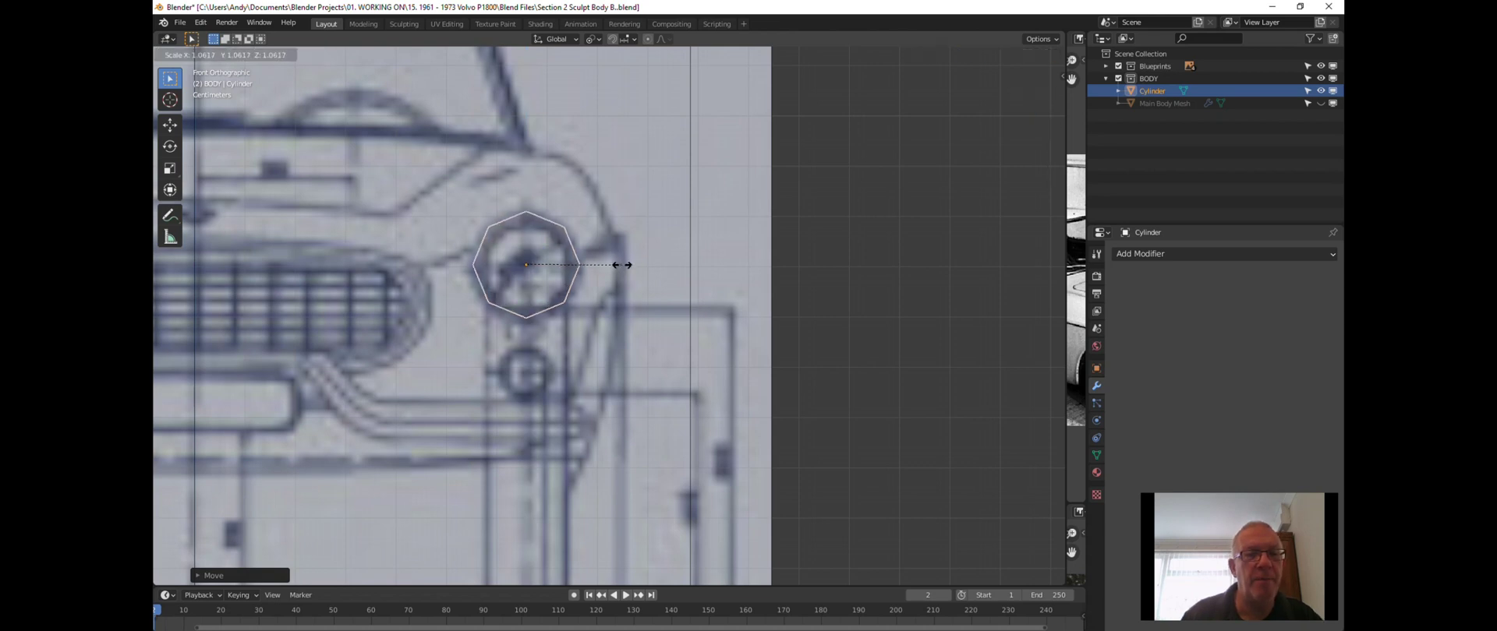
left_click(621, 265)
scroll(620, 264, "down", 3)
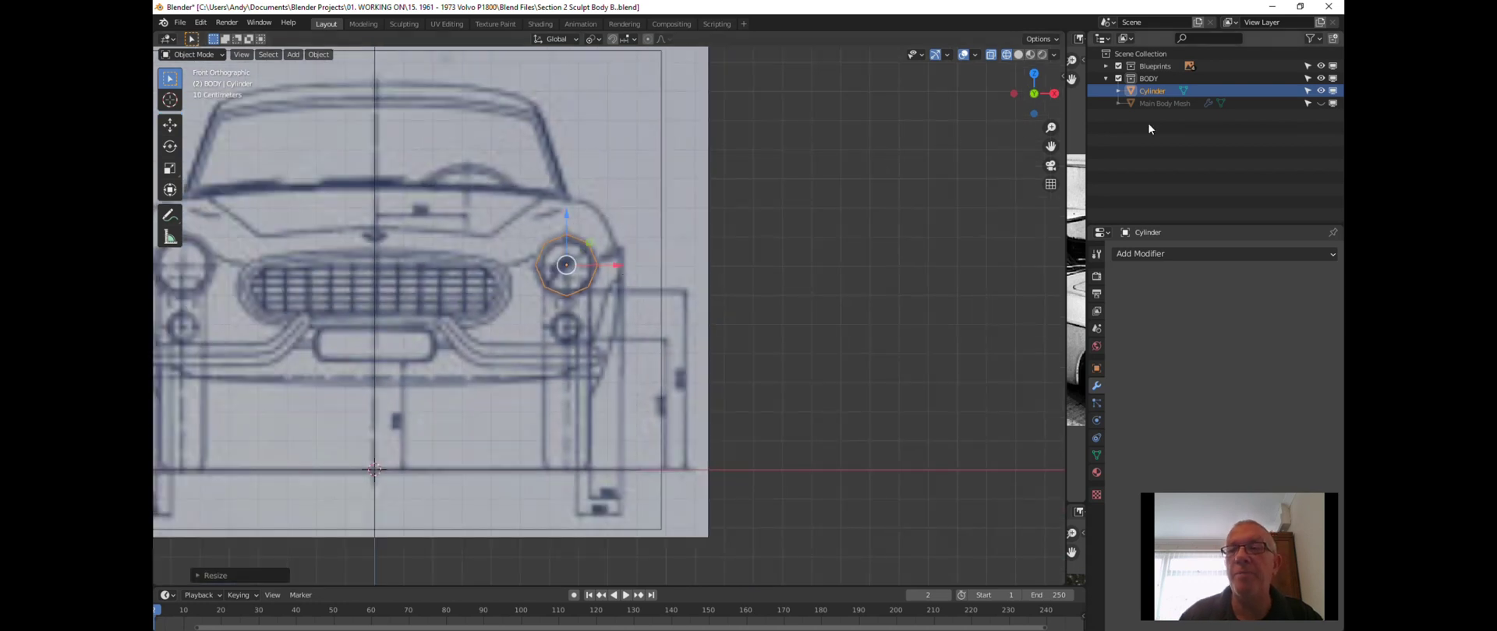
Unhide the main body mesh, move the cylinder forward along Y into the nose at about -1.65 m, and return to solid shading.
left_click(1319, 103)
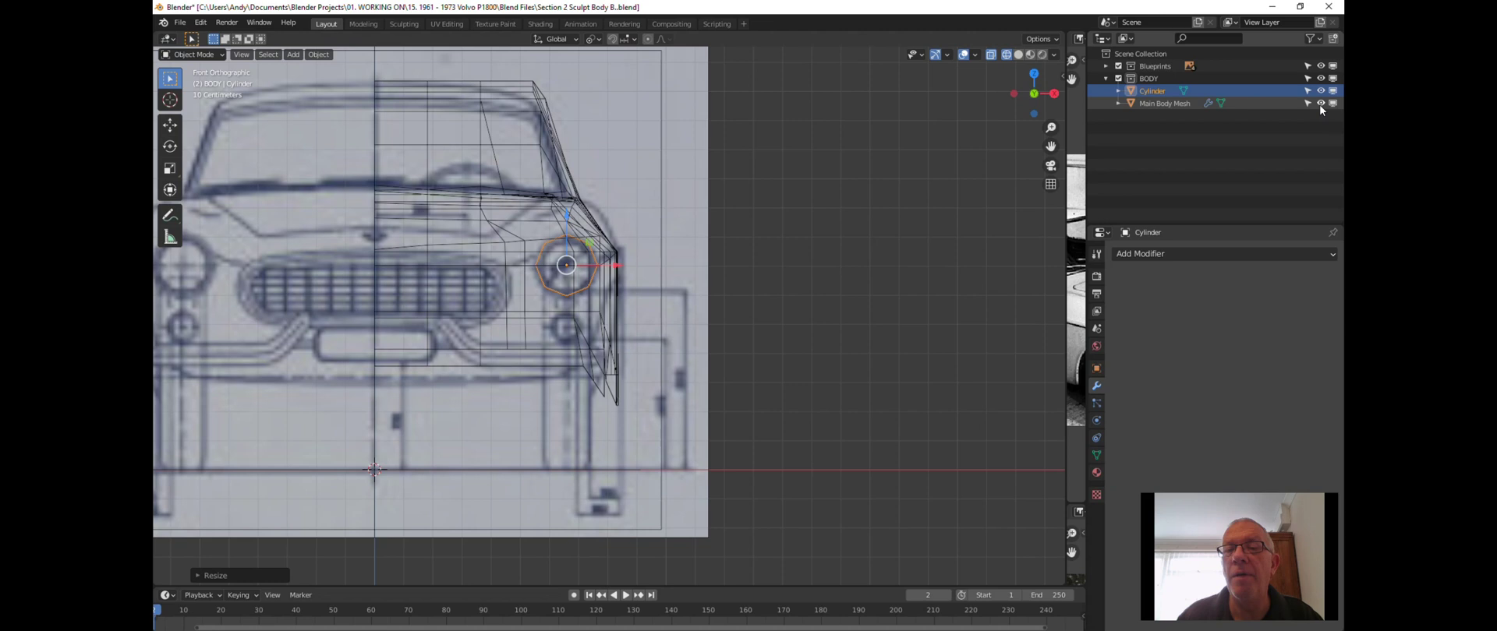
middle_click_drag(776, 209, 742, 219)
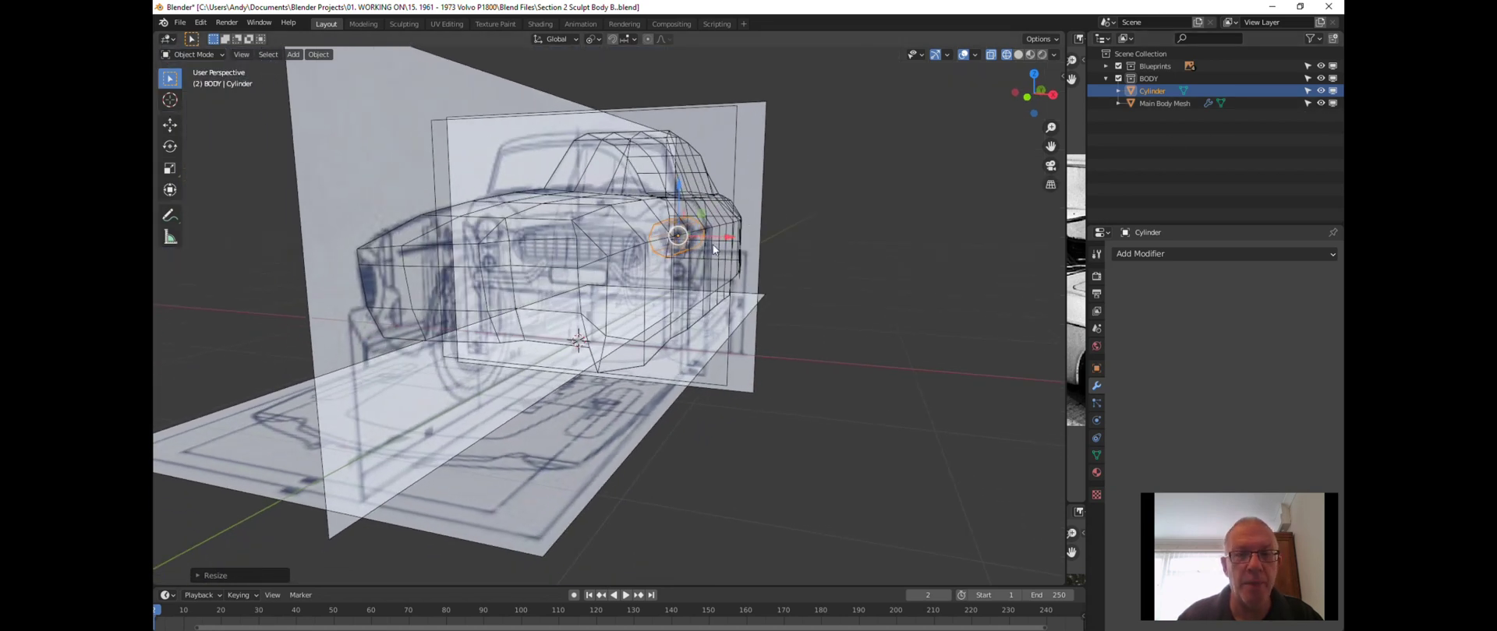
middle_click_drag(714, 222, 720, 226)
left_click_drag(703, 222, 430, 287)
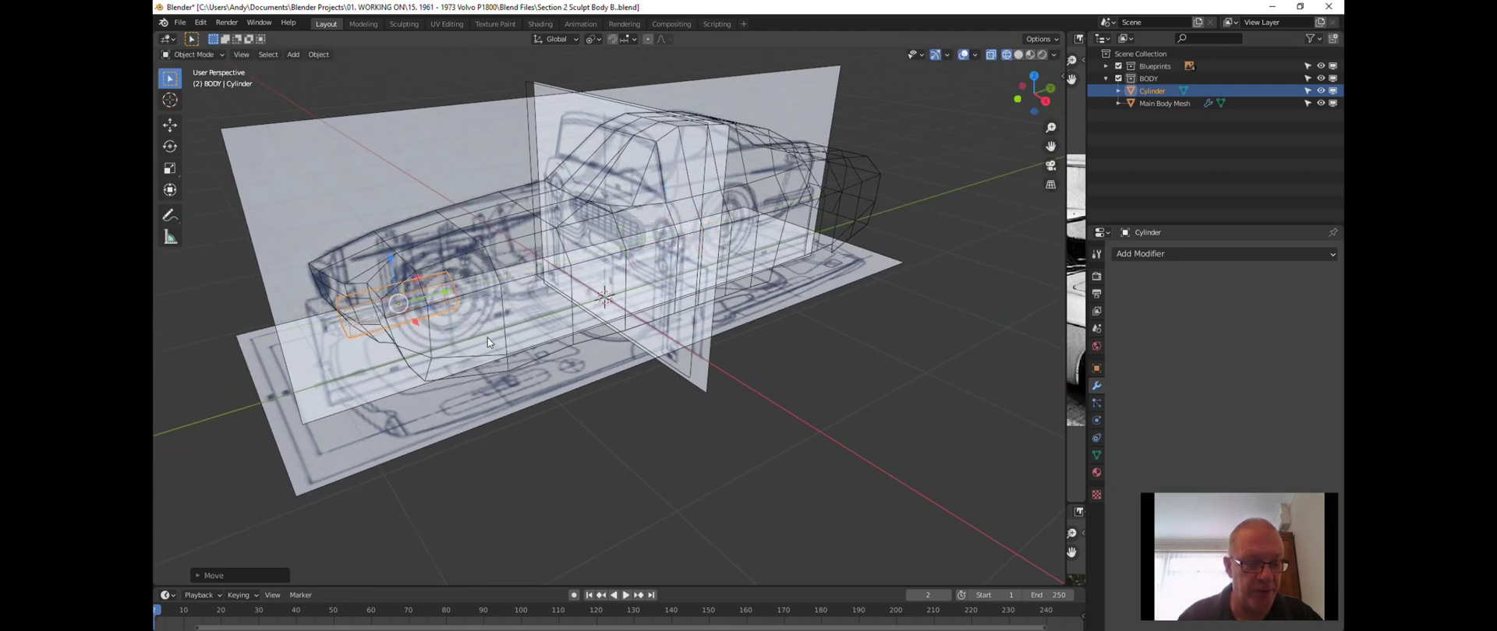
key("z")
left_click(580, 349)
mouse_move(539, 330)
middle_mouse_down()
mouse_move(521, 299)
mouse_move(599, 272)
mouse_move(485, 315)
middle_mouse_up()
left_click_drag(434, 298, 444, 295)
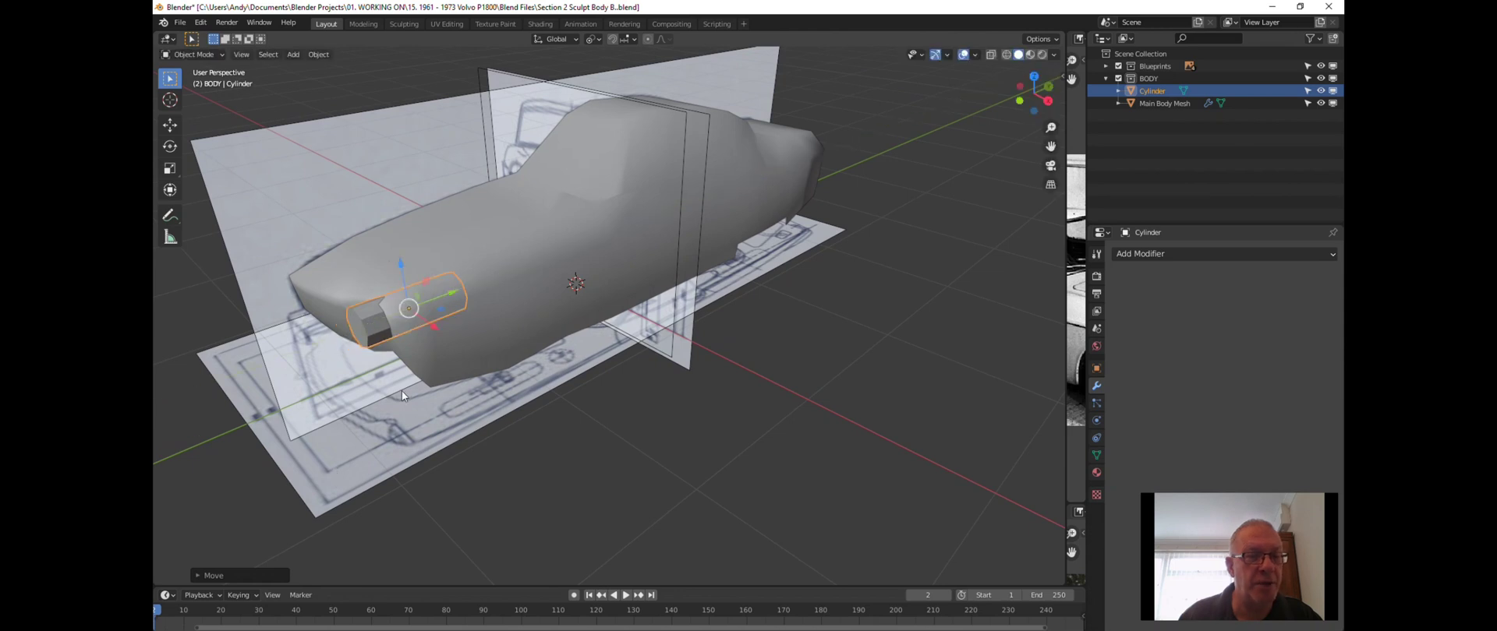
Show the cylinder's transform values and shorten it along the Y axis to about 0.335 m.
left_click(451, 316)
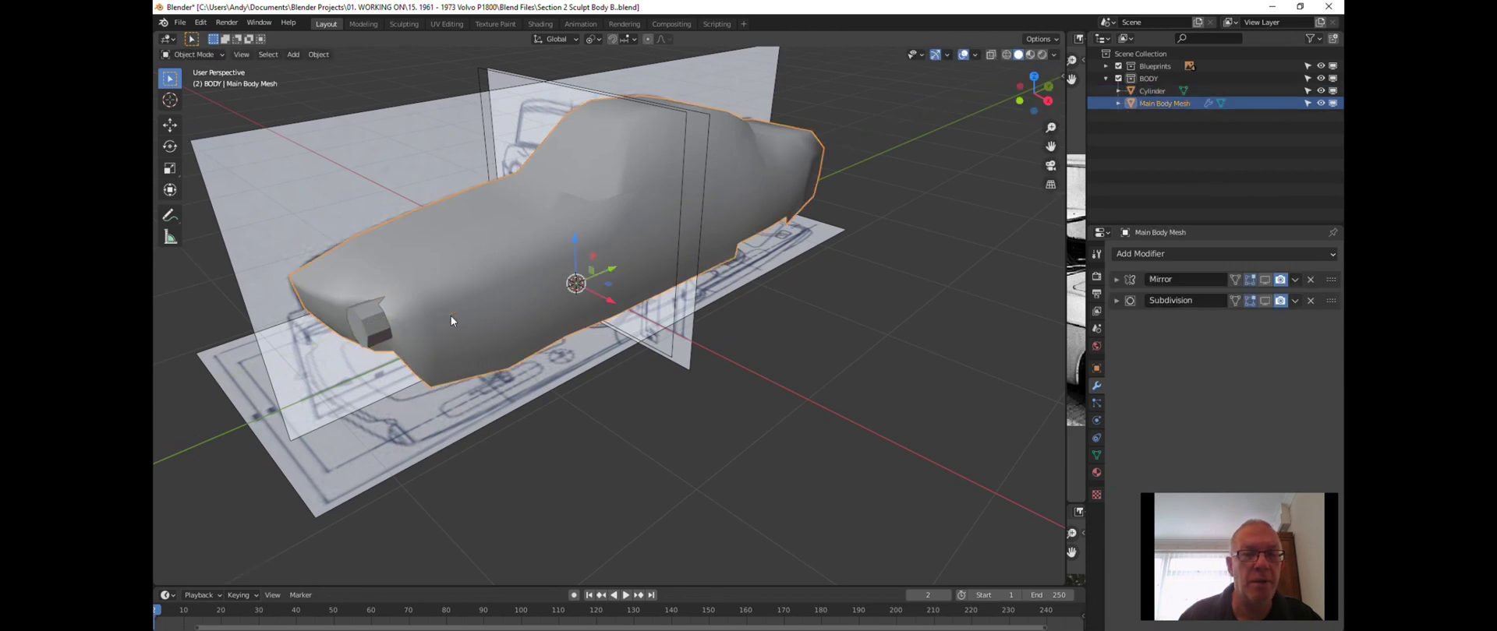
left_click(366, 337)
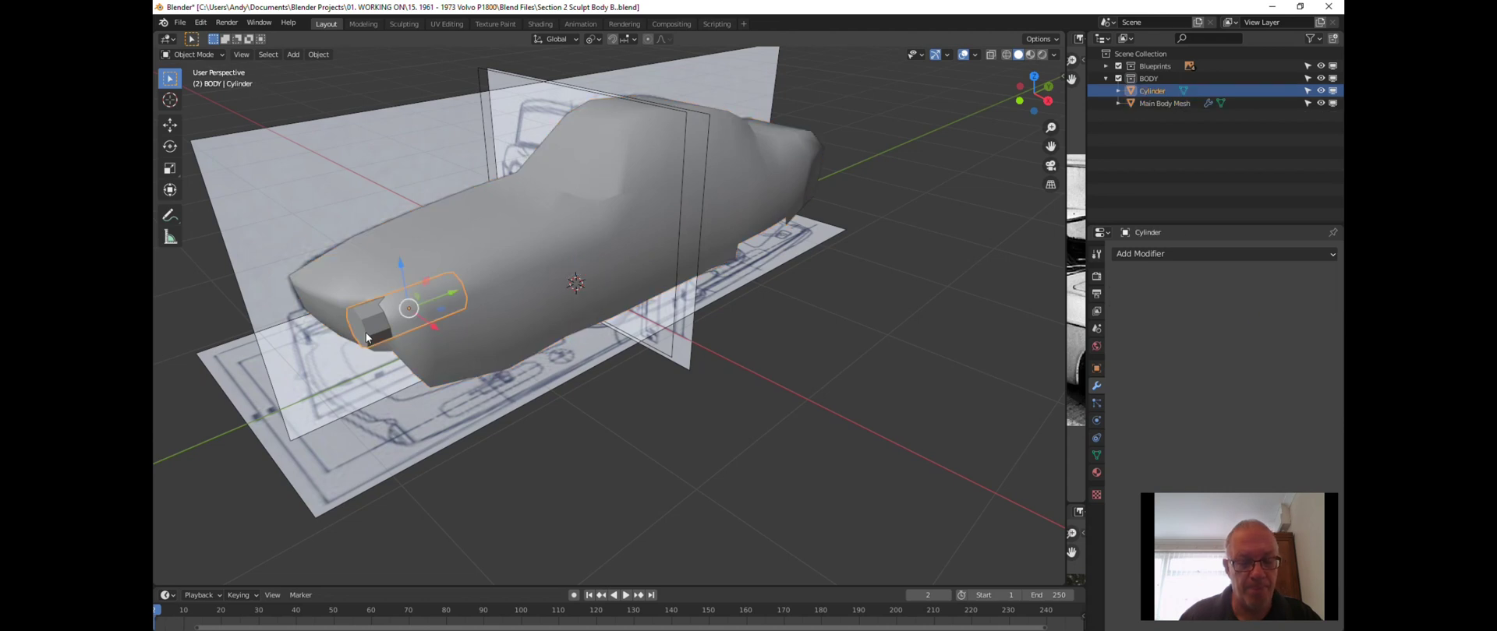
key("n")
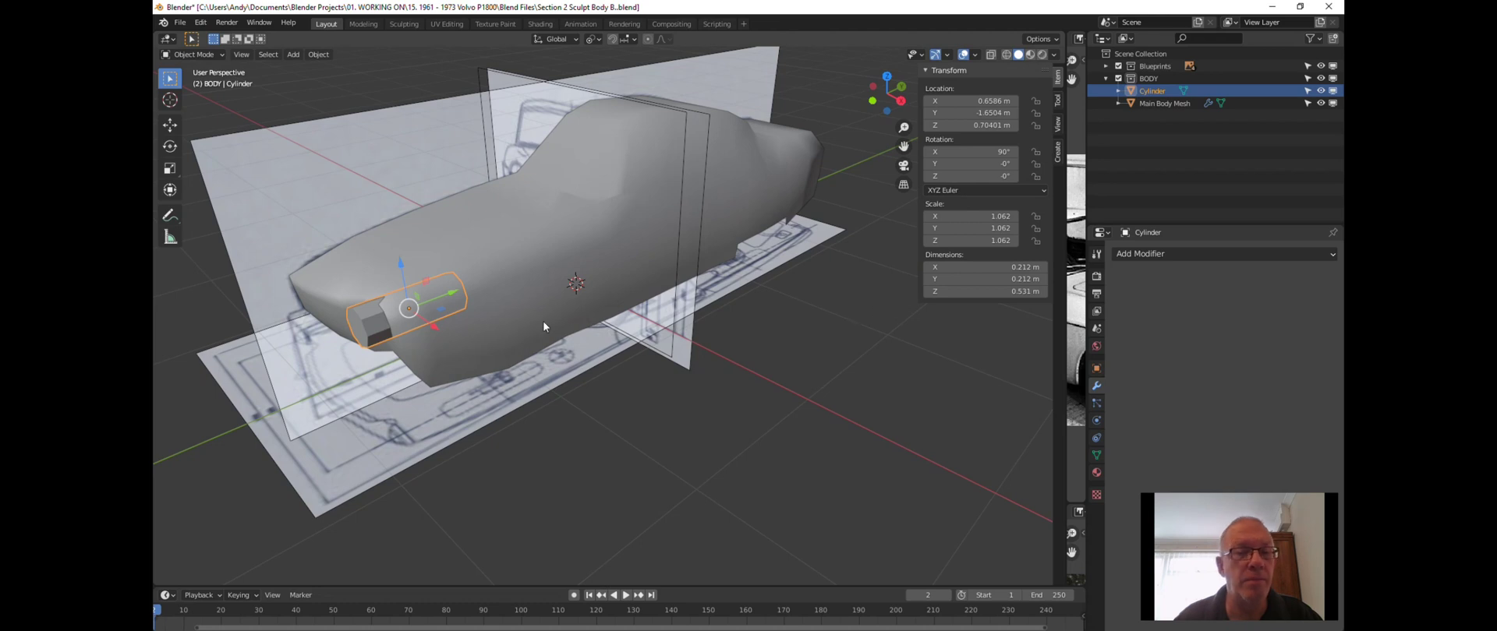
middle_click_drag(416, 321, 472, 300)
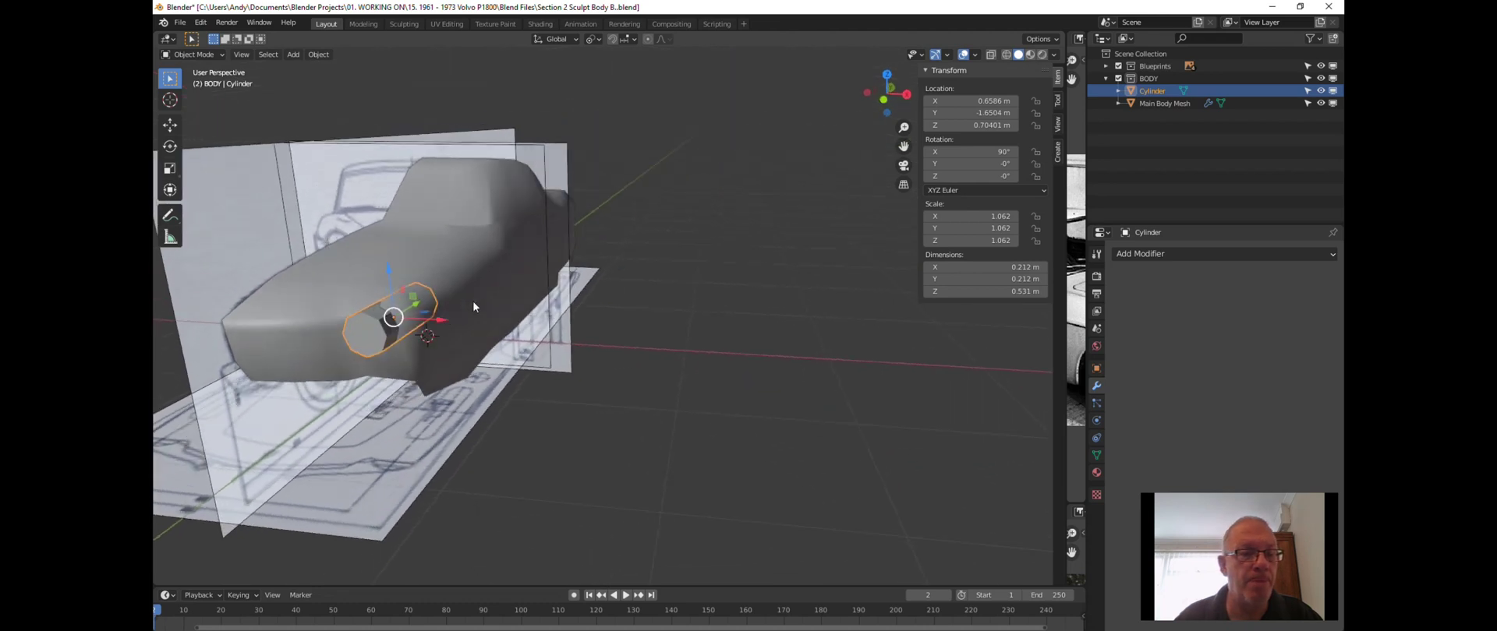
middle_click_drag(382, 331, 285, 348)
scroll(285, 348, "up", 3)
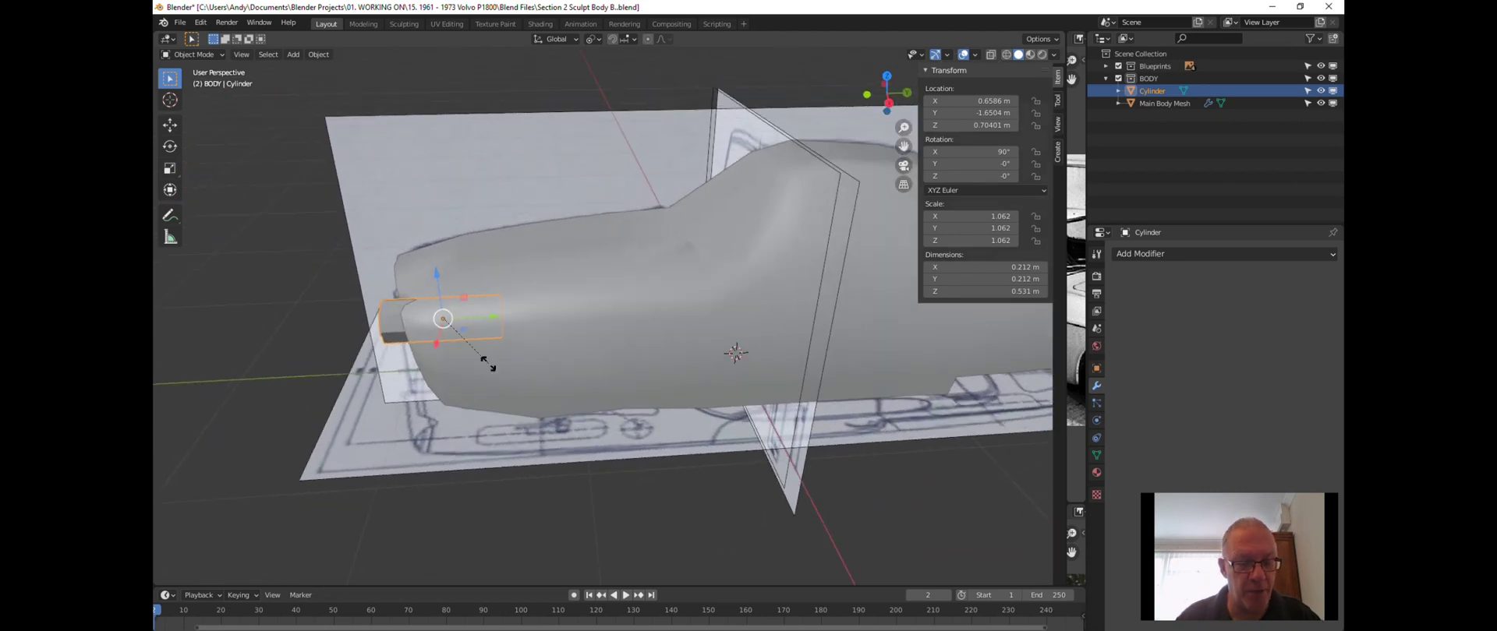
key("s")
key("y")
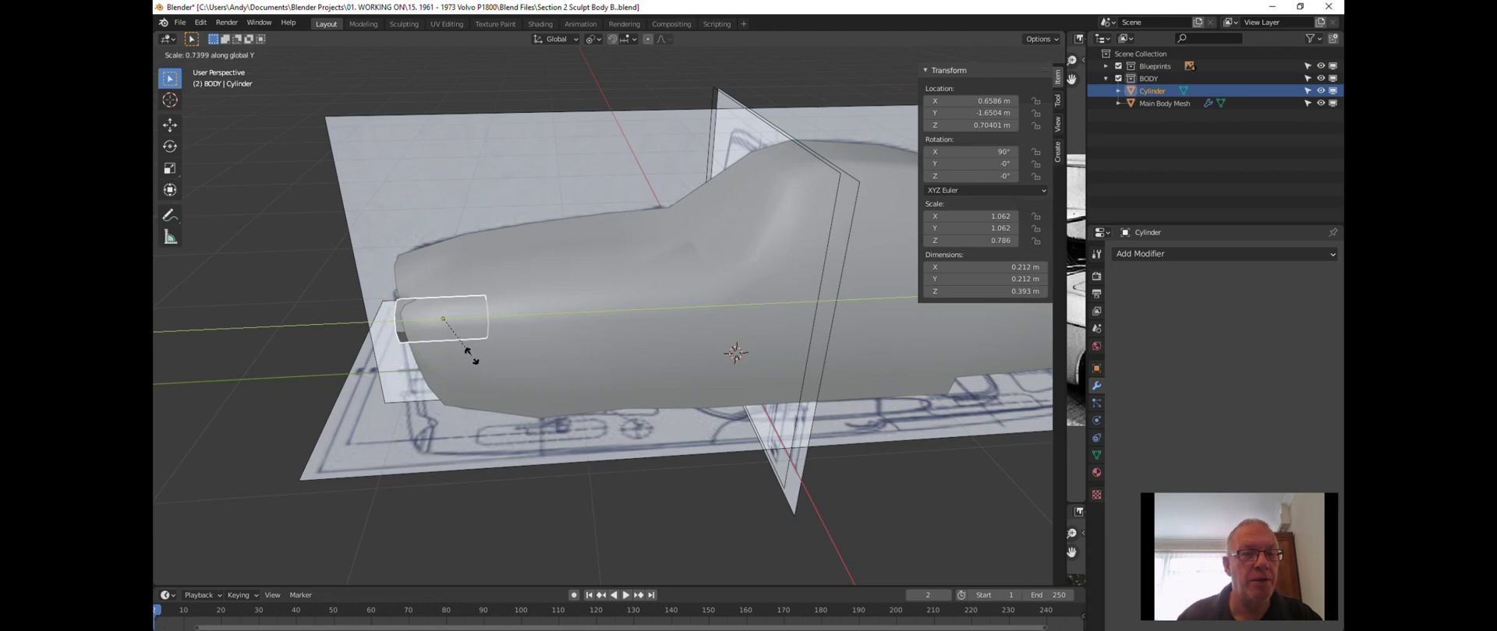
left_click(466, 335)
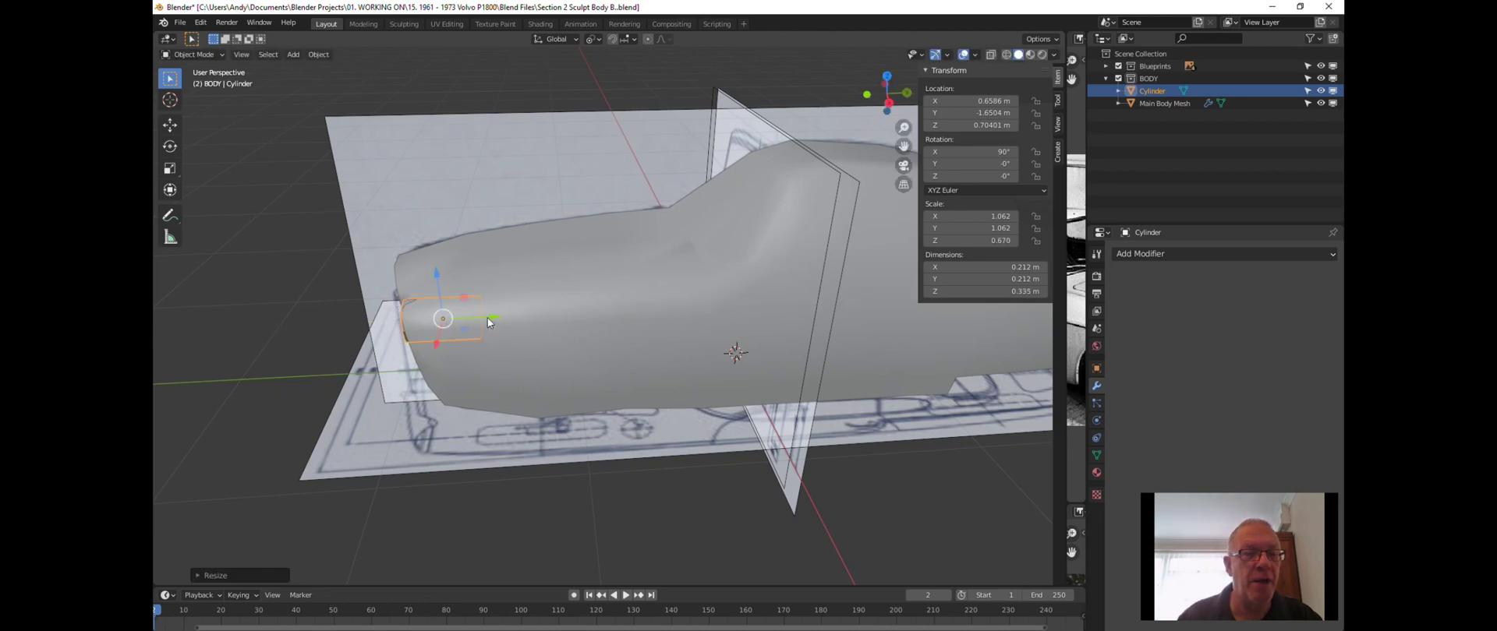
Move the cylinder about 0.054 m forward along Y so it protrudes from the nose, deselect it and switch to the front view.
key("g")
key("y")
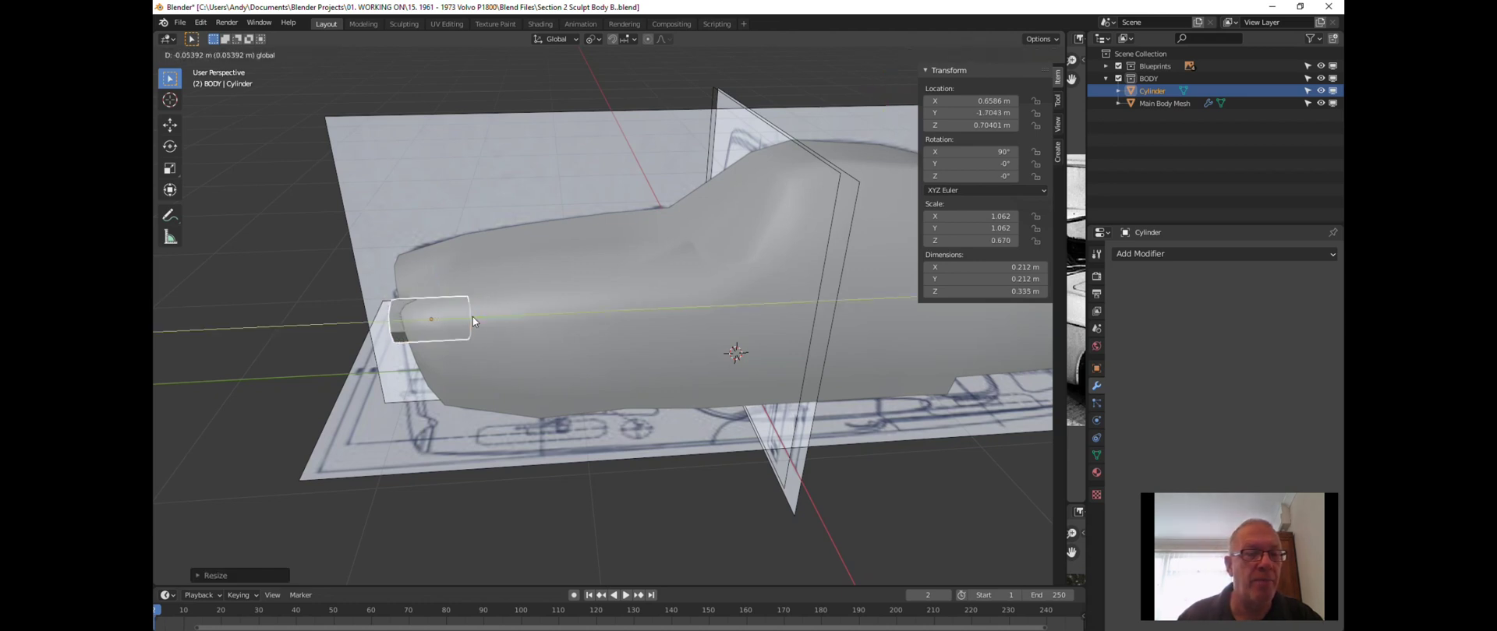
left_click(436, 382)
left_click(347, 511)
key("KP_1")
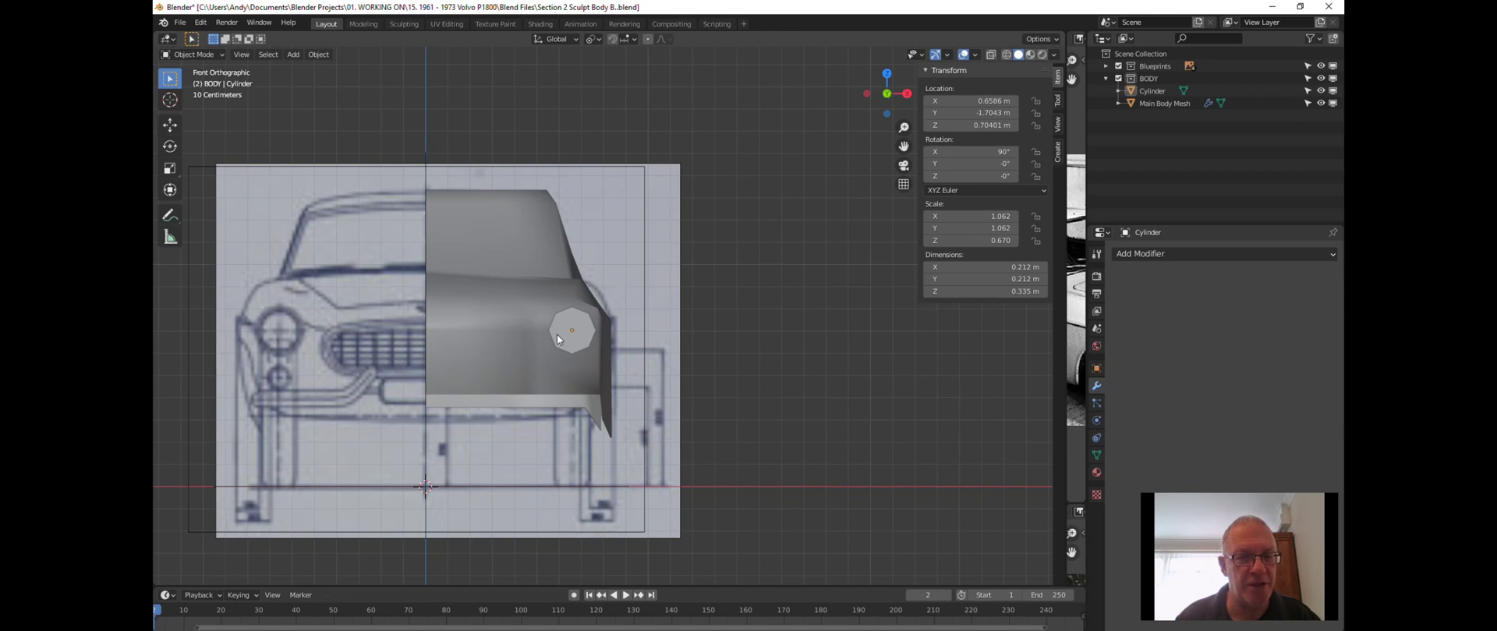
Display the scene in wireframe from the front and add a second cylinder mesh.
middle_click_drag(560, 337, 545, 381)
middle_click_drag(568, 307, 584, 267)
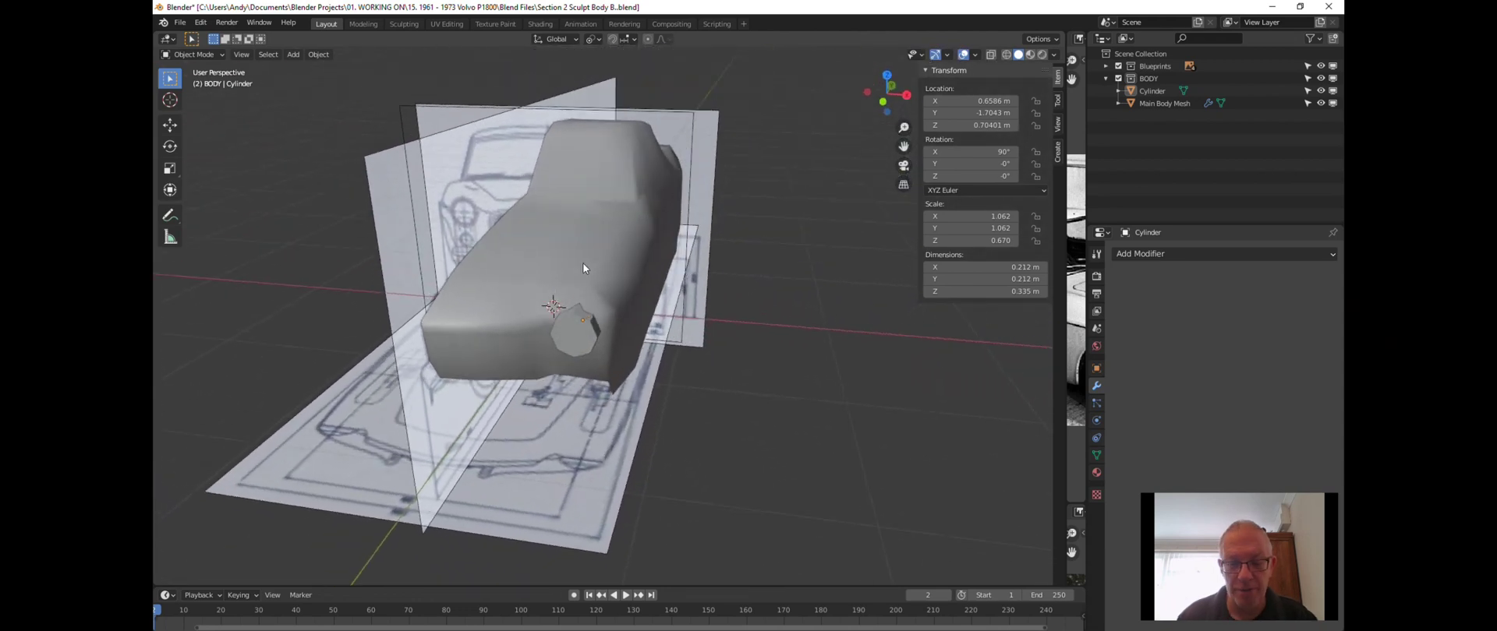
key("KP_1")
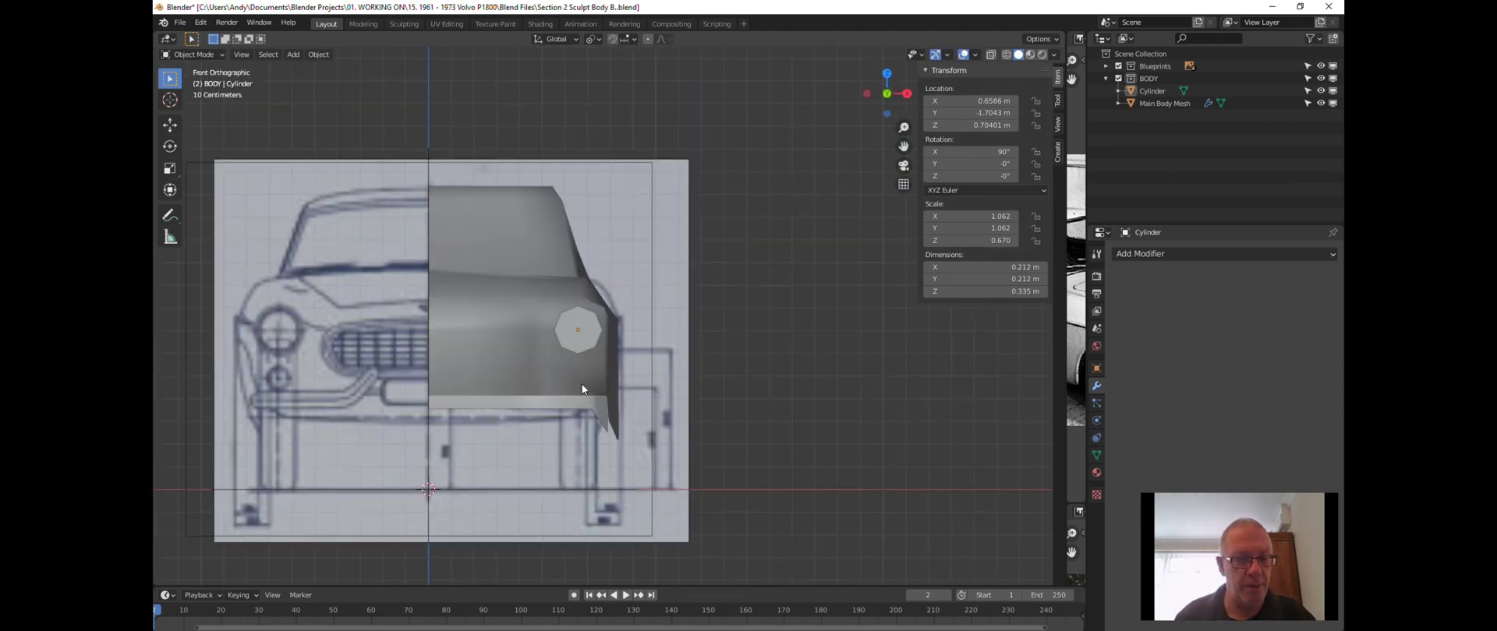
key("z")
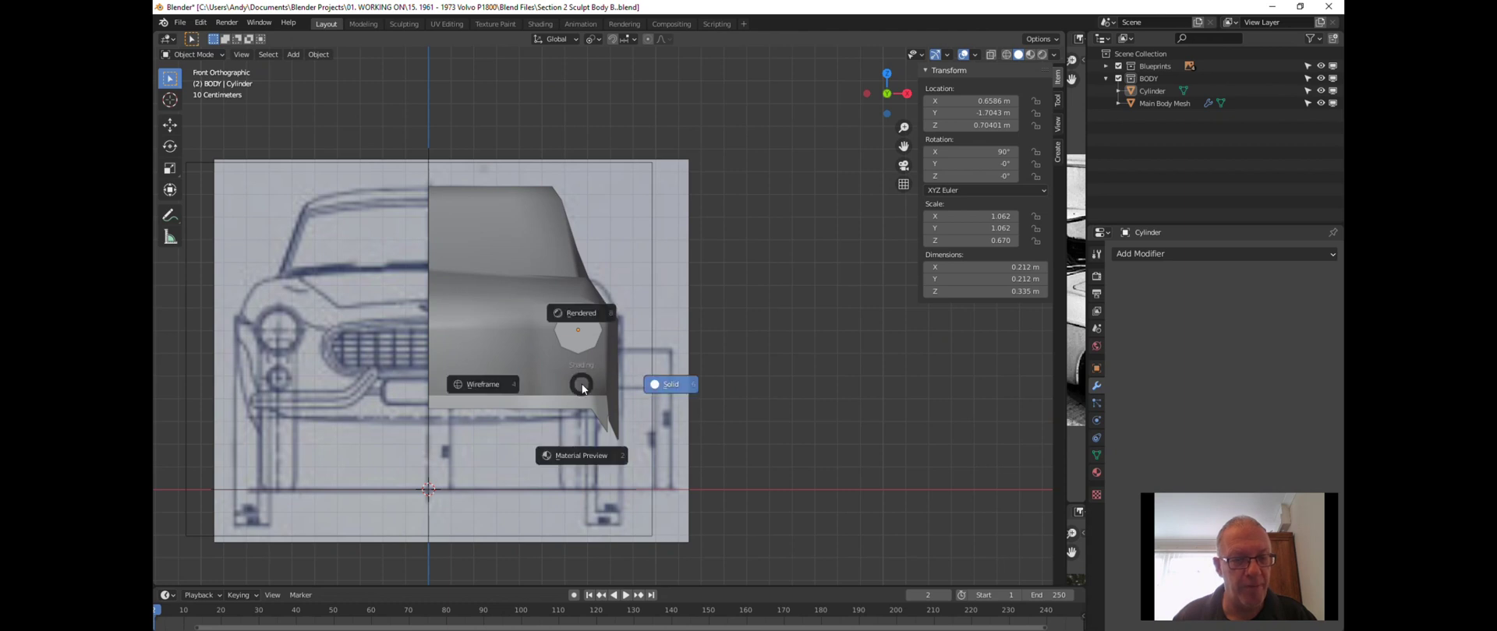
left_click(474, 385)
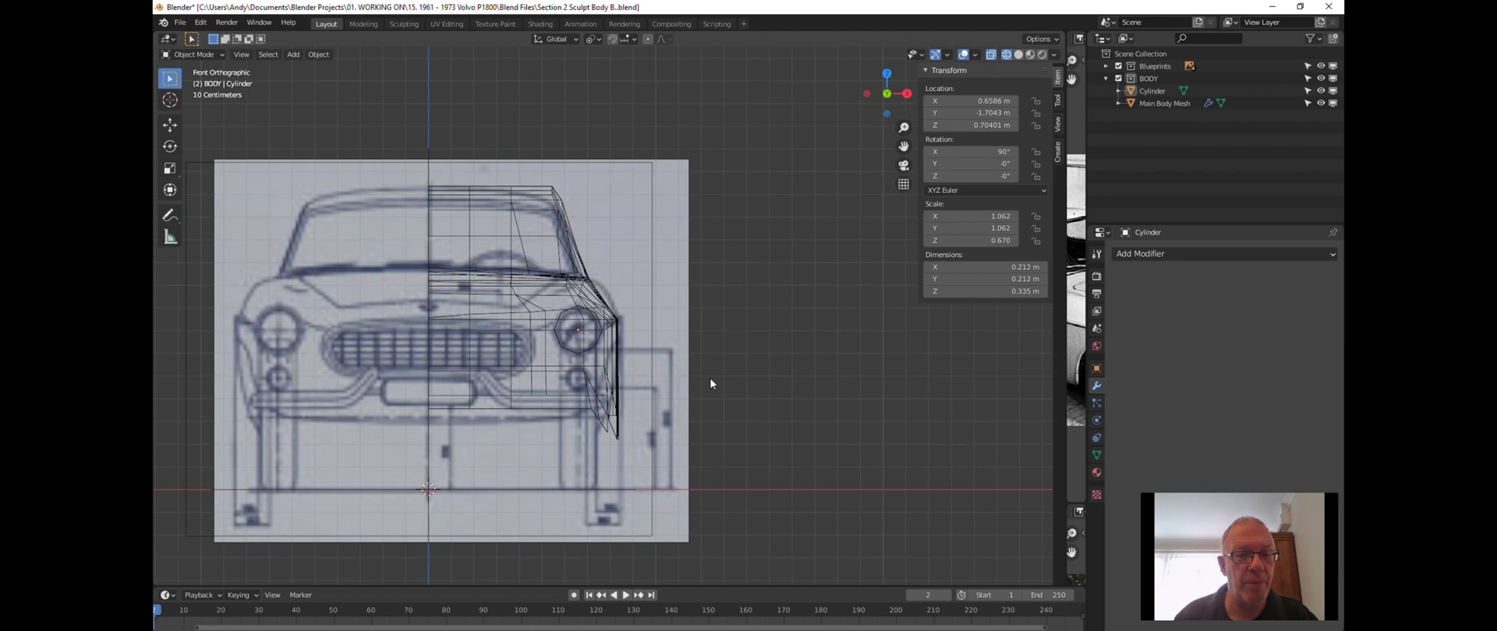
key("shift+a")
mouse_move(690, 386)
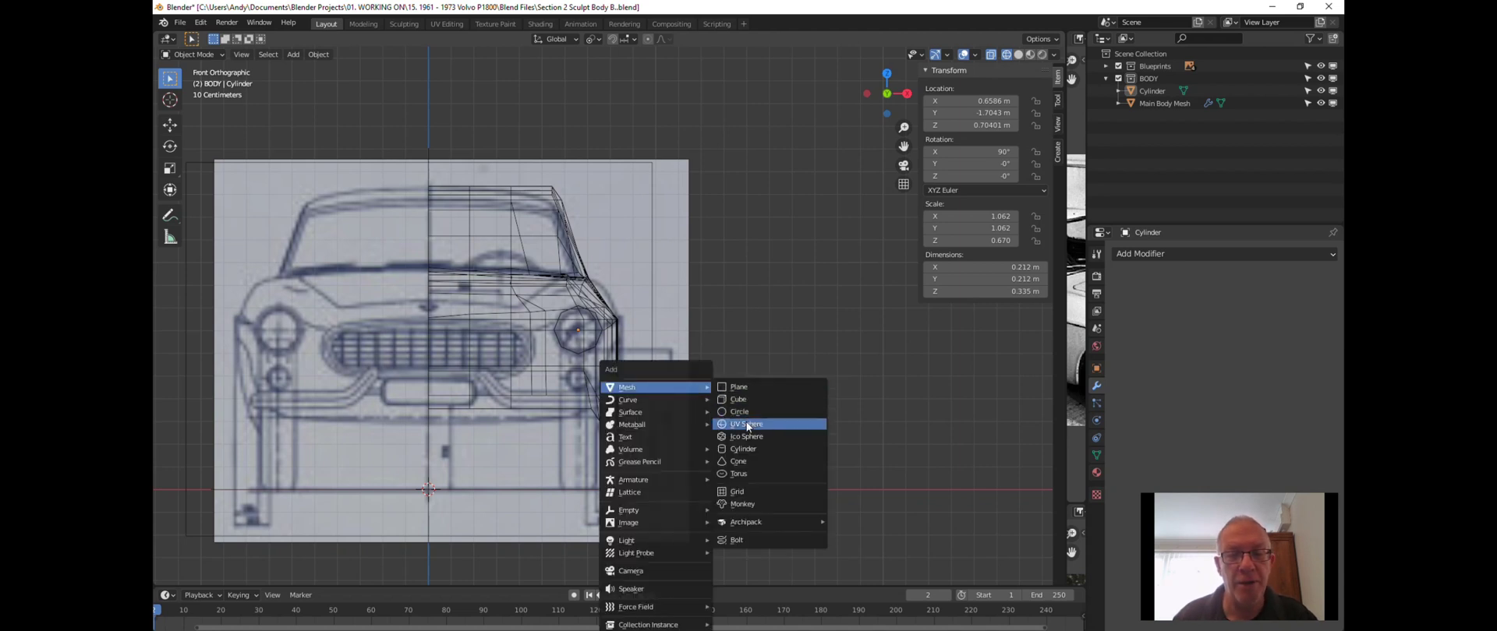
left_click(738, 446)
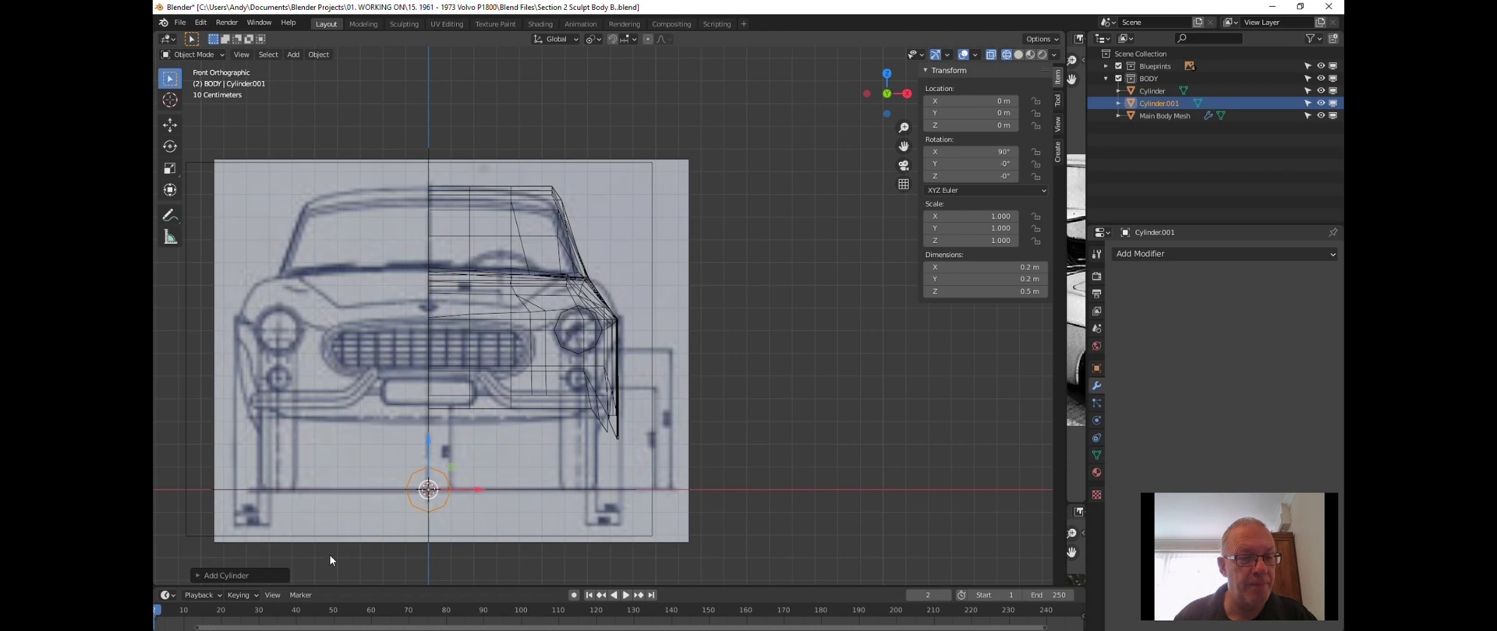
Set the new cylinder's depth to 0.25 m and its radius to 0.075 m.
left_click(199, 575)
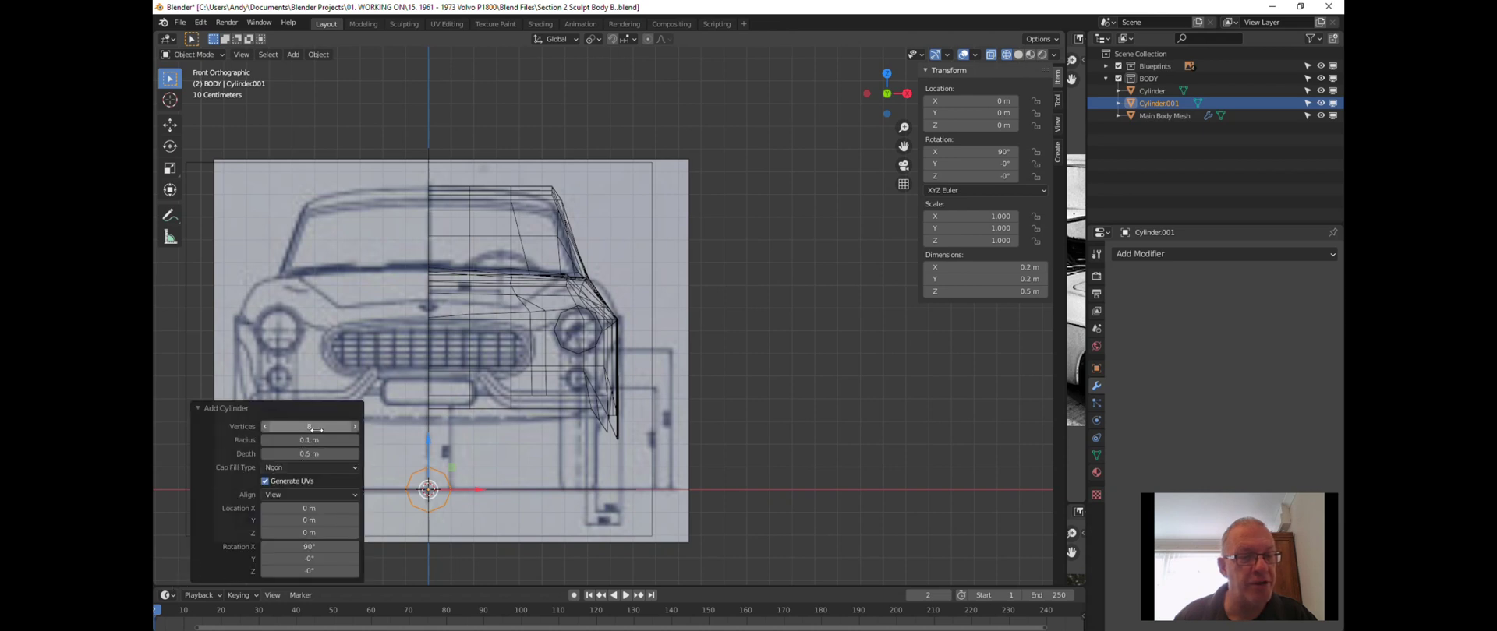
left_click(308, 453)
key("BackSpace")
key("BackSpace")
key("BackSpace")
key("BackSpace")
key("BackSpace")
type("25")
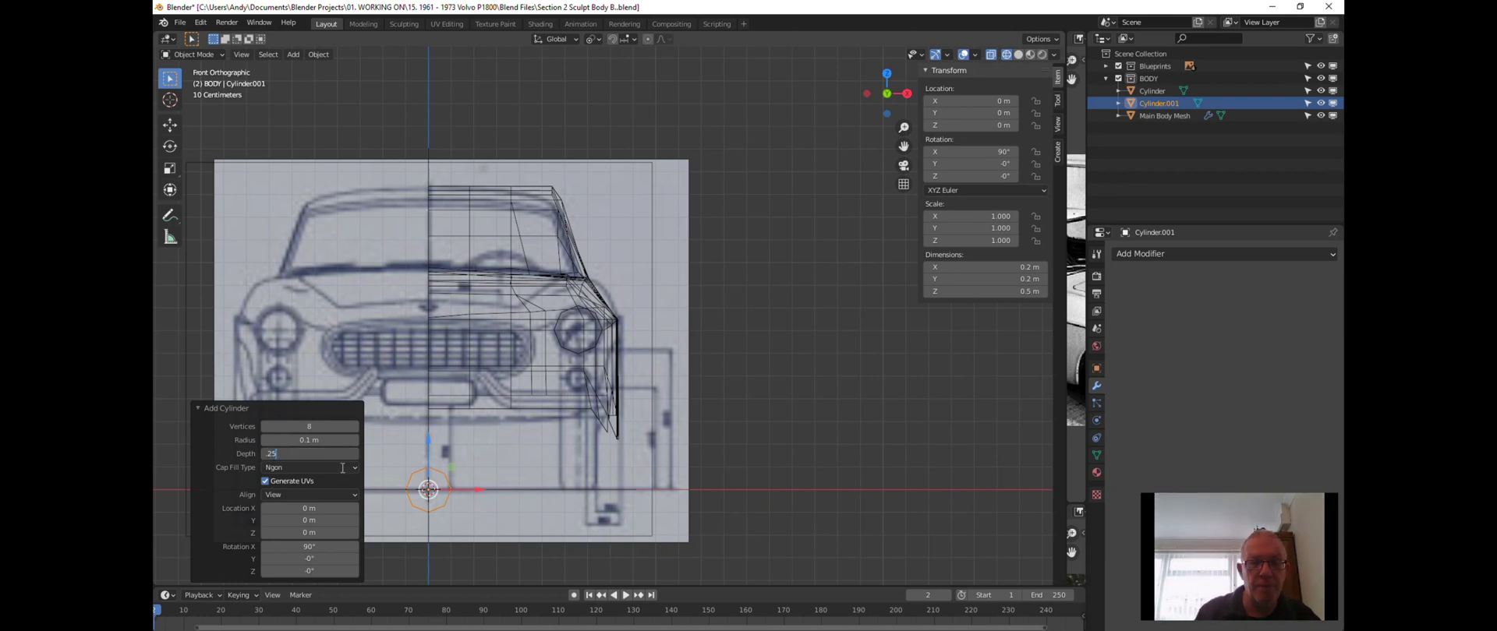
key("Return")
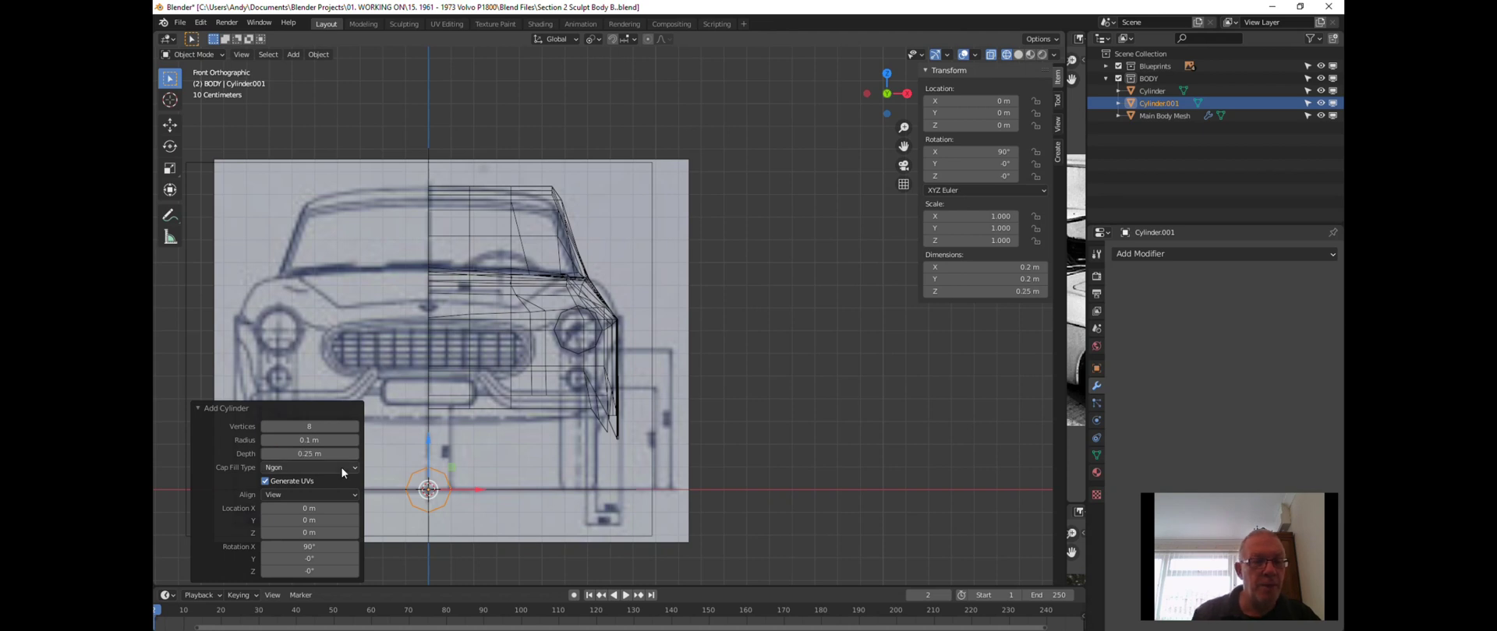
left_click(308, 440)
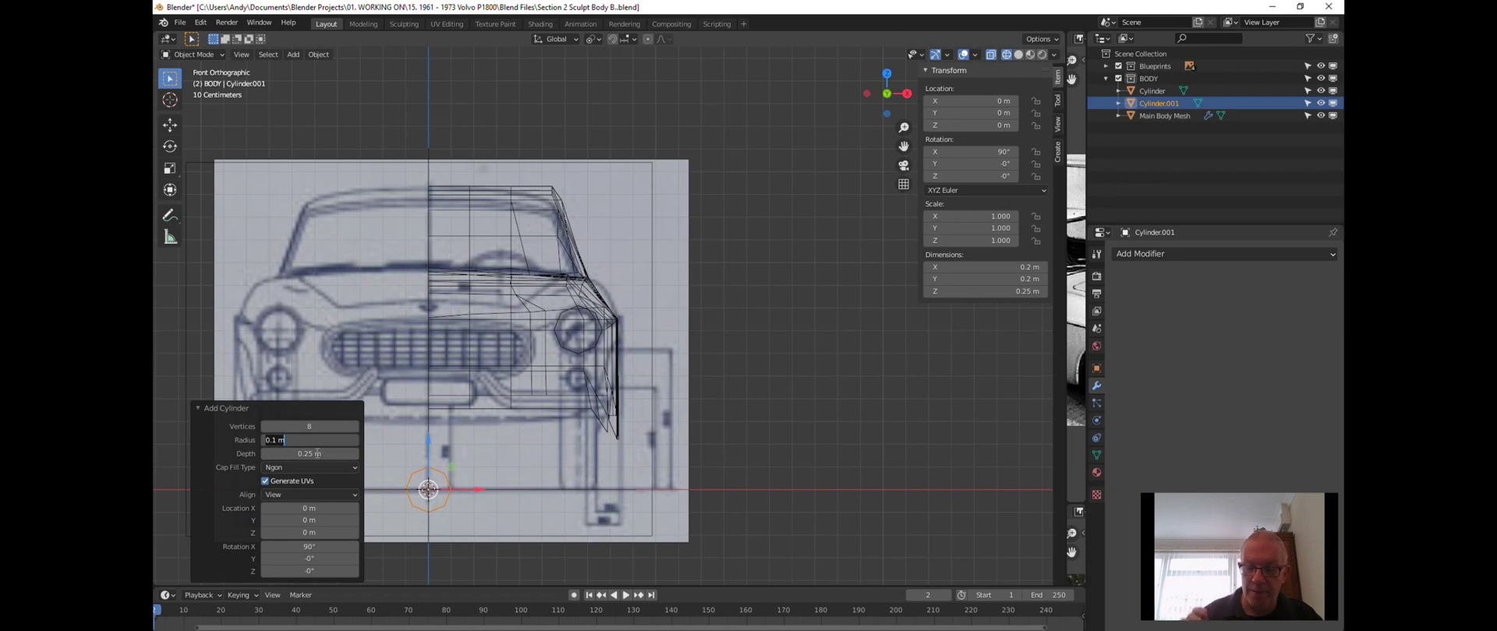
type(".075")
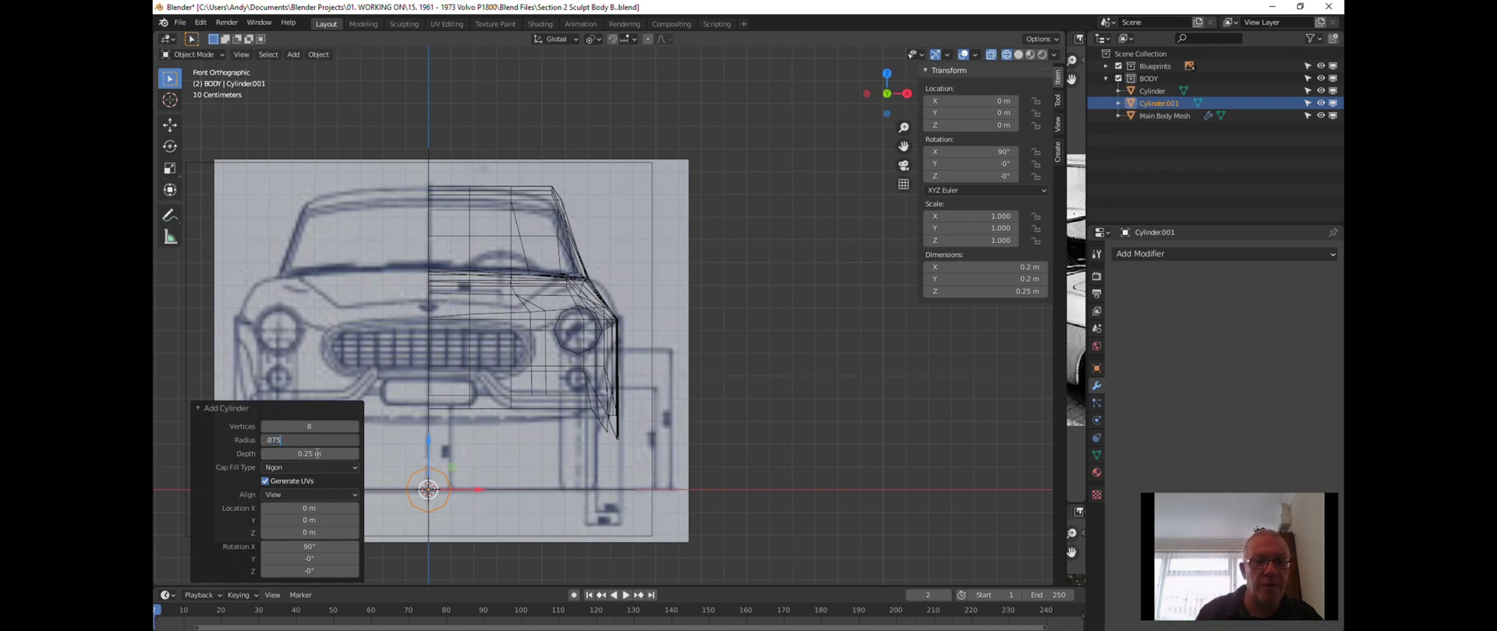
key("Return")
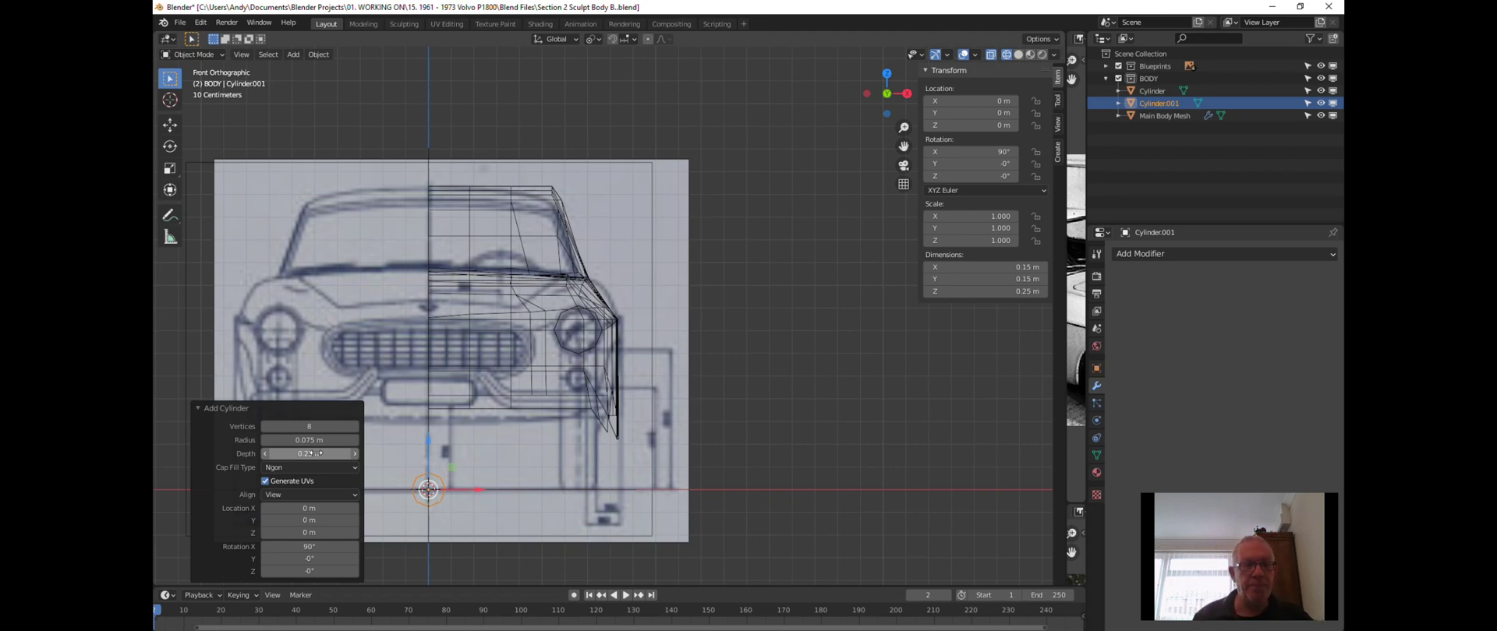
left_click(202, 407)
Move the small cylinder onto the blueprint lamp below the headlight, at Z about 0.487 m, and hide the main body mesh.
scroll(366, 442, "up", 4)
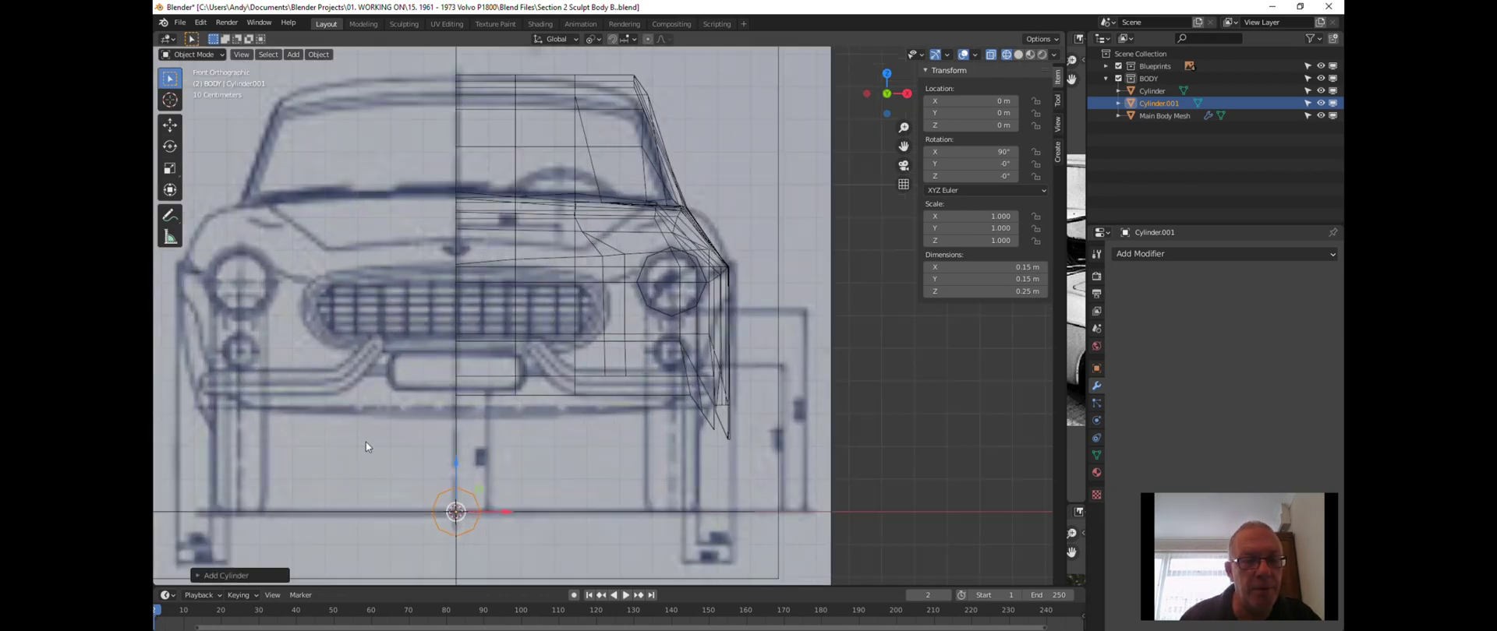
left_click_drag(490, 502, 512, 275)
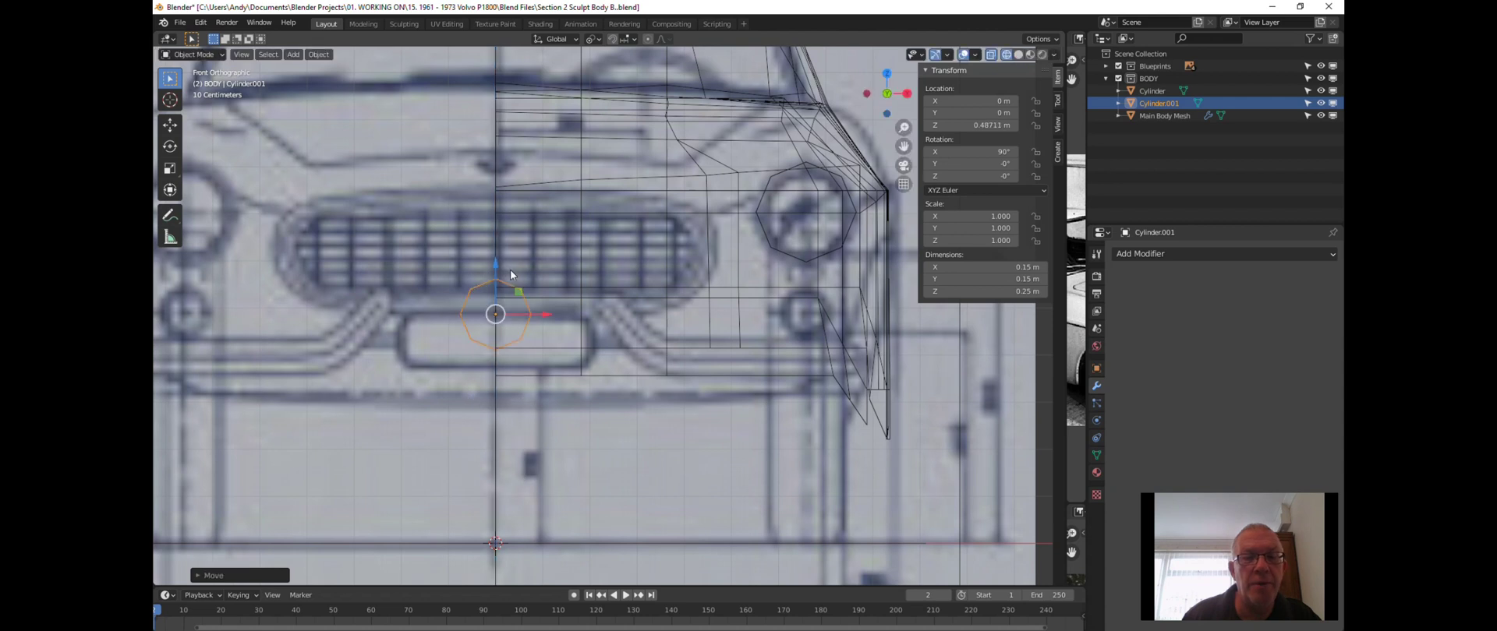
left_click_drag(530, 312, 835, 367)
left_click(675, 254)
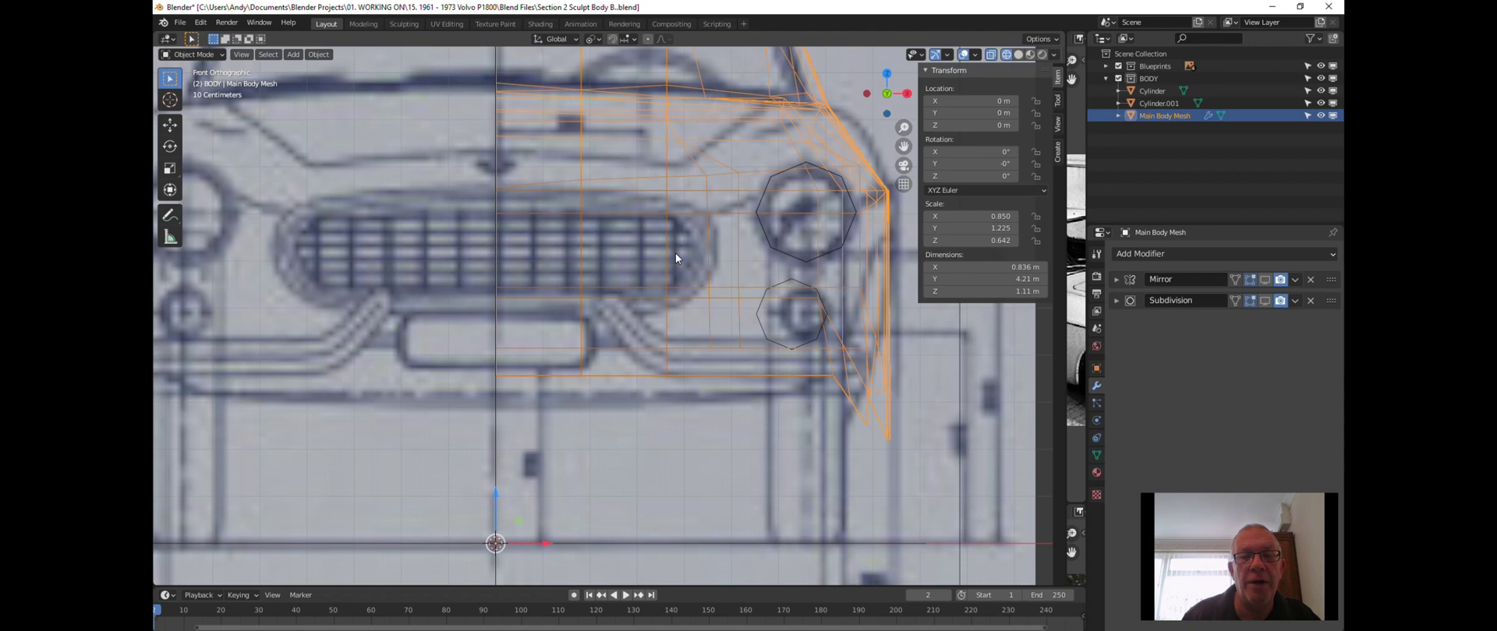
key("h")
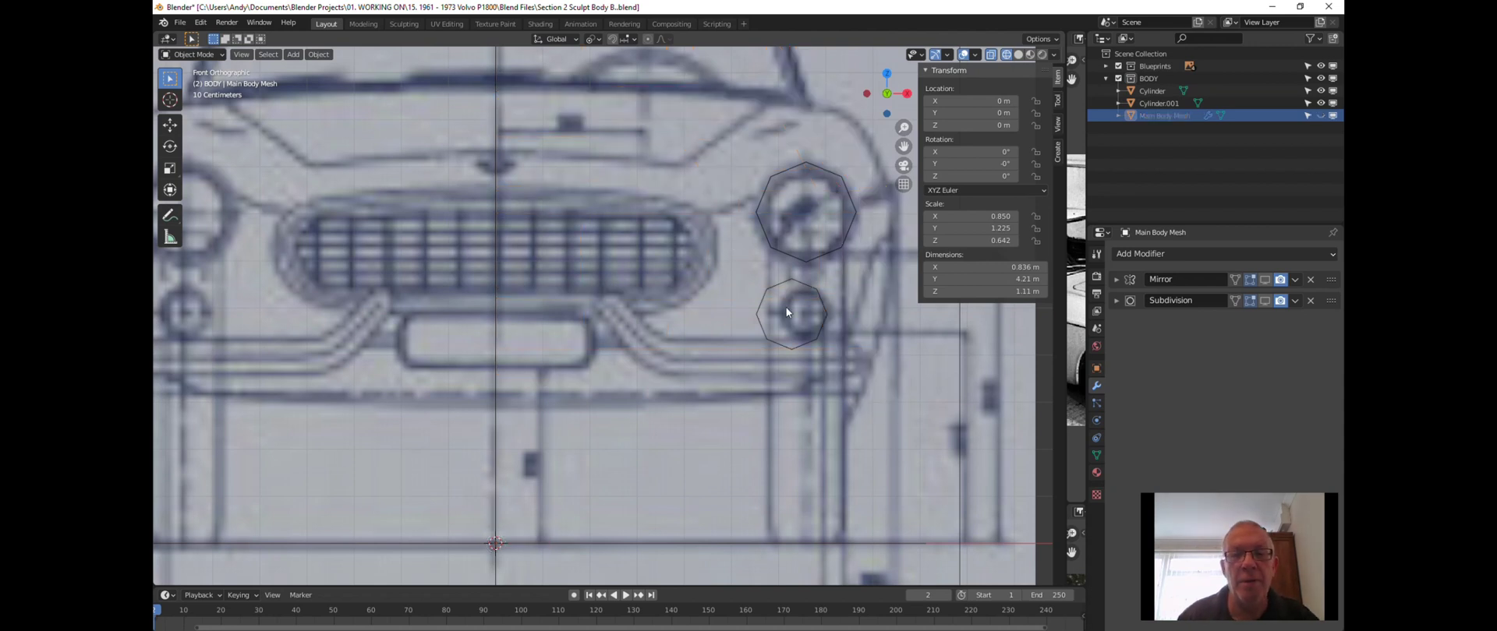
Shift the small cylinder along X to about 0.658 m so it is centred on the lower blueprint lamp.
scroll(786, 310, "down", 1)
scroll(804, 303, "up", 3)
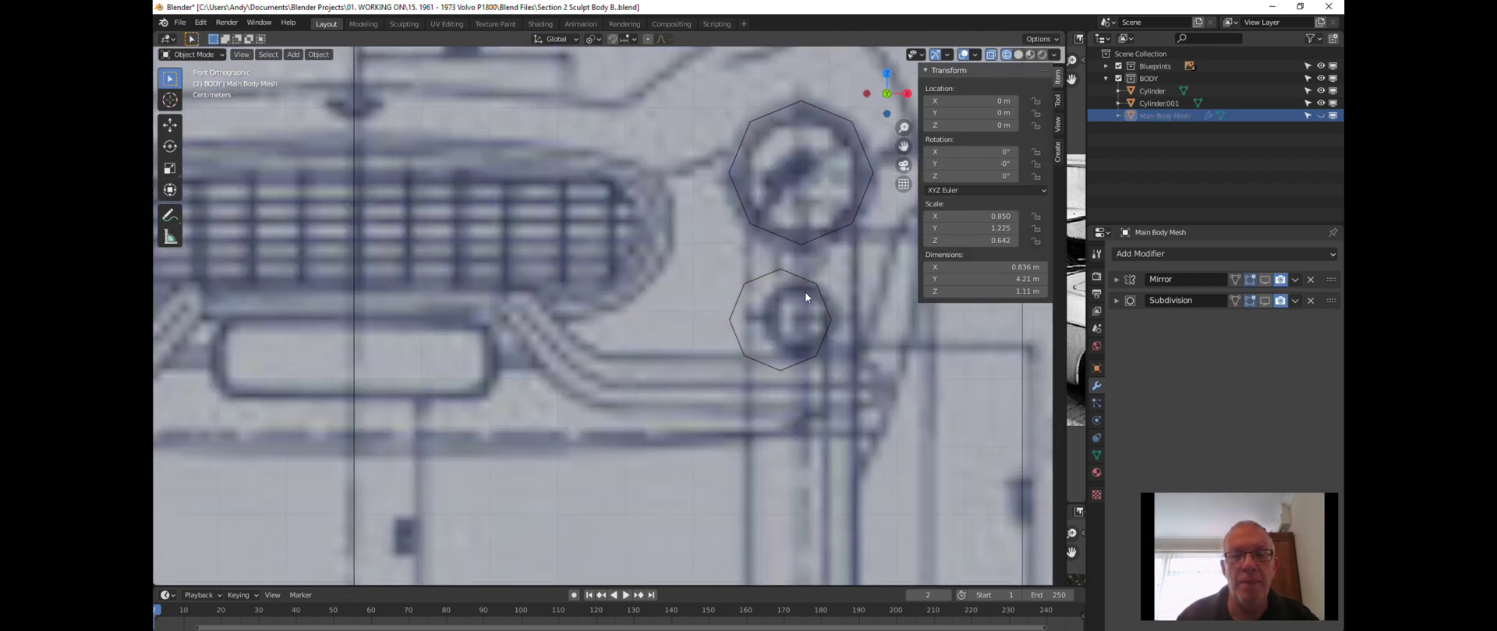
left_click(826, 310)
left_click_drag(827, 311, 840, 323)
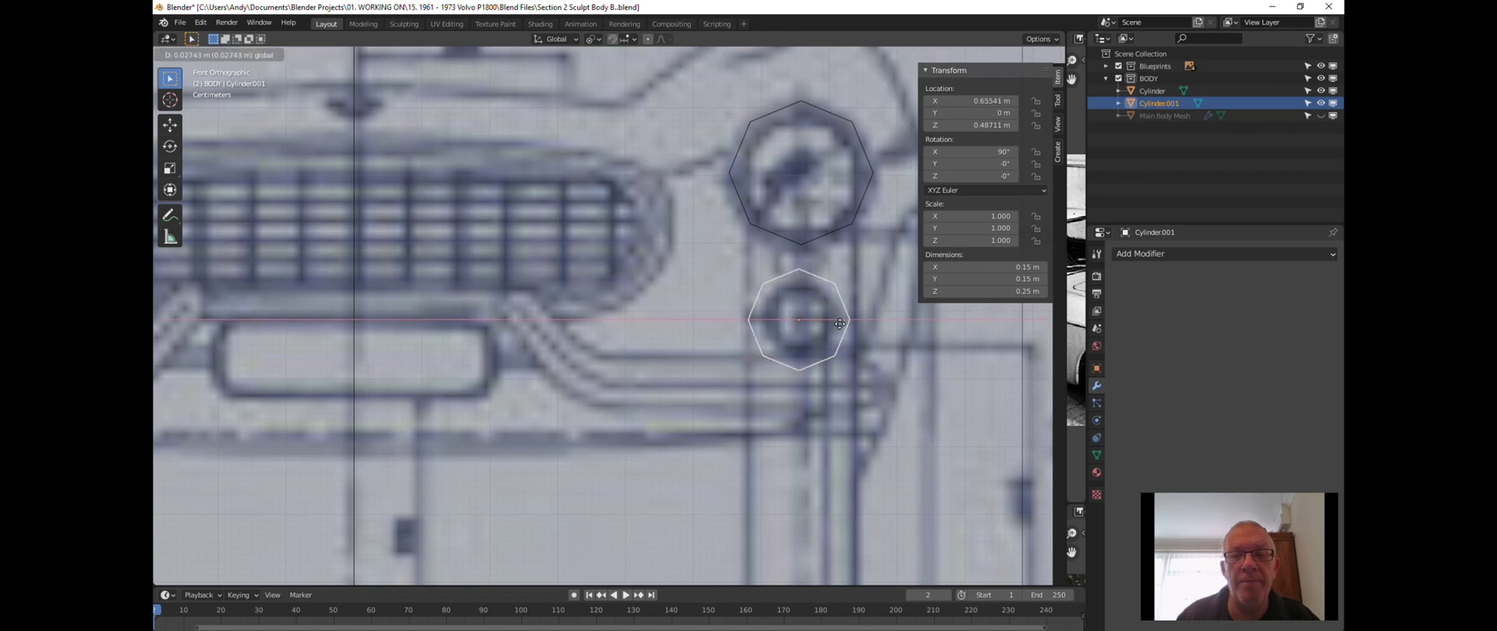
left_click_drag(840, 322, 842, 323)
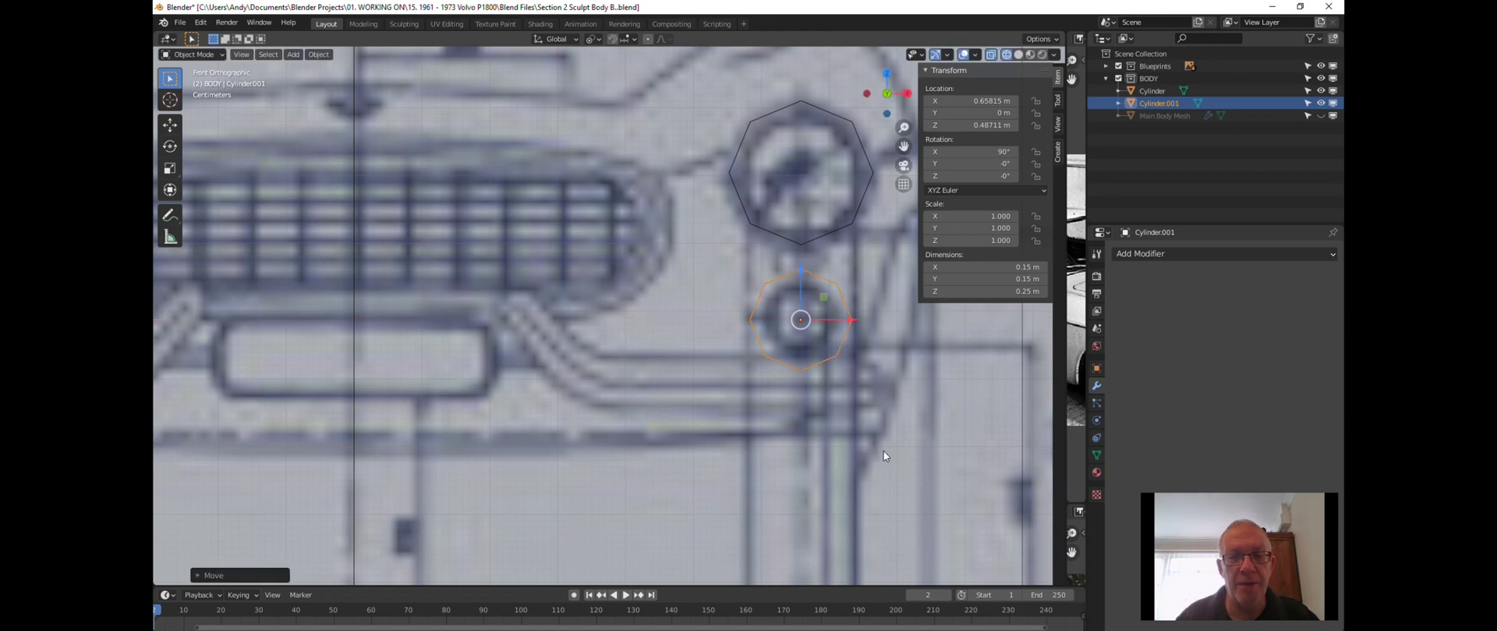
Scale the small cylinder down to about 0.75 and raise it to Z about 0.492 m to match the blueprint lamp.
key("s")
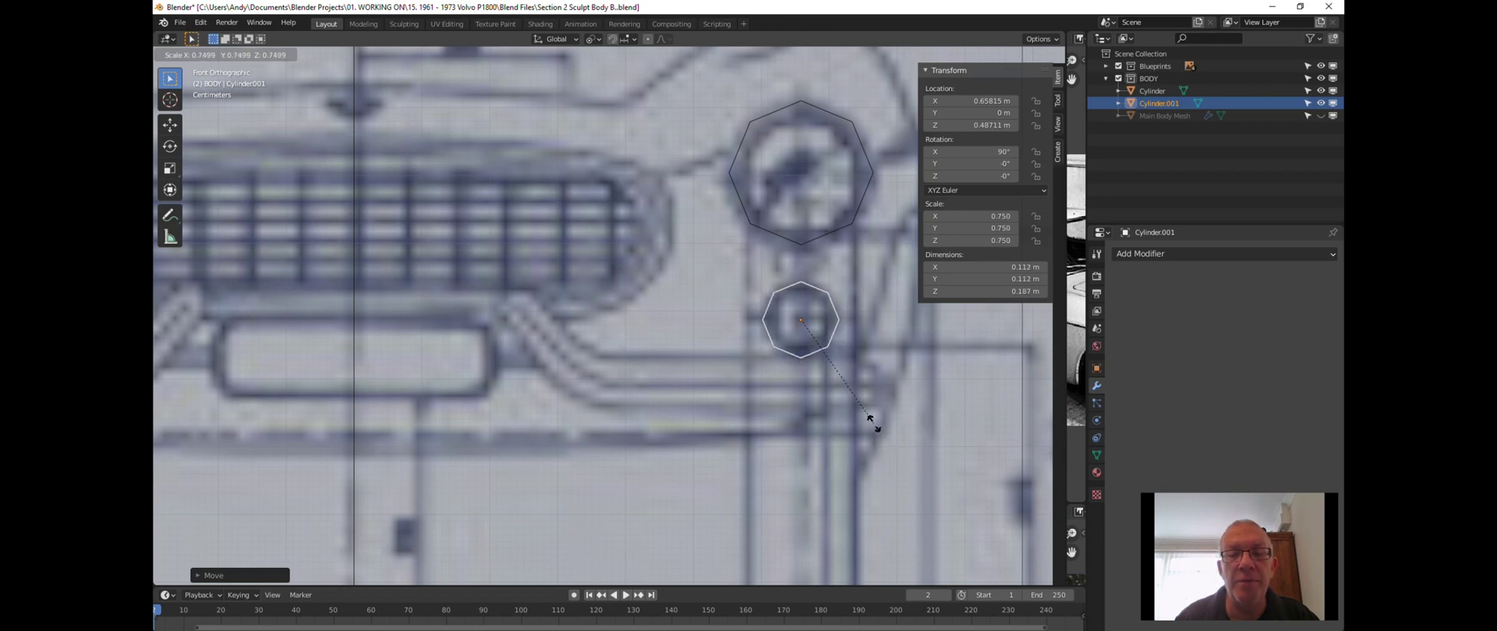
left_click(873, 421)
scroll(814, 263, "up", 2)
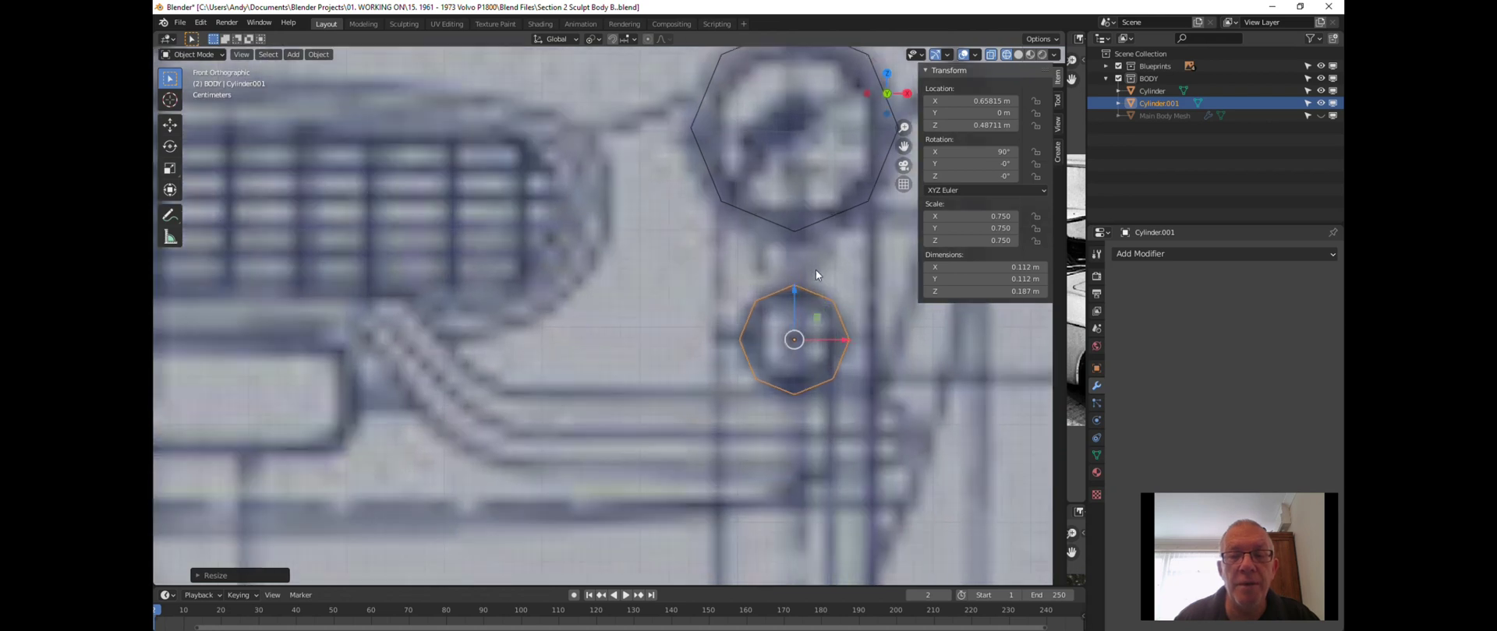
left_click_drag(796, 289, 795, 283)
scroll(784, 300, "down", 5)
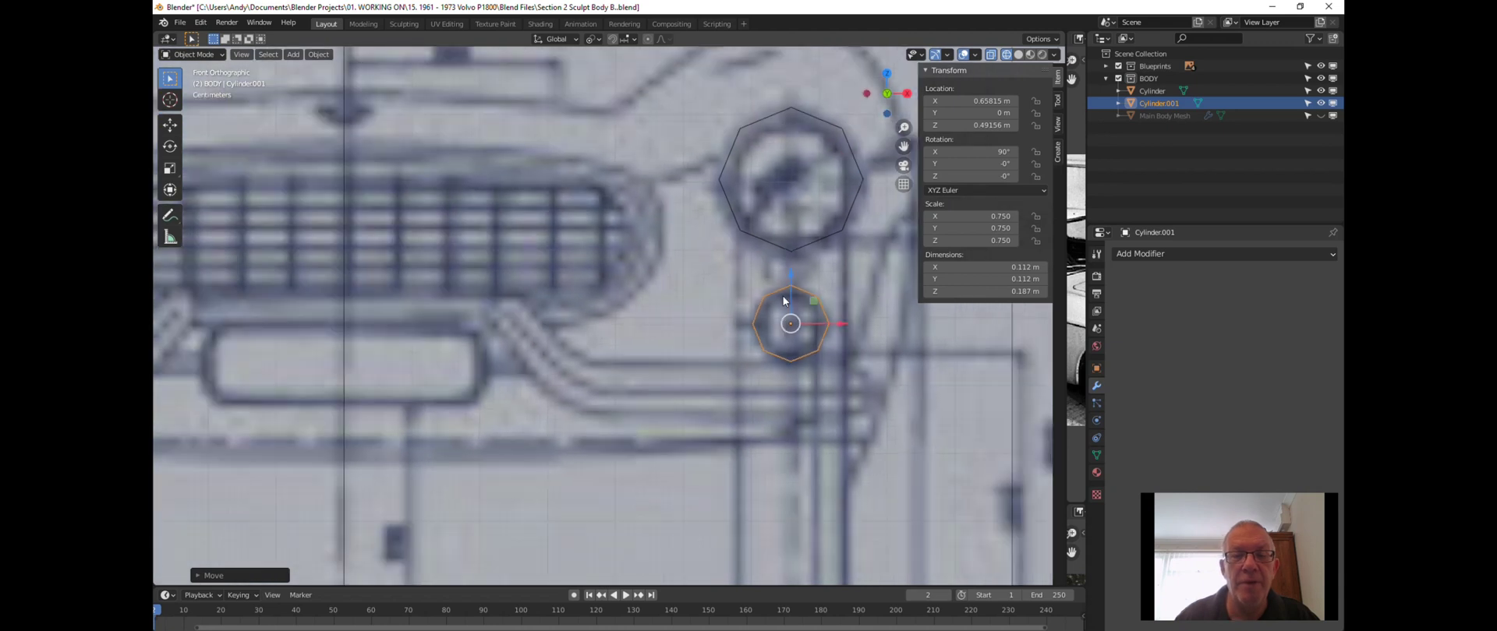
Move the small cylinder forward along Y to about -1.84 m, towards the nose of the car.
scroll(776, 351, "down", 2)
middle_click_drag(775, 357, 775, 388)
left_click_drag(857, 333, 371, 340)
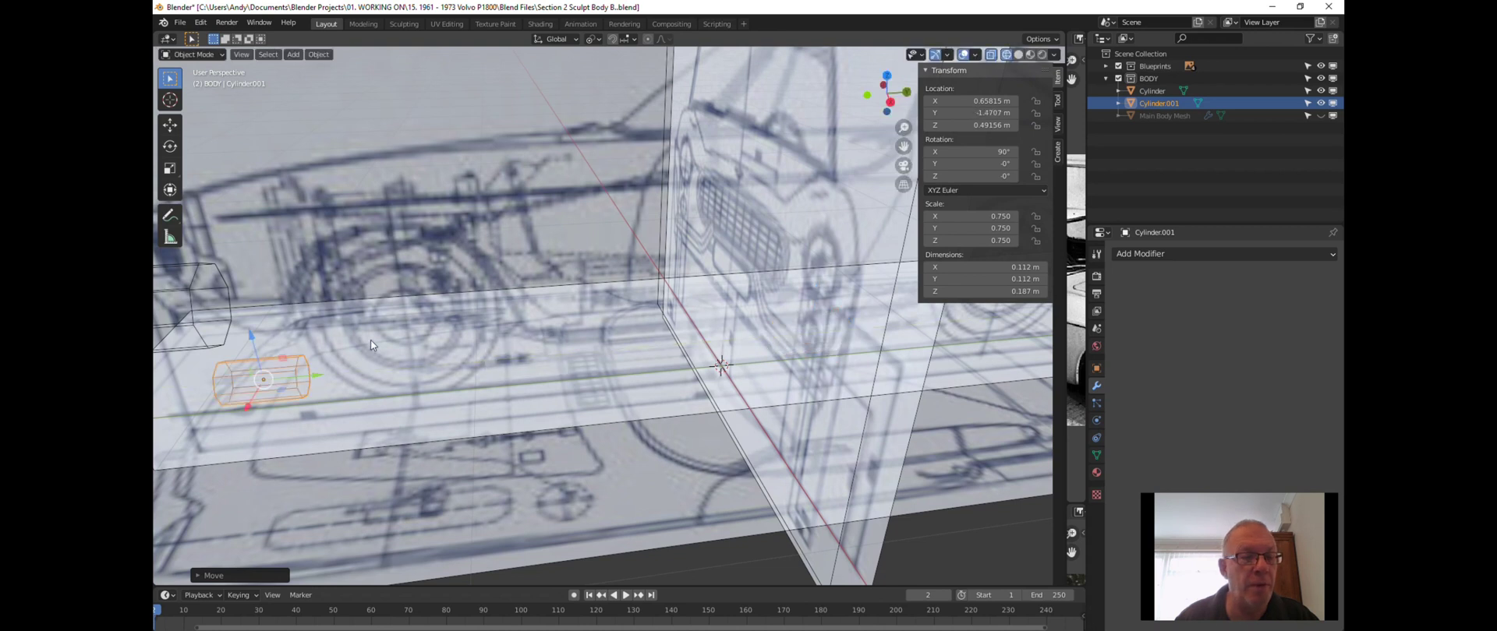
scroll(371, 340, "down", 3)
middle_click_drag(371, 340, 577, 310, "shift")
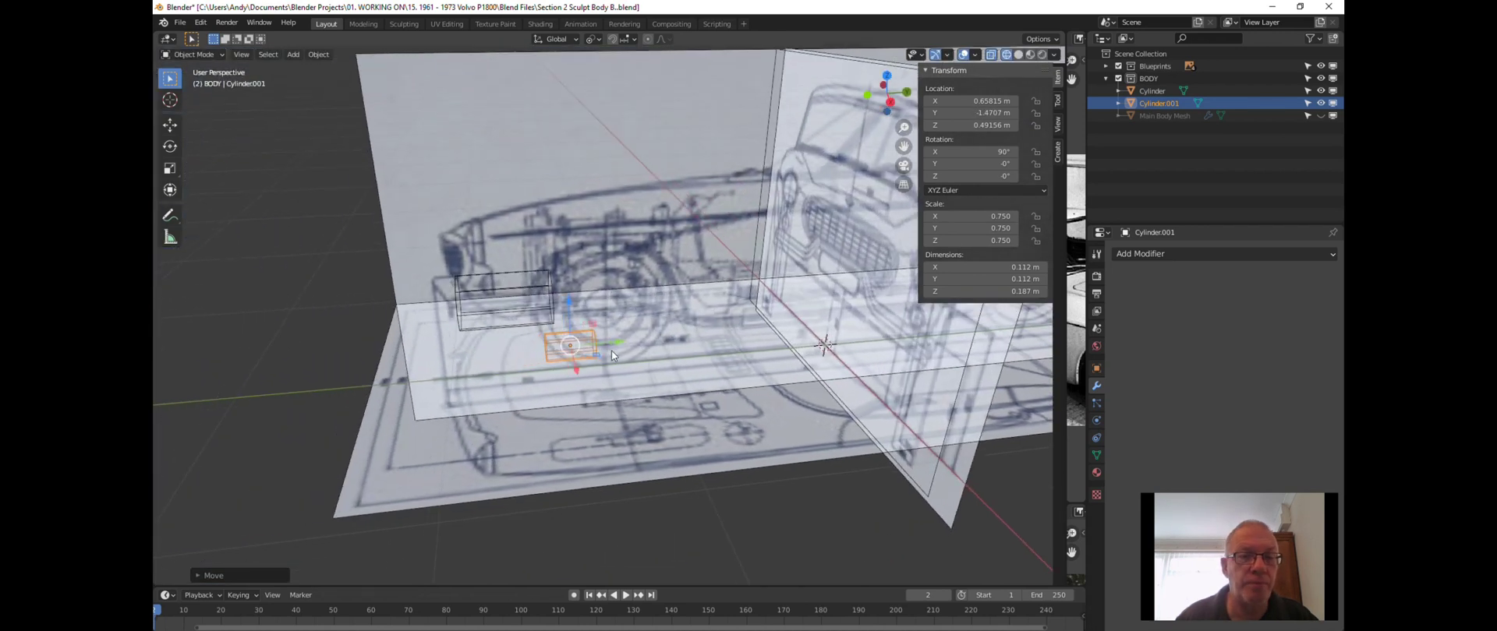
left_click_drag(623, 348, 522, 351)
middle_click_drag(522, 351, 582, 334)
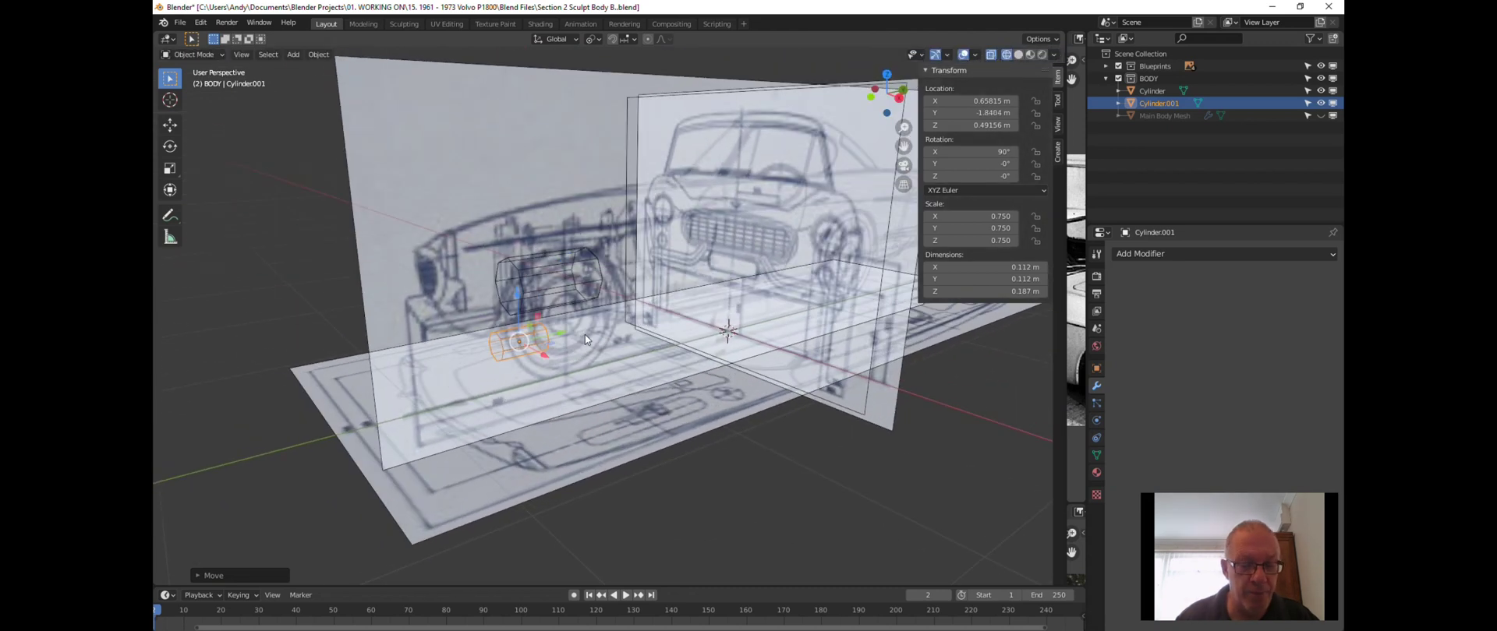
Unhide the main body mesh and return to solid shading.
left_click(1321, 115)
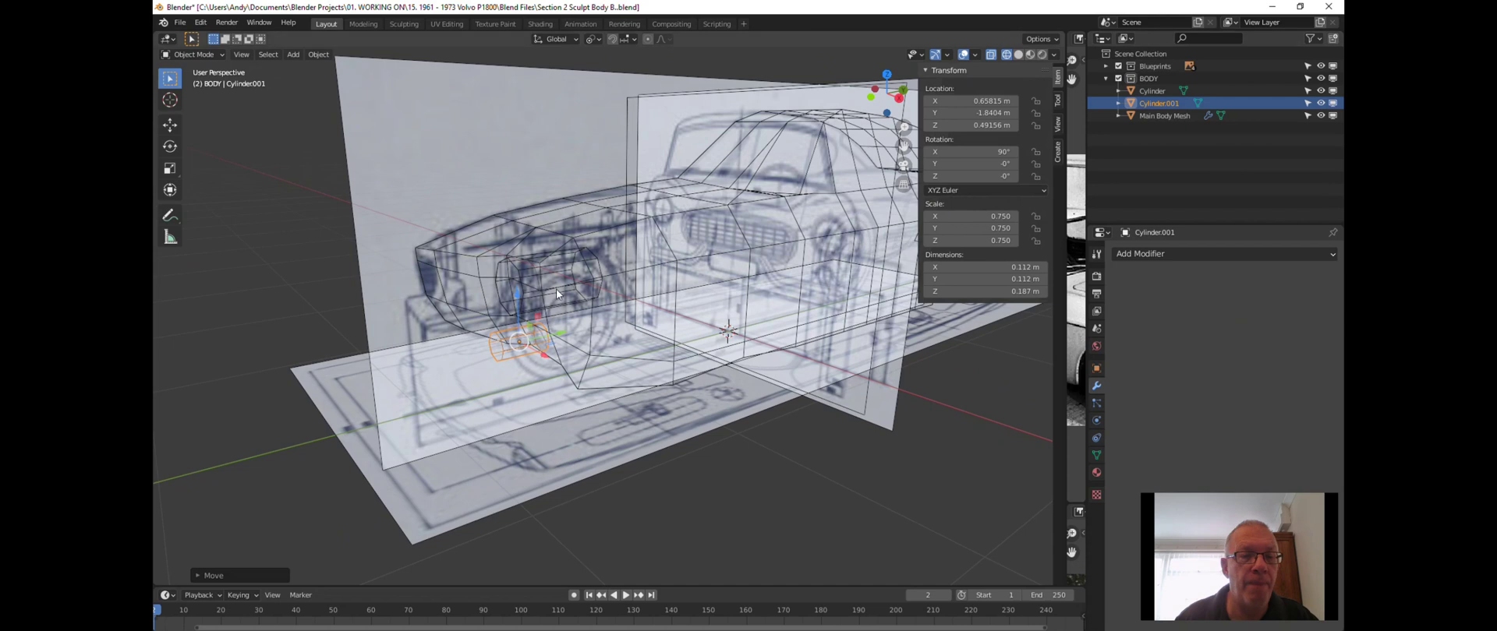
key("z")
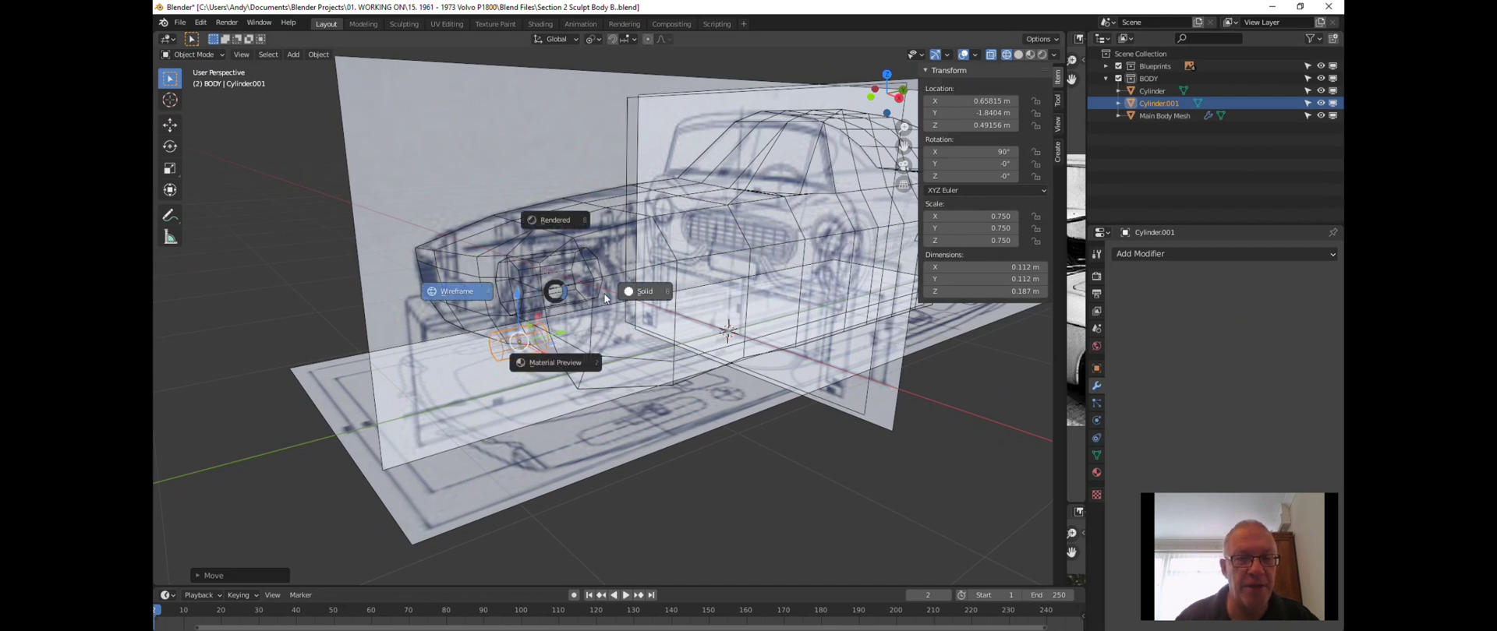
left_click(639, 294)
middle_click_drag(607, 296, 549, 330)
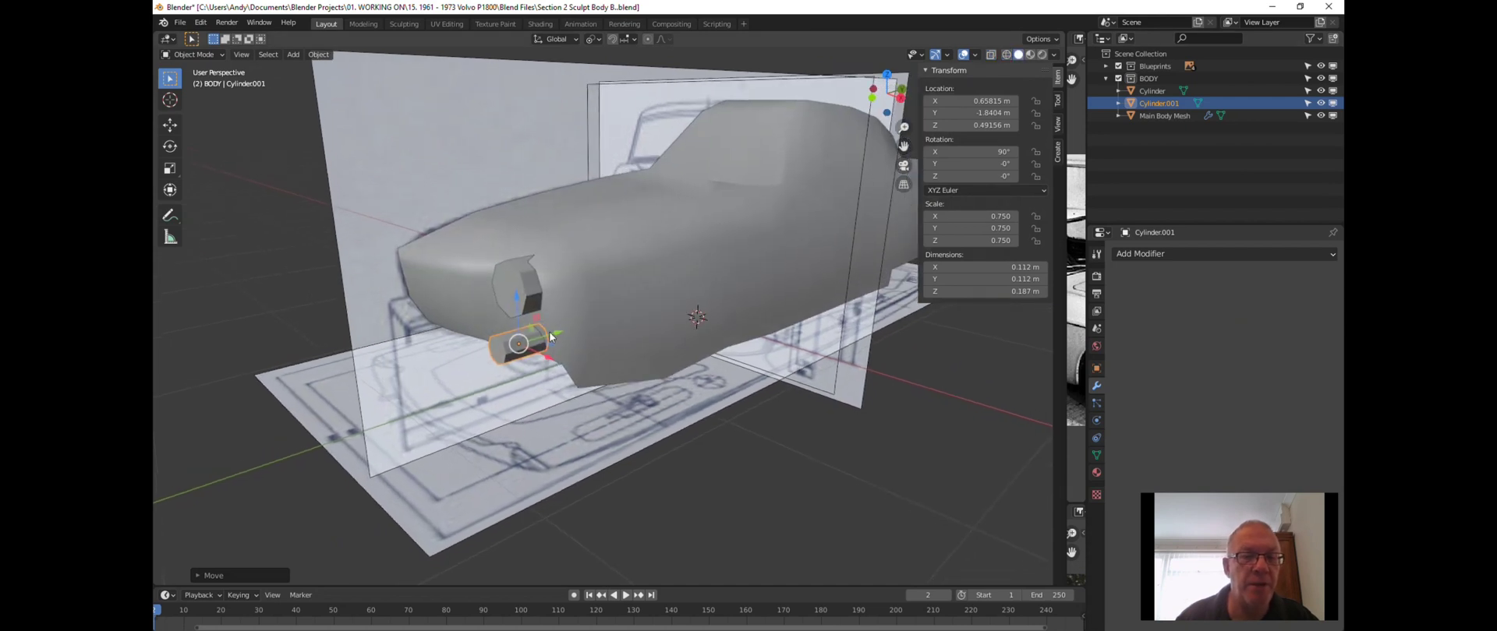
scroll(565, 321, "up", 2)
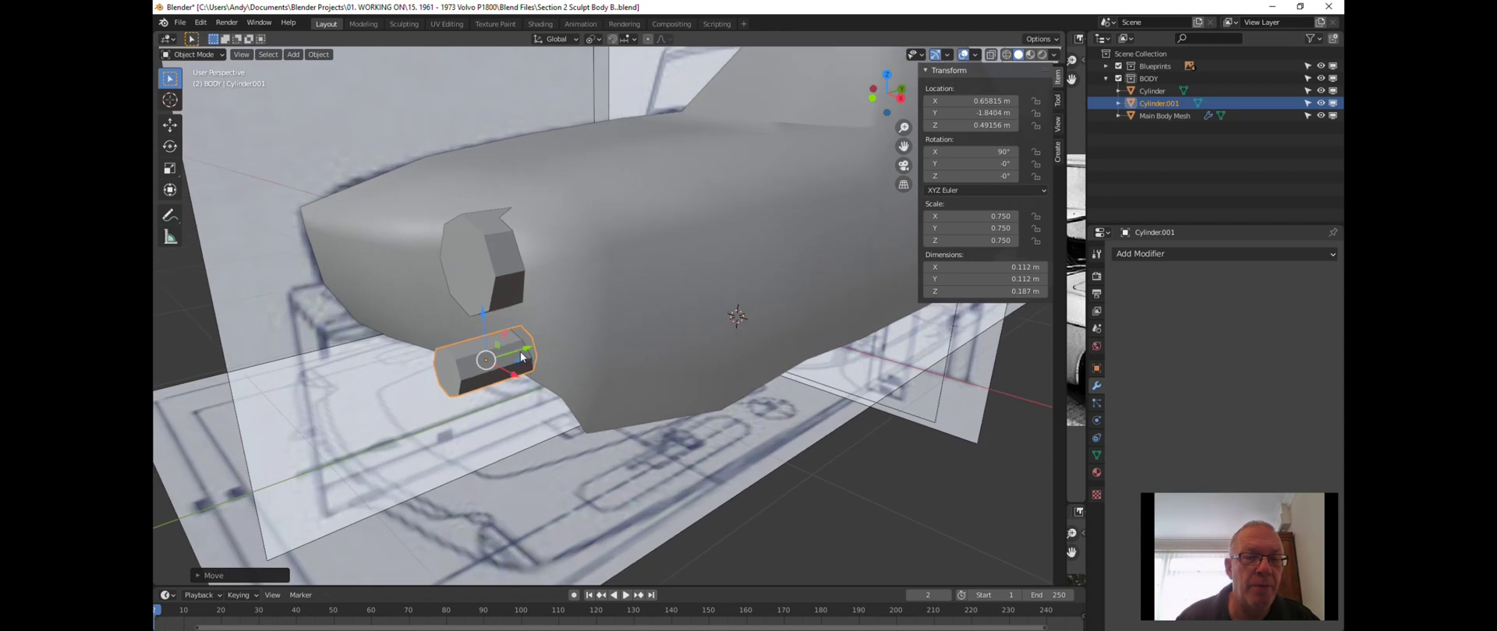
Move the small cylinder back along Y to about -1.709 m so only its front end protrudes from the body.
left_click_drag(521, 353, 572, 339)
middle_click_drag(430, 382, 577, 351)
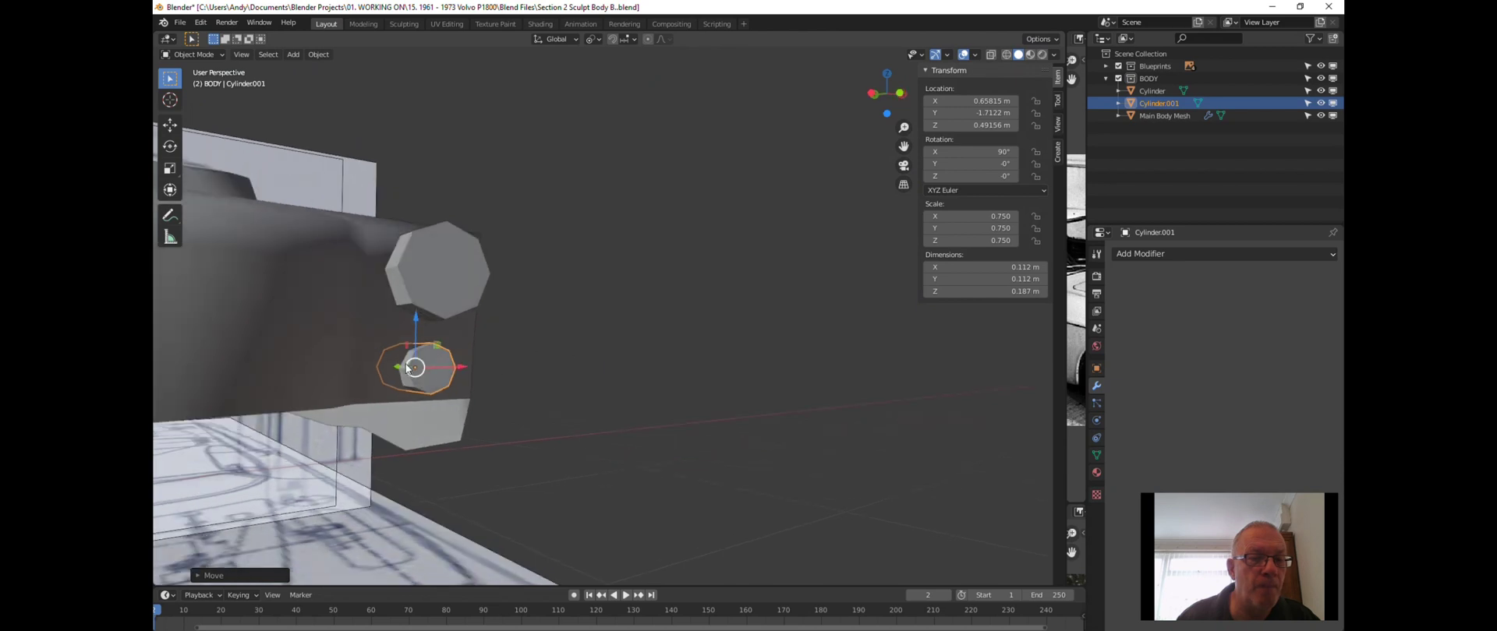
left_click_drag(396, 363, 393, 364)
middle_click_drag(396, 377, 251, 400)
scroll(251, 399, "up", 1)
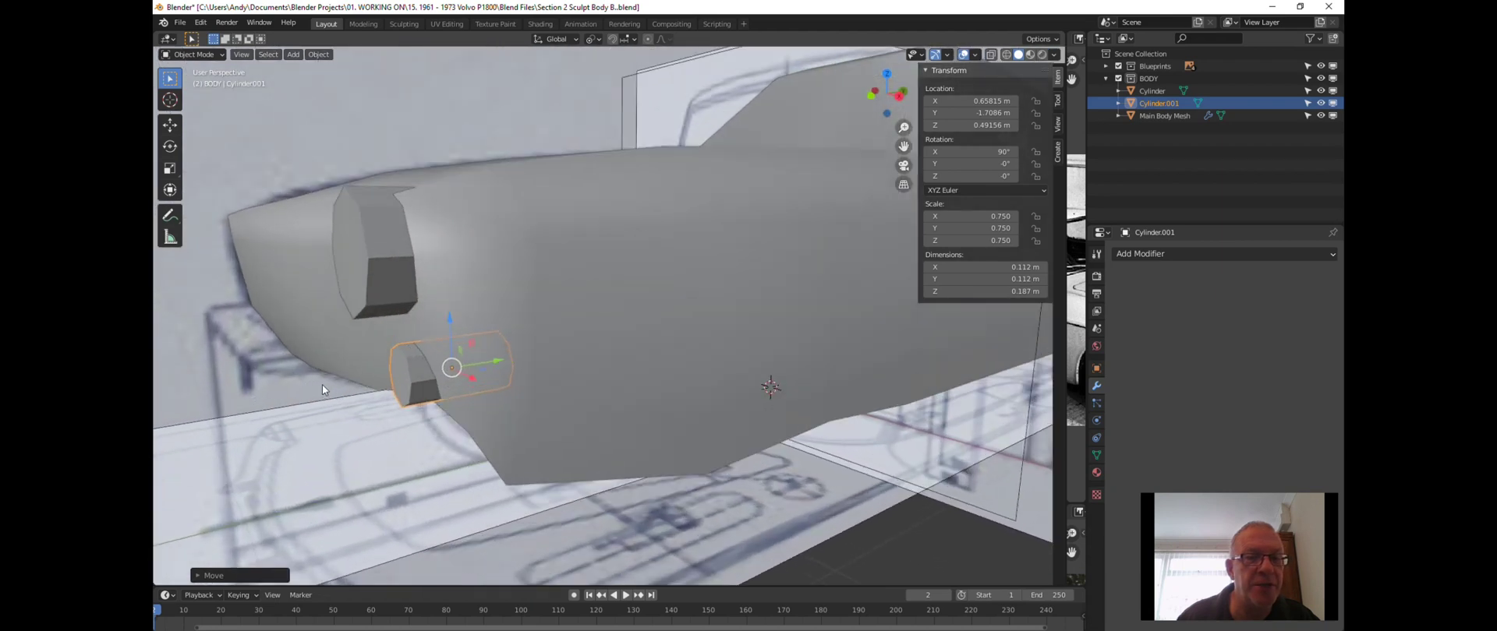
Turn on the viewport display of the main body mesh's Subdivision and Mirror modifiers.
scroll(329, 388, "down", 5)
middle_click_drag(367, 392, 435, 390)
left_click(474, 366)
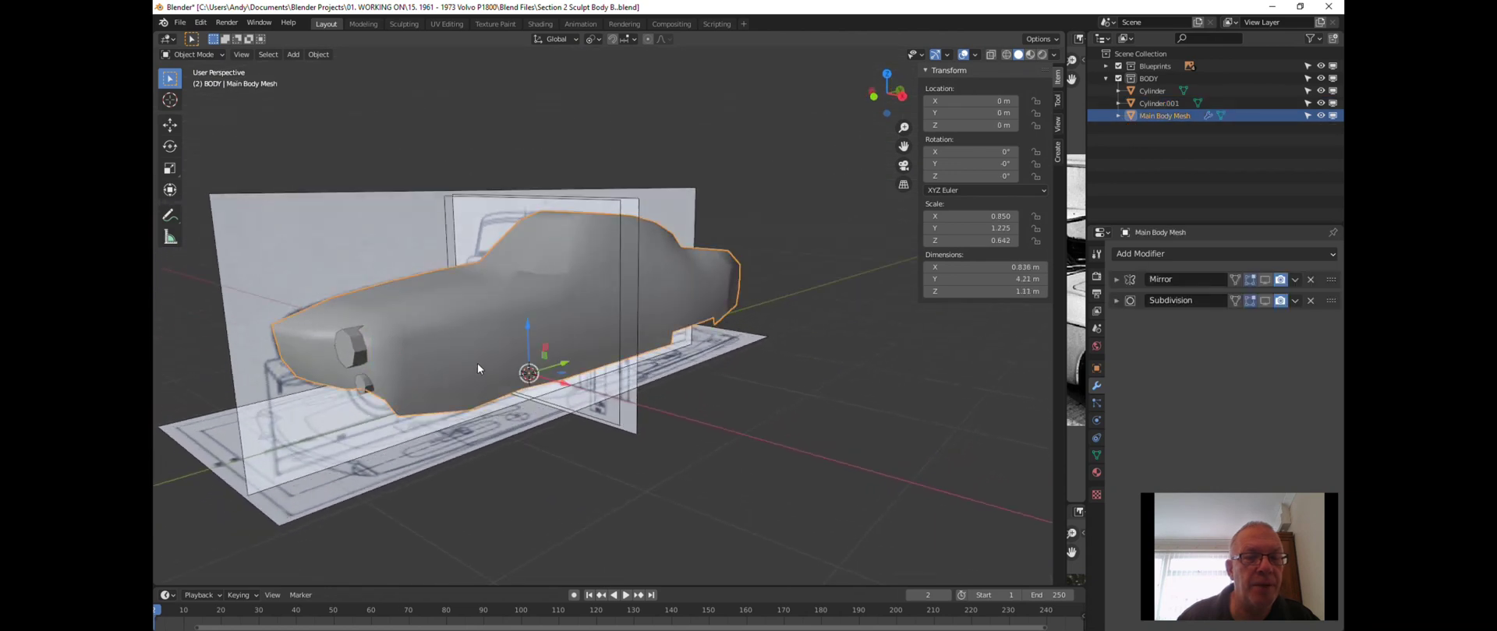
left_click(1264, 301)
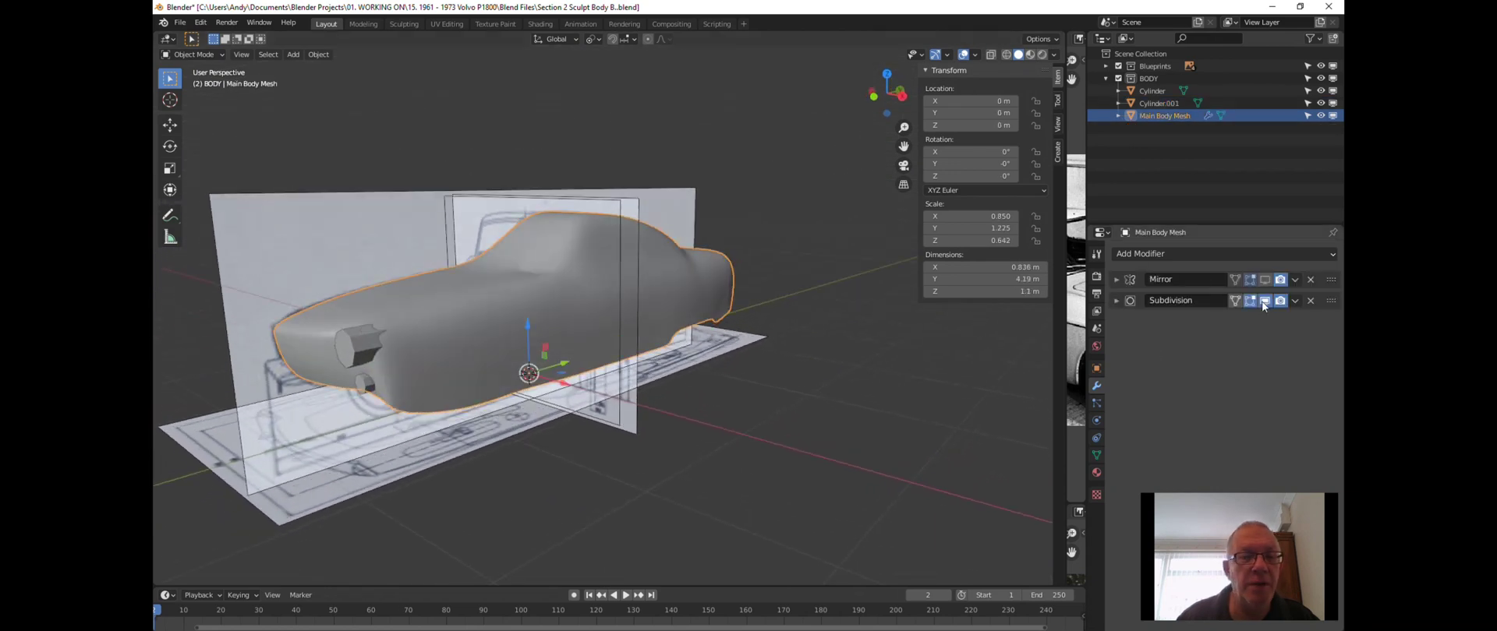
left_click(1264, 280)
middle_click_drag(567, 346, 541, 359)
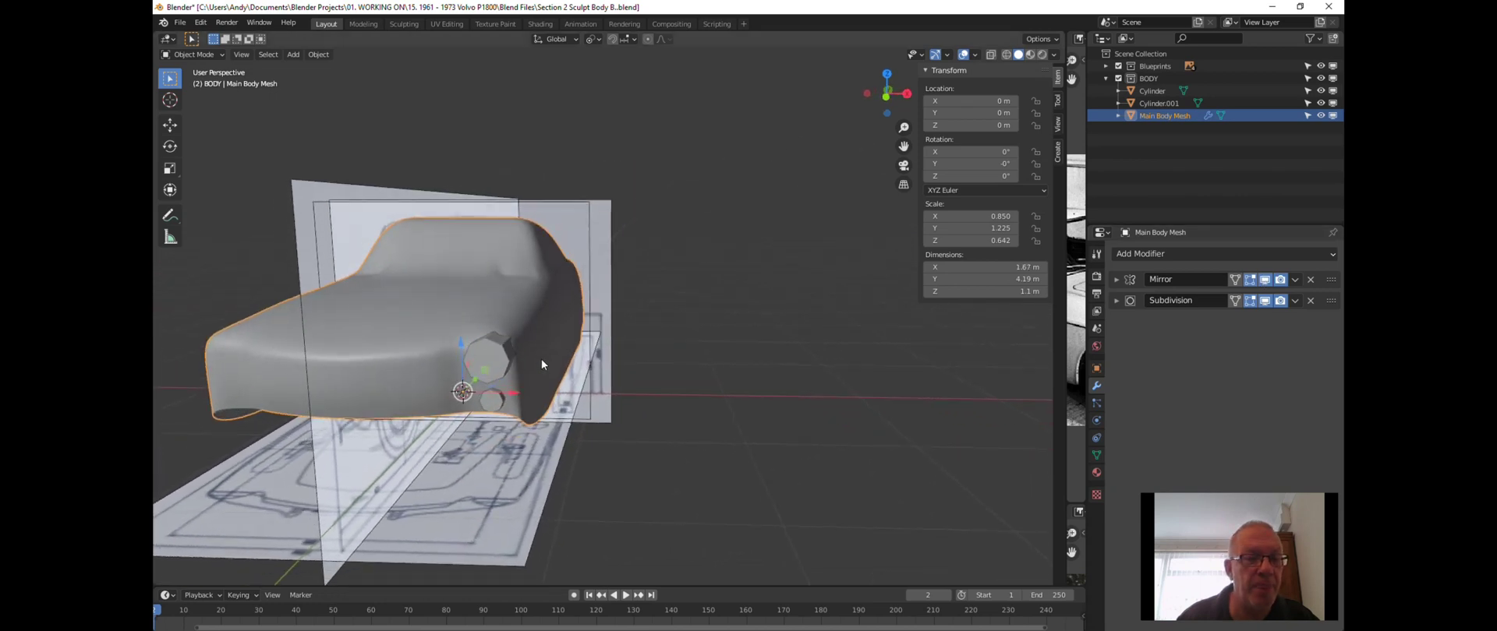
Add an X-axis Mirror modifier to the large headlight cylinder and apply all its transforms so it mirrors across the car's centreline.
left_click(507, 370)
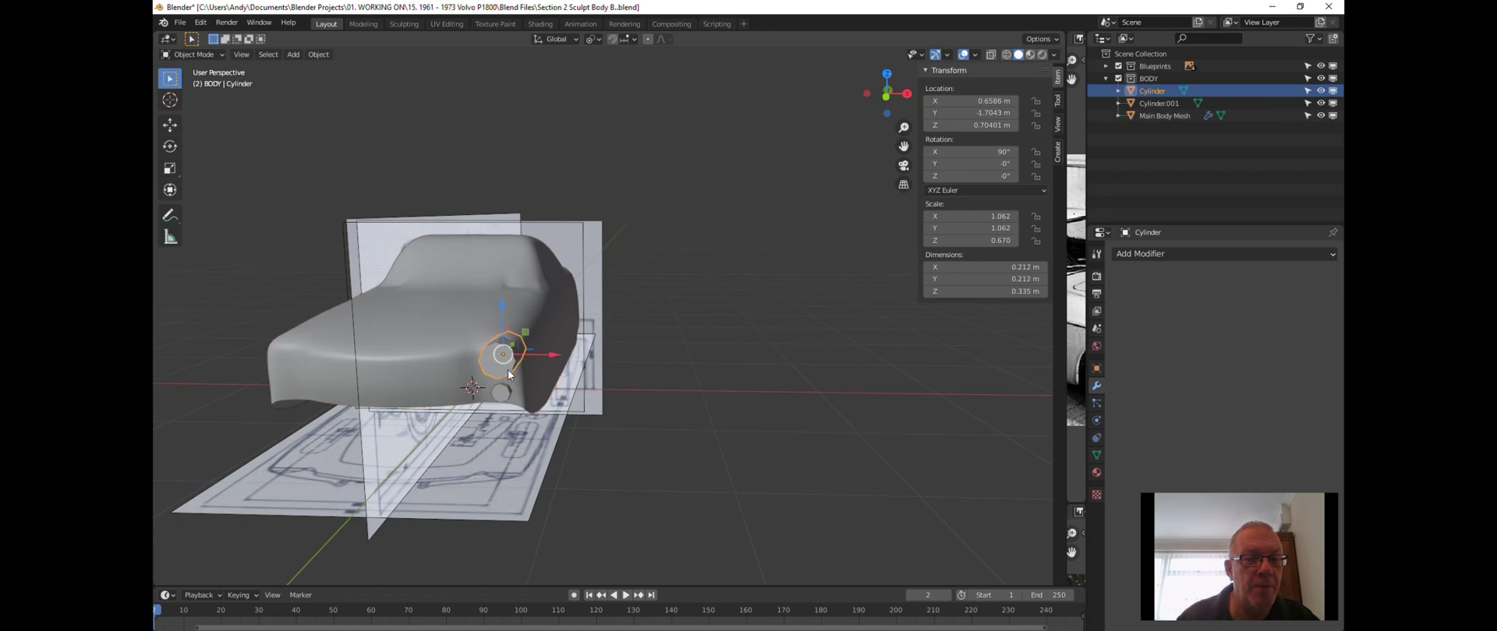
left_click(1149, 255)
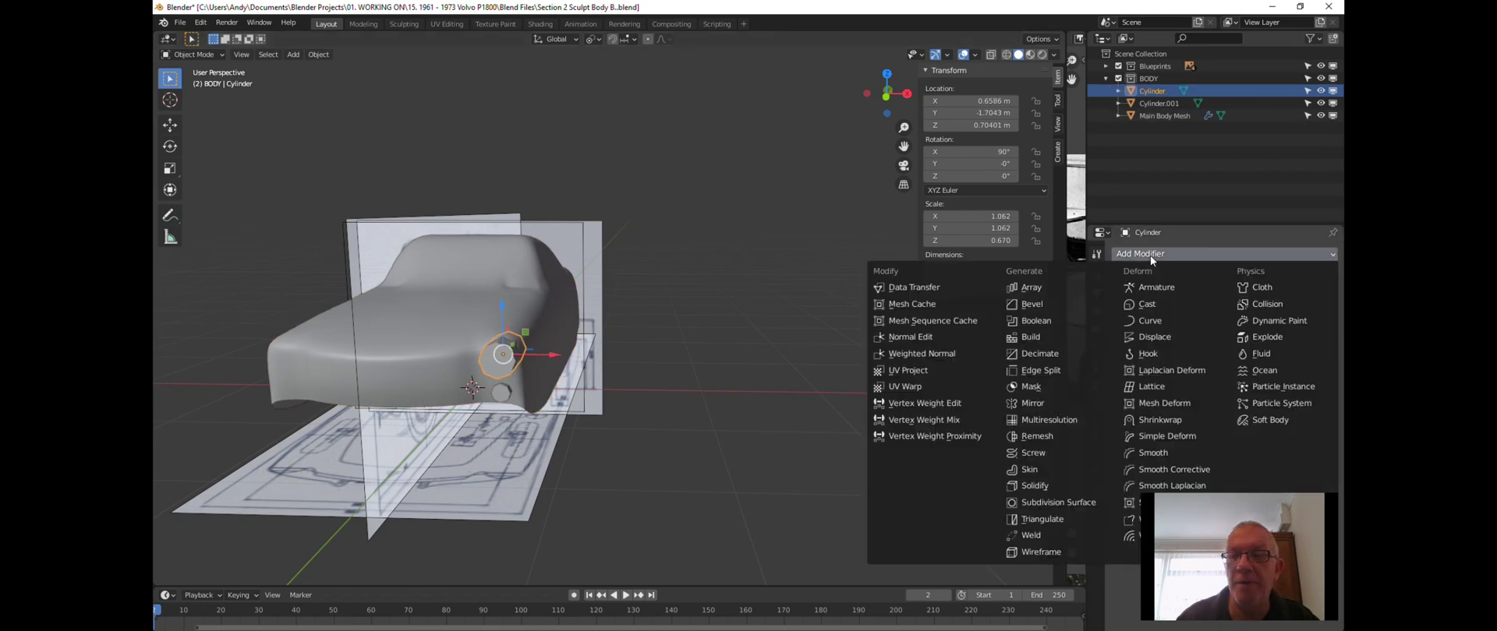
left_click(1065, 403)
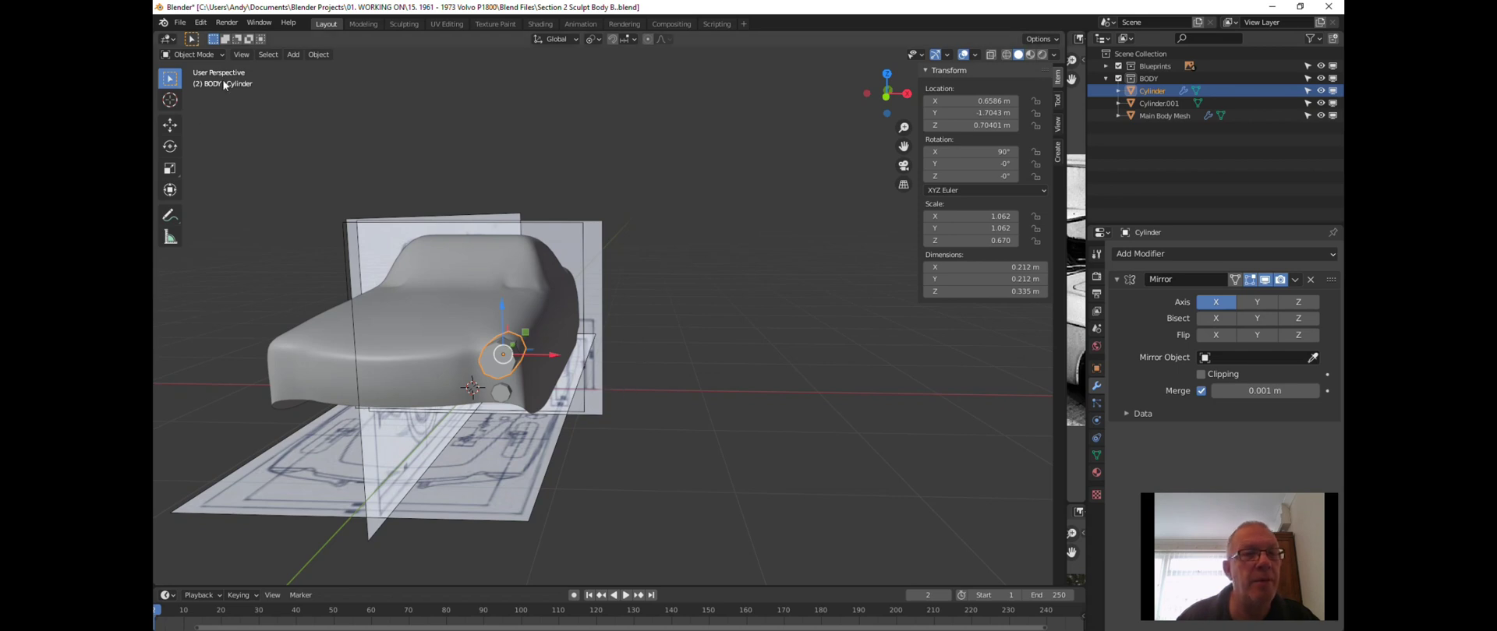
left_click(310, 57)
mouse_move(323, 84)
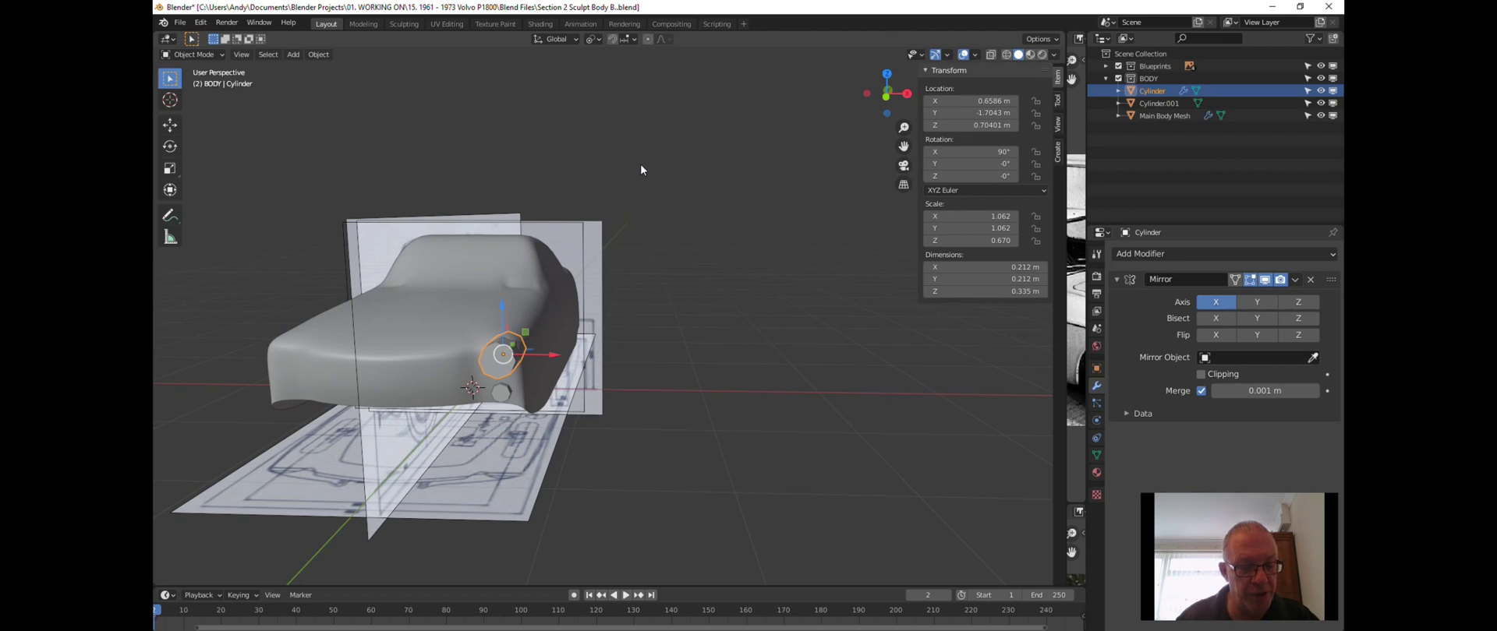
key("ctrl+a")
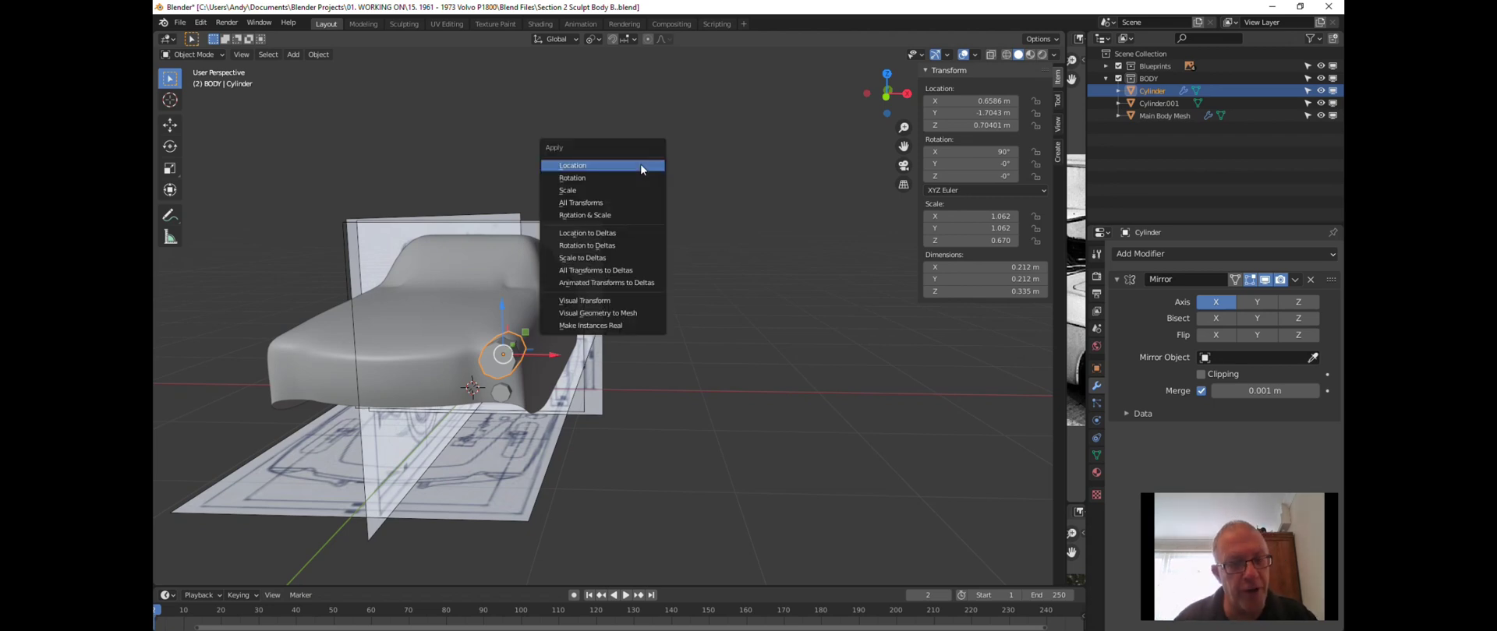
left_click(625, 201)
middle_click_drag(623, 196, 565, 251)
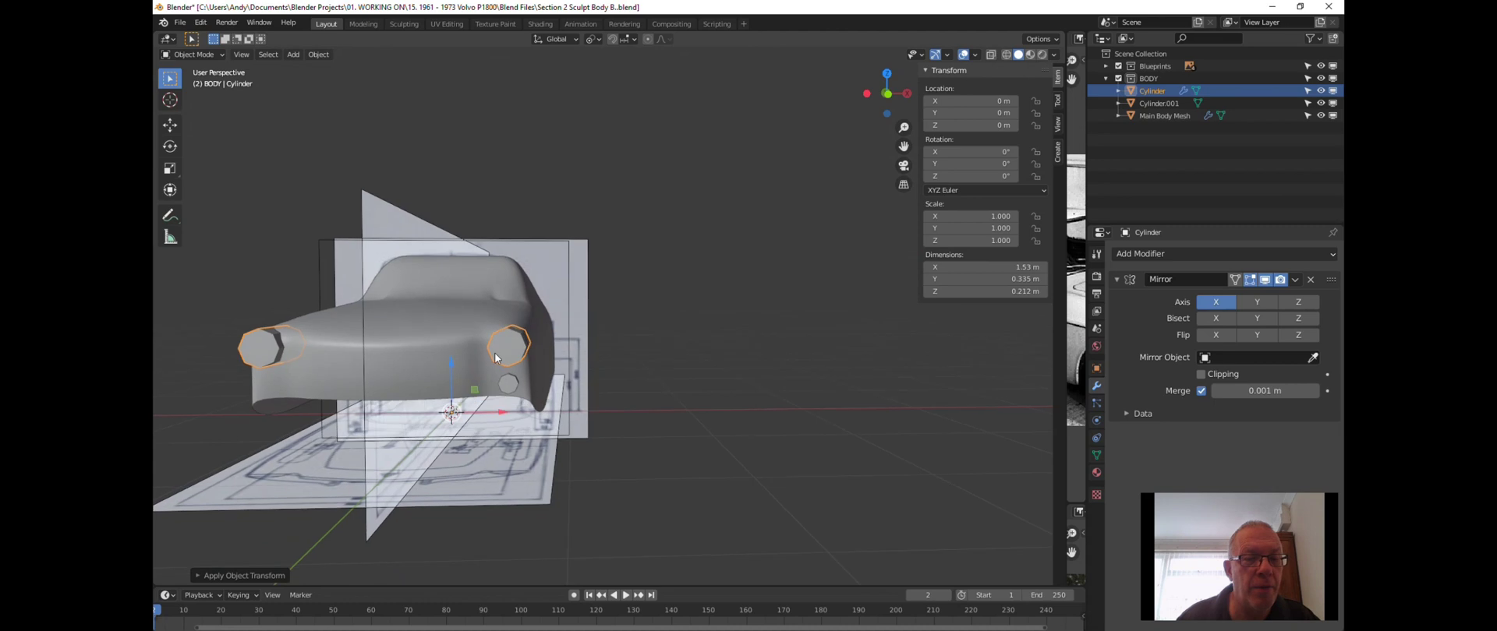
Add an X-axis Mirror modifier to the small lower lamp cylinder and apply all its transforms.
left_click(513, 382)
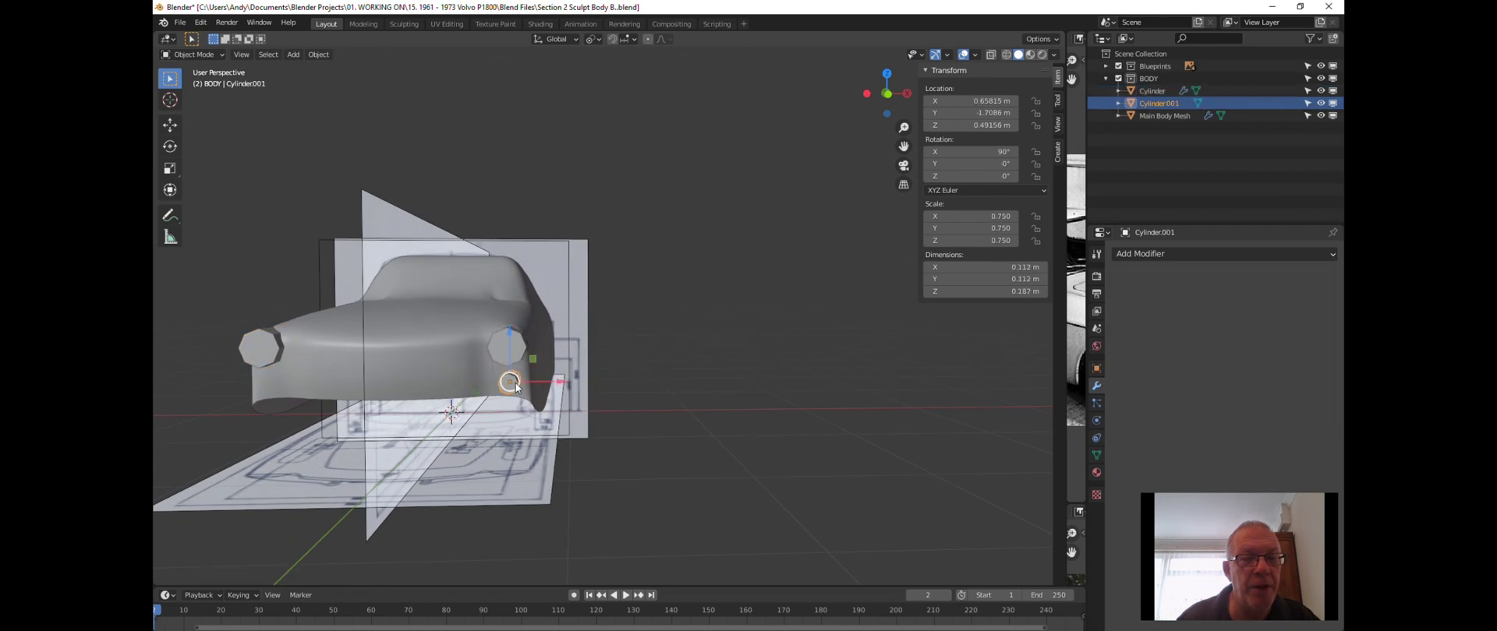
left_click(1146, 254)
left_click(1032, 403)
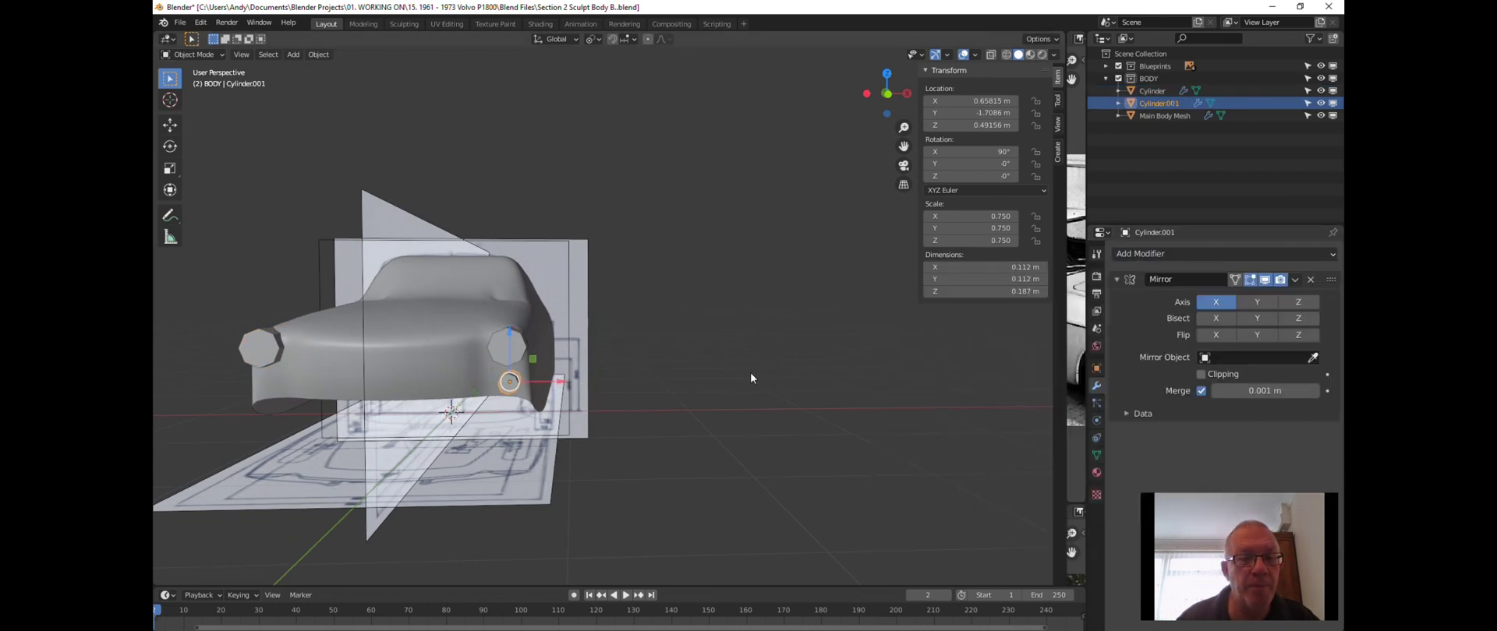
key("ctrl+a")
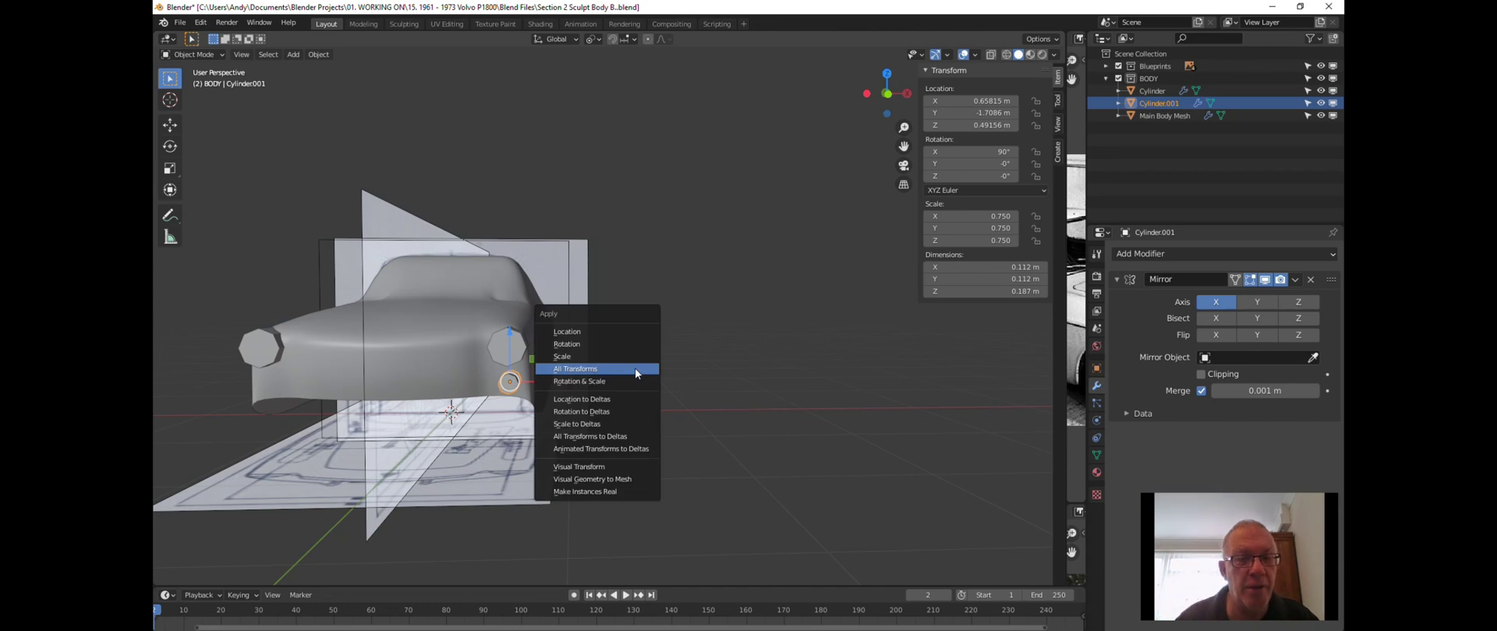
left_click(634, 369)
middle_click_drag(651, 349, 594, 401)
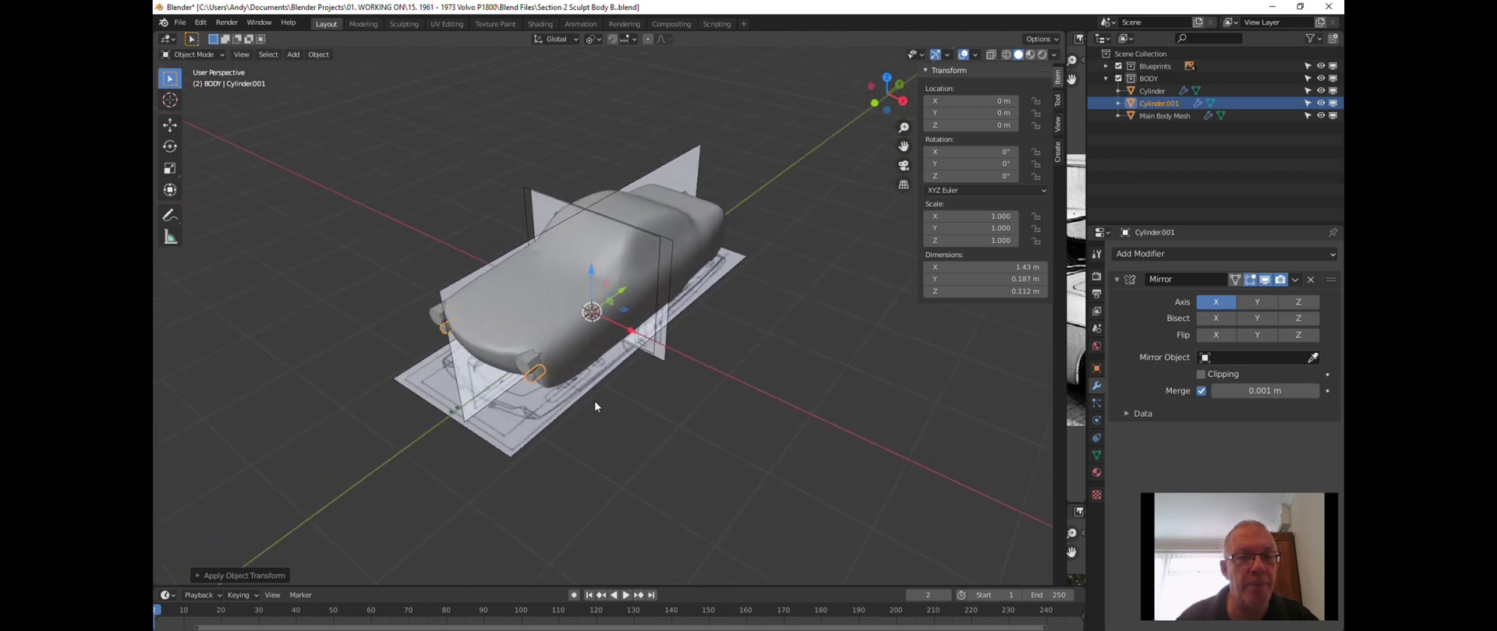
Exclude the Blueprints collection from the view layer and inspect the body with its lamps from the front and rear.
left_click(1119, 68)
middle_click_drag(643, 259, 614, 236)
middle_click_drag(544, 282, 572, 284)
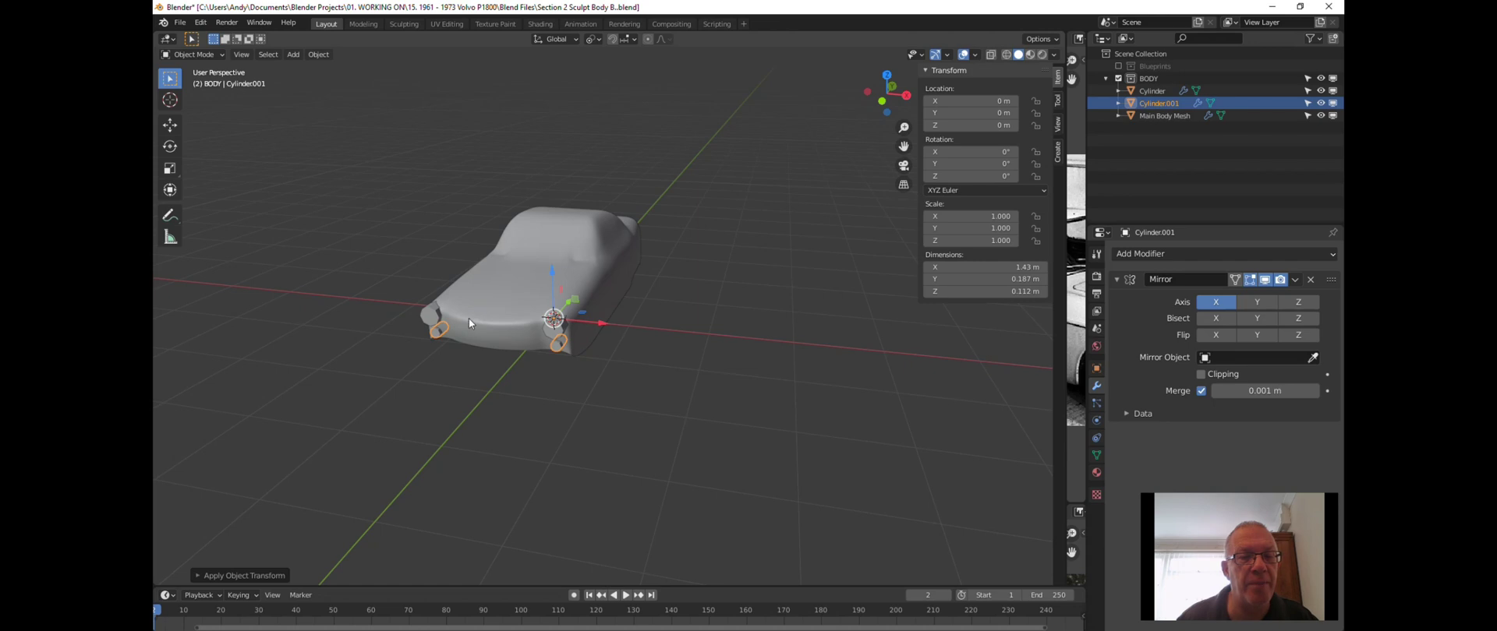
middle_click_drag(607, 247, 499, 289)
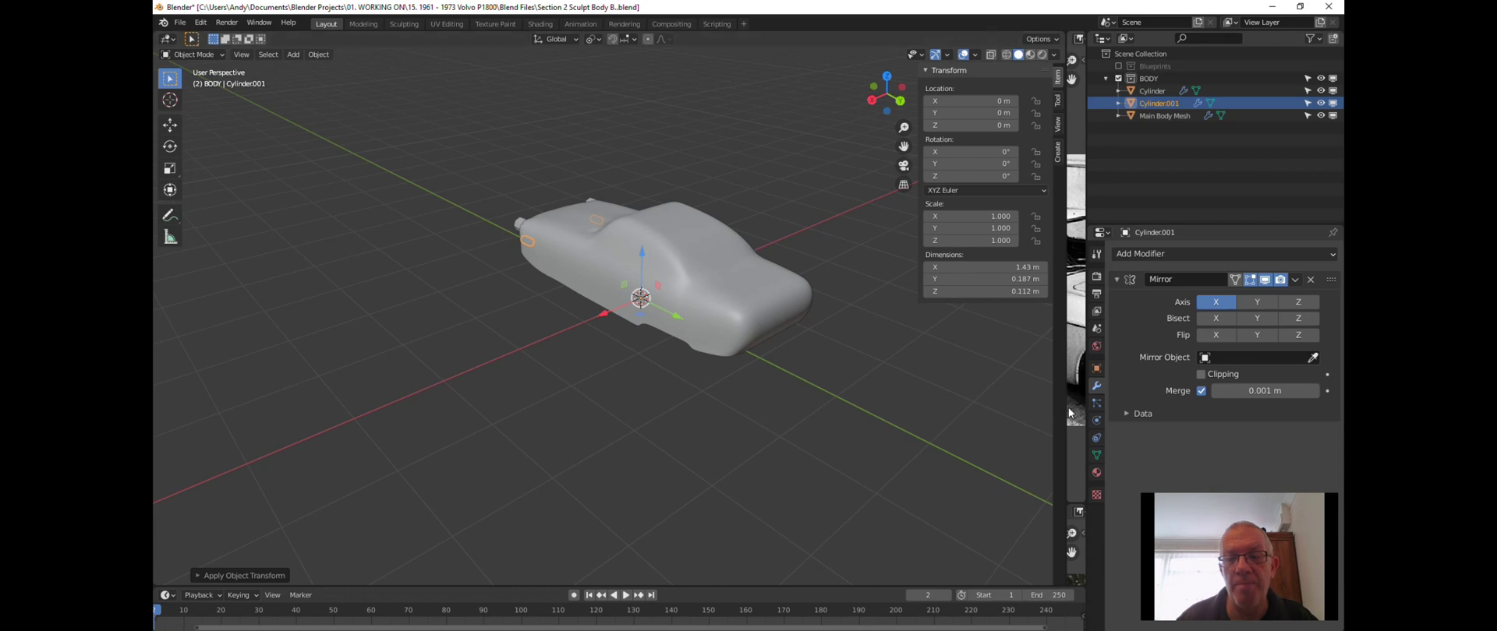
Widen the reference image area, enlarge its lower viewer and load Volvo 14.jpg there.
left_click_drag(1034, 419, 638, 393)
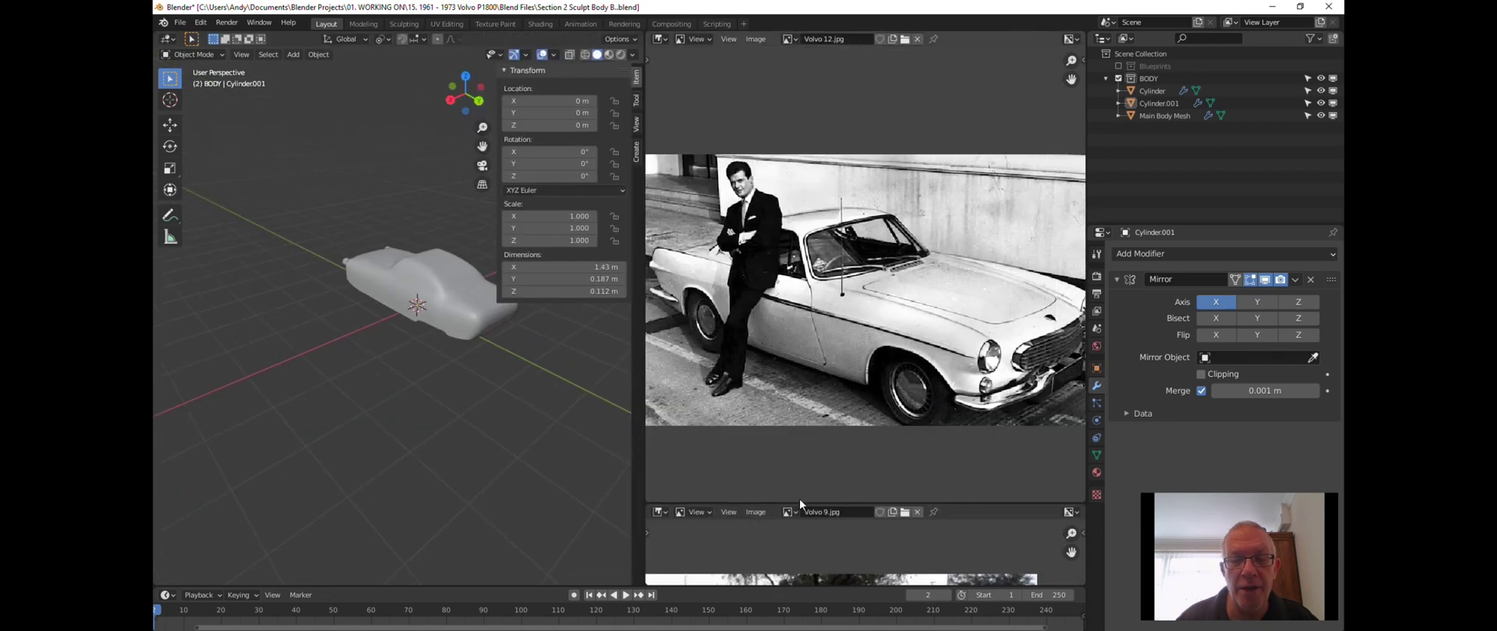
left_click_drag(798, 503, 814, 134)
scroll(978, 416, "down", 5)
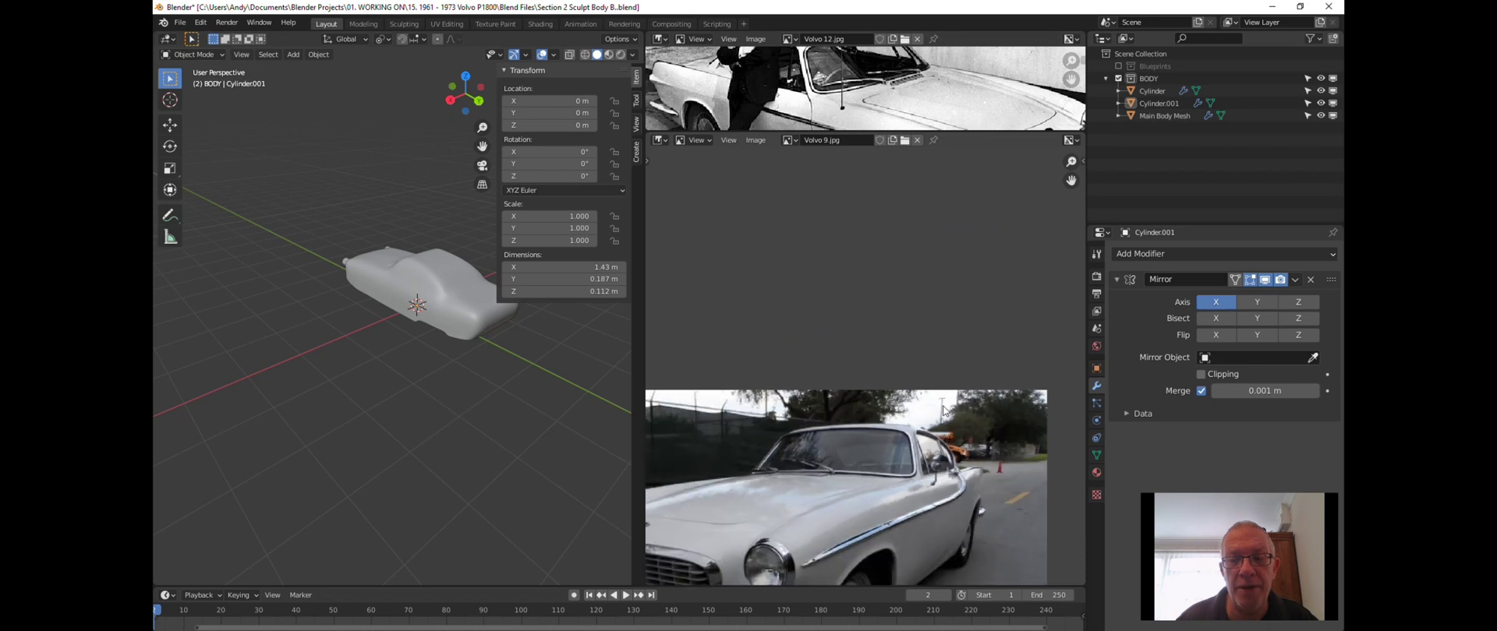
left_click(903, 142)
left_click(721, 248)
double_click(720, 248)
scroll(819, 359, "up", 2)
Examine the rear wing crease, tail lights and side trim in the Volvo 14.jpg reference photo.
middle_click_drag(817, 379, 743, 101)
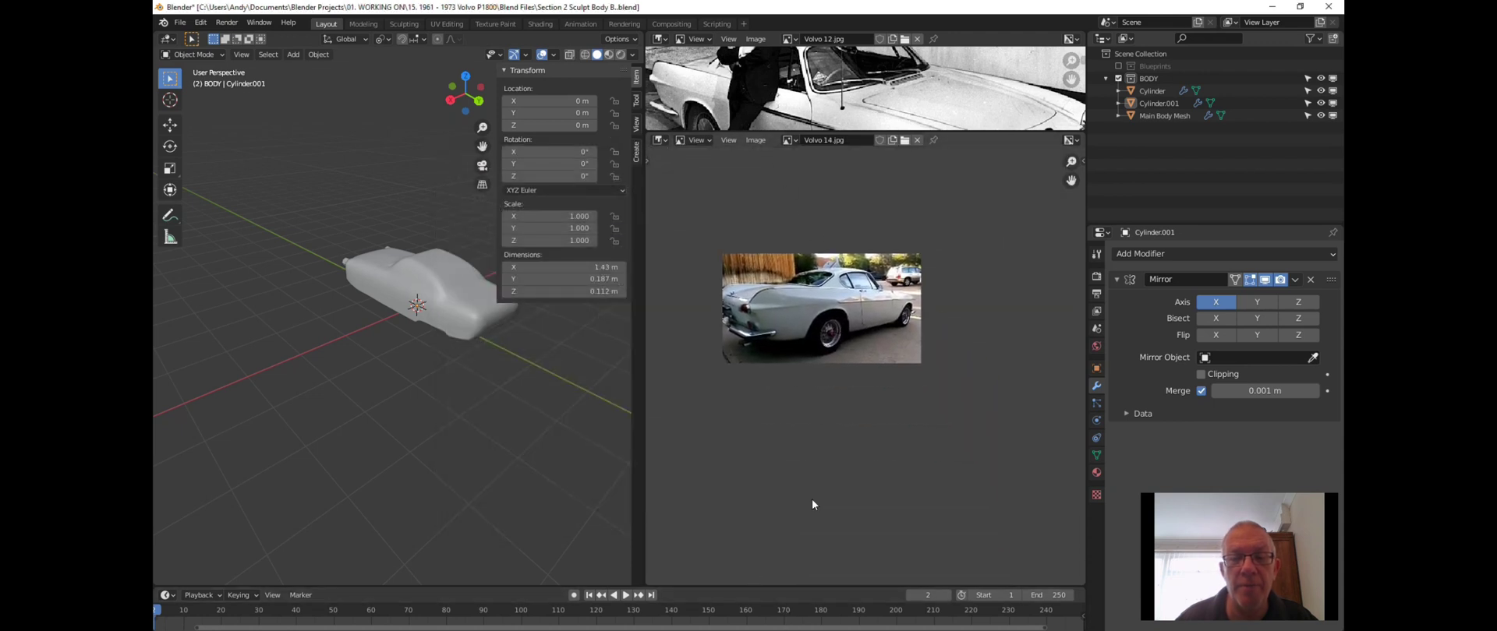
scroll(812, 496, "up", 2)
scroll(831, 262, "up", 3)
middle_click_drag(821, 228, 856, 358)
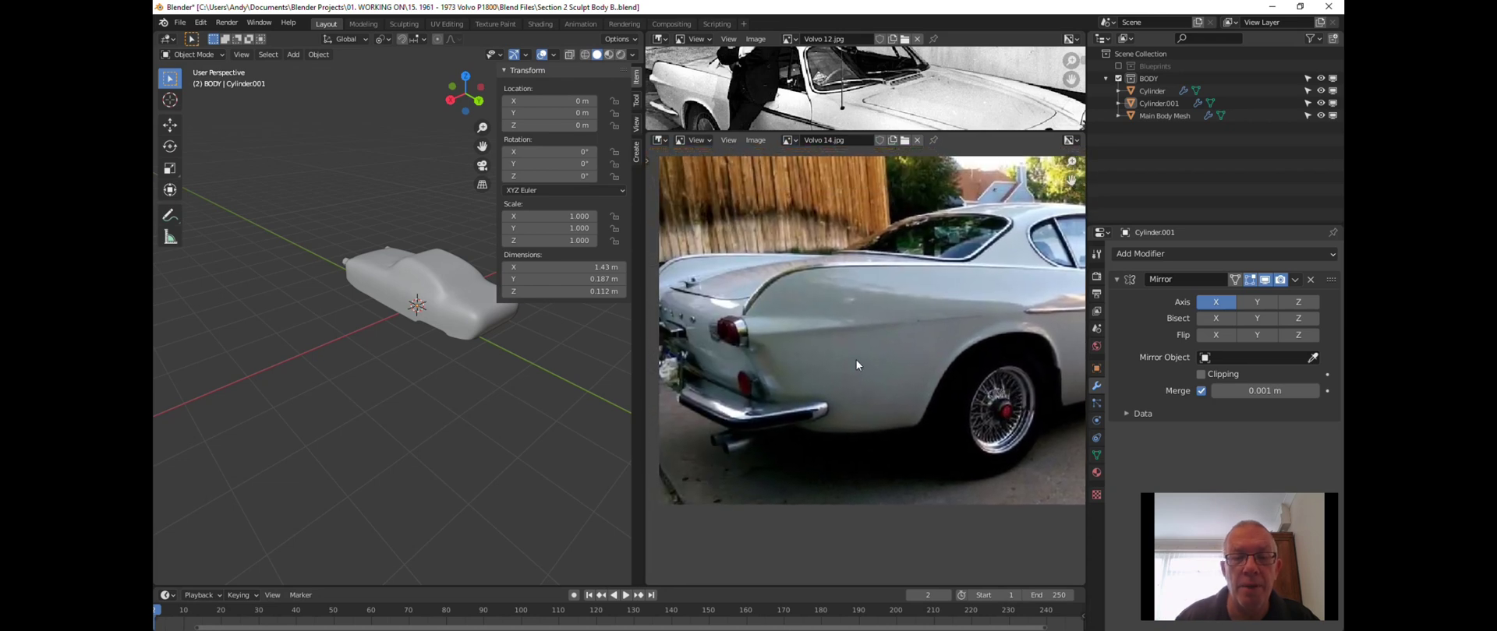
scroll(841, 316, "up", 2)
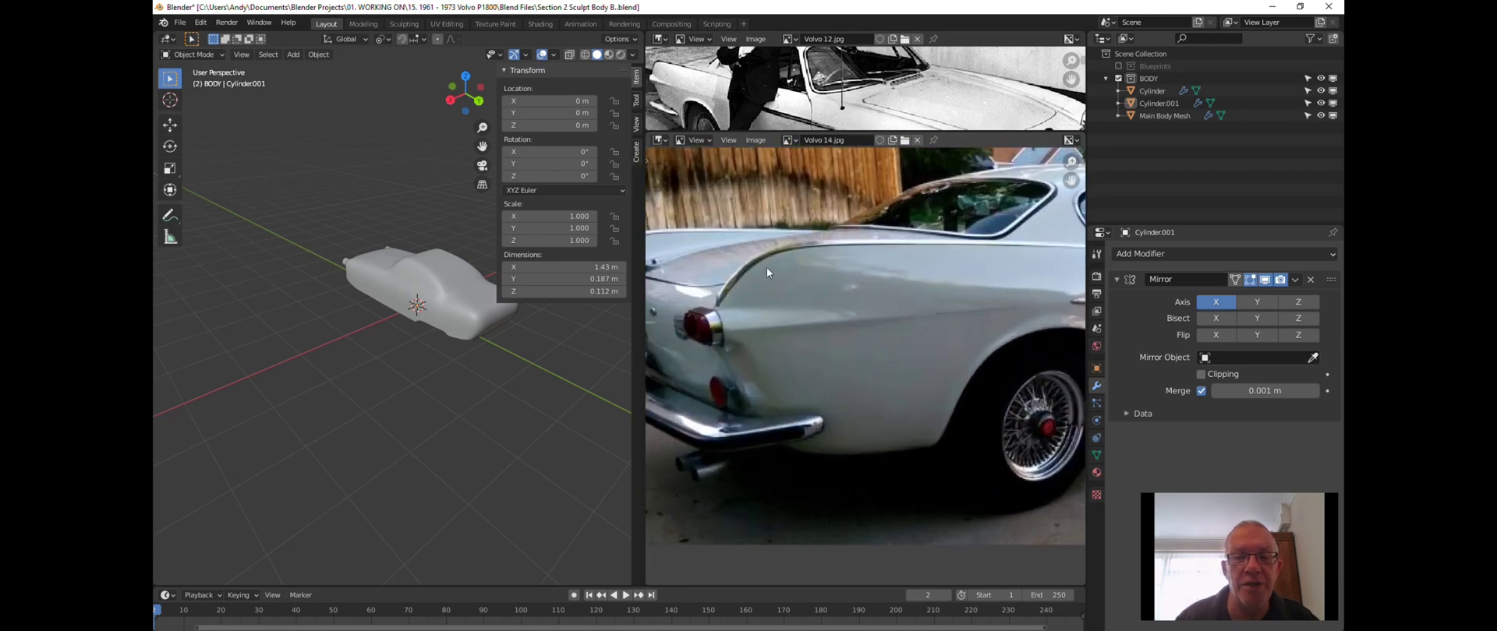
scroll(732, 329, "down", 2)
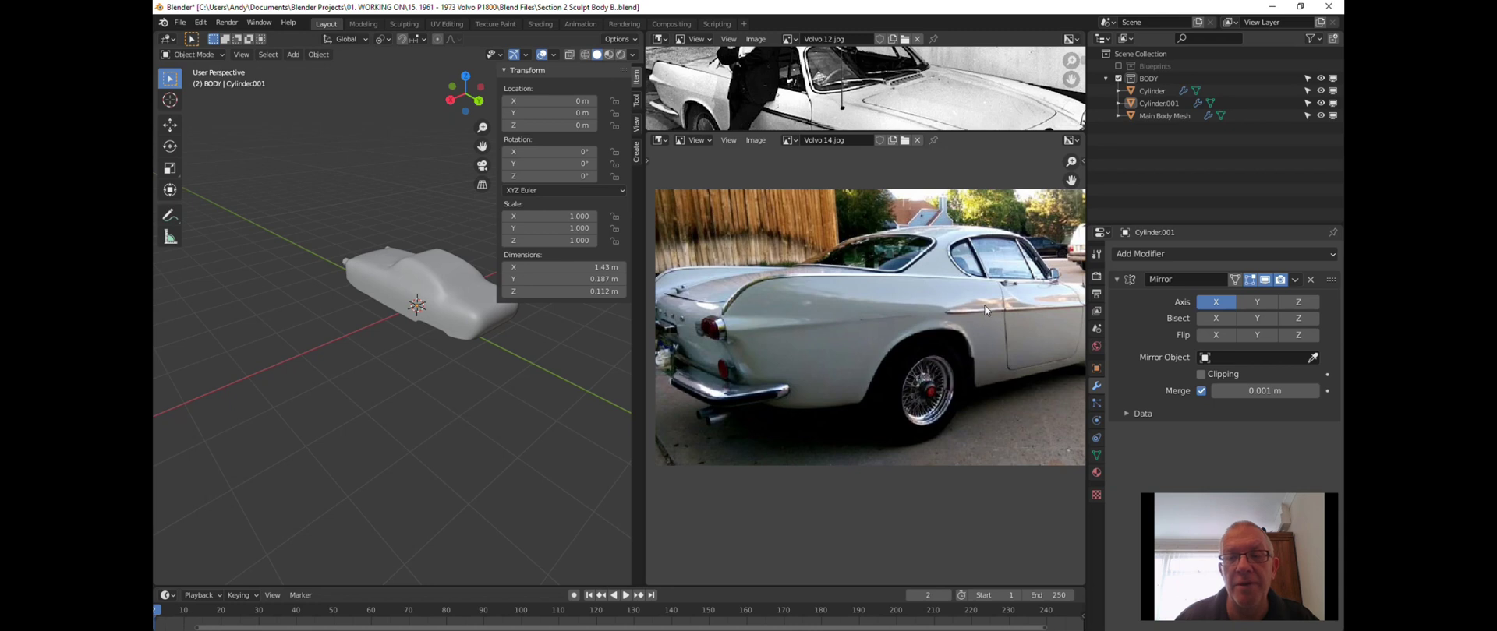
scroll(981, 310, "up", 2)
middle_click_drag(981, 311, 854, 362)
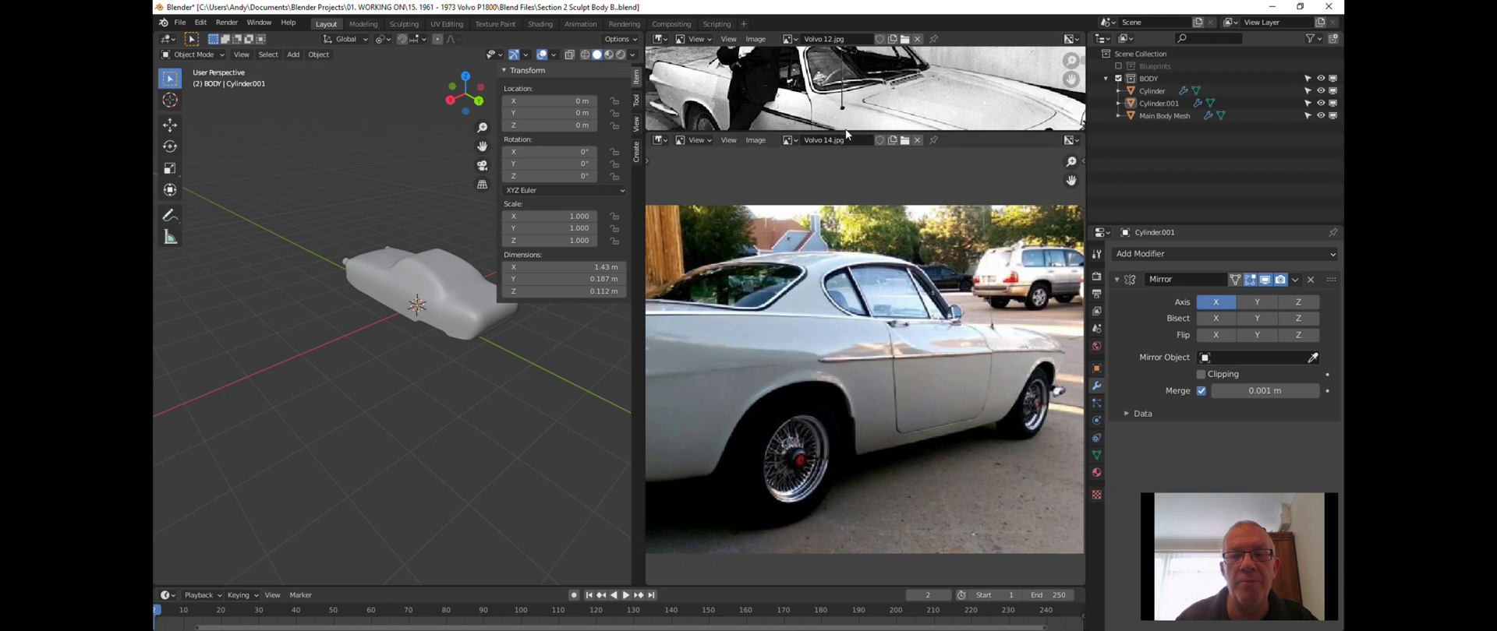
Enlarge the upper reference viewer, load Volvo 15.jpg there and inspect the car's front and side.
left_click_drag(845, 128, 845, 386)
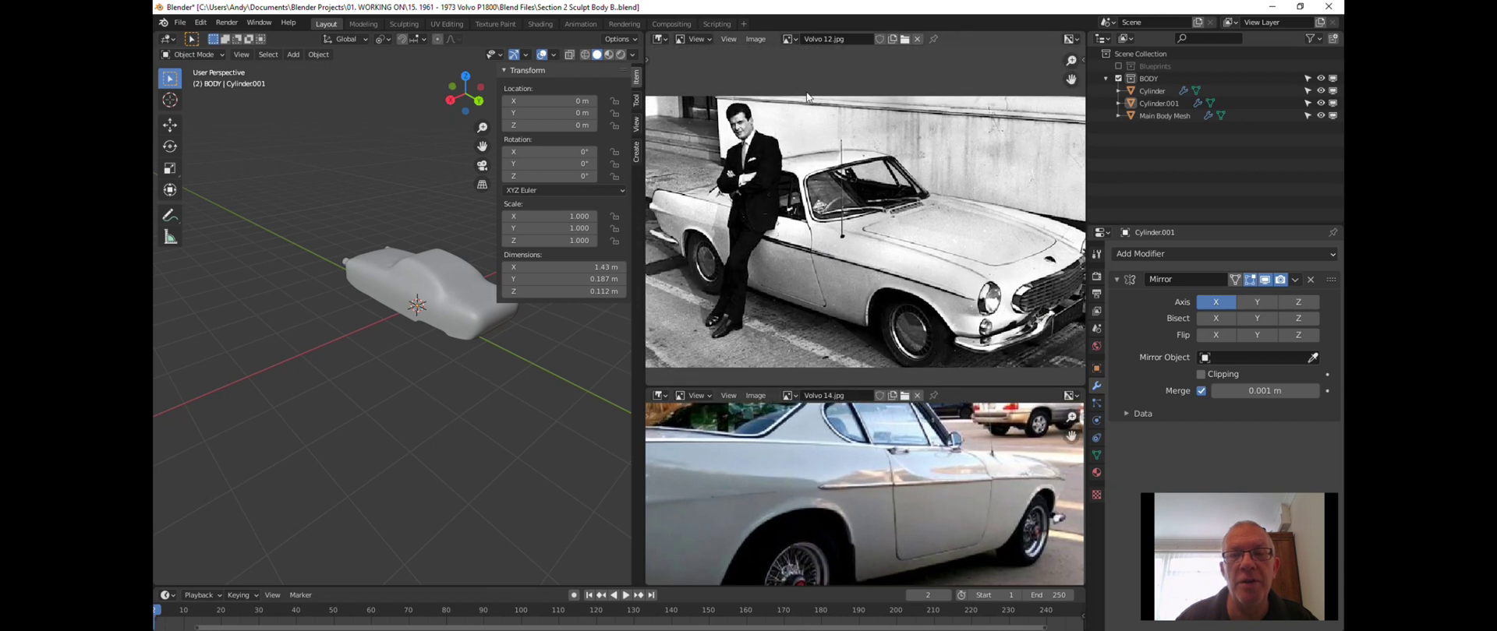
left_click(904, 40)
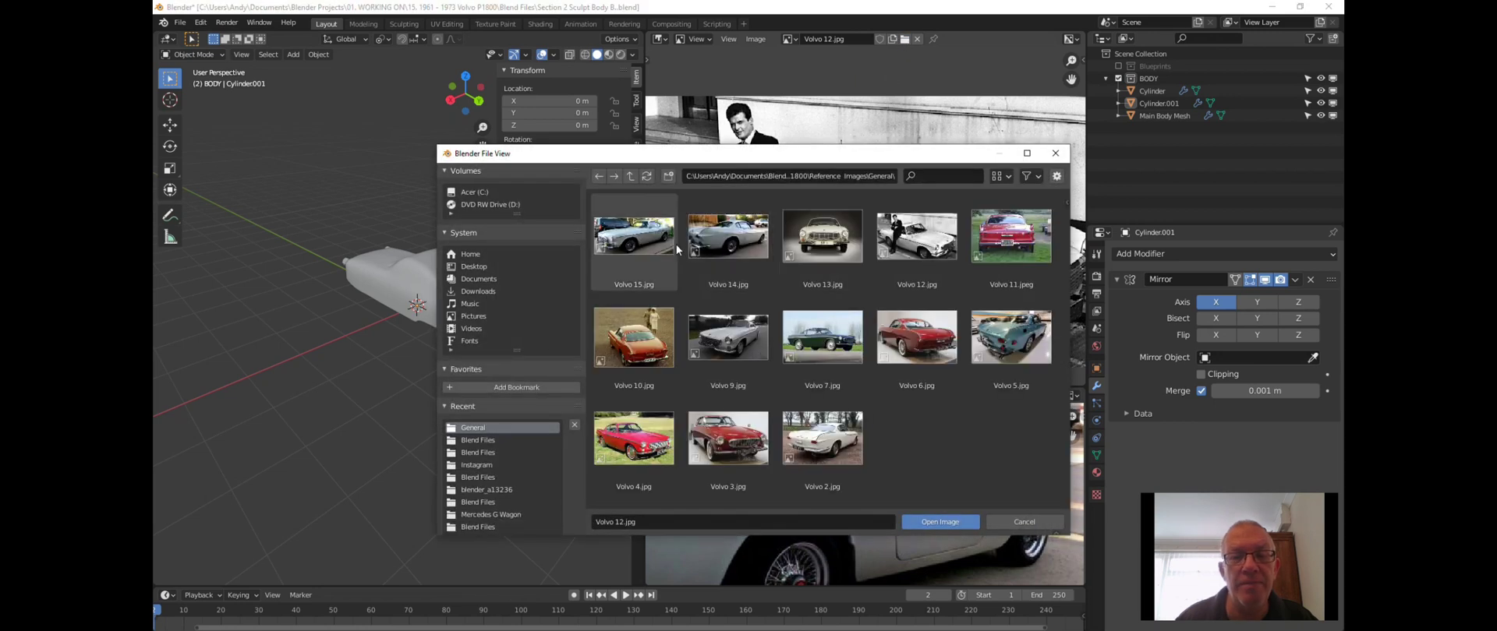
left_click(655, 242)
double_click(655, 240)
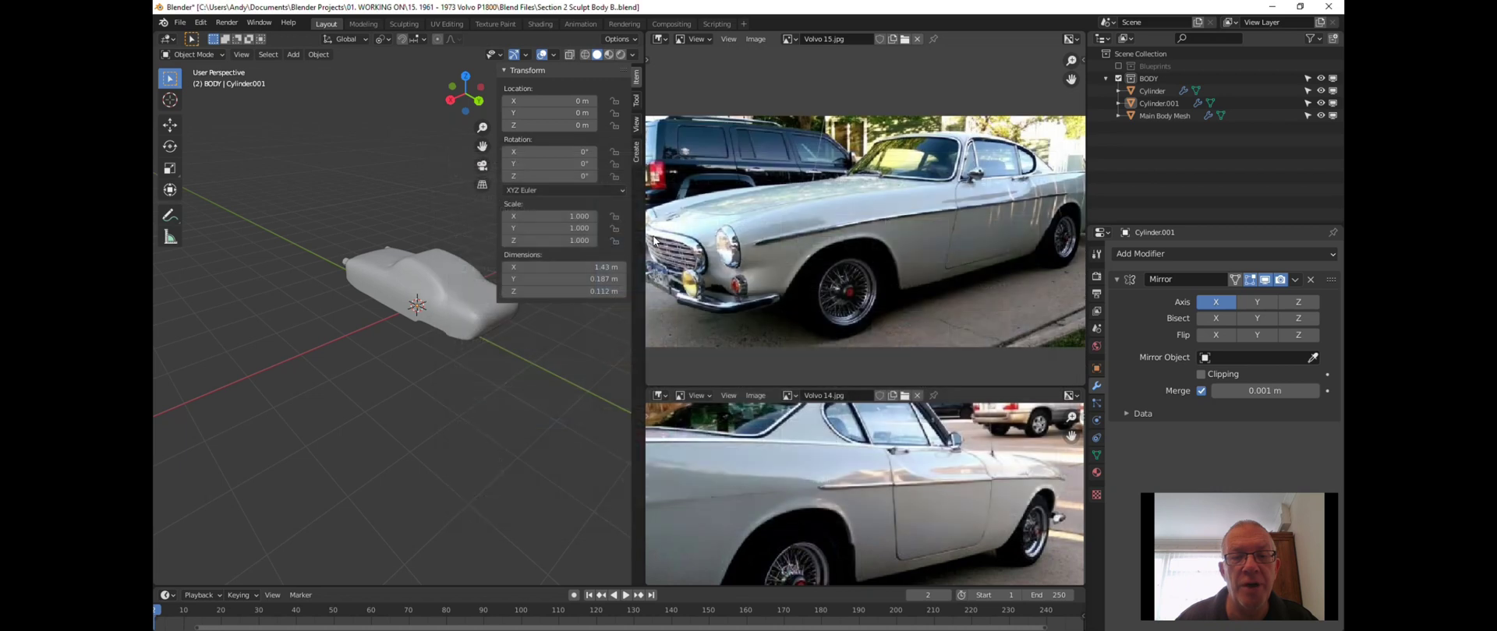
middle_click_drag(900, 232, 804, 270)
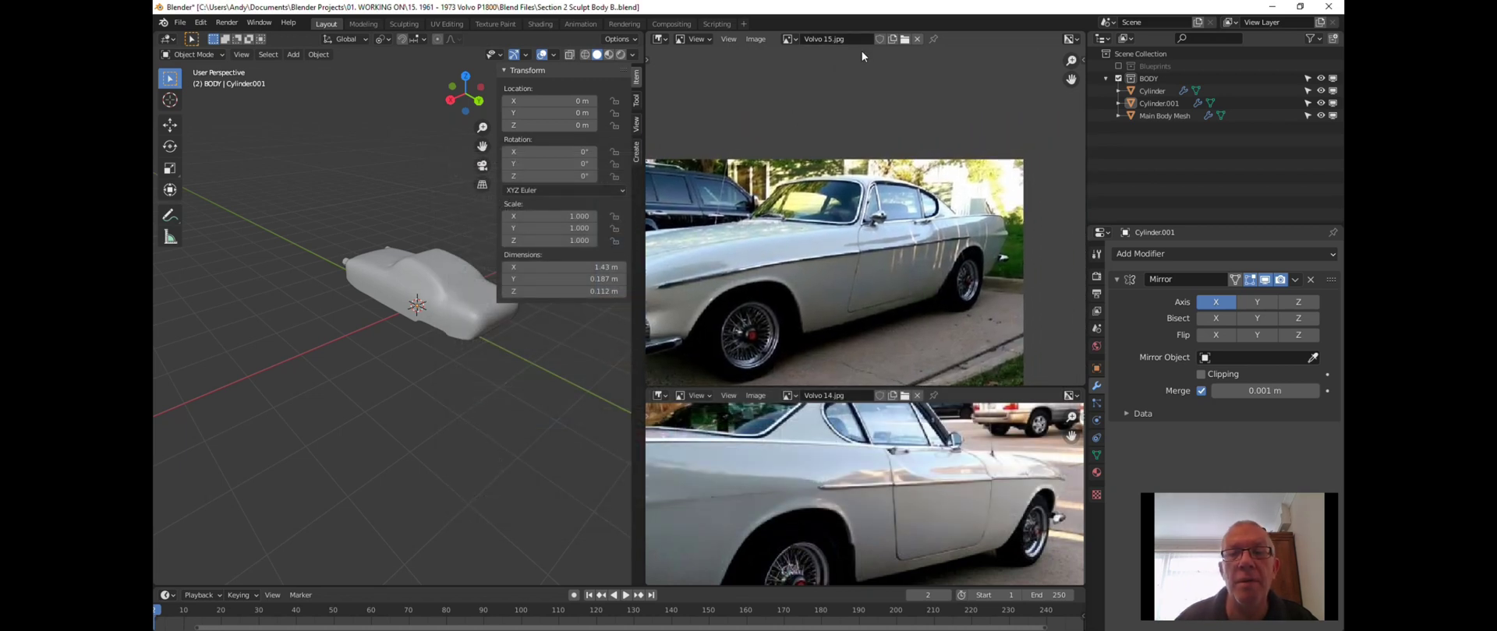
Load Volvo 2.jpg in the upper reference viewer and frame the car's rear side and door trim.
left_click(904, 39)
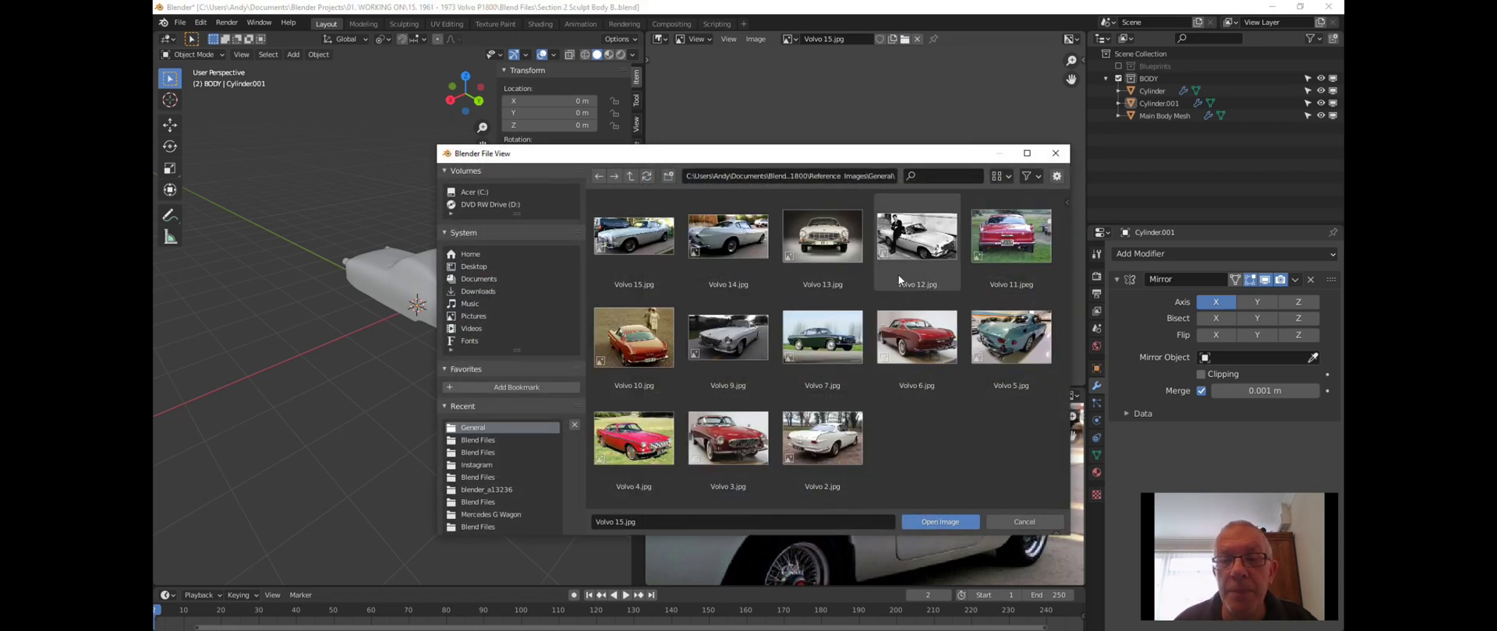
double_click(819, 442)
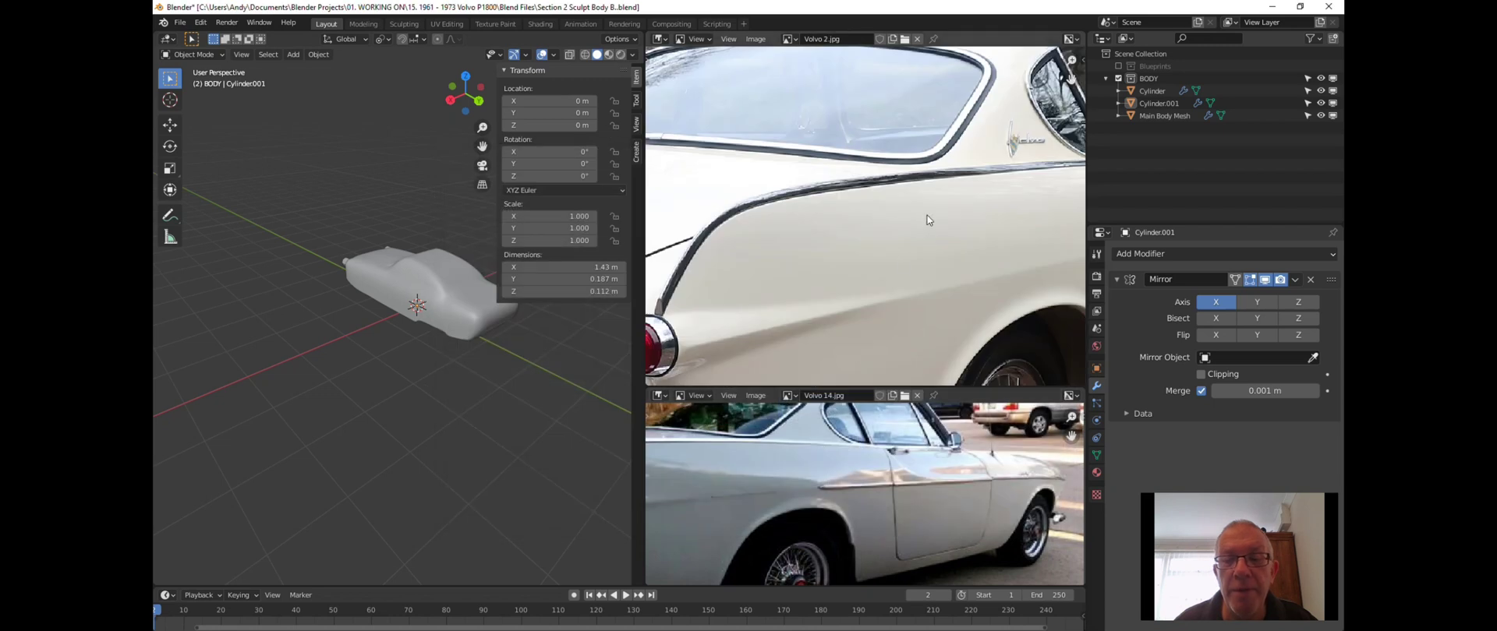
middle_click_drag(933, 184, 671, 225)
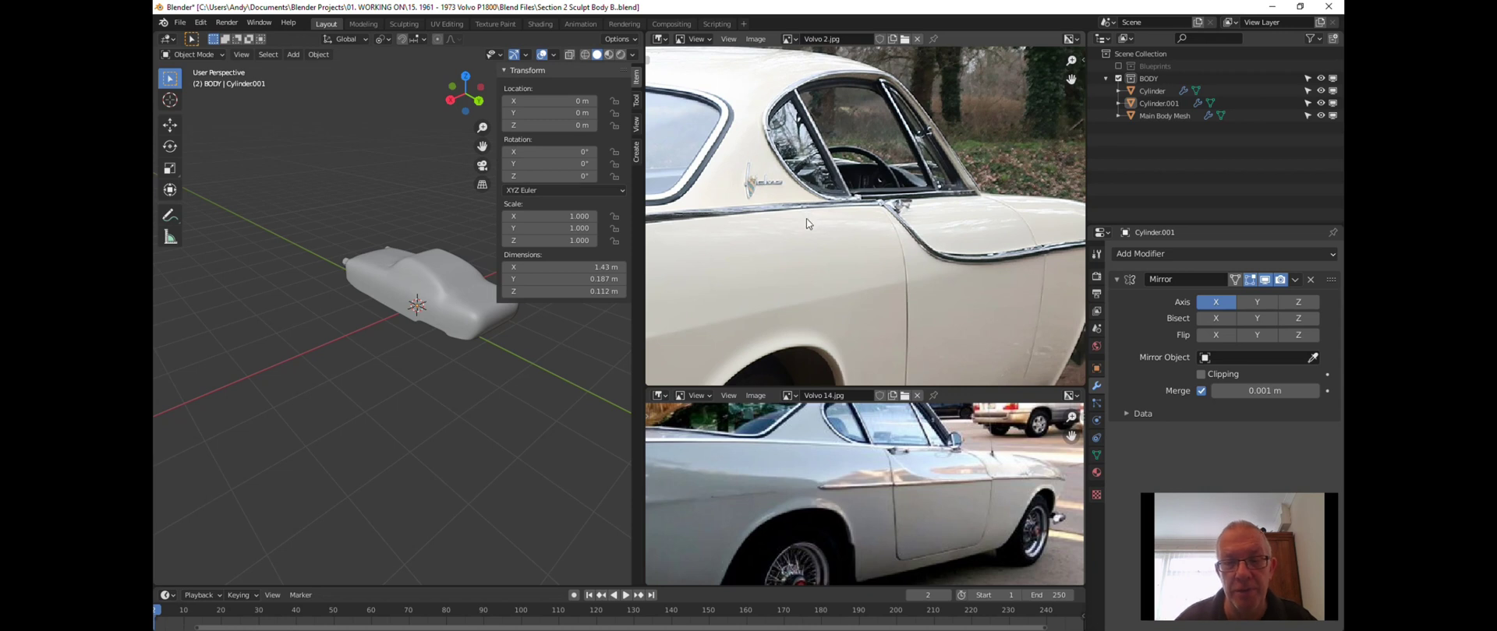
scroll(811, 222, "down", 3)
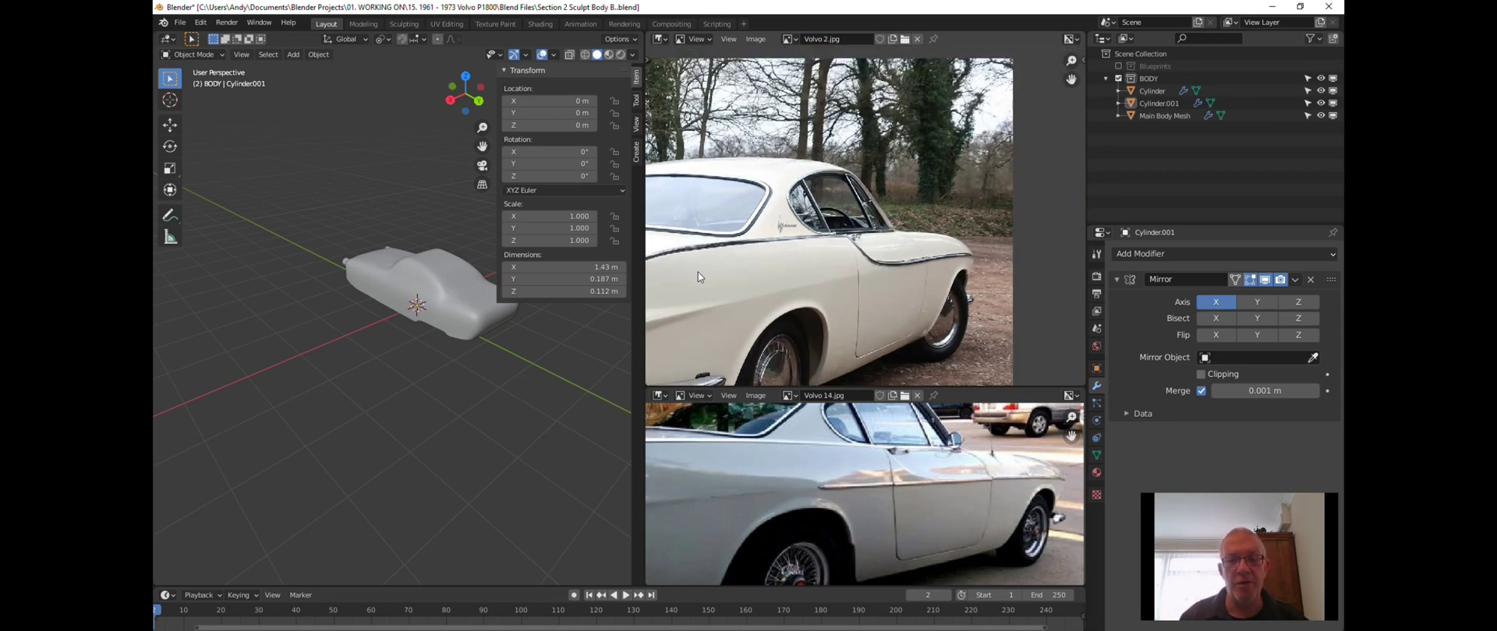
Compare the side trim line and rear wing shape between the Volvo 2.jpg and Volvo 14.jpg photos, resizing the two viewers as needed.
scroll(711, 448, "up", 4)
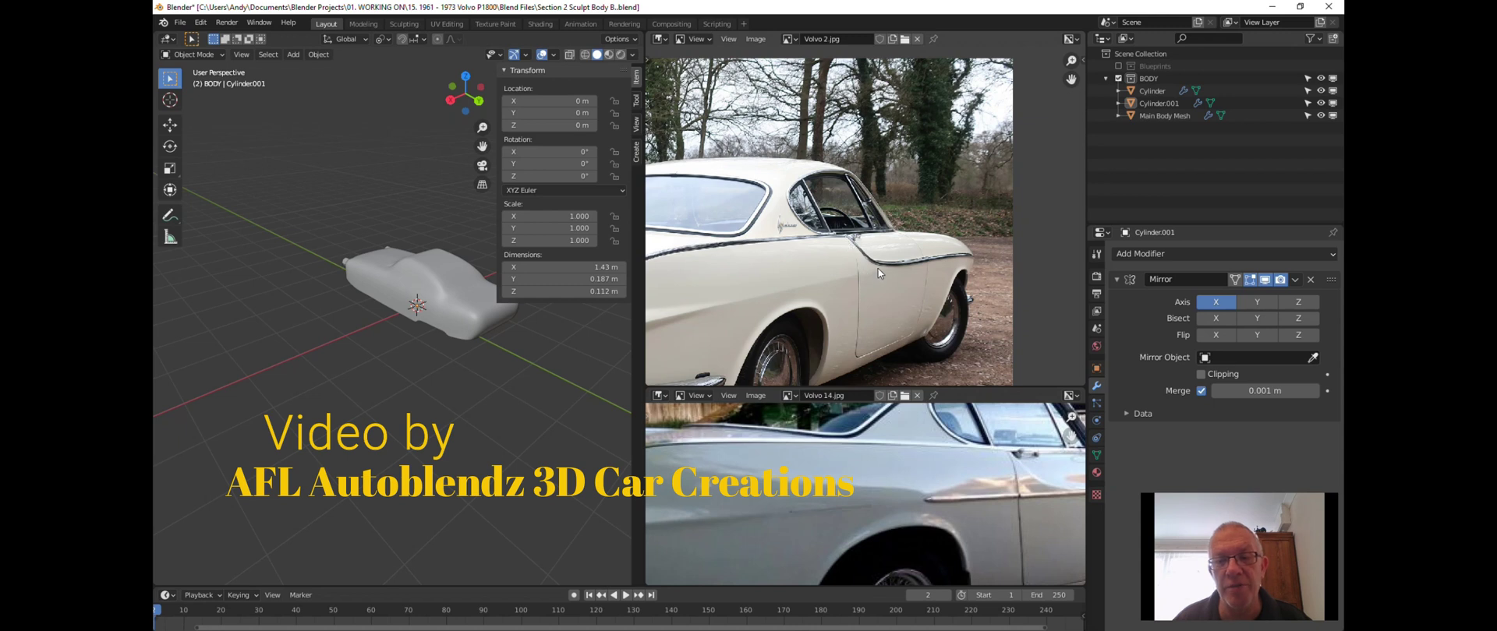
scroll(873, 323, "down", 2)
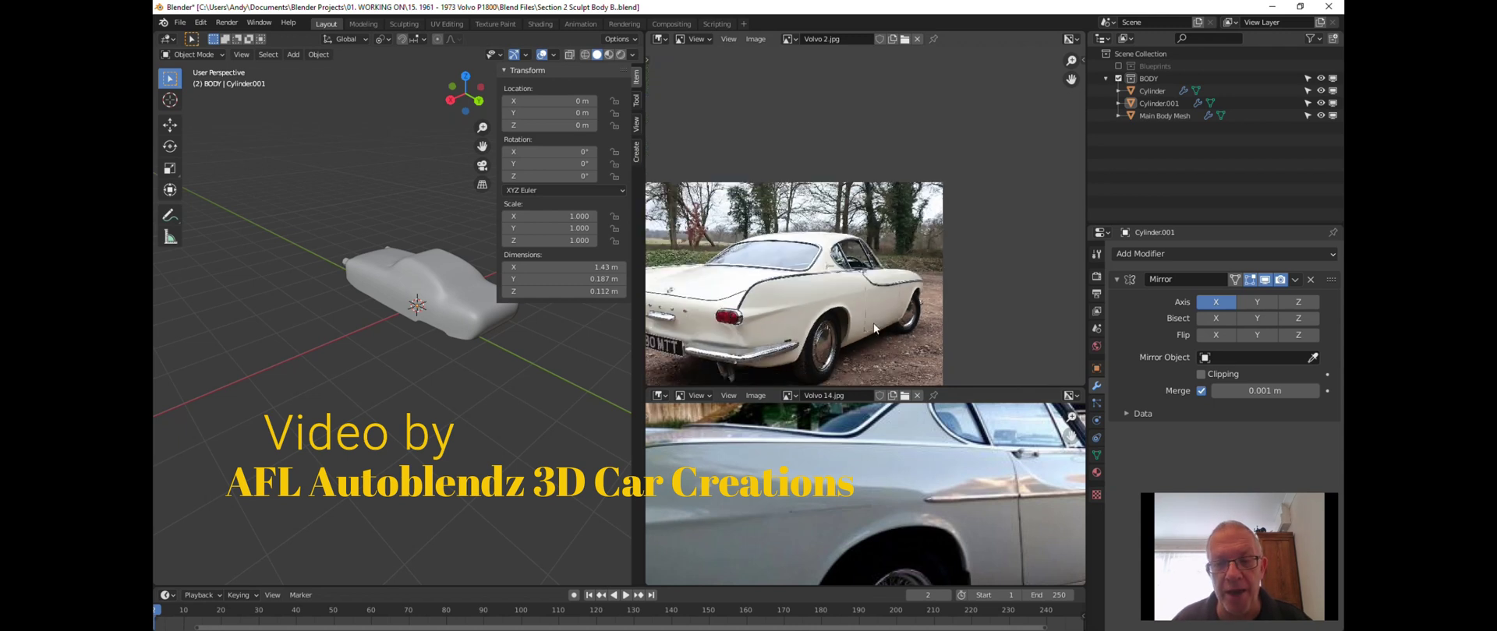
scroll(891, 444, "down", 1)
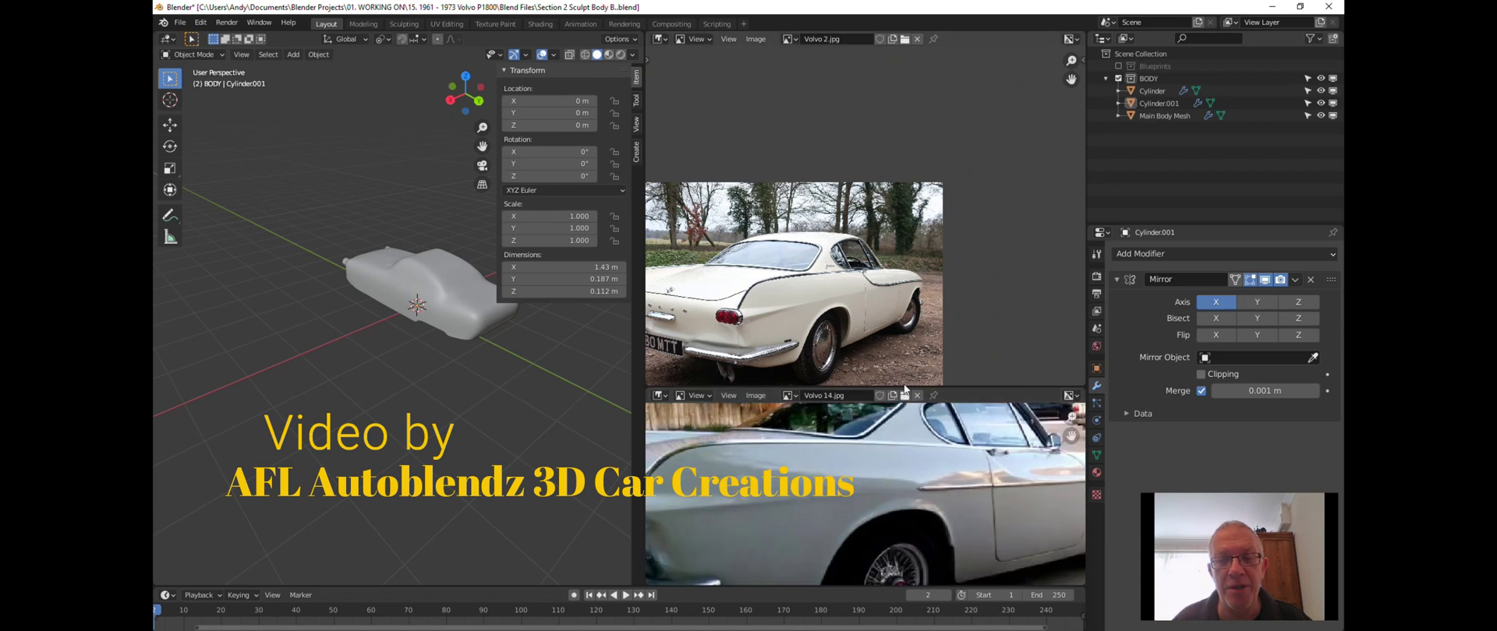
left_click_drag(904, 386, 903, 197)
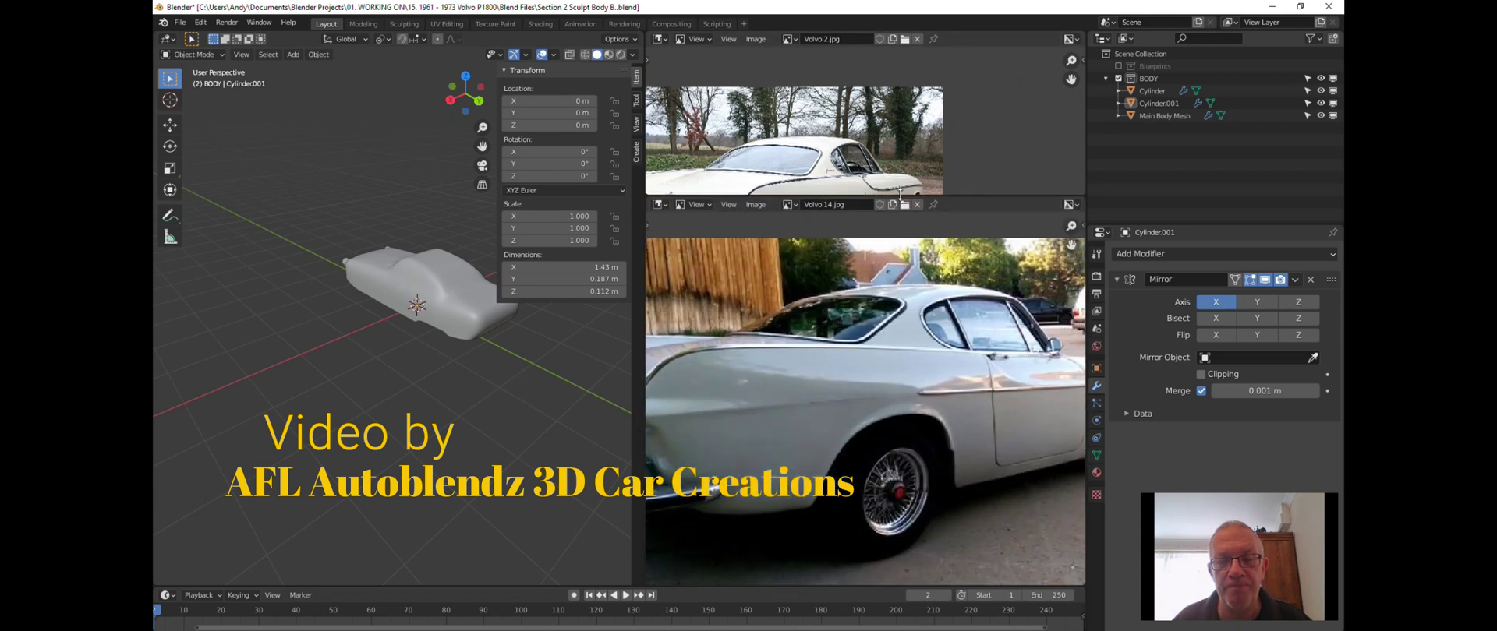
scroll(879, 327, "up", 1)
scroll(879, 327, "down", 1)
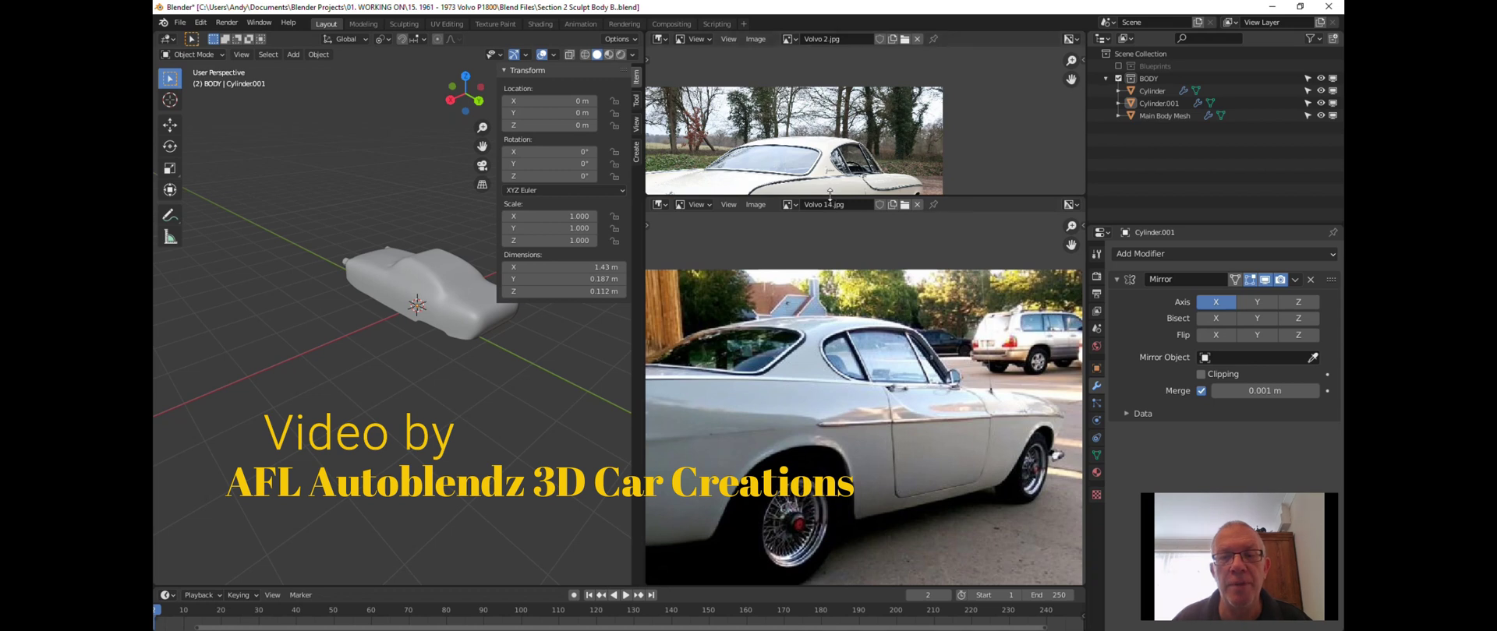
left_click_drag(830, 199, 831, 323)
middle_click_drag(845, 290, 855, 194)
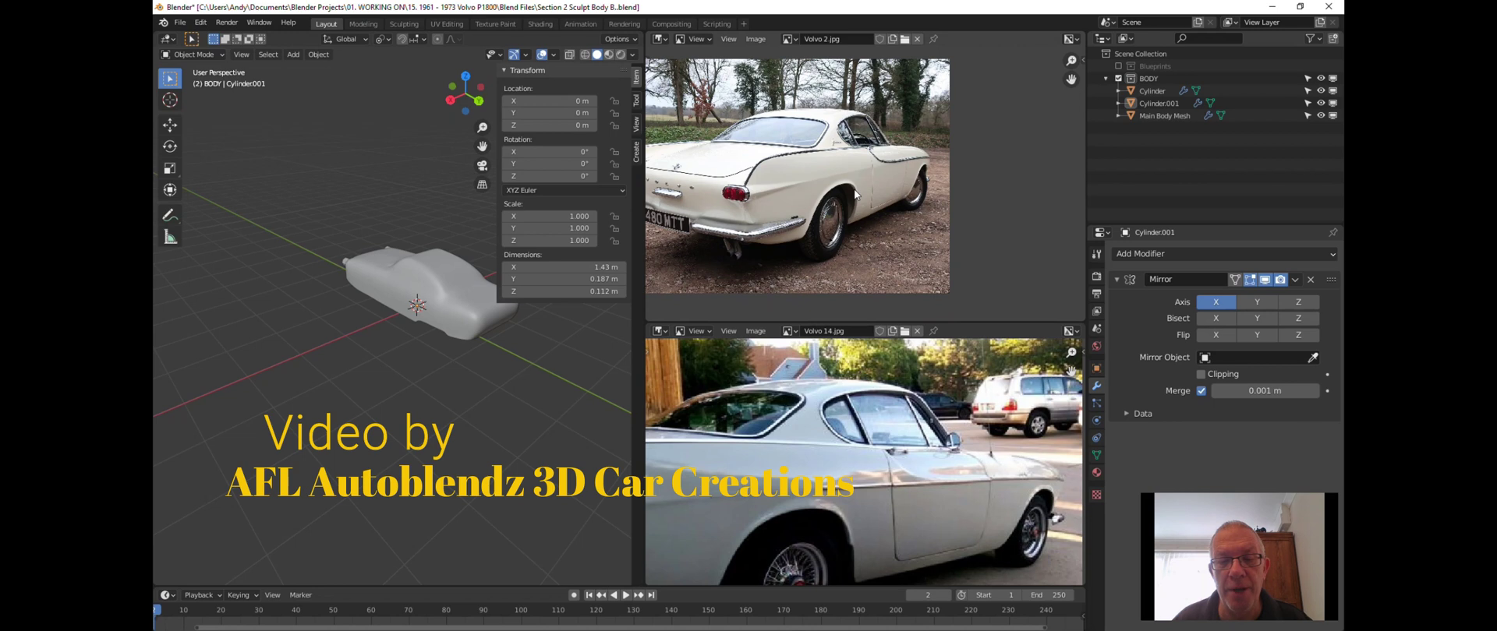